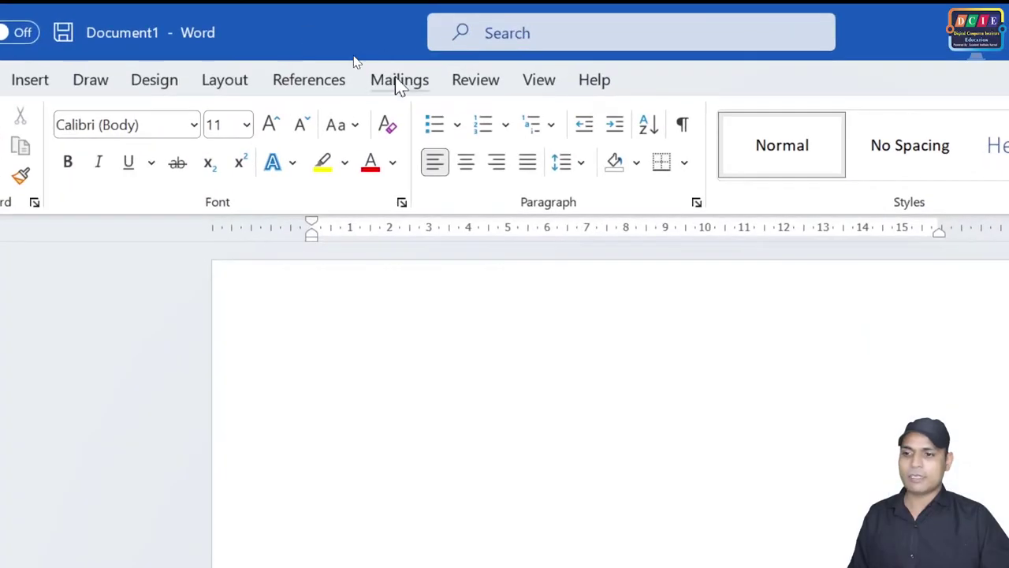
Step: Switch to the Mailings tab to show the mail merge and envelope tools
{"action": "left_click", "coordinate": [399, 82]}
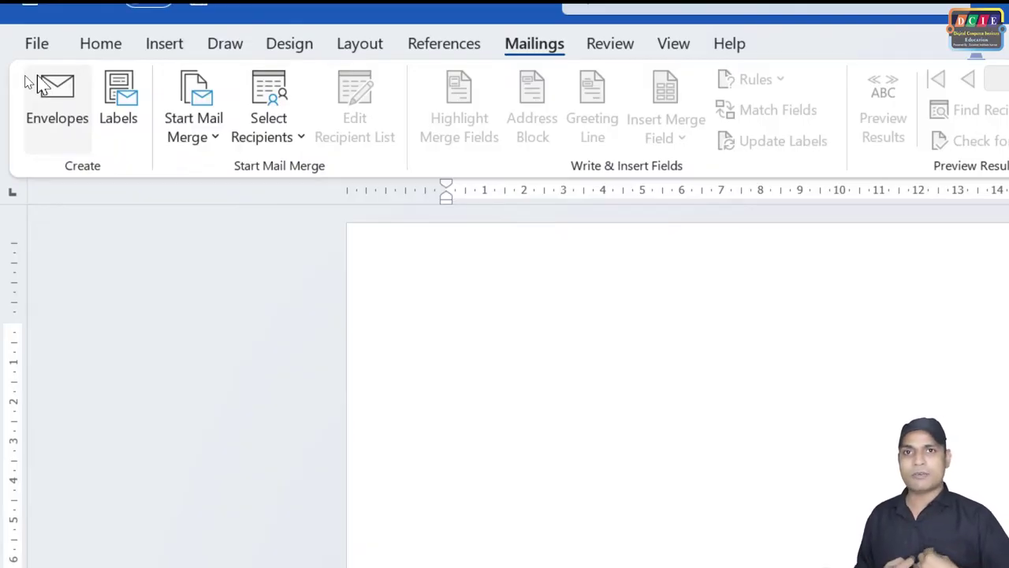
Step: Open Envelopes and enter the delivery address: 'TO,', the recipient's name, then locality
{"action": "left_click", "coordinate": [37, 79]}
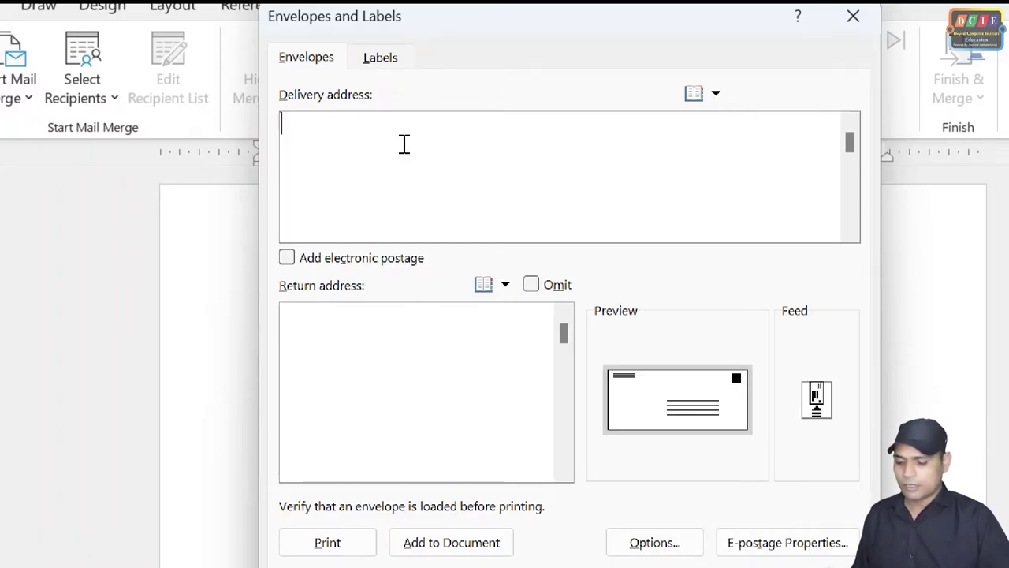
{"action": "type", "text": "TO,"}
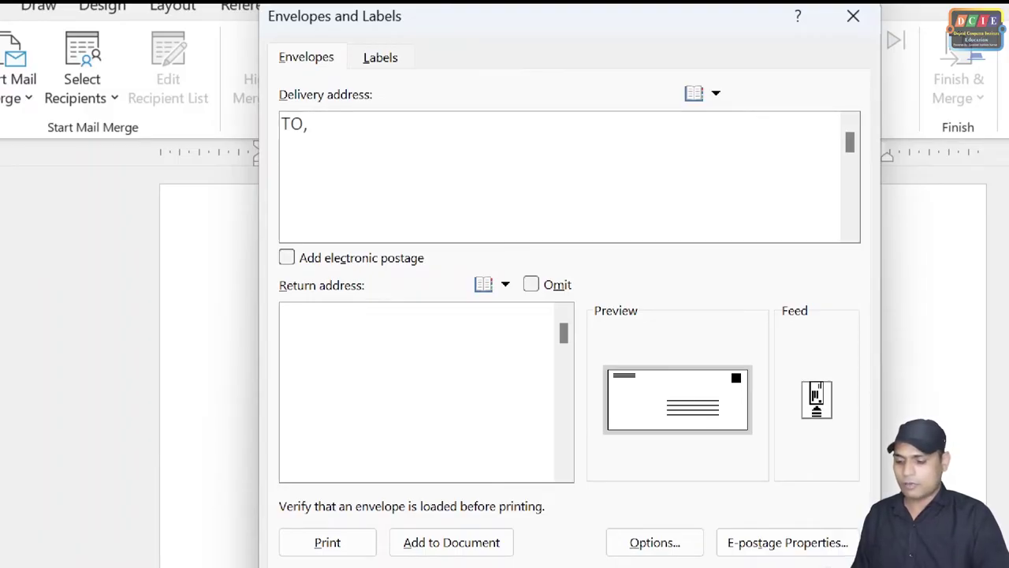
{"action": "key", "text": "Return"}
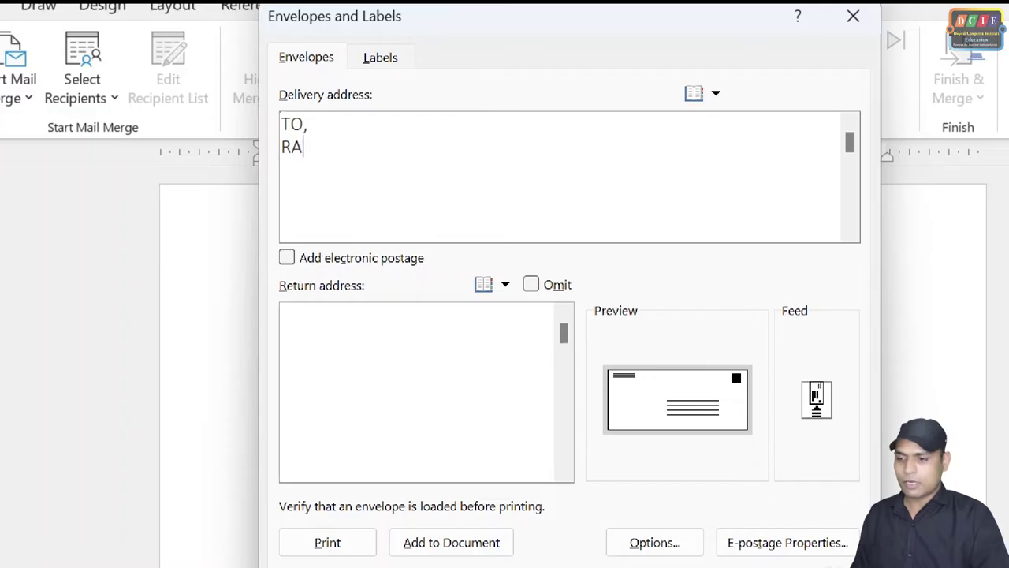
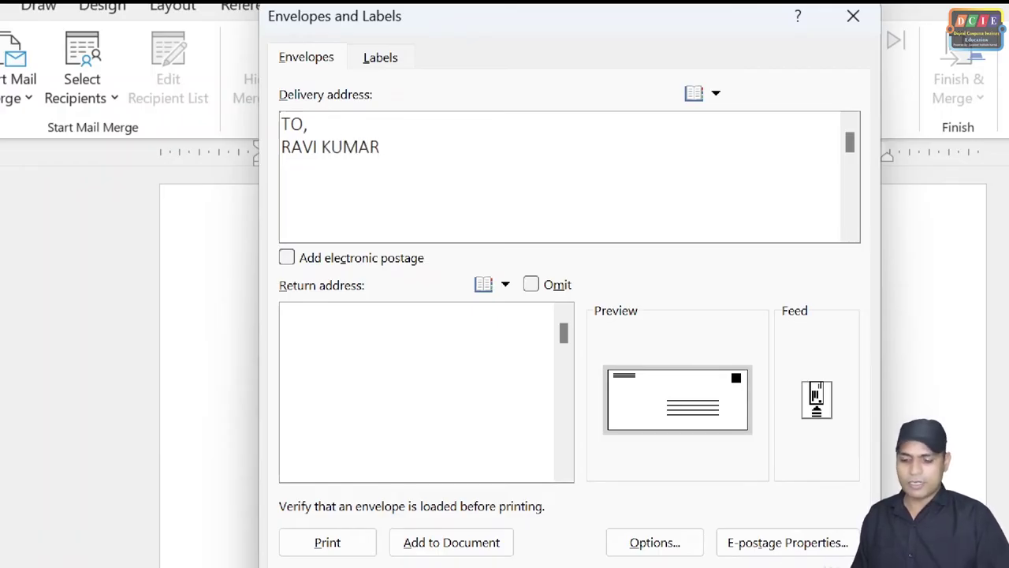
{"action": "key", "text": "Return"}
{"action": "type", "text": "RAMNAGAR "}
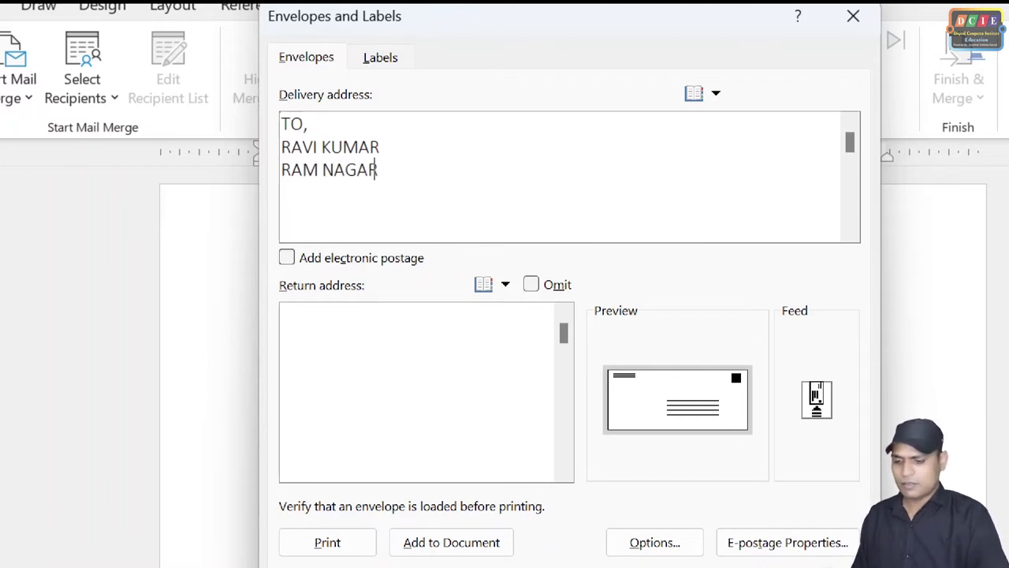
{"action": "type", "text": " KARNAL"}
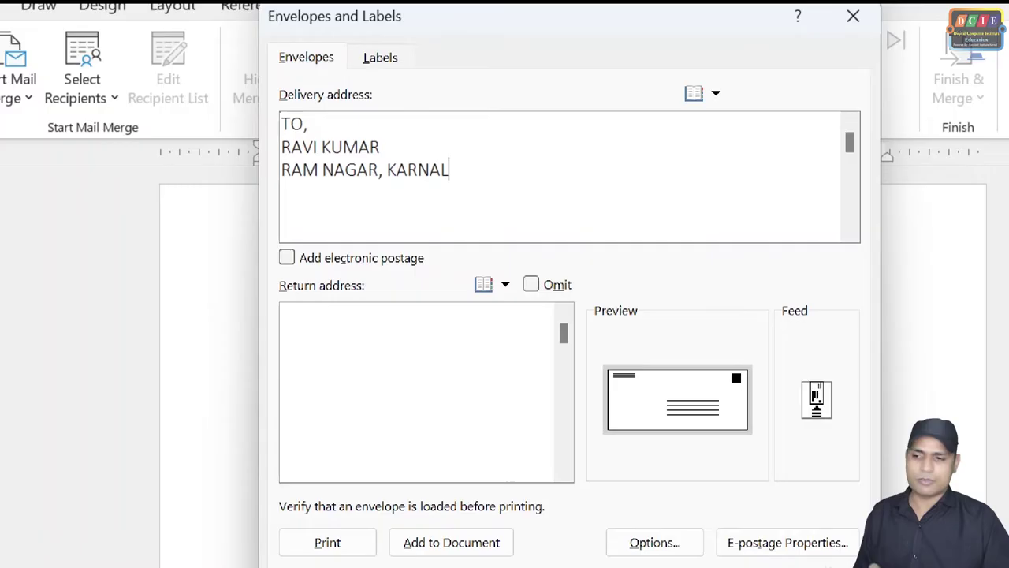
Step: Enter the organisation, street-and-city and PIN code lines in the Return address box
{"action": "left_click", "coordinate": [386, 367]}
{"action": "type", "text": "DCI EDUCATION NETWORK"}
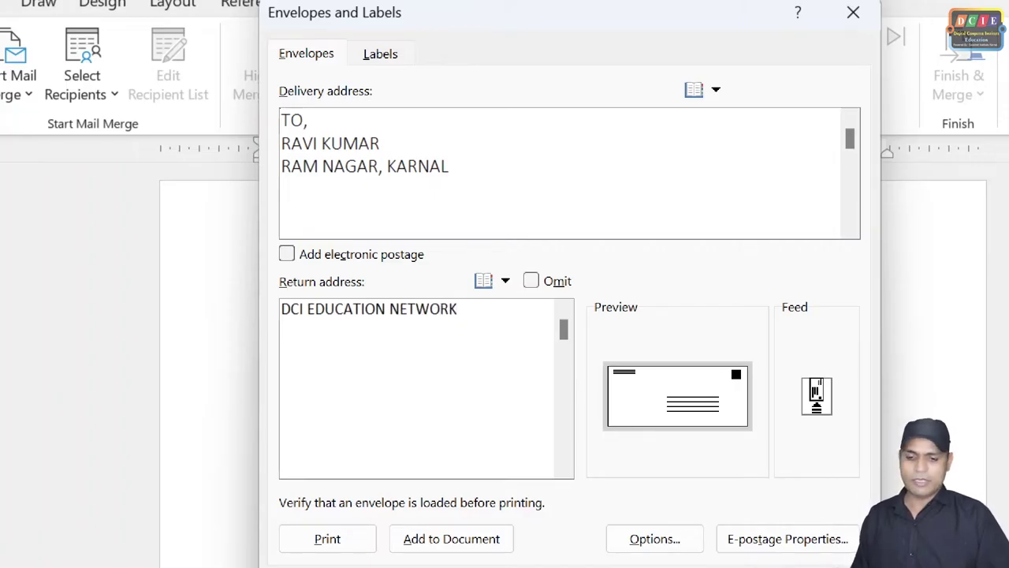
{"action": "key", "text": "Return"}
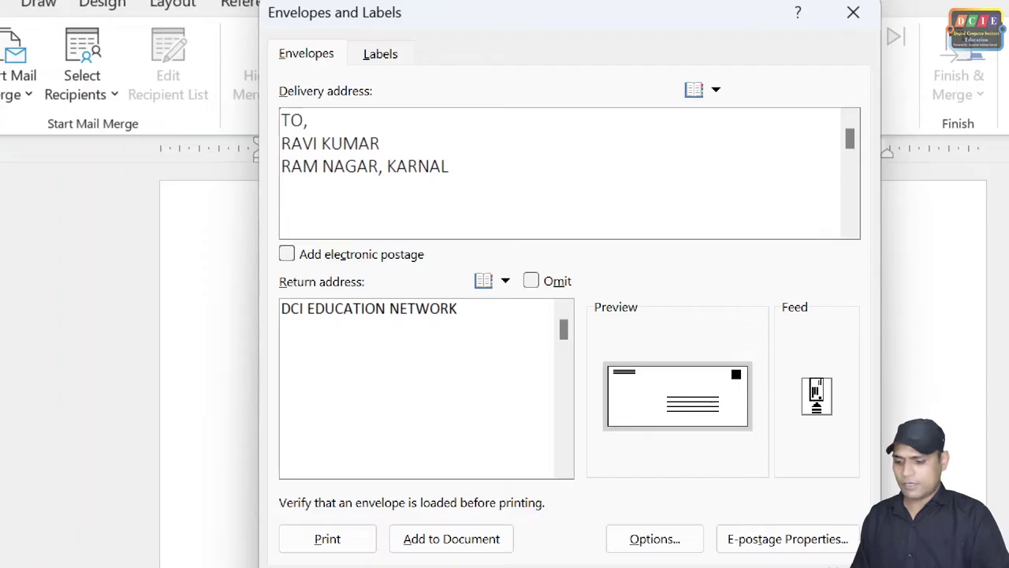
{"action": "key", "text": "Caps_Lock"}
{"action": "type", "text": "Hna"}
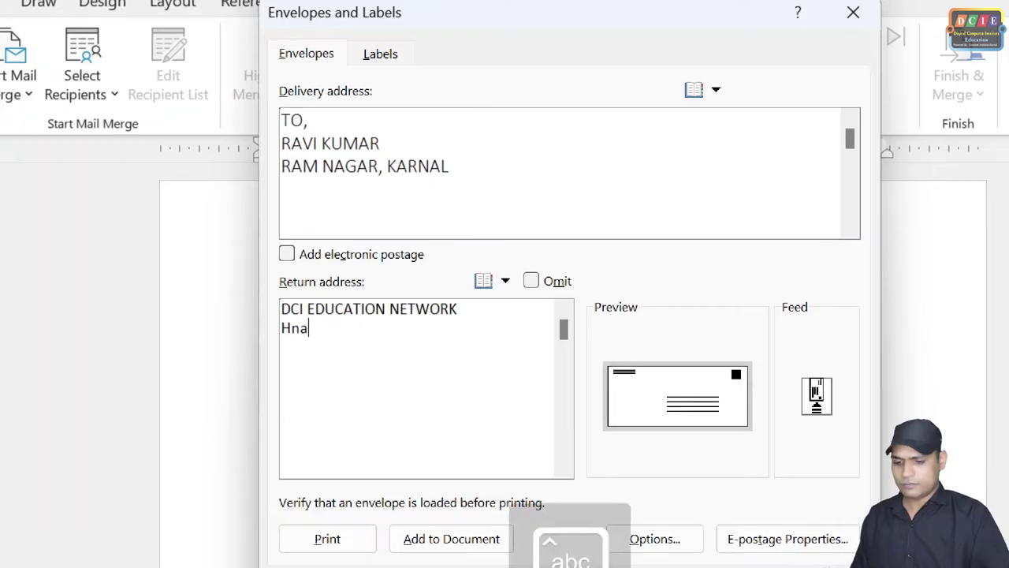
{"action": "type", "text": "si "}
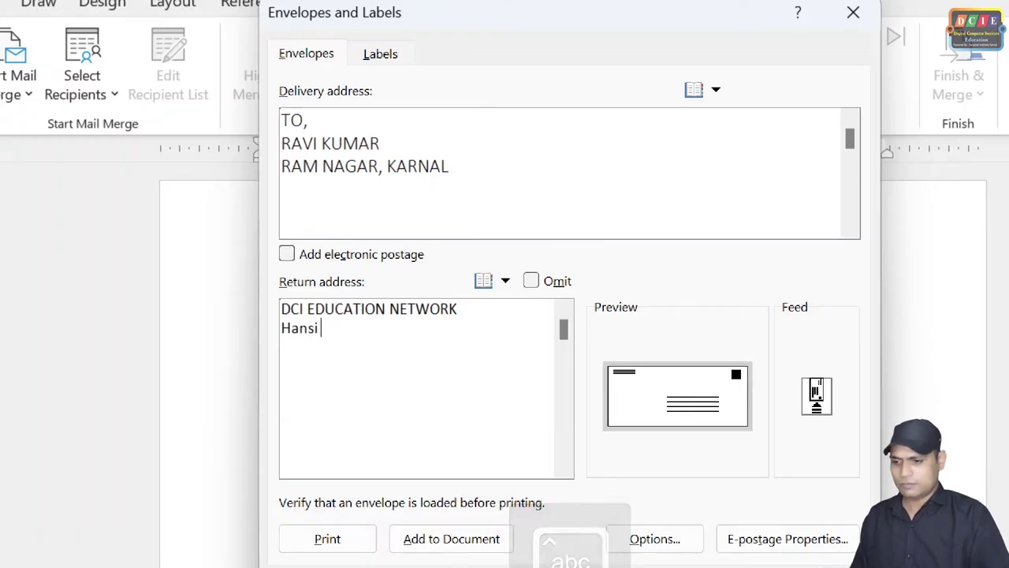
{"action": "type", "text": "Ropad"}
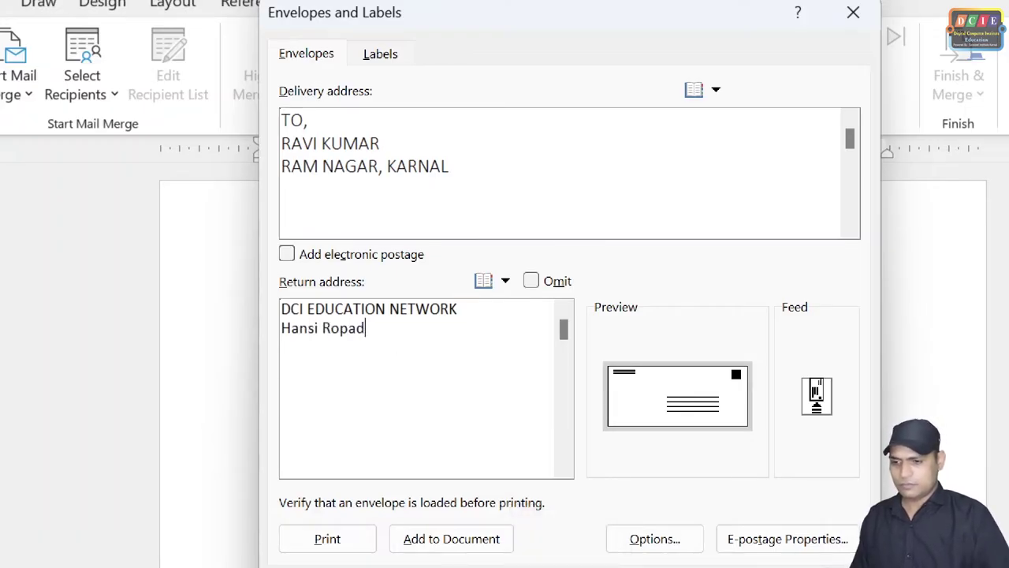
{"action": "type", "text": "ad"}
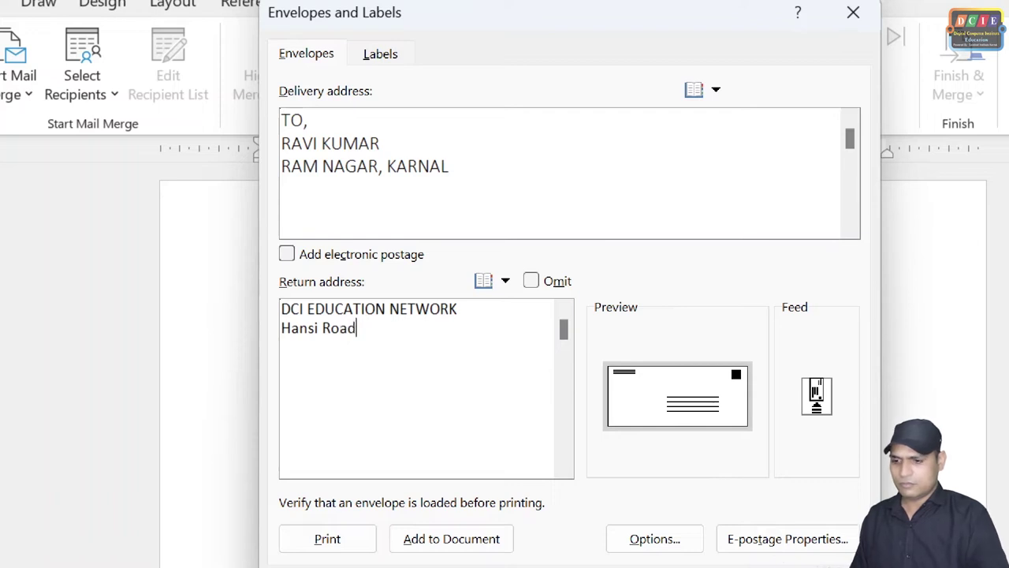
{"action": "type", "text": "arnal"}
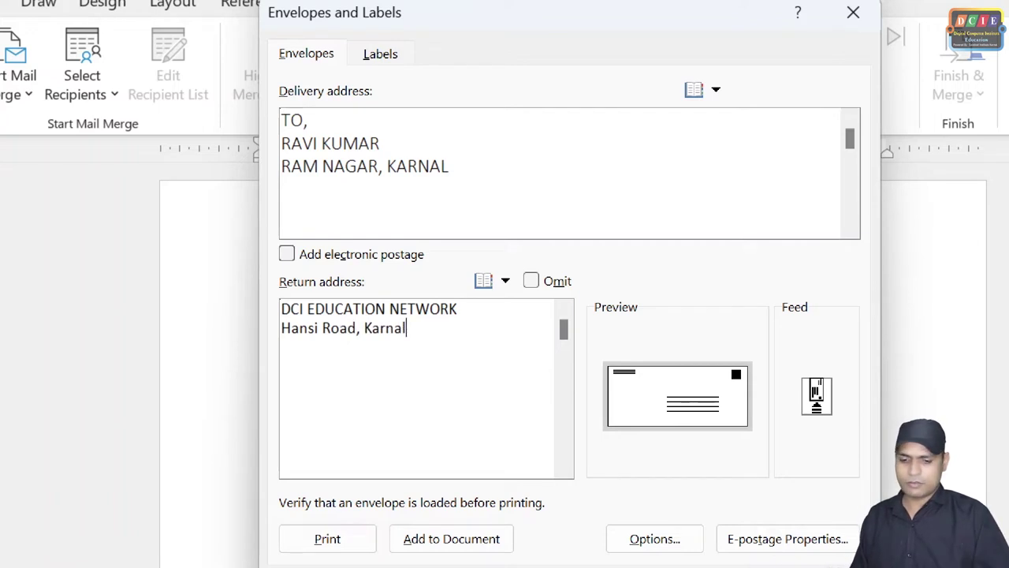
{"action": "key", "text": "Return"}
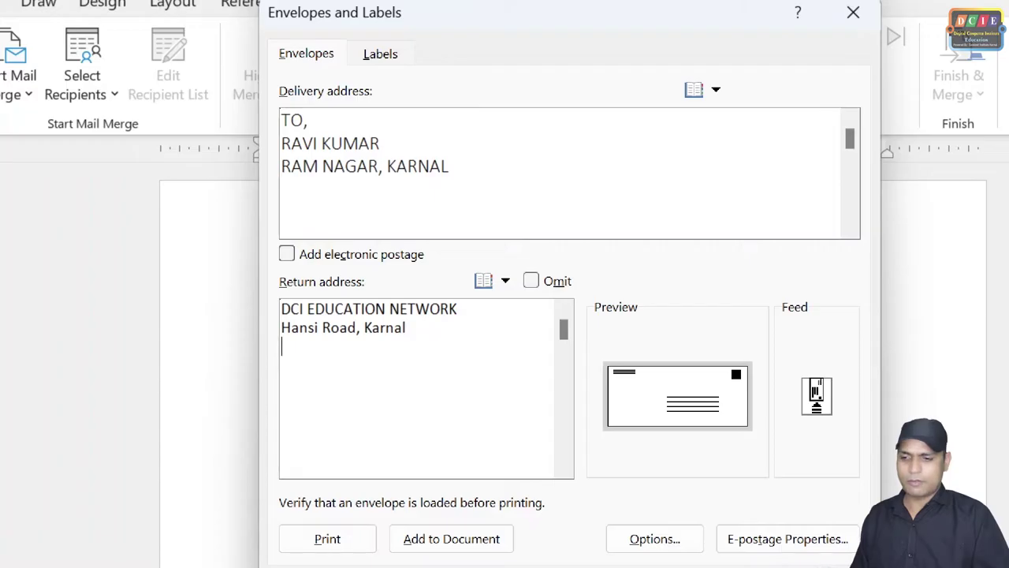
{"action": "type", "text": "Pin- "}
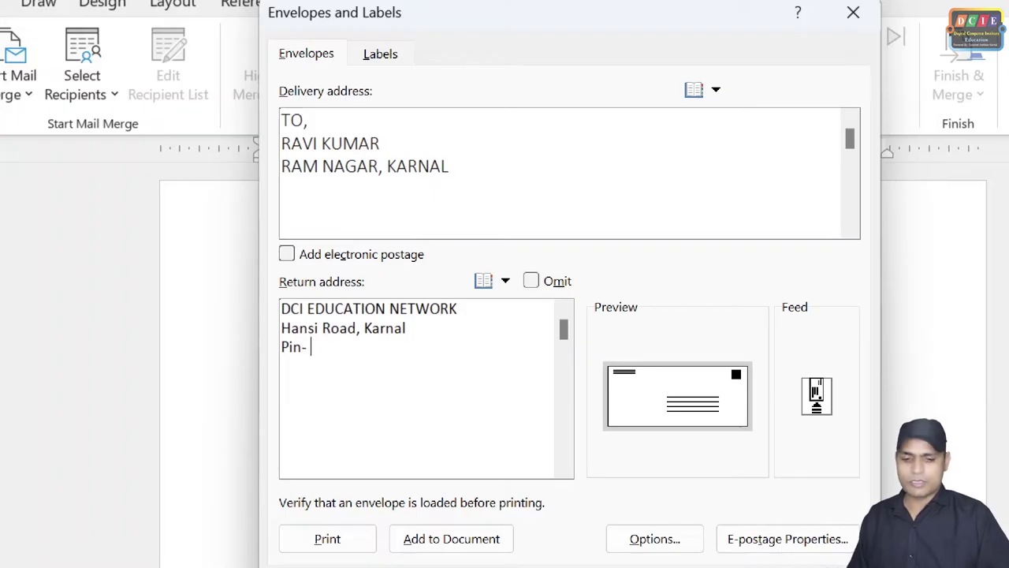
{"action": "type", "text": "130"}
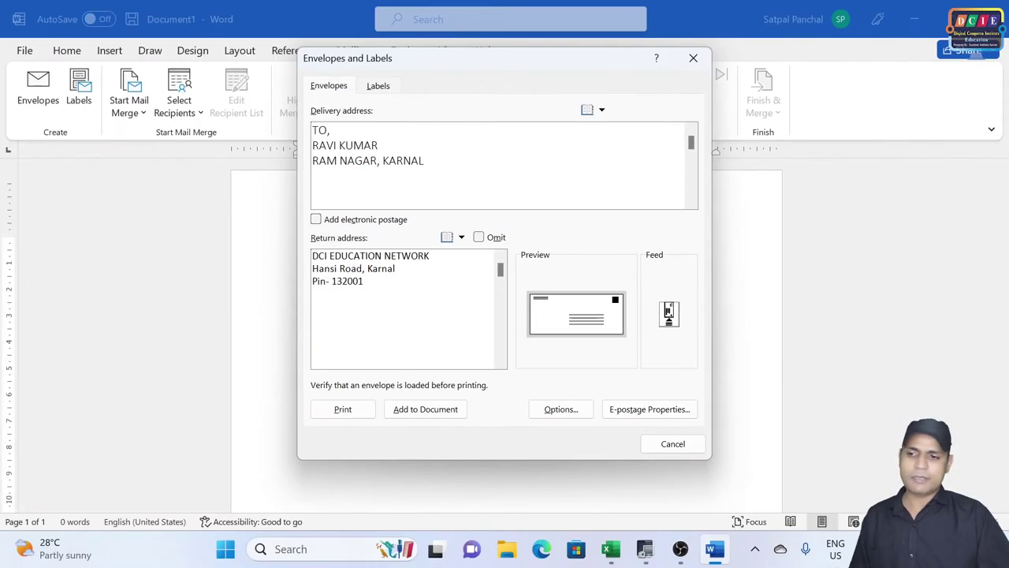
{"action": "key", "text": "shift+Home"}
{"action": "key", "text": "shift+Up"}
{"action": "key", "text": "shift+Up"}
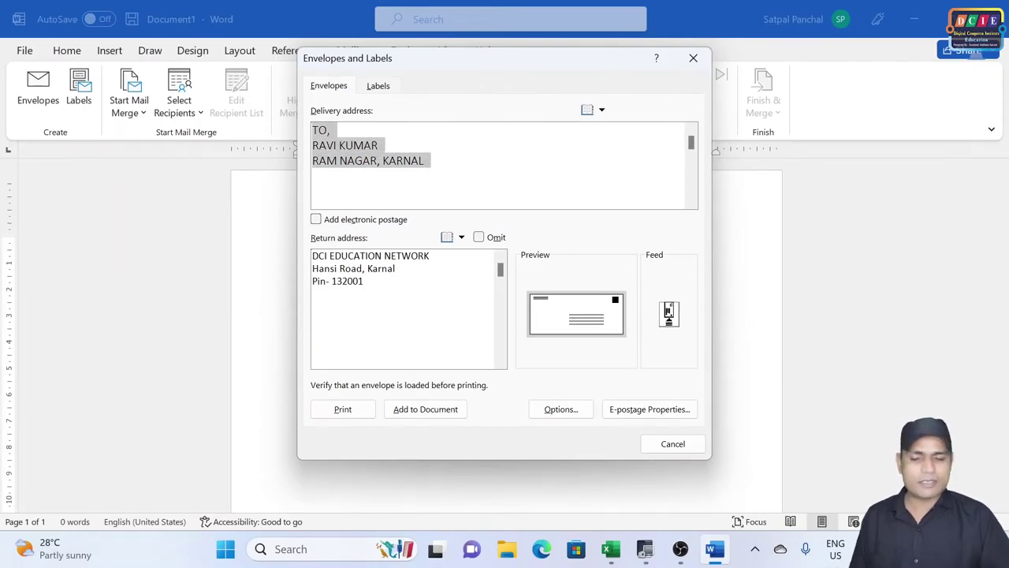
{"action": "key", "text": "Tab"}
{"action": "key", "text": "Tab"}
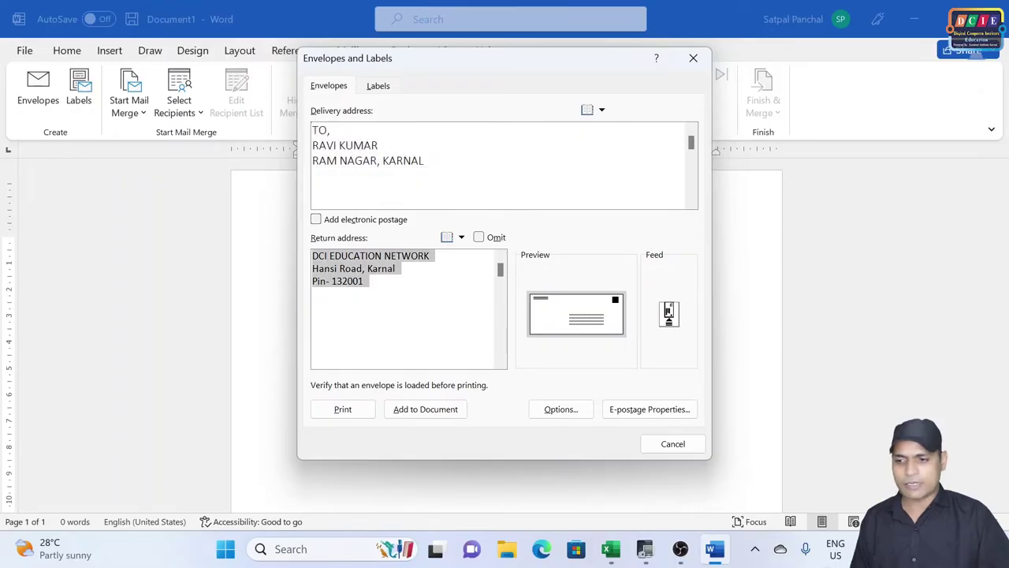
Step: Add the envelope to the document and save the return address as default
{"action": "left_click", "coordinate": [379, 160]}
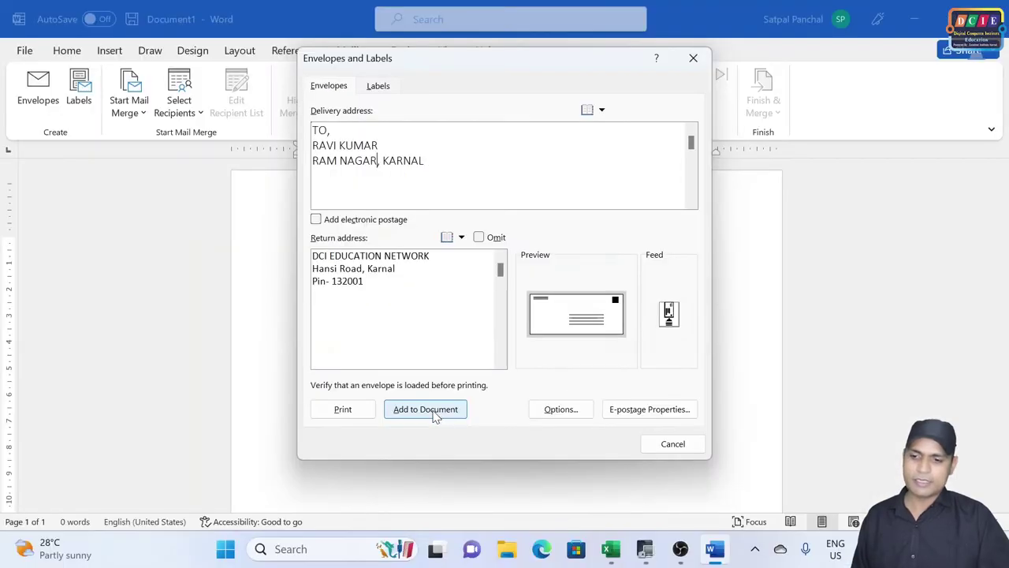
{"action": "left_click", "coordinate": [433, 412]}
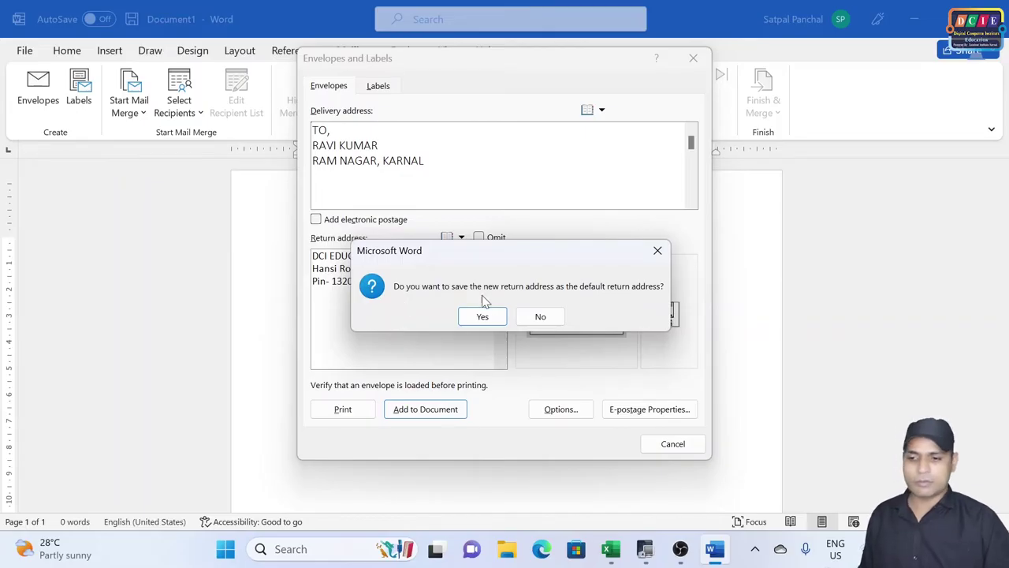
{"action": "left_click", "coordinate": [482, 318]}
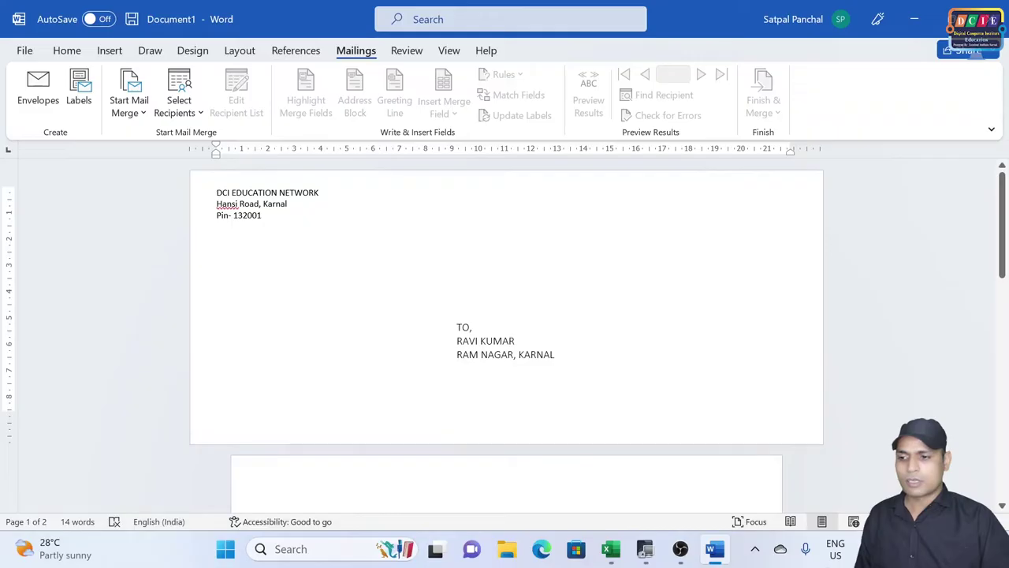
Step: Select the three return address lines and grow their font to 14 pt
{"action": "left_click", "coordinate": [279, 213]}
{"action": "left_click_drag", "start_coordinate": [279, 213], "coordinate": [216, 192]}
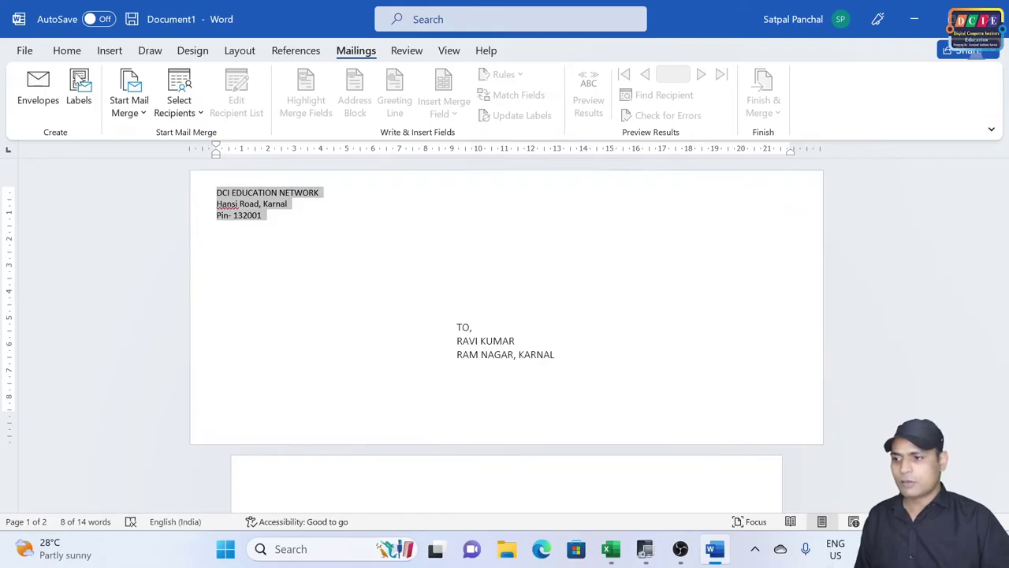
{"action": "left_click", "coordinate": [67, 50]}
{"action": "left_click", "coordinate": [269, 81]}
{"action": "left_click", "coordinate": [269, 81]}
{"action": "left_click", "coordinate": [269, 81]}
Step: Colour the return address's first line, the organisation name, red
{"action": "left_click", "coordinate": [351, 195]}
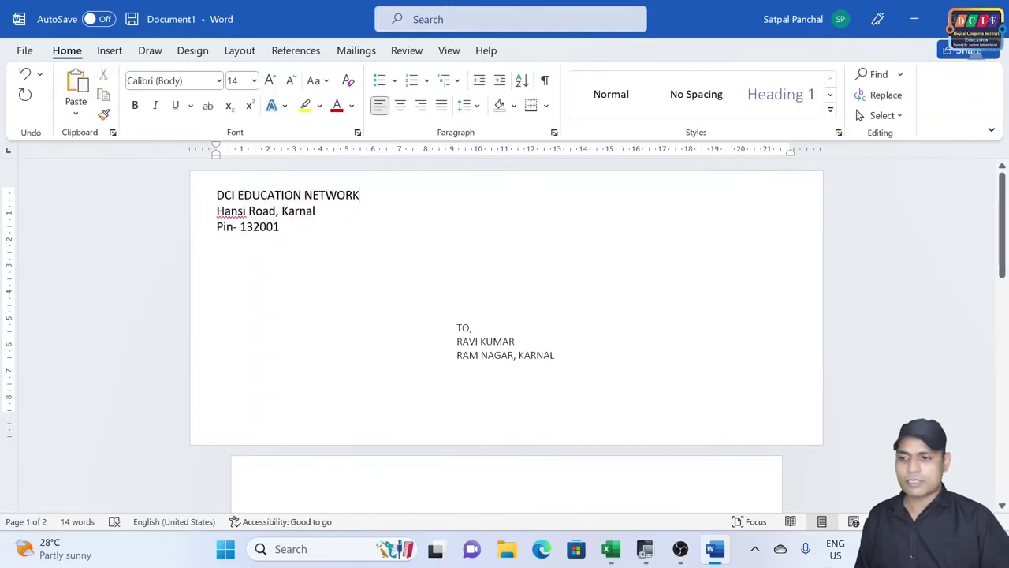
{"action": "triple_click", "coordinate": [358, 195]}
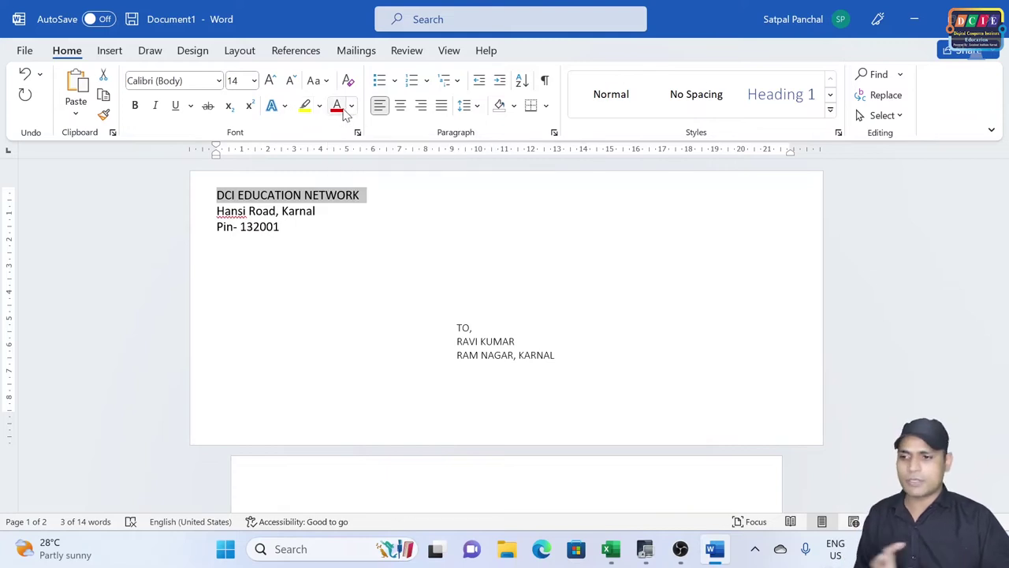
{"action": "left_click", "coordinate": [336, 104]}
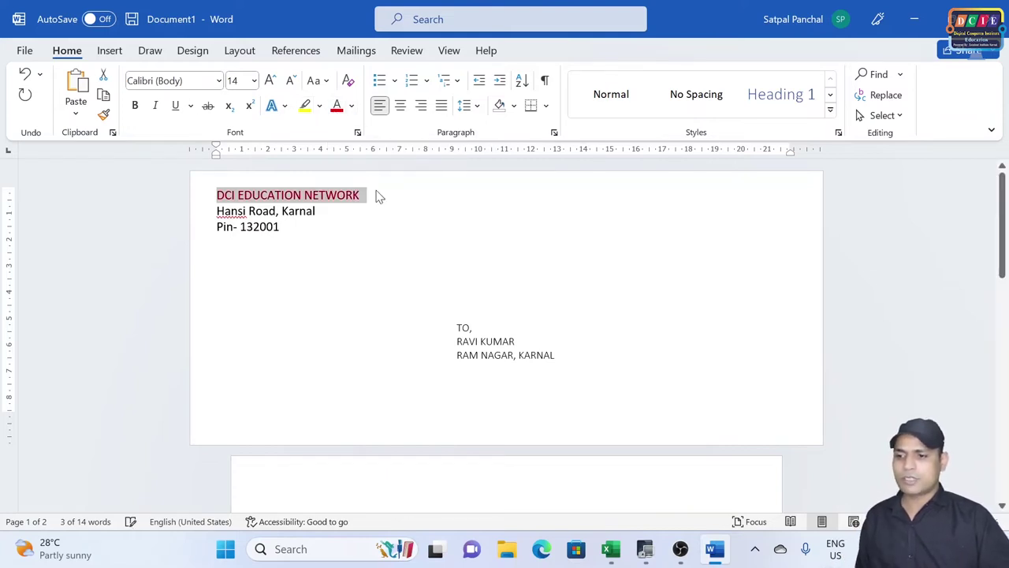
{"action": "left_click", "coordinate": [378, 195]}
{"action": "left_click_drag", "start_coordinate": [556, 406], "coordinate": [458, 326]}
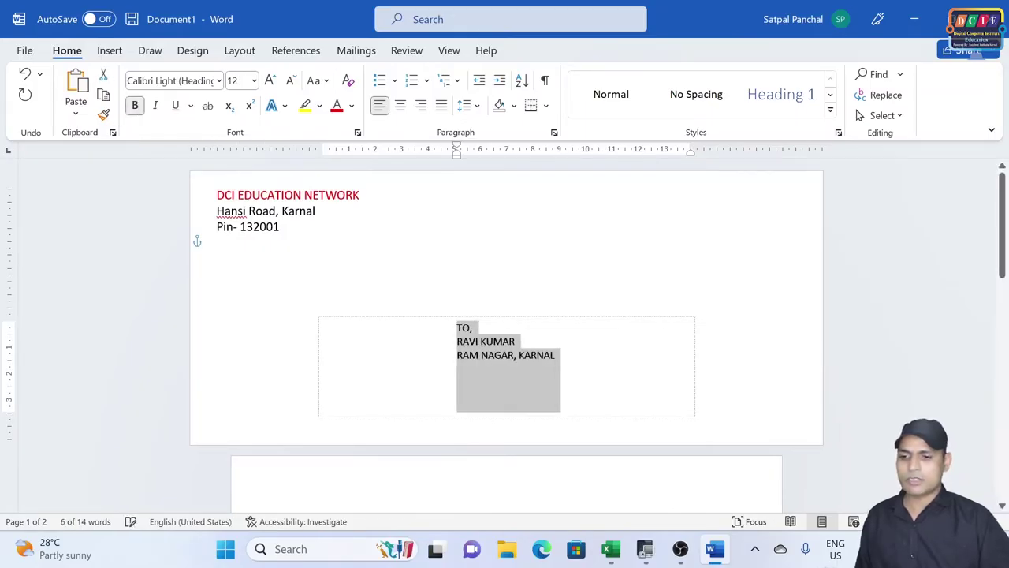
{"action": "left_click", "coordinate": [198, 238]}
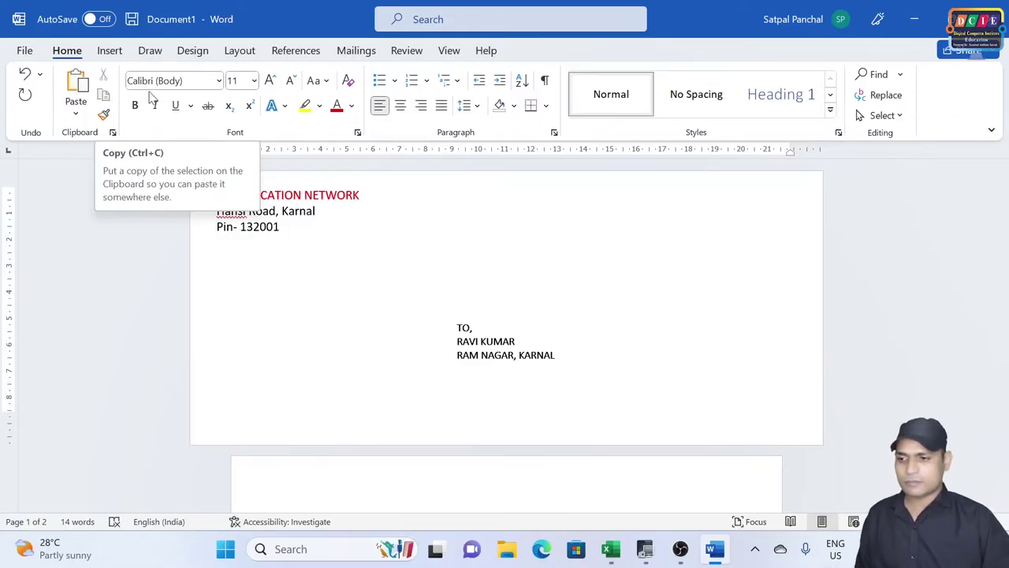
{"action": "left_click", "coordinate": [24, 49]}
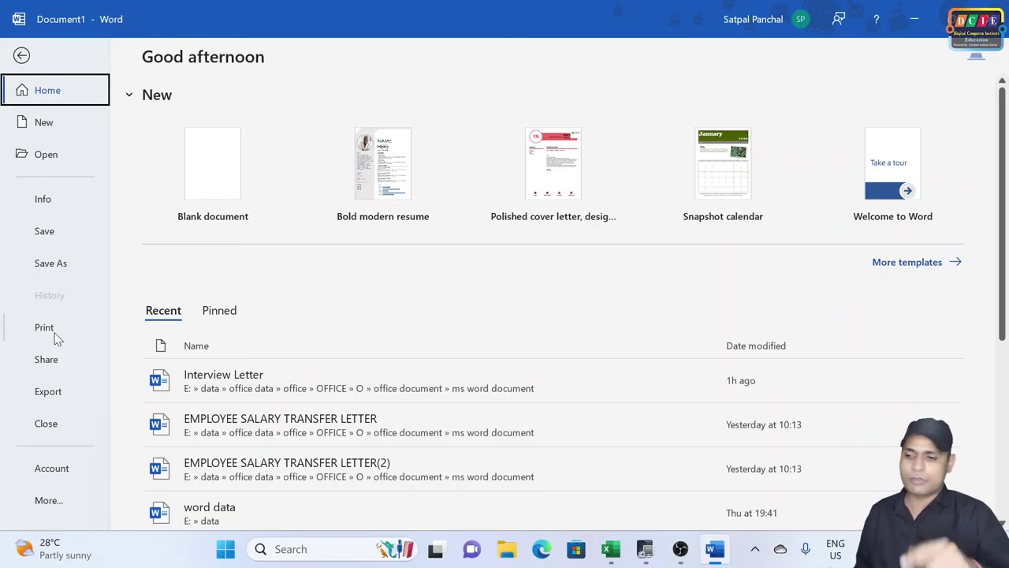
{"action": "key", "text": "Escape"}
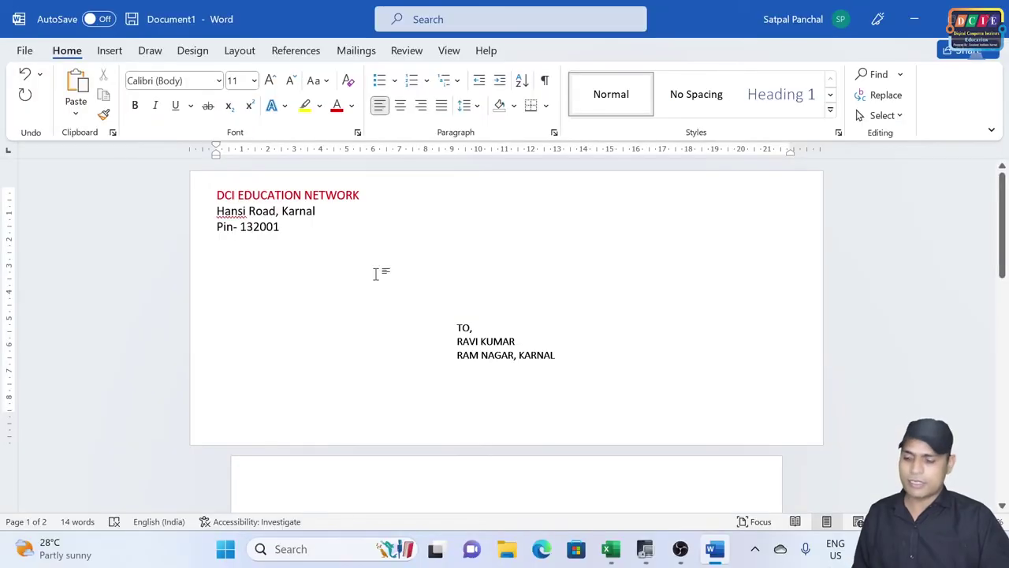
Step: Choose the Size 9 envelope in the envelope options
{"action": "left_click", "coordinate": [356, 50]}
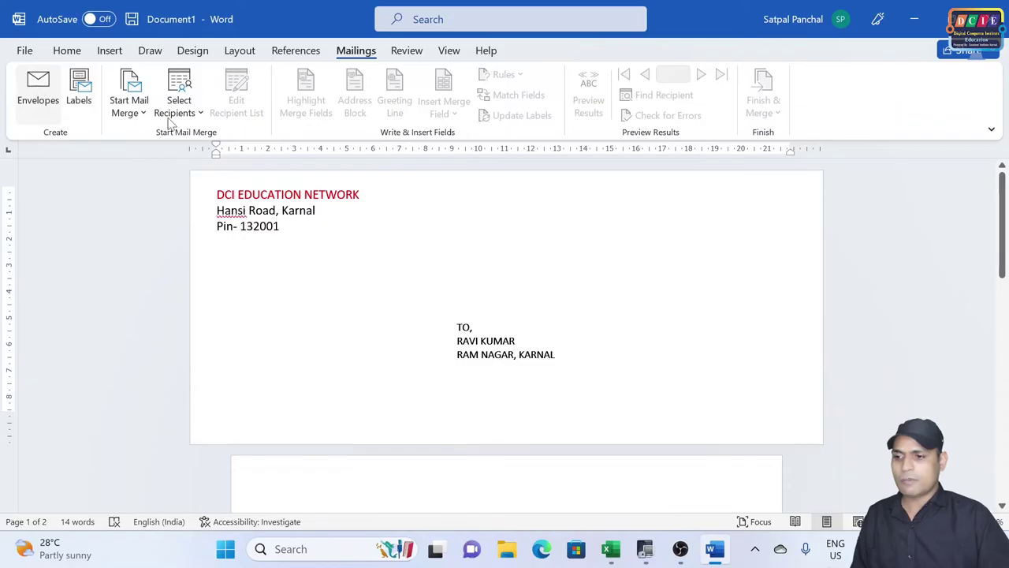
{"action": "left_click", "coordinate": [44, 102]}
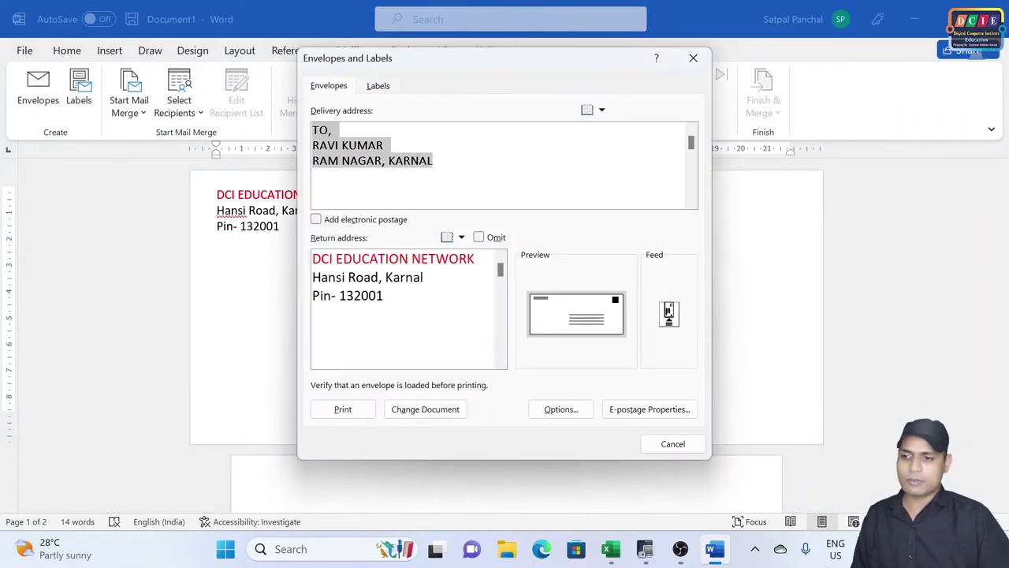
{"action": "left_click", "coordinate": [559, 413]}
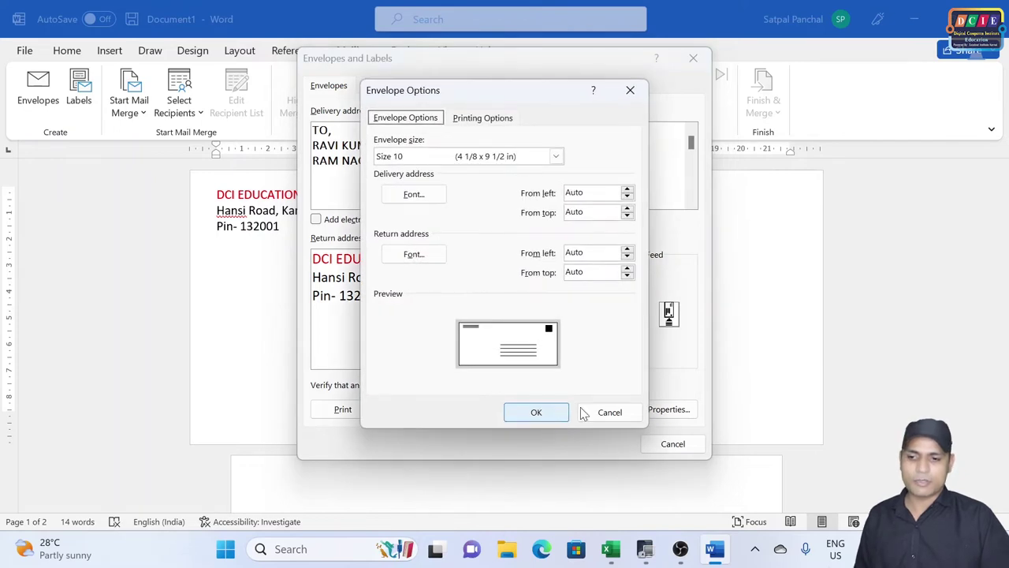
{"action": "left_click", "coordinate": [608, 412]}
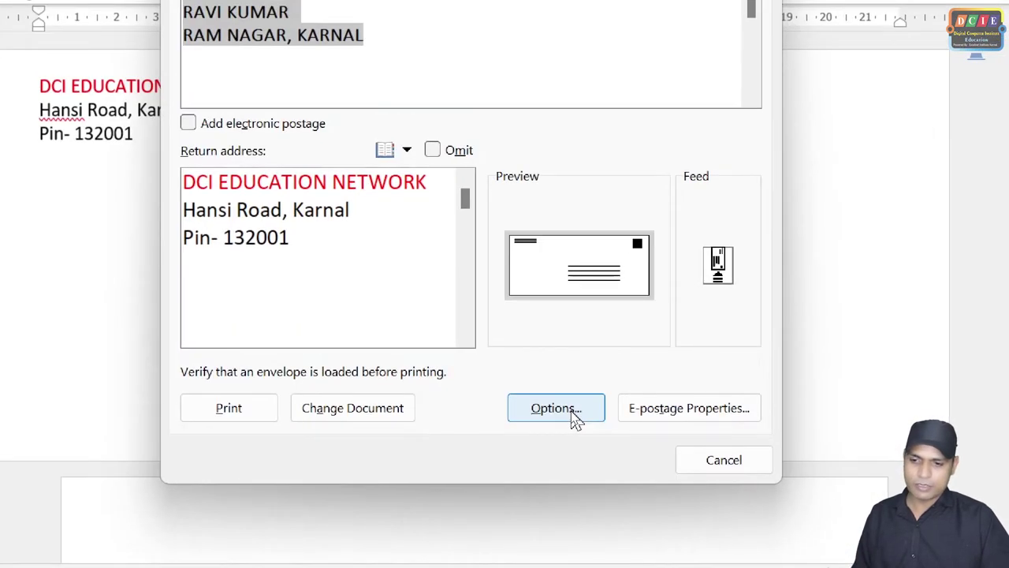
{"action": "left_click", "coordinate": [573, 412]}
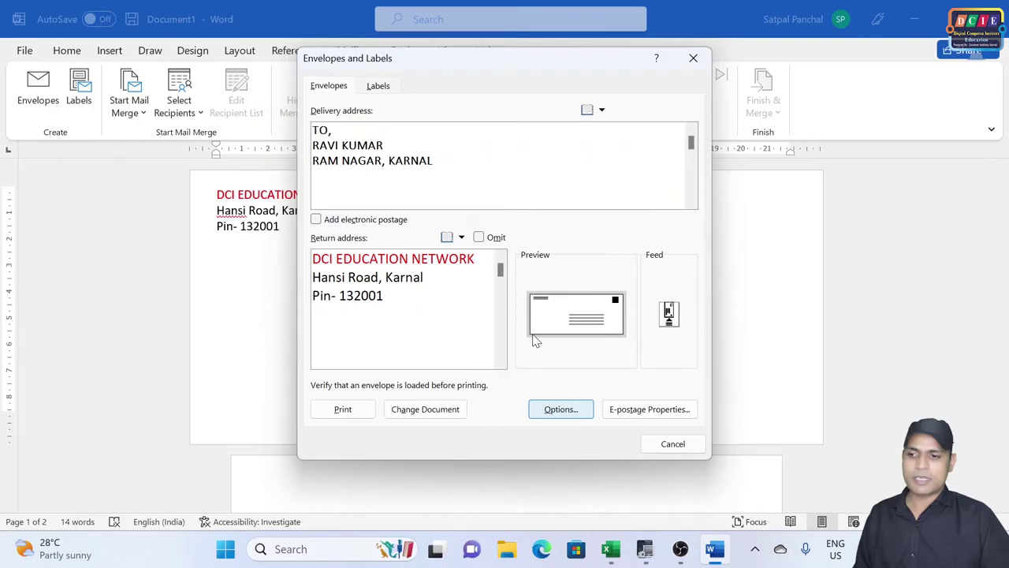
{"action": "left_click", "coordinate": [534, 337]}
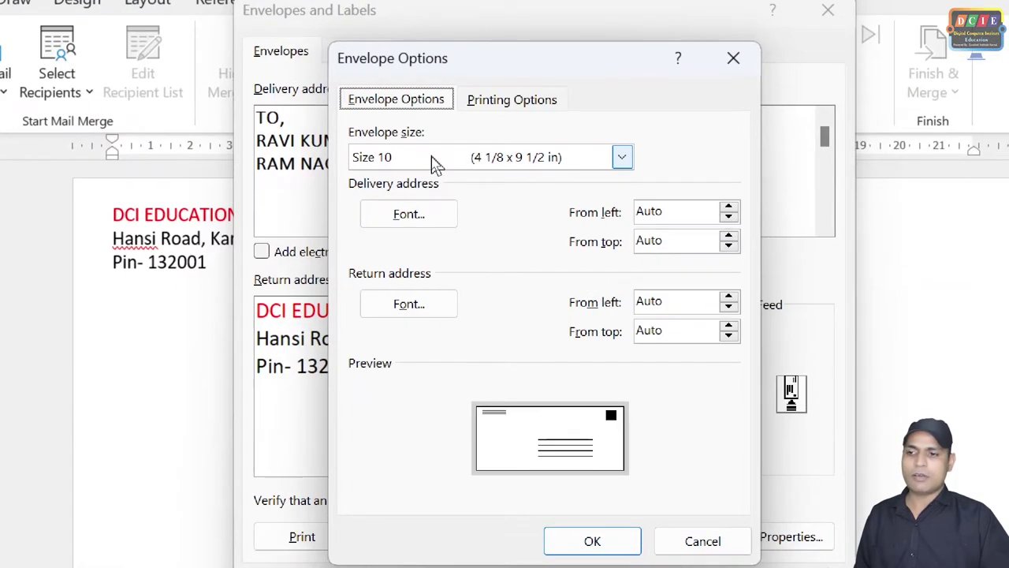
{"action": "left_click", "coordinate": [433, 160]}
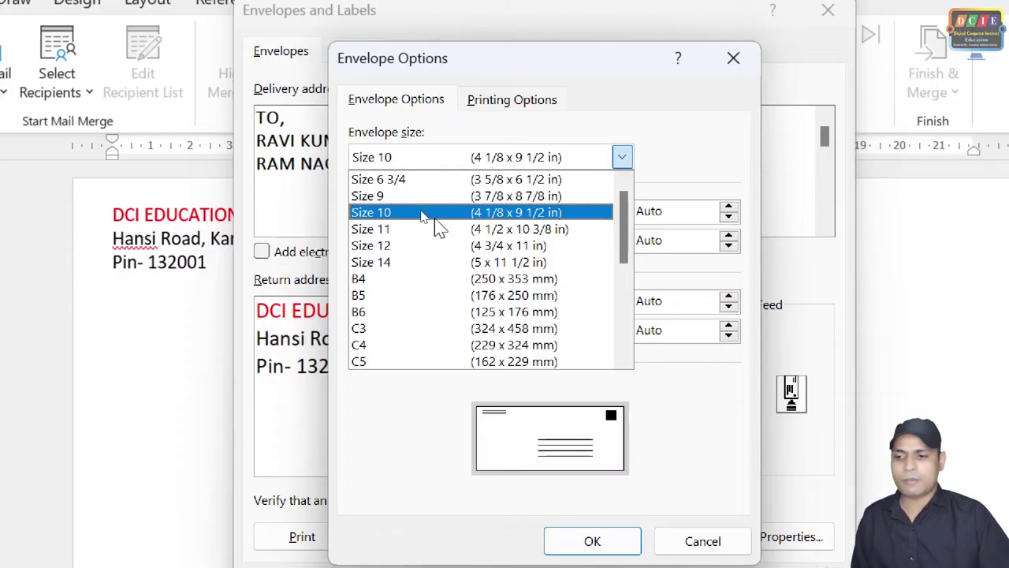
{"action": "left_click", "coordinate": [409, 196]}
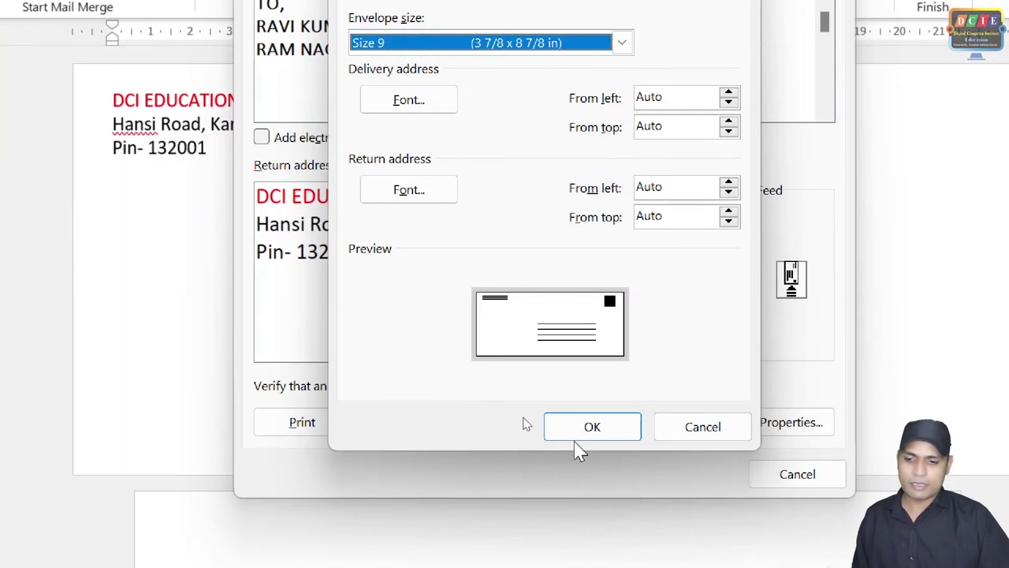
{"action": "left_click", "coordinate": [590, 544]}
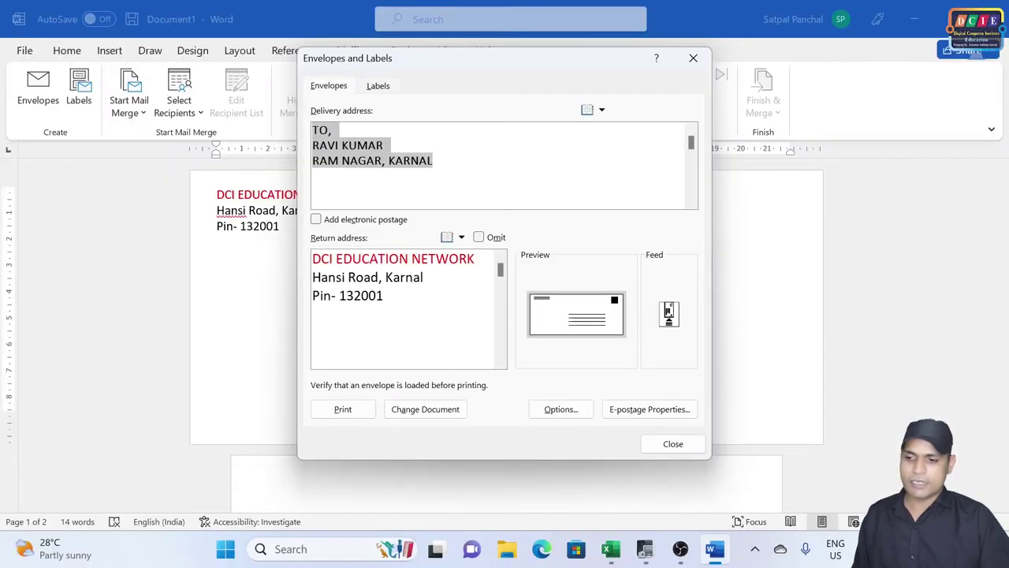
Step: Apply the Size 9 envelope to the document, keeping both addresses
{"action": "left_click", "coordinate": [455, 411]}
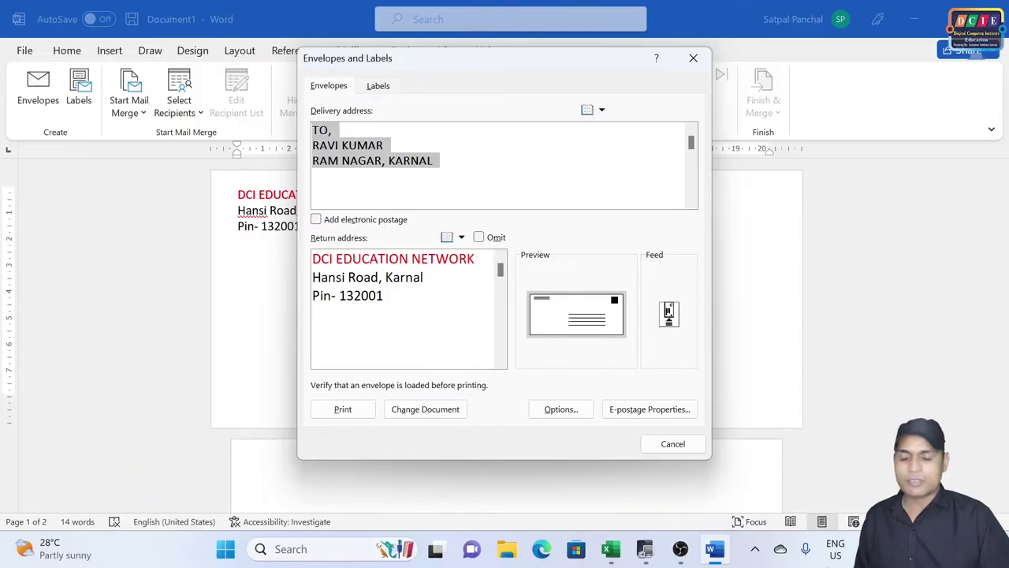
{"action": "left_click", "coordinate": [433, 160]}
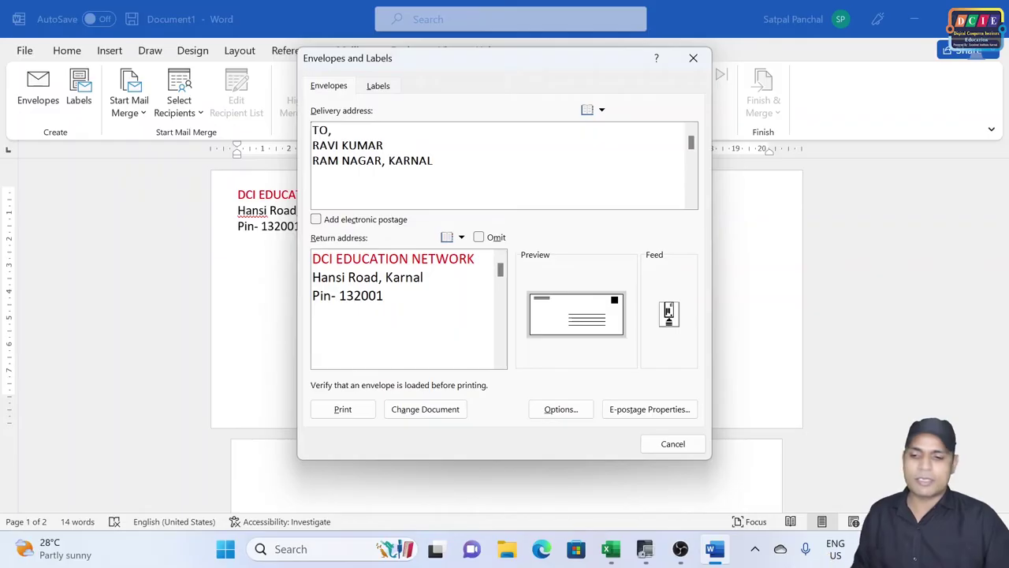
{"action": "left_click", "coordinate": [673, 444]}
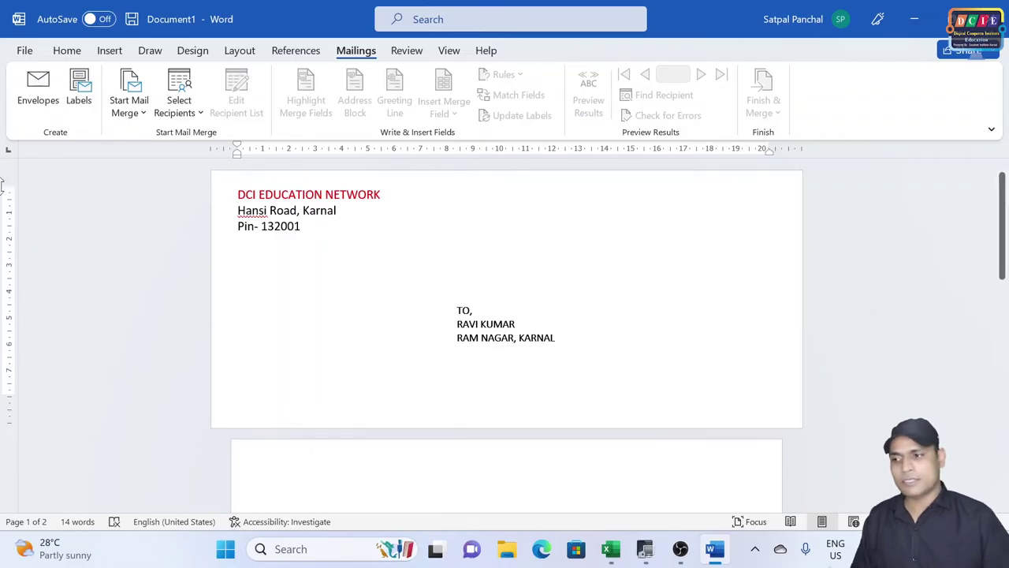
{"action": "left_click", "coordinate": [35, 105]}
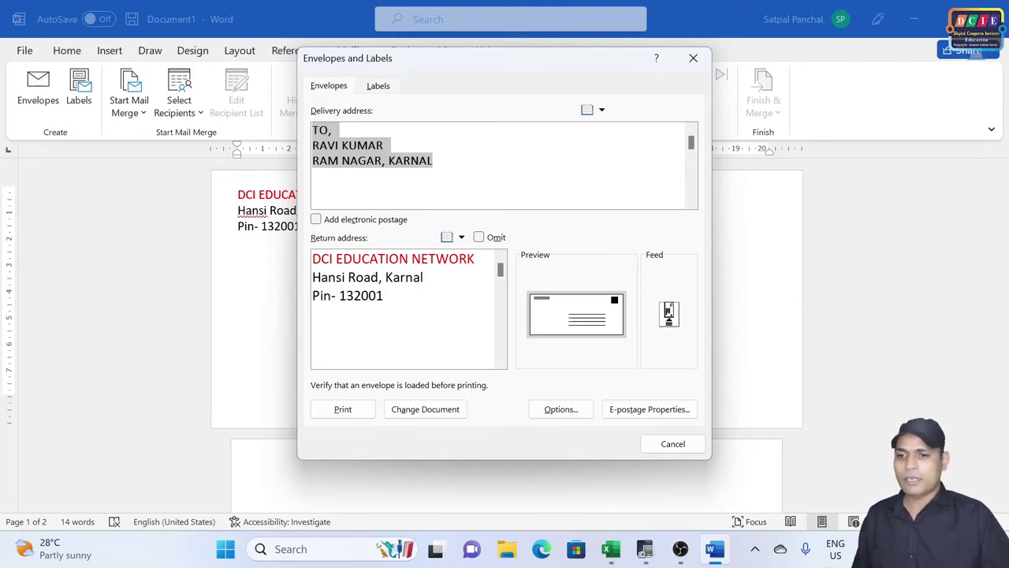
{"action": "left_click", "coordinate": [691, 62]}
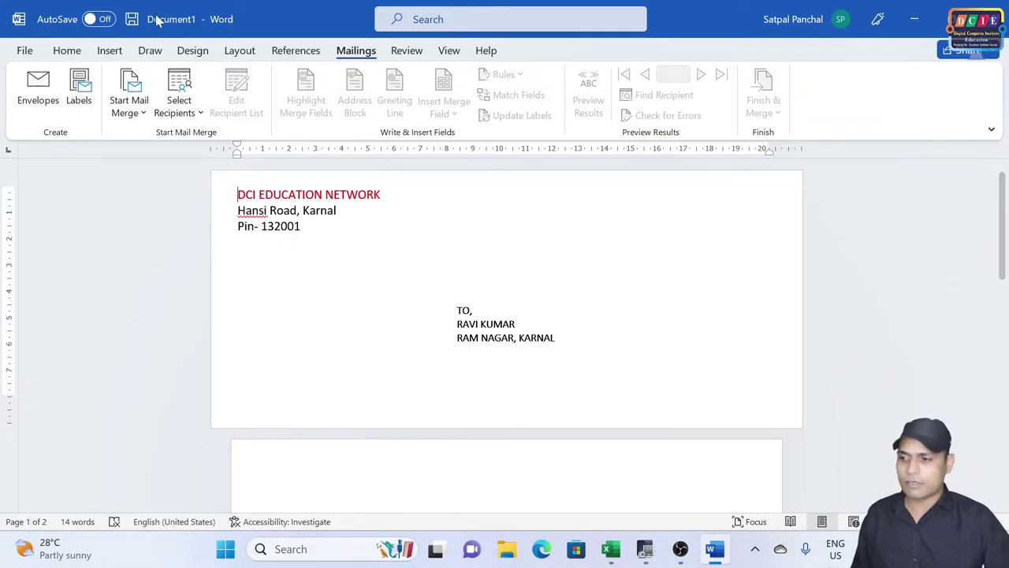
{"action": "left_click", "coordinate": [27, 103]}
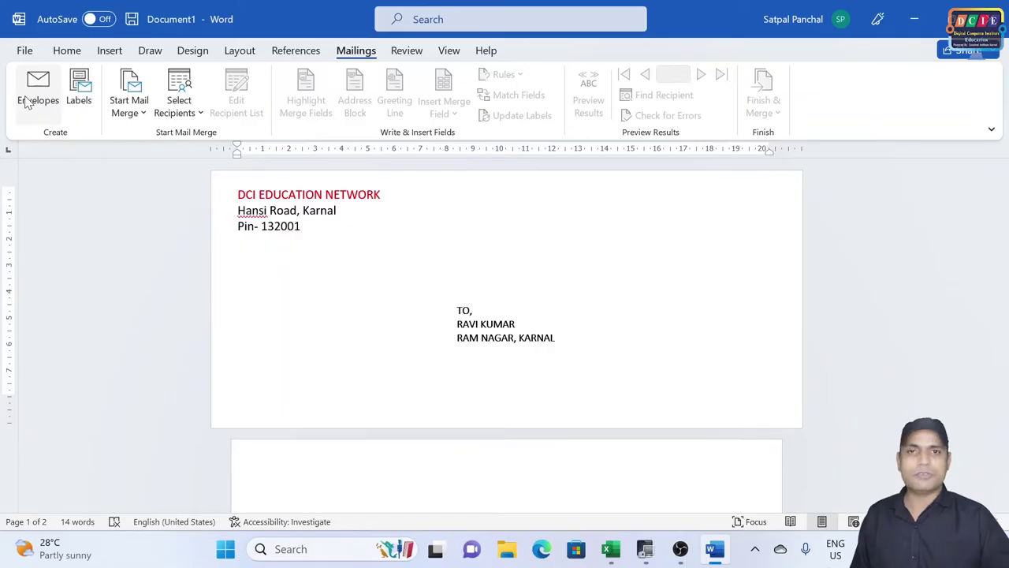
Step: Create the Labels3 document, repeating the three-line 'TO,' address on every label
{"action": "left_click", "coordinate": [87, 90]}
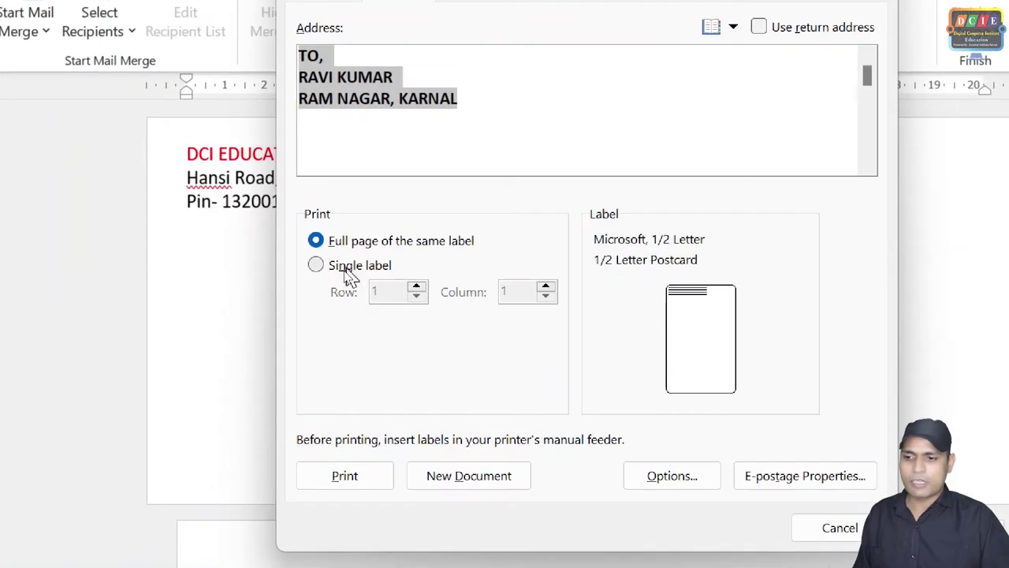
{"action": "left_click", "coordinate": [353, 269]}
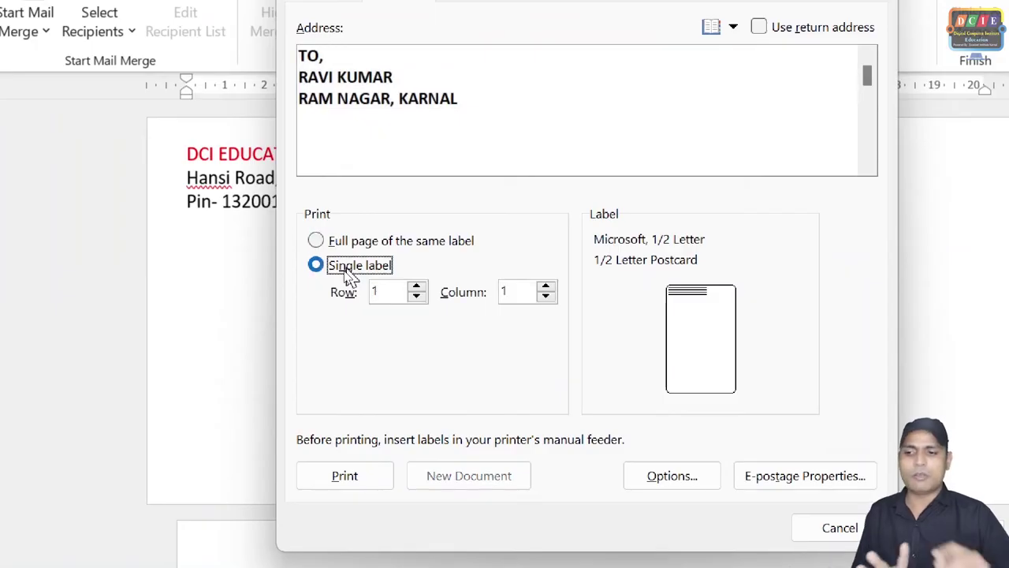
{"action": "left_click", "coordinate": [417, 287]}
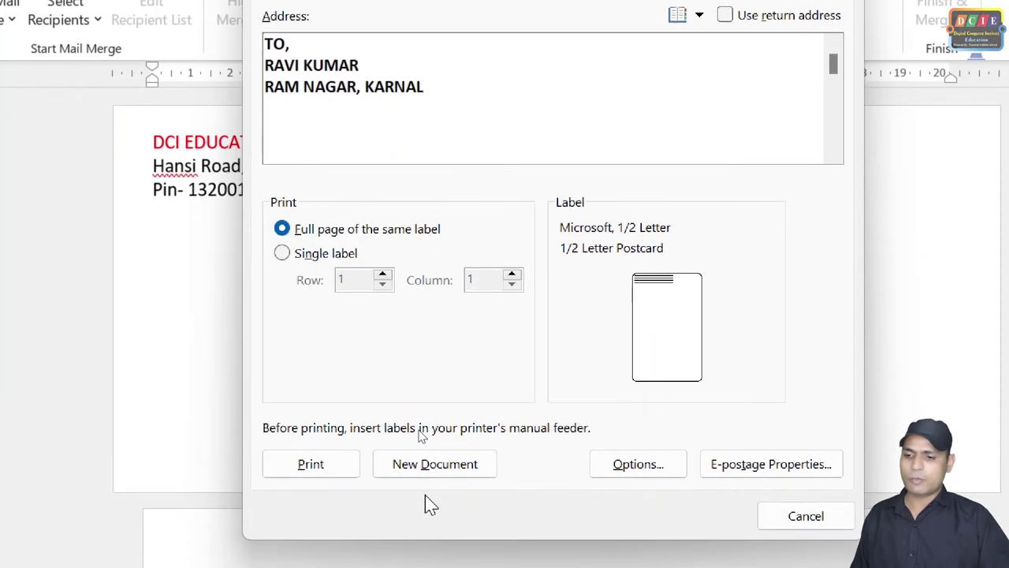
{"action": "left_click", "coordinate": [452, 466]}
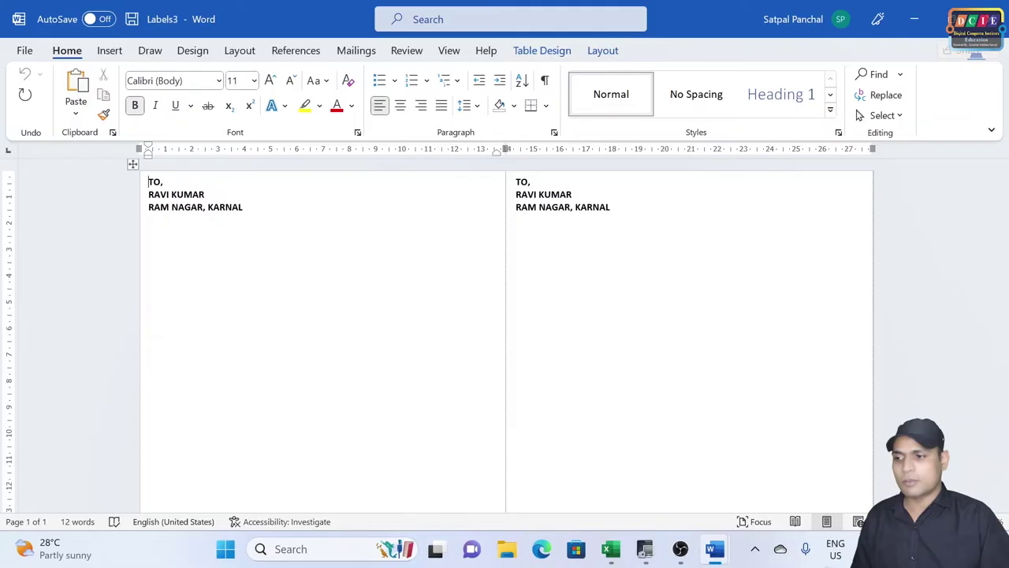
Step: Browse the Start Mail Merge document types, then go to the File start page
{"action": "left_click", "coordinate": [354, 50]}
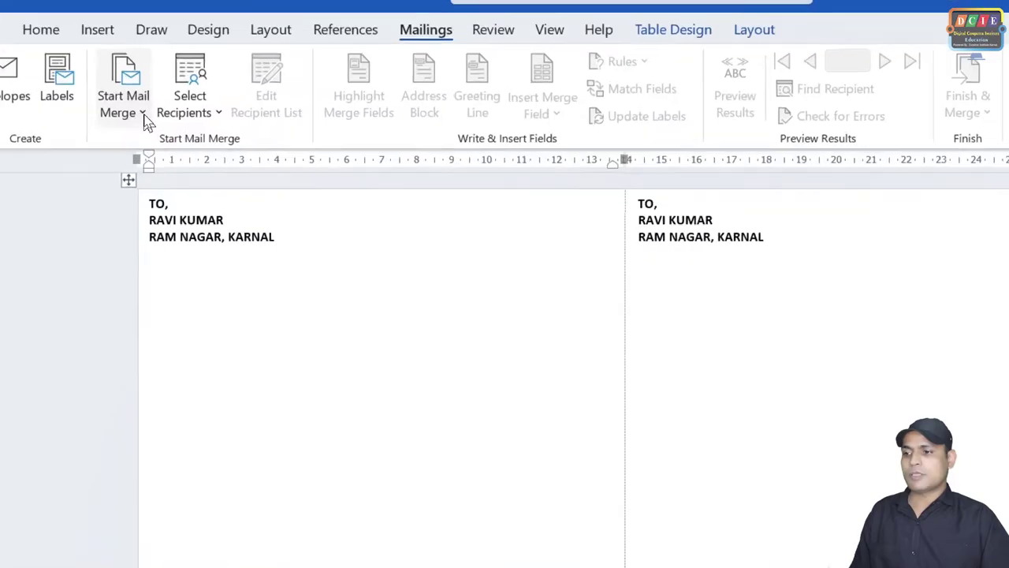
{"action": "left_click", "coordinate": [142, 112]}
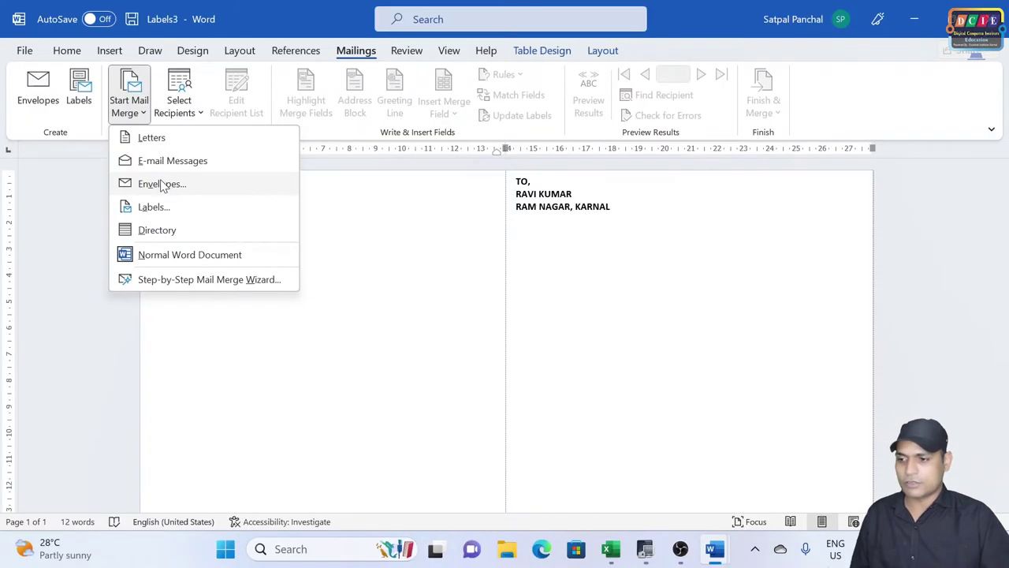
{"action": "left_click", "coordinate": [32, 59]}
Step: Create a blank document and start an Envelopes mail merge at Size 9
{"action": "left_click", "coordinate": [26, 51]}
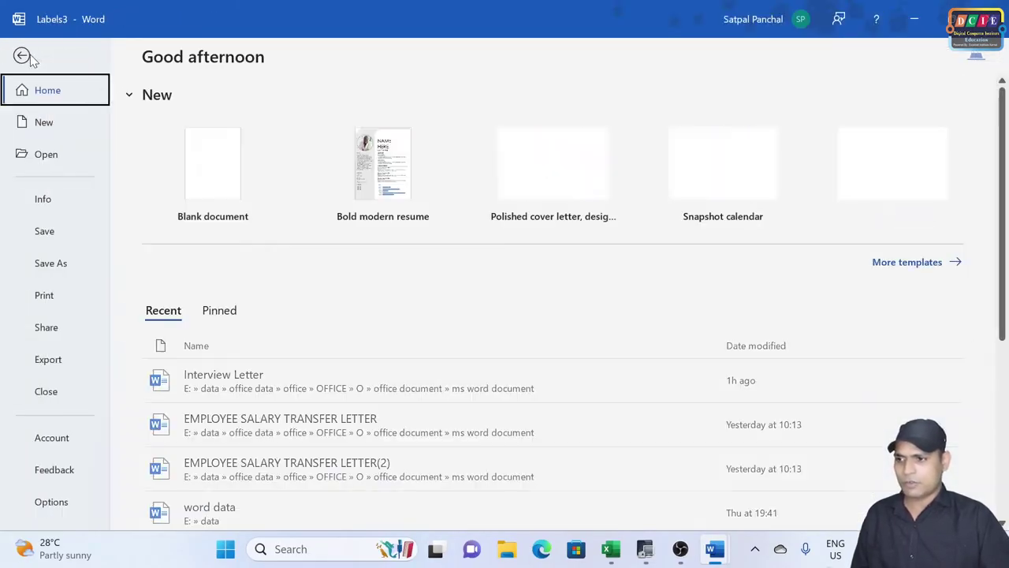
{"action": "left_click", "coordinate": [191, 142]}
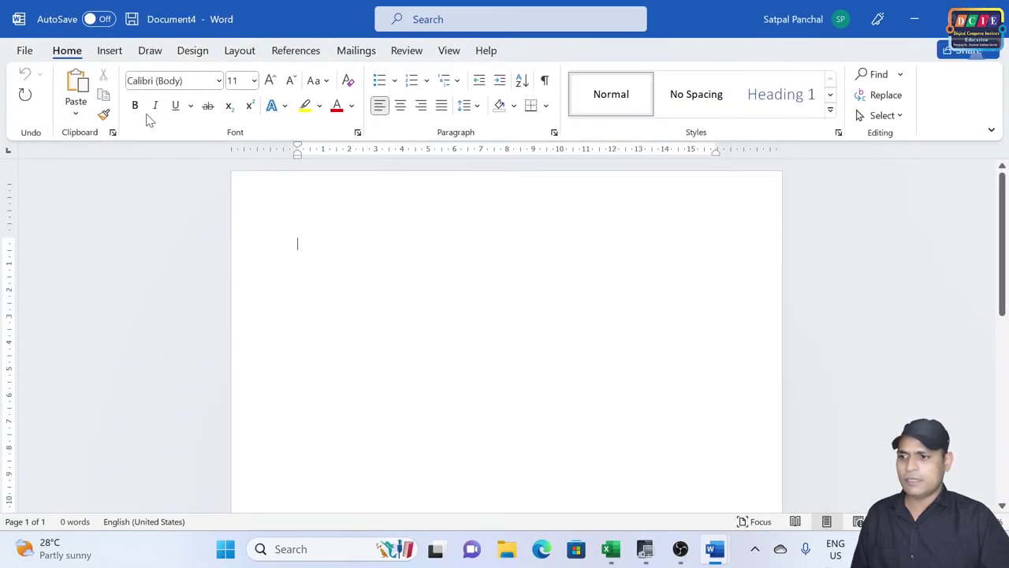
{"action": "left_click", "coordinate": [355, 50]}
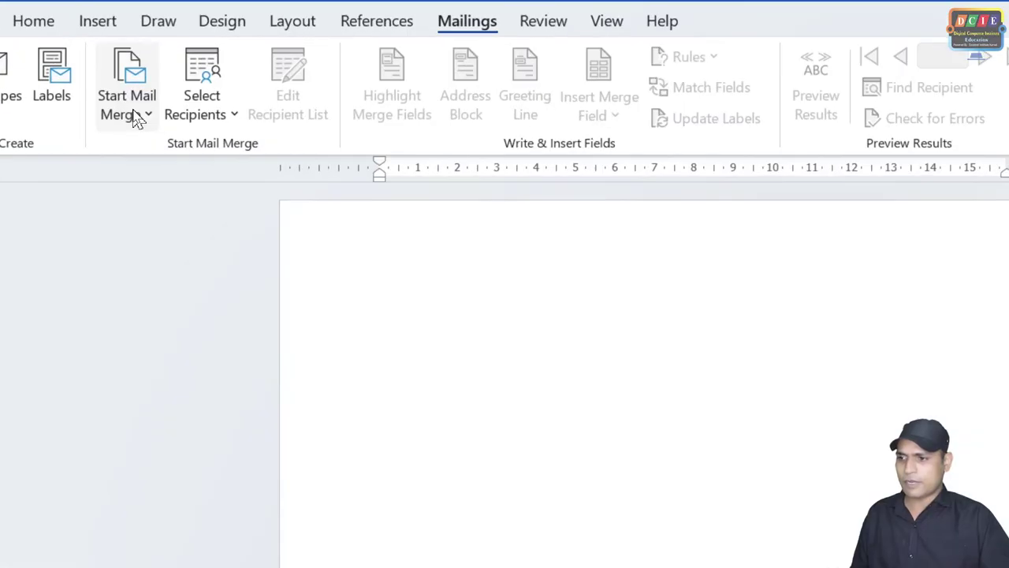
{"action": "left_click", "coordinate": [134, 112]}
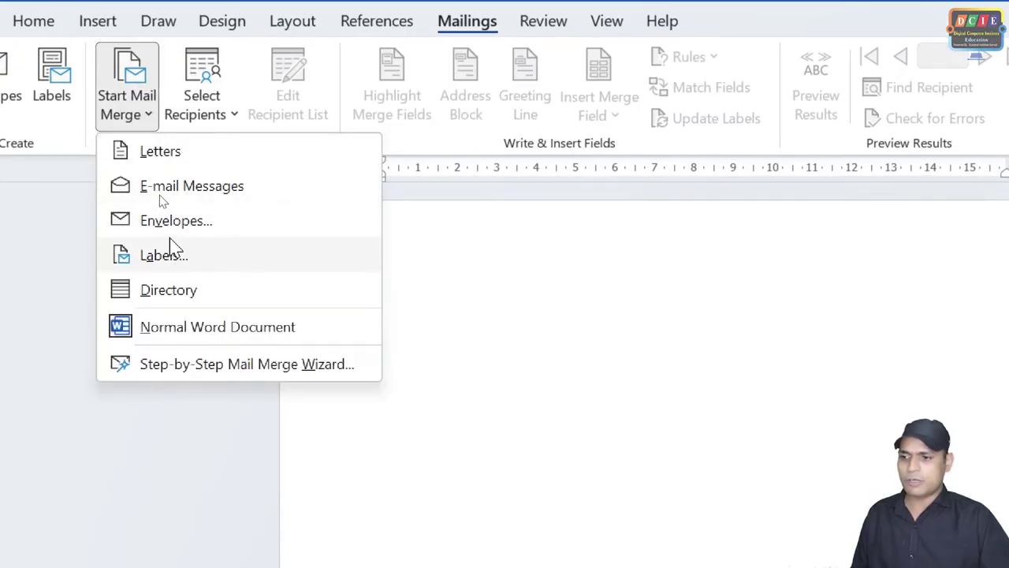
{"action": "left_click", "coordinate": [198, 227]}
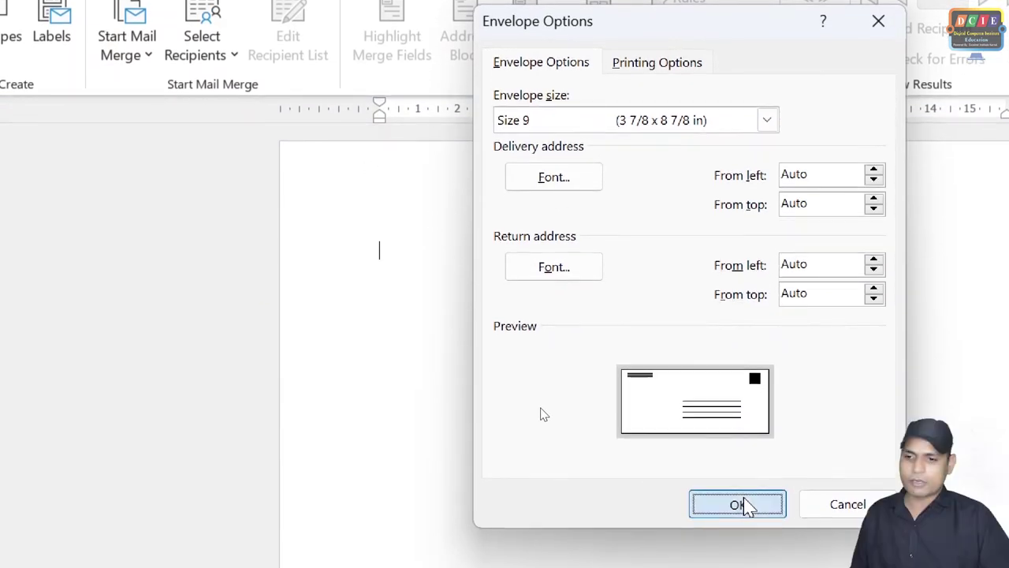
{"action": "left_click", "coordinate": [737, 559]}
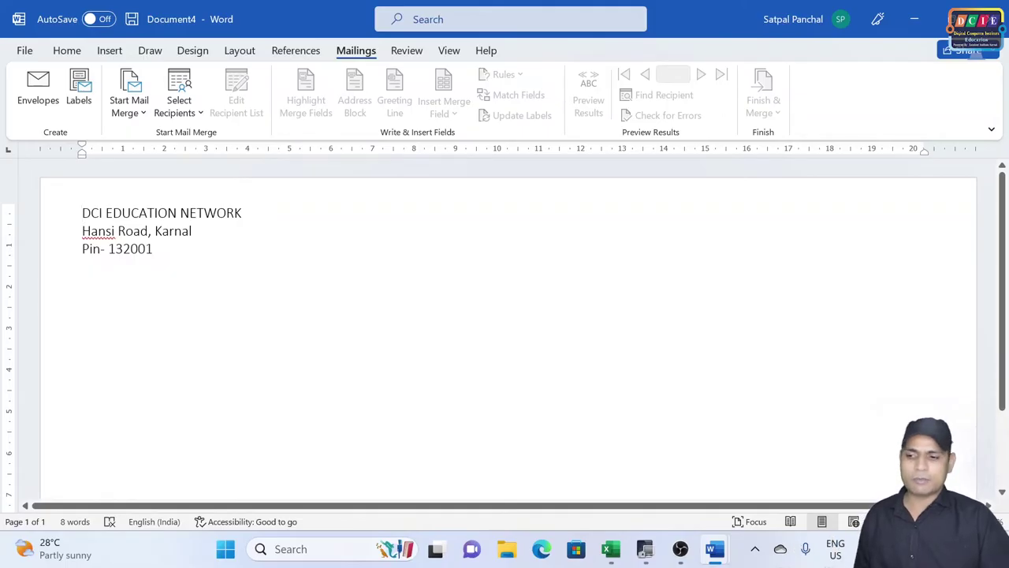
Step: Put the cursor in the envelope's empty delivery address area
{"action": "scroll", "coordinate": [505, 331], "scroll_direction": "down", "scroll_amount": 3}
{"action": "scroll", "coordinate": [504, 331], "scroll_direction": "up", "scroll_amount": 3}
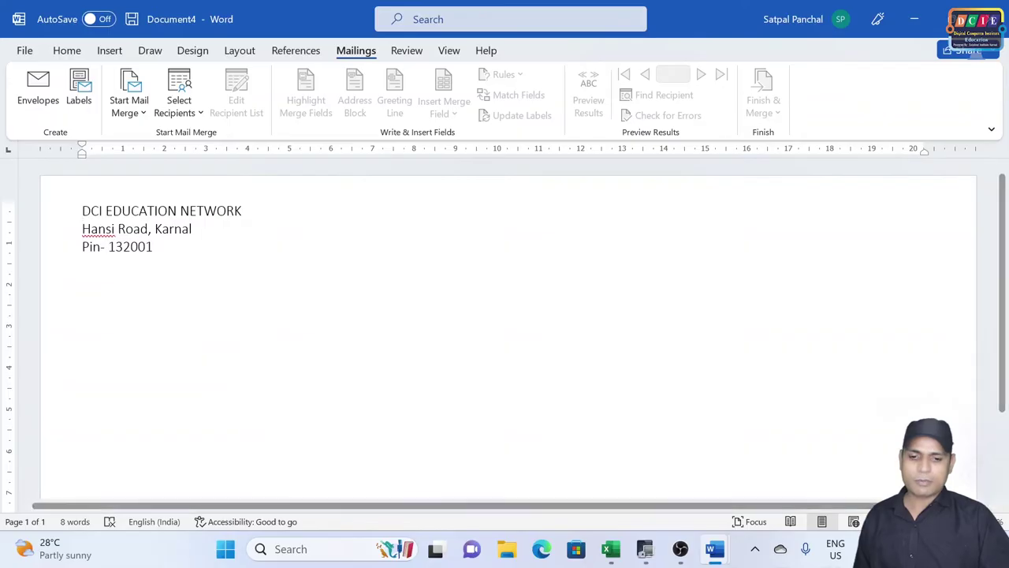
{"action": "scroll", "coordinate": [504, 331], "scroll_direction": "down", "scroll_amount": 3, "text": "ctrl"}
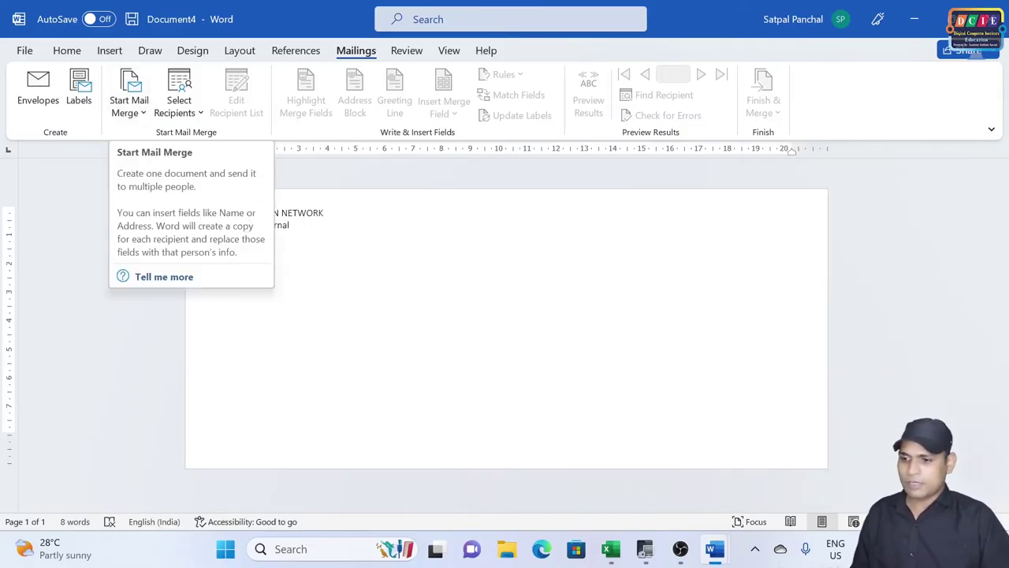
{"action": "left_click", "coordinate": [139, 113]}
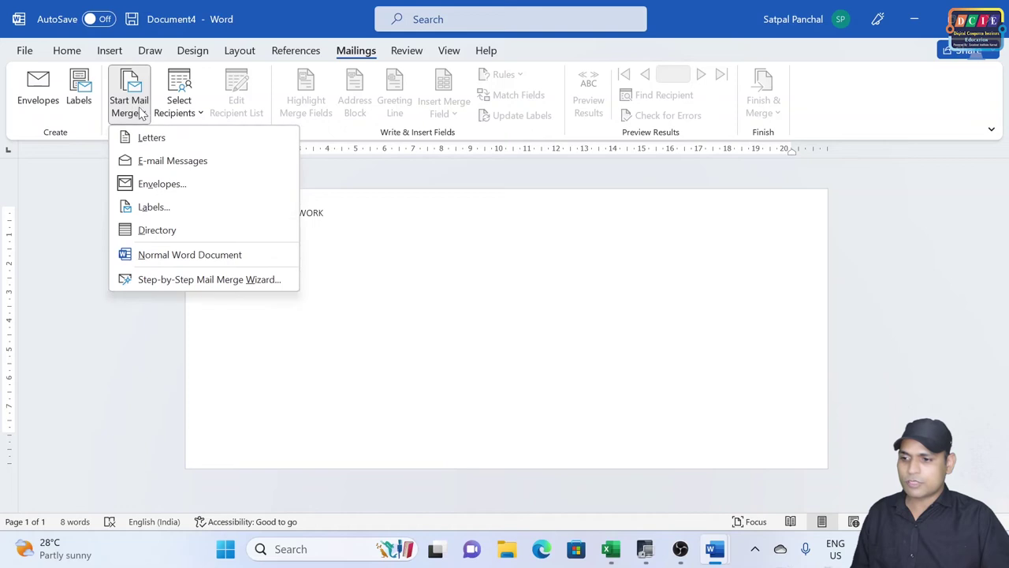
{"action": "left_click", "coordinate": [493, 328]}
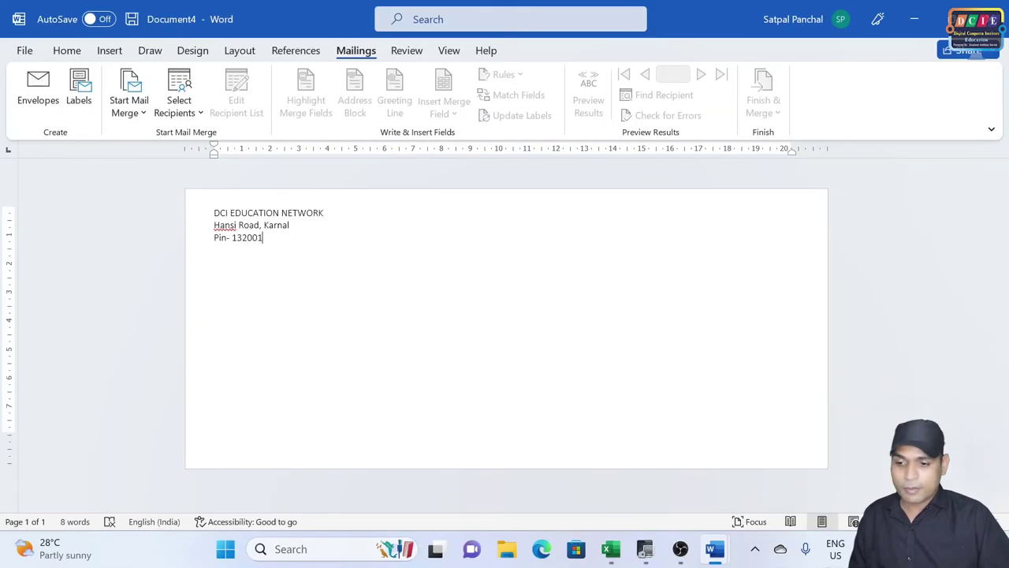
{"action": "left_click", "coordinate": [506, 382]}
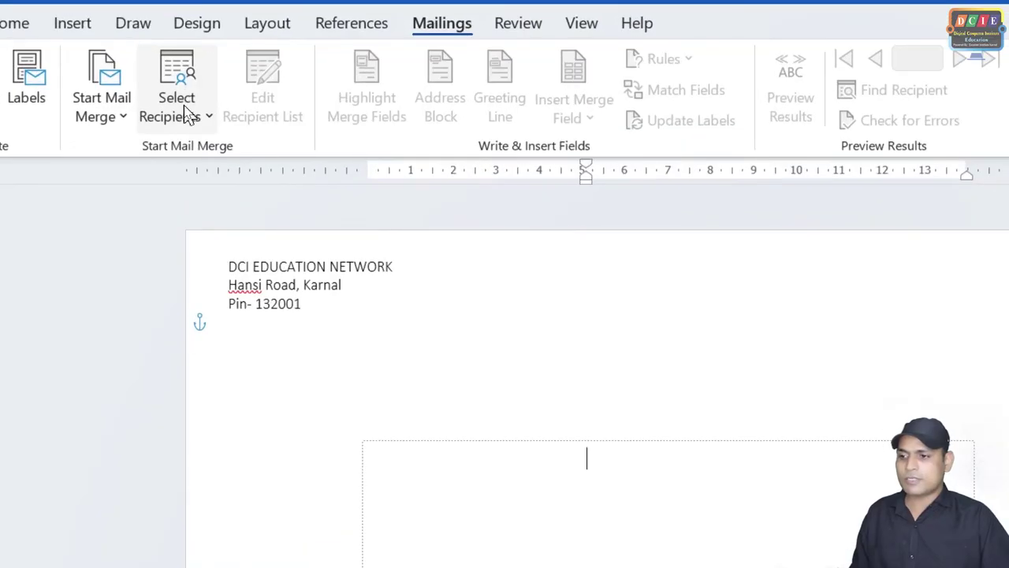
Step: Choose Type a New List for recipients and open Customize Columns
{"action": "left_click", "coordinate": [193, 115]}
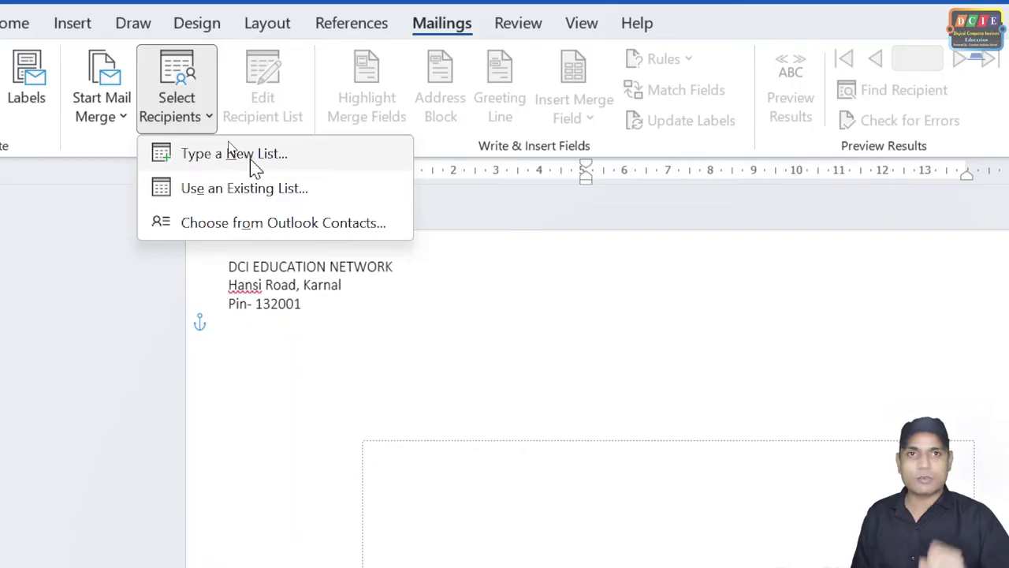
{"action": "left_click", "coordinate": [251, 162]}
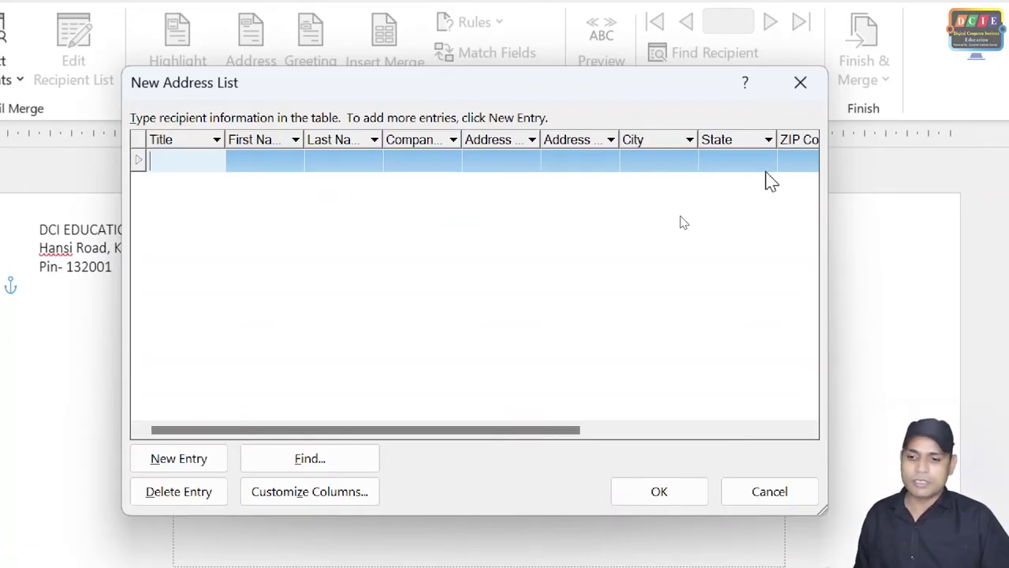
{"action": "left_click_drag", "start_coordinate": [564, 430], "coordinate": [817, 434]}
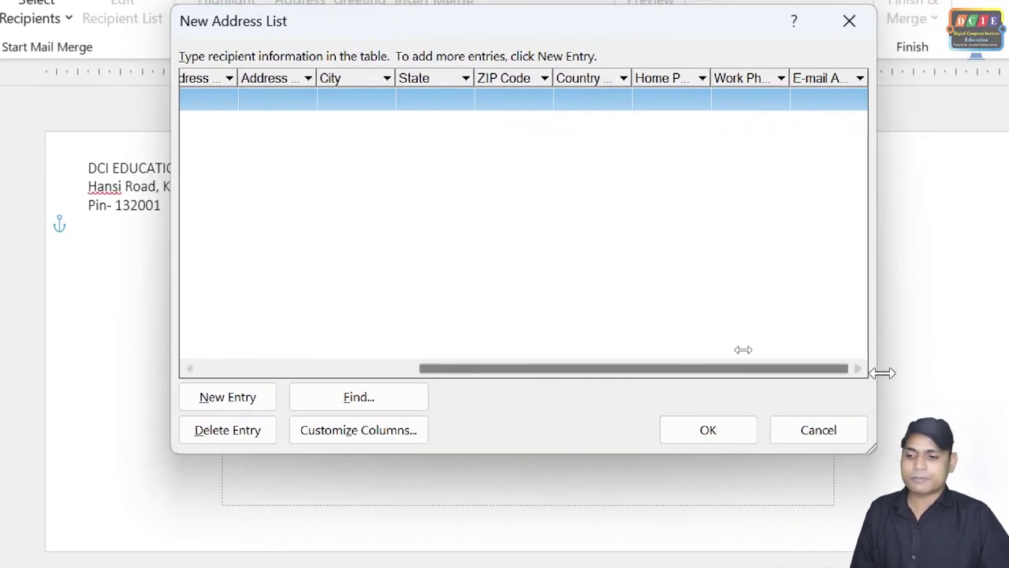
{"action": "left_click", "coordinate": [341, 438]}
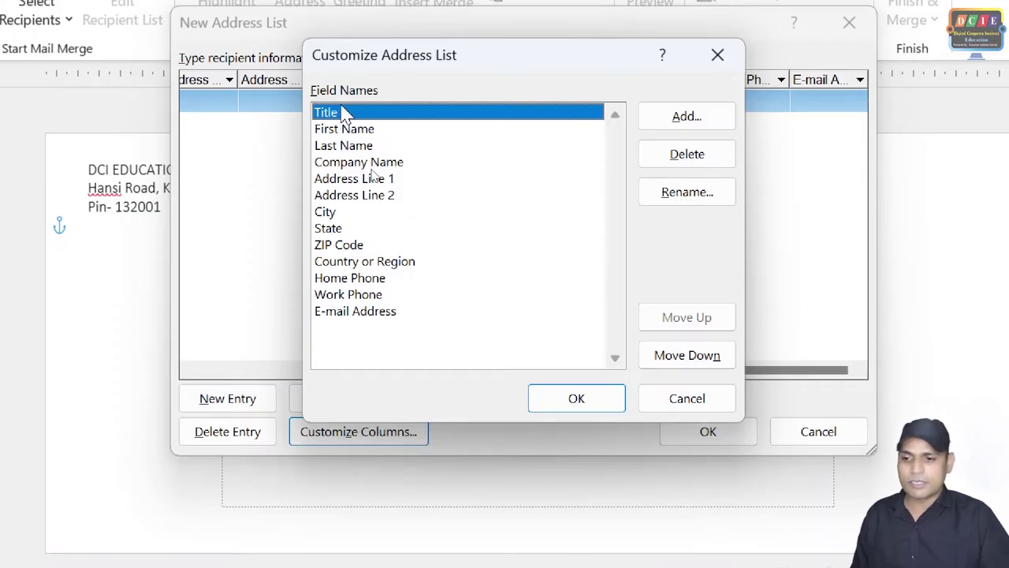
Step: Delete the Title, Address Line 2 and E-mail Address fields from the address list
{"action": "left_click", "coordinate": [690, 158]}
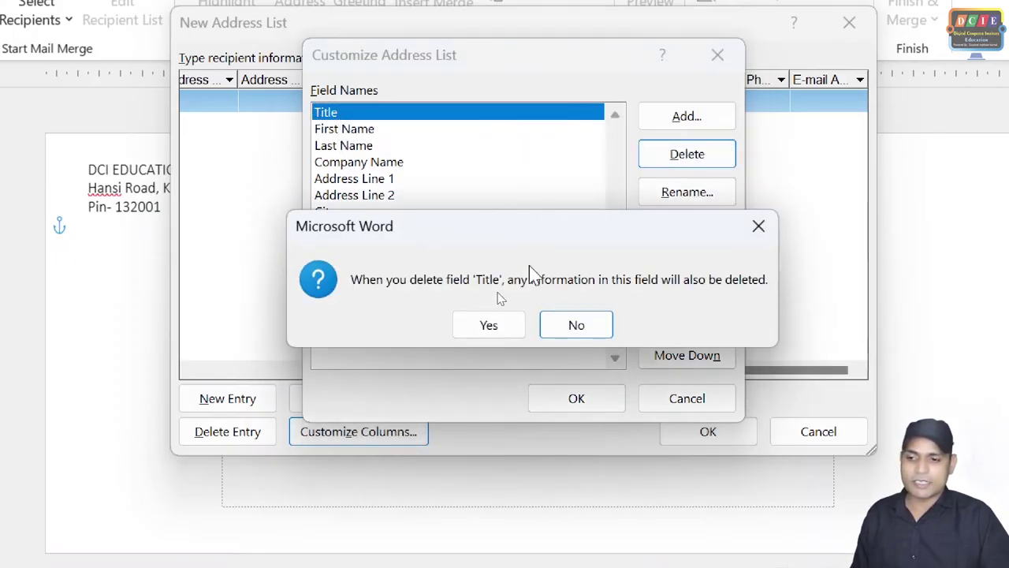
{"action": "left_click", "coordinate": [494, 327]}
{"action": "left_click", "coordinate": [373, 180]}
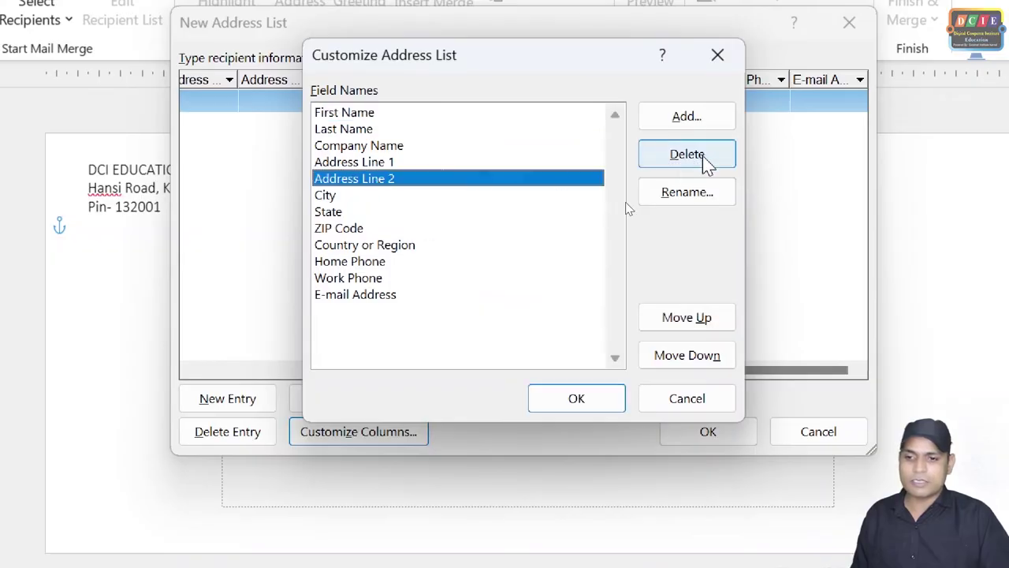
{"action": "left_click", "coordinate": [704, 158]}
{"action": "left_click", "coordinate": [518, 326]}
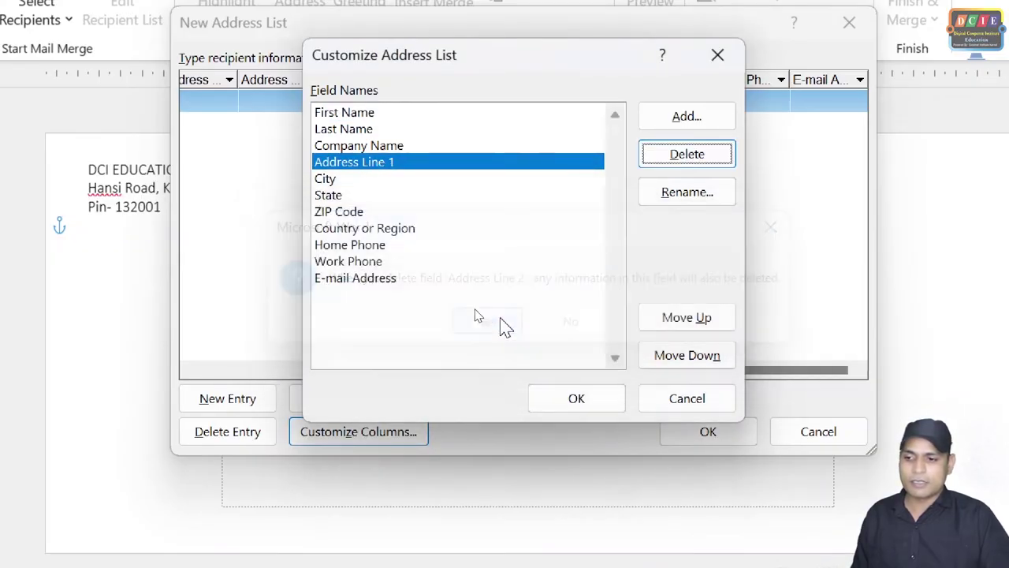
{"action": "left_click", "coordinate": [373, 280]}
{"action": "left_click", "coordinate": [661, 161]}
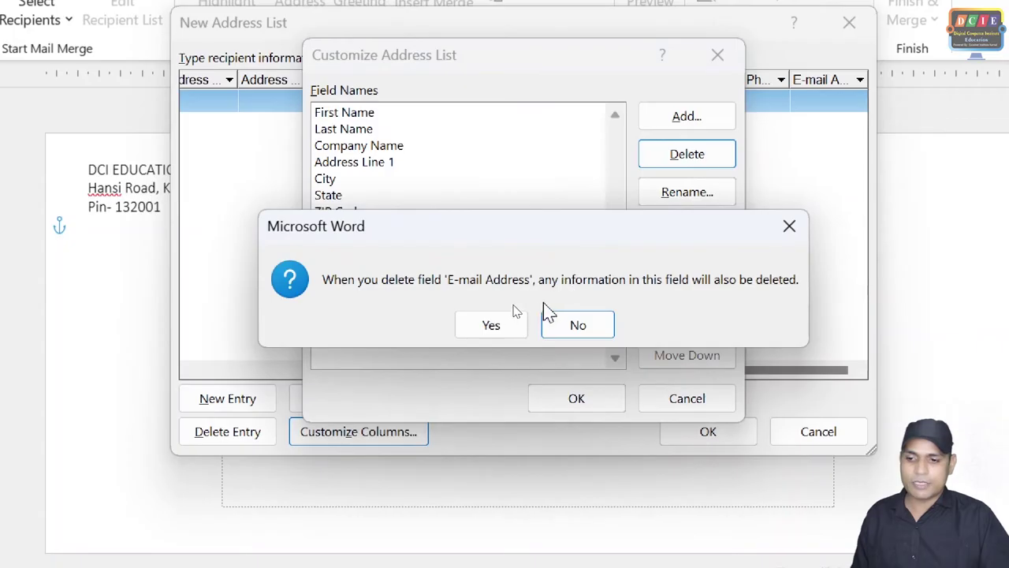
{"action": "left_click", "coordinate": [511, 323]}
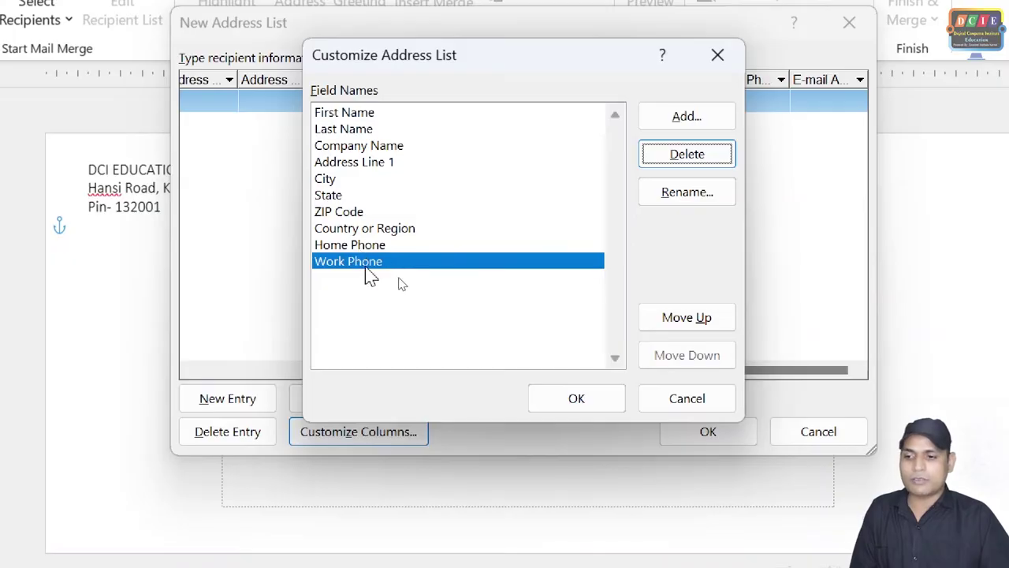
Step: Delete the Work Phone and Country or Region fields
{"action": "left_click", "coordinate": [714, 164]}
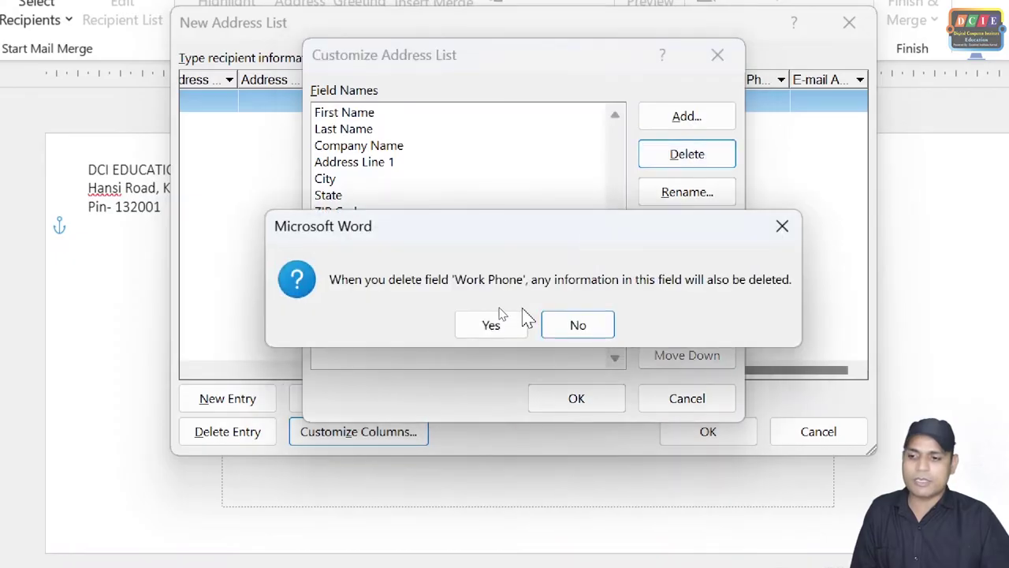
{"action": "left_click", "coordinate": [505, 323]}
{"action": "left_click", "coordinate": [412, 229]}
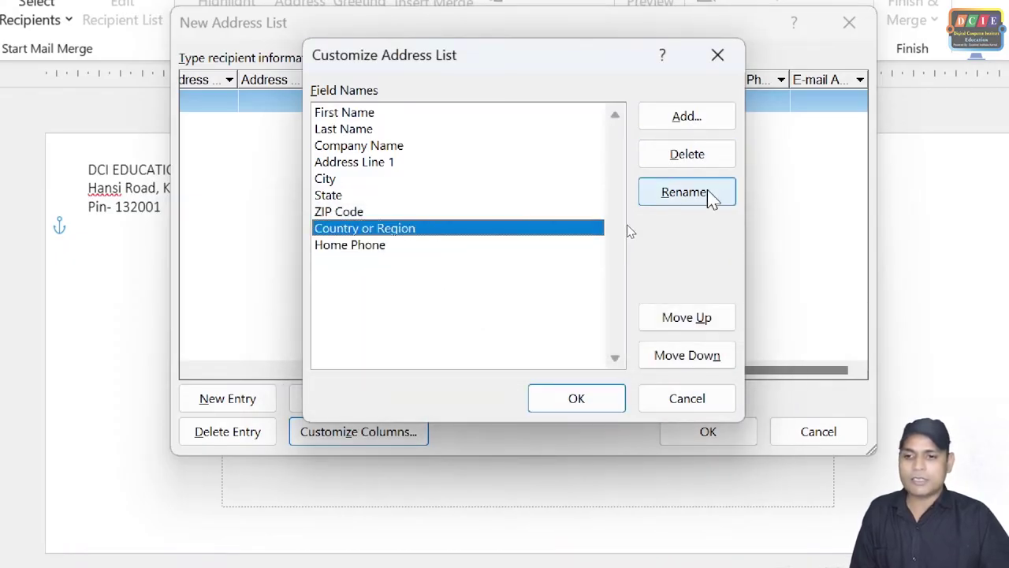
{"action": "left_click", "coordinate": [704, 163]}
{"action": "left_click", "coordinate": [490, 325]}
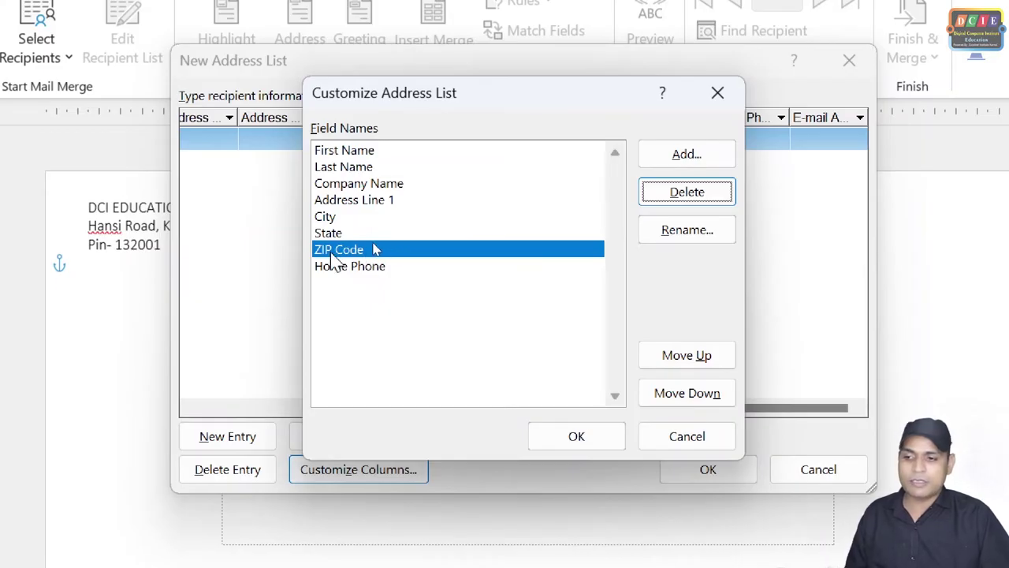
Step: Rename the ZIP Code field to PIN Code
{"action": "left_click", "coordinate": [379, 249]}
{"action": "left_click", "coordinate": [675, 238]}
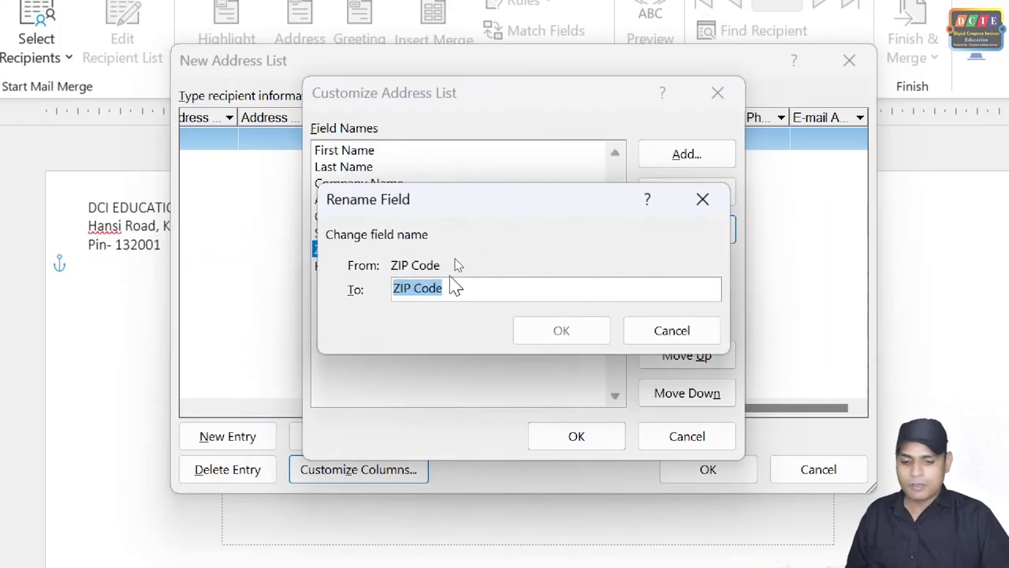
{"action": "key", "text": "Home"}
{"action": "key", "text": "Delete"}
{"action": "key", "text": "Delete"}
{"action": "key", "text": "Delete"}
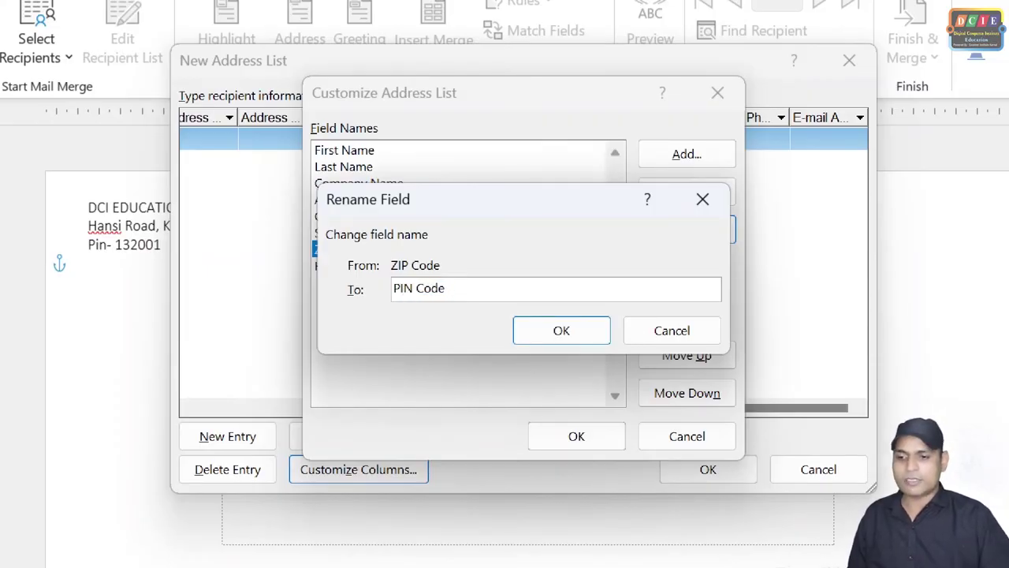
{"action": "left_click", "coordinate": [580, 335]}
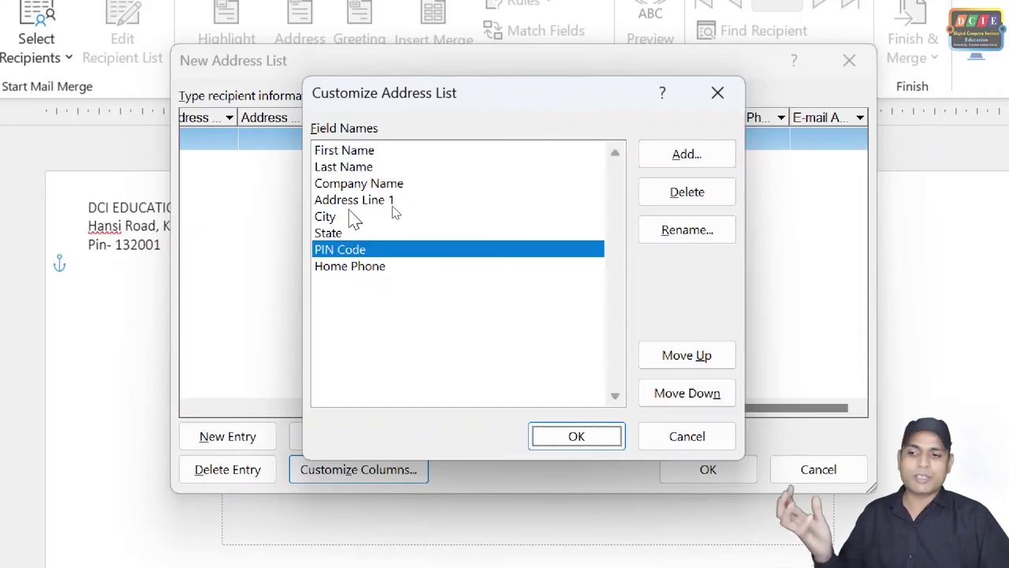
Step: Keep First Name at the top of the list and apply the customized fields
{"action": "left_click", "coordinate": [359, 153]}
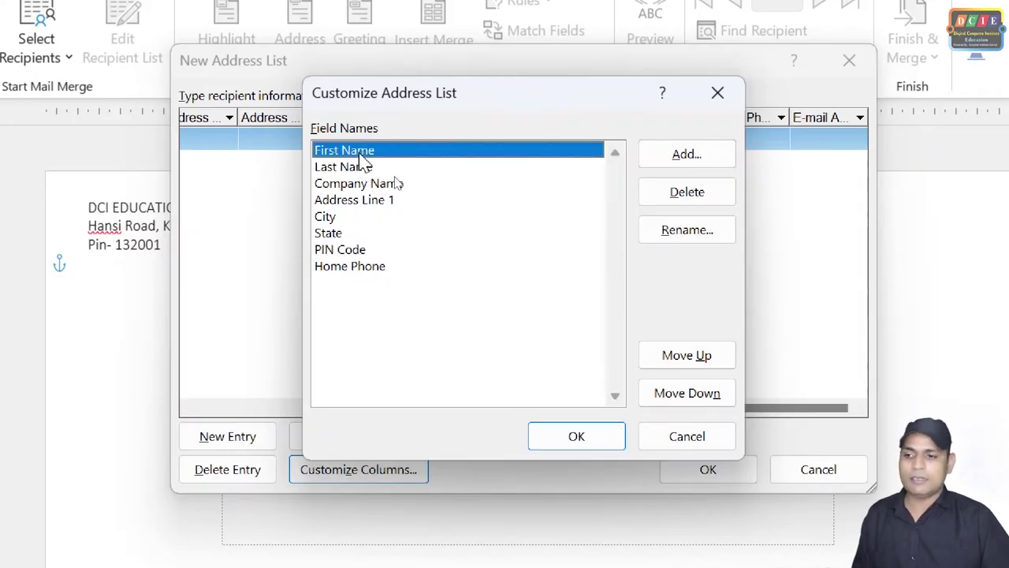
{"action": "left_click", "coordinate": [701, 393]}
{"action": "left_click", "coordinate": [700, 393]}
{"action": "left_click", "coordinate": [700, 393]}
{"action": "left_click", "coordinate": [698, 356]}
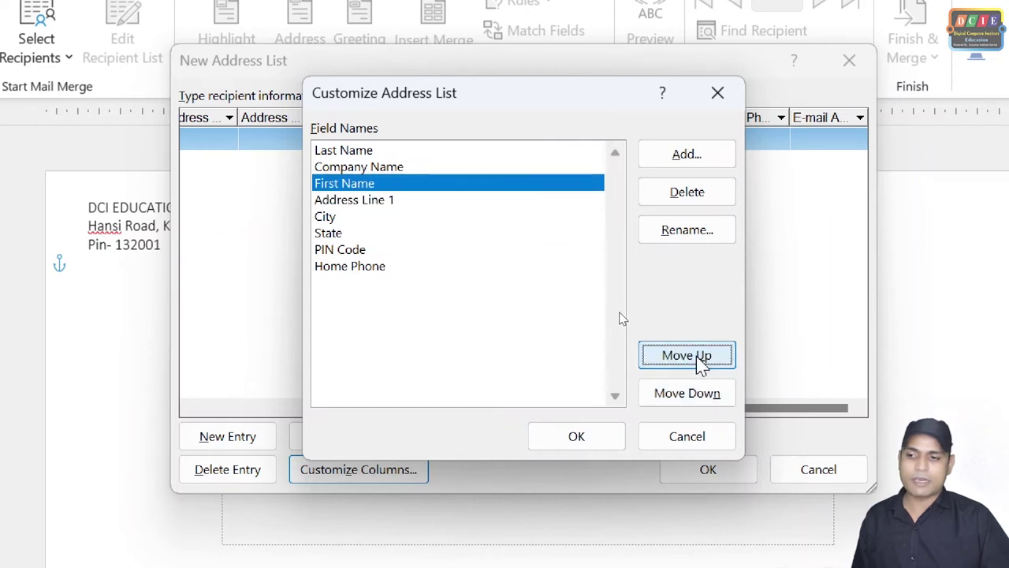
{"action": "left_click", "coordinate": [699, 356]}
{"action": "left_click", "coordinate": [698, 358]}
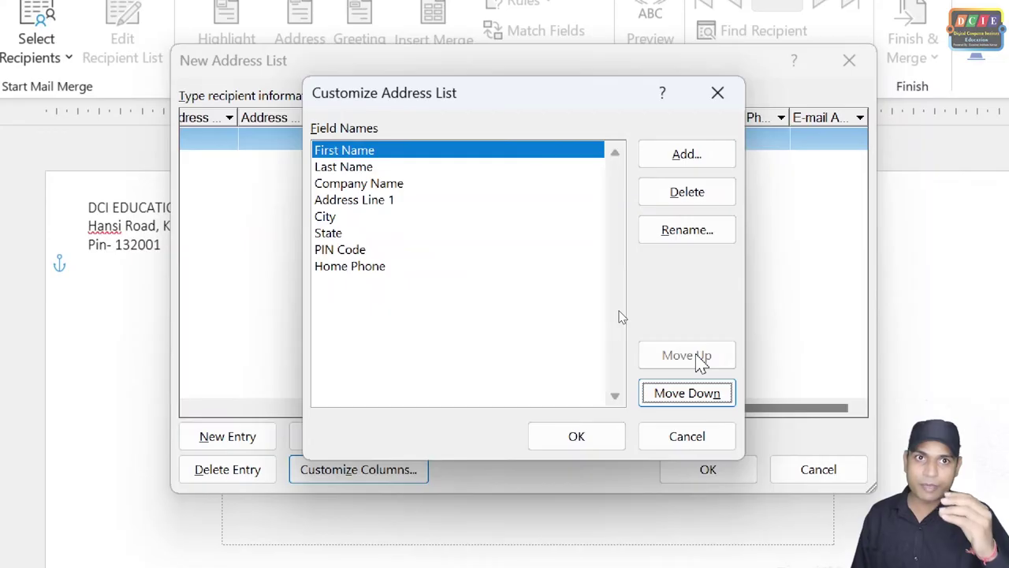
{"action": "left_click", "coordinate": [576, 440]}
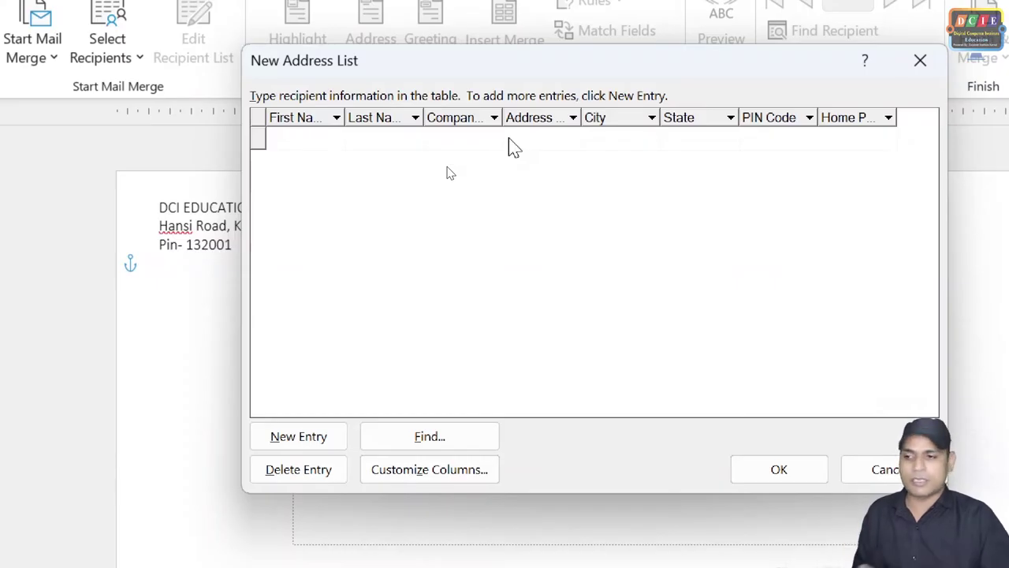
Step: Enter the first recipient's first name, last name, company and address
{"action": "left_click", "coordinate": [320, 138]}
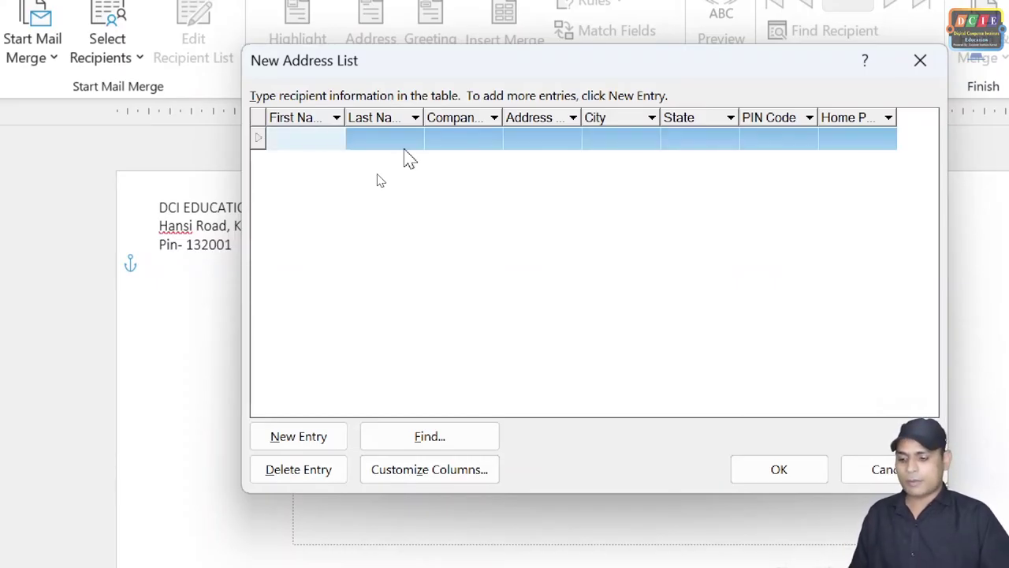
{"action": "type", "text": "ravi"}
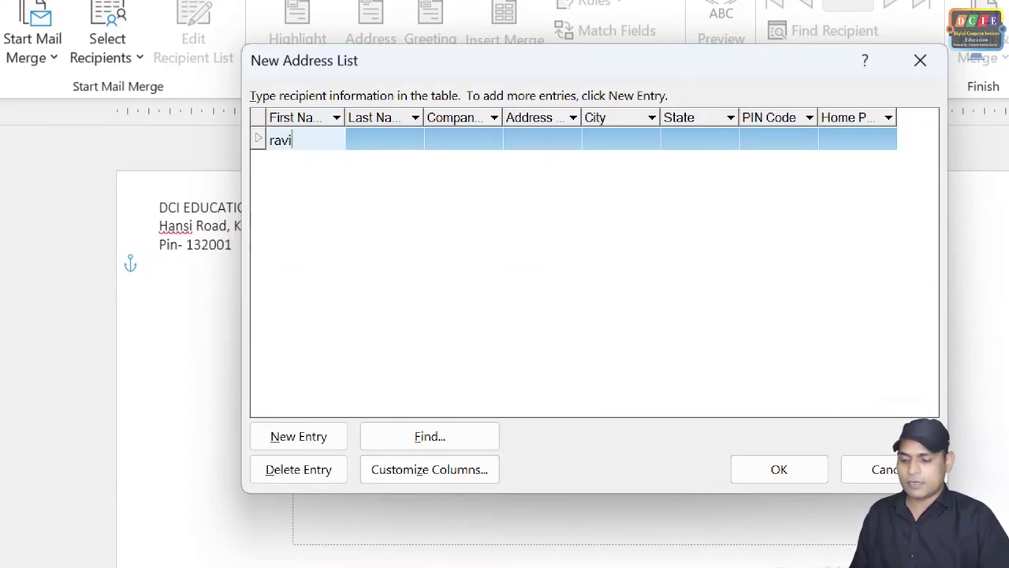
{"action": "key", "text": "Tab"}
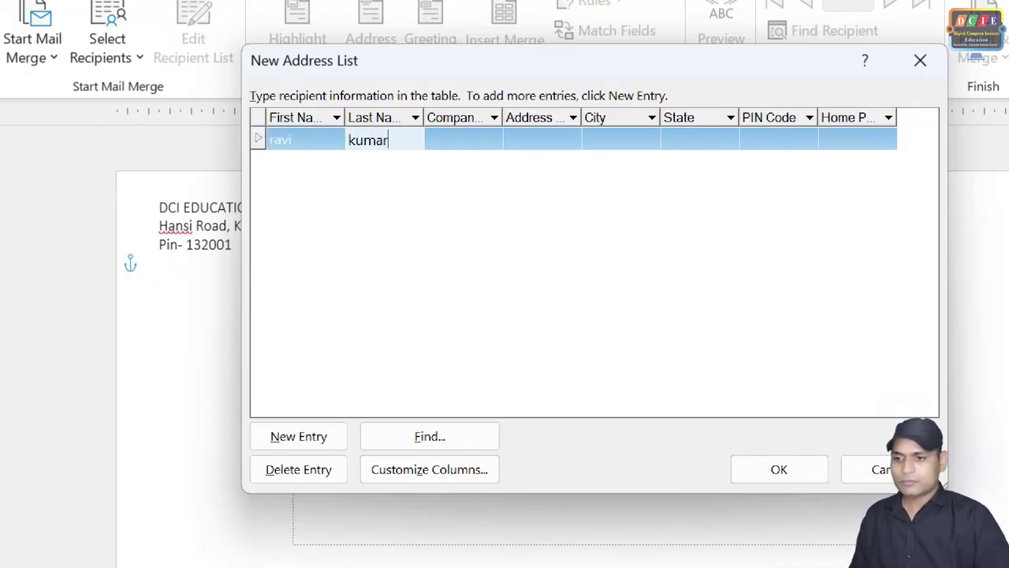
{"action": "key", "text": "Tab"}
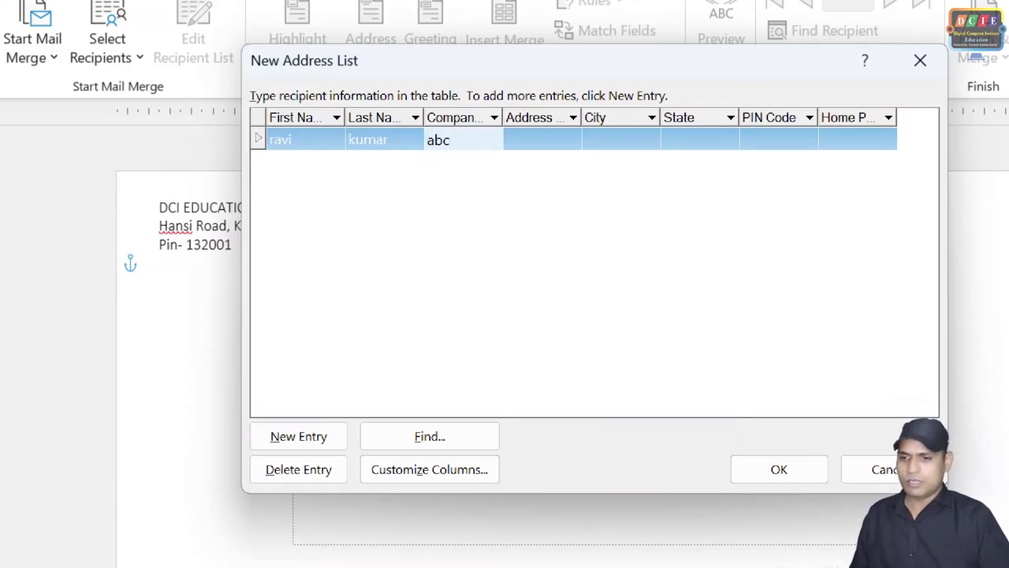
{"action": "key", "text": "Tab"}
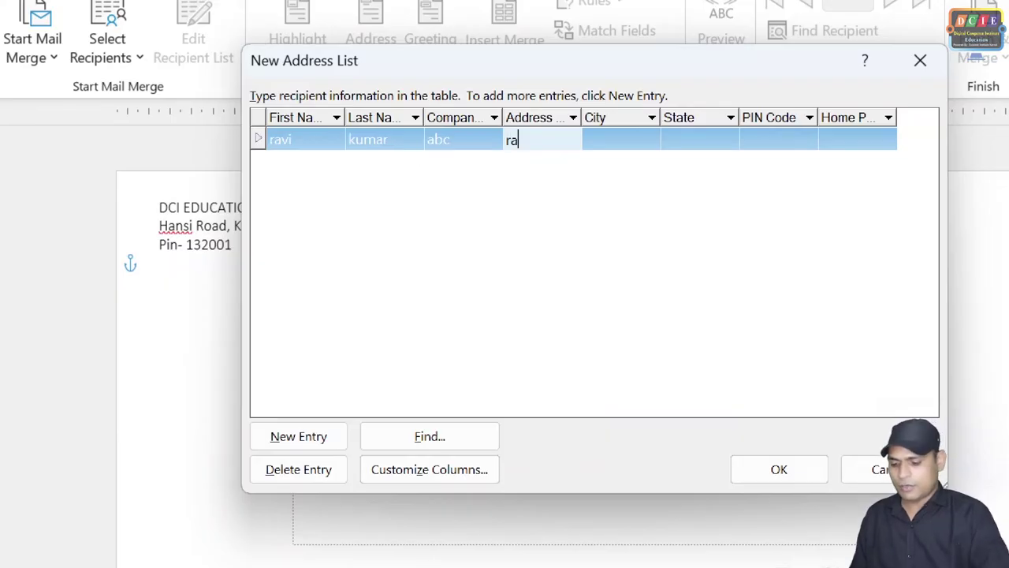
{"action": "type", "text": "ram nag"}
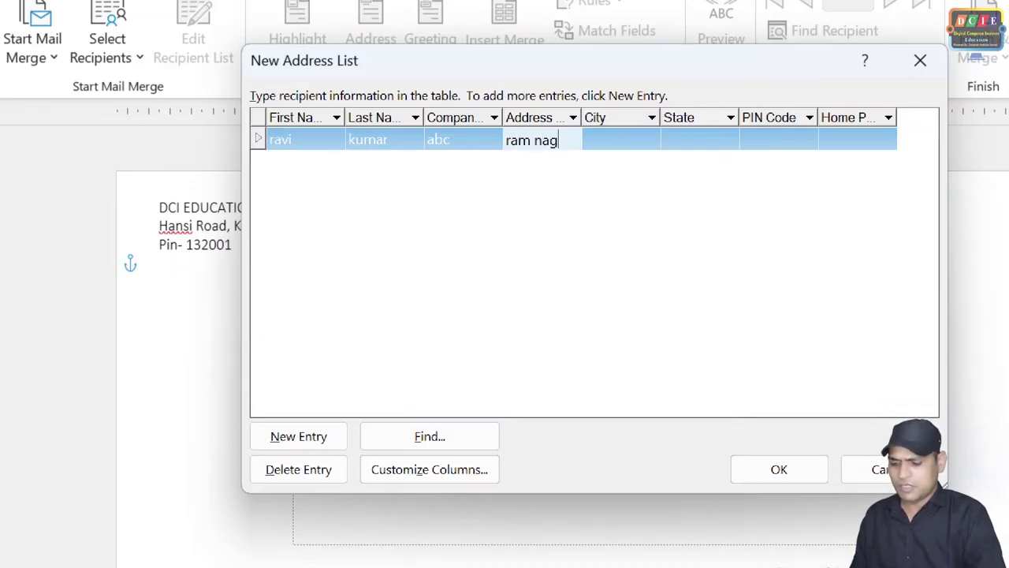
{"action": "type", "text": "ar"}
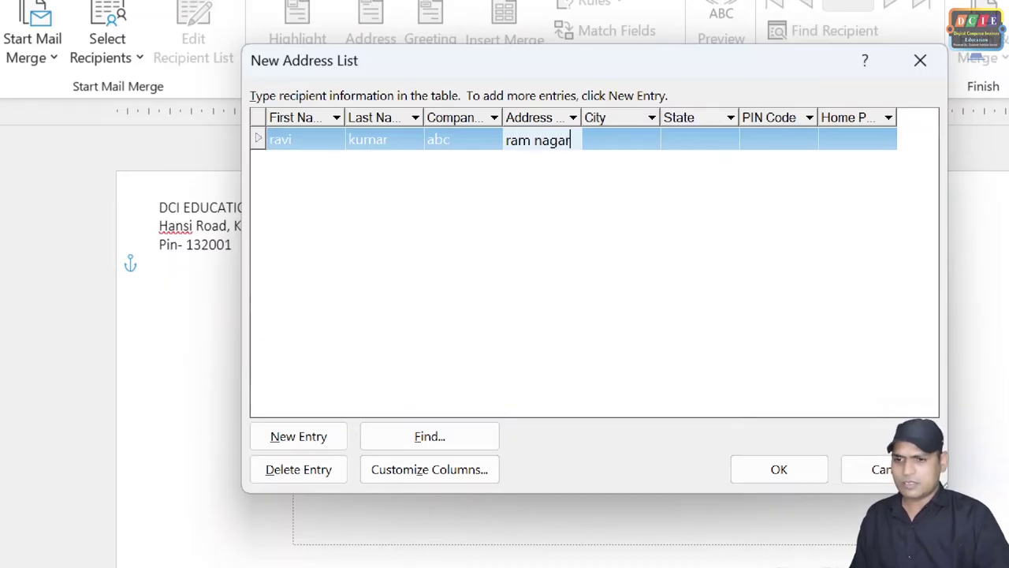
{"action": "key", "text": "Tab"}
Step: Fill in the recipient's city, state, PIN code and home phone, adding a new row
{"action": "type", "text": "k"}
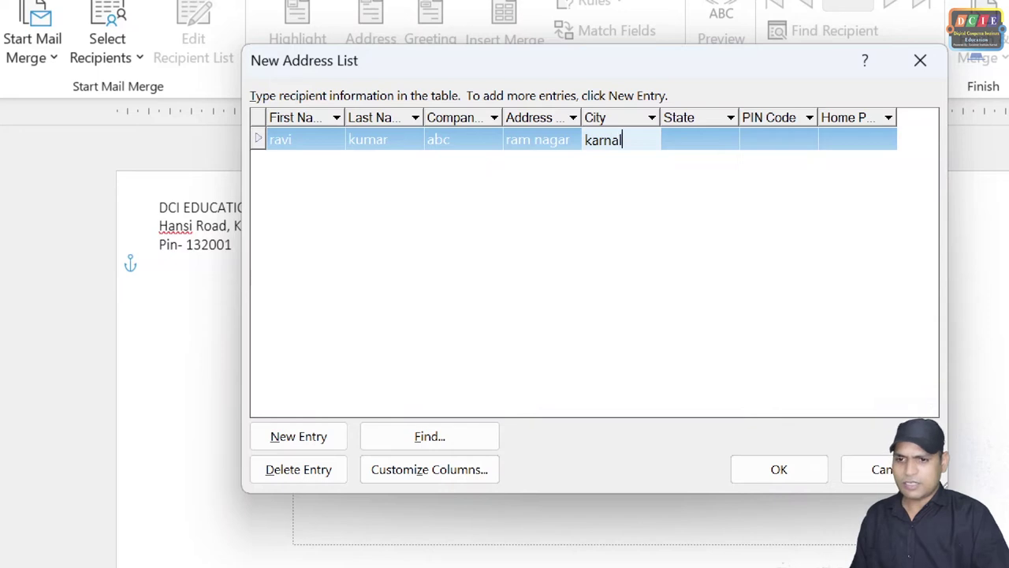
{"action": "key", "text": "Tab"}
{"action": "type", "text": "ha"}
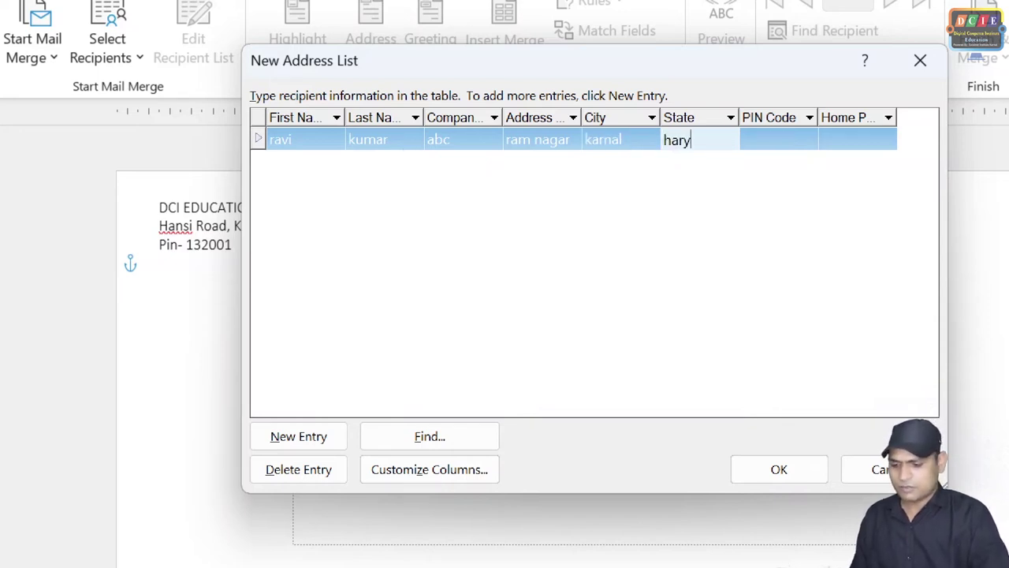
{"action": "key", "text": "Tab"}
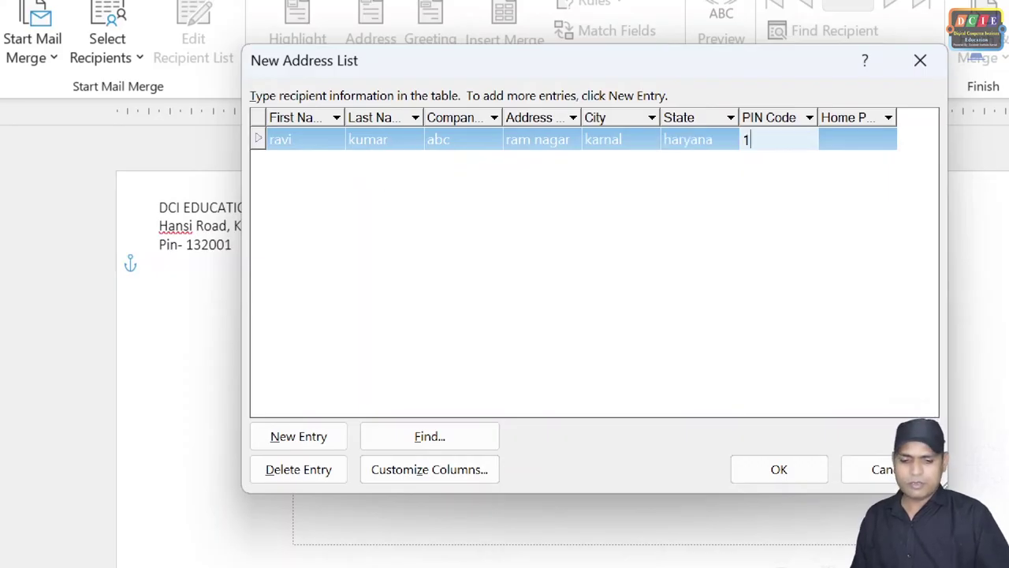
{"action": "type", "text": "2001"}
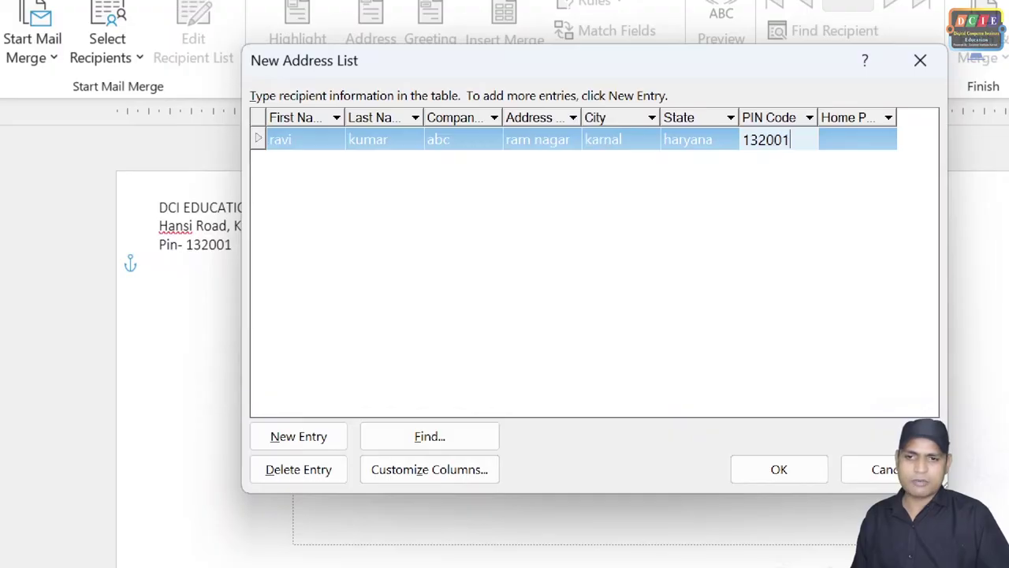
{"action": "key", "text": "Tab"}
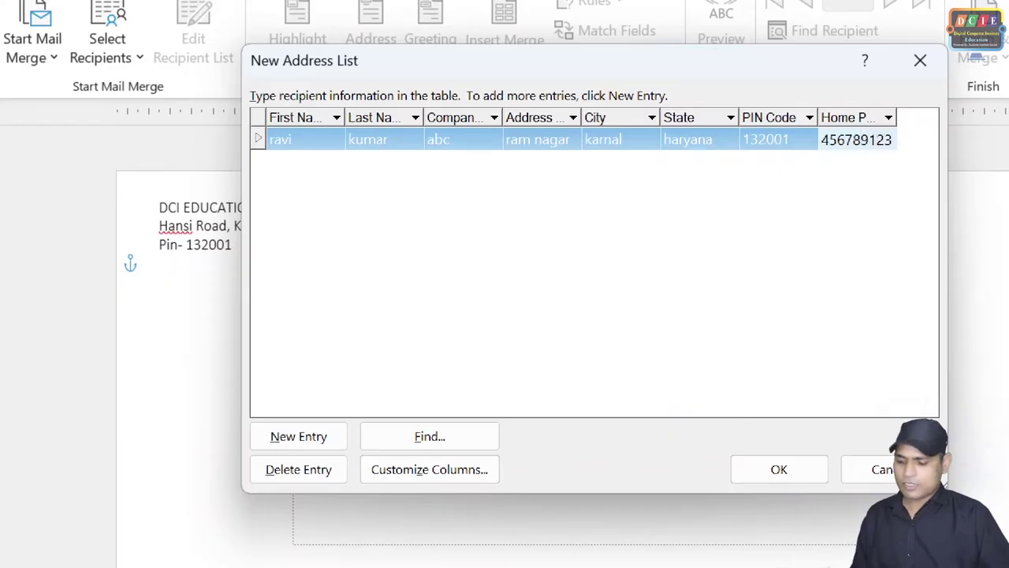
{"action": "key", "text": "Tab"}
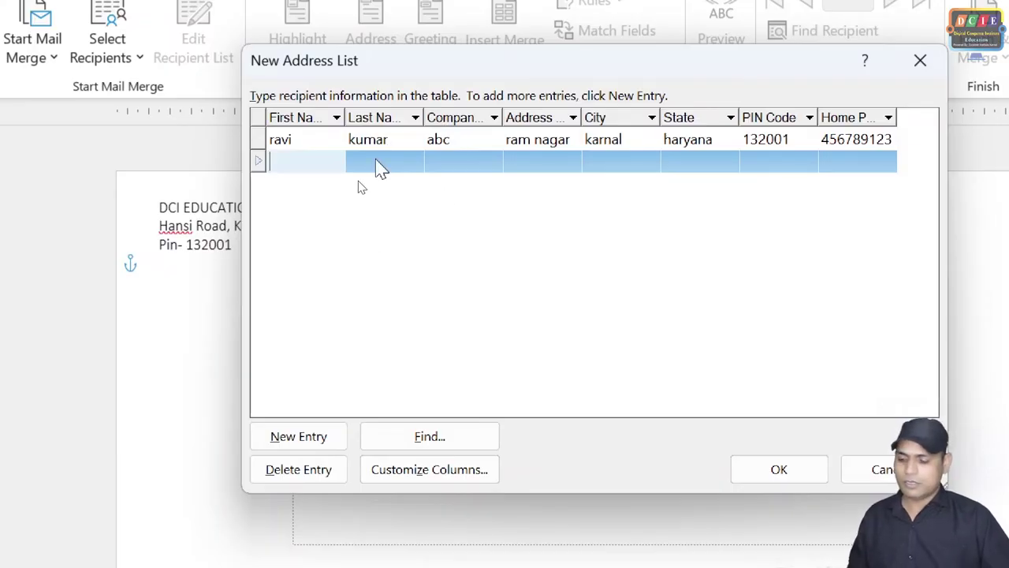
Step: Correct the first recipient's address cell and accept the new address list
{"action": "key", "text": "Tab"}
{"action": "key", "text": "Tab"}
{"action": "key", "text": "Tab"}
{"action": "key", "text": "Tab"}
{"action": "key", "text": "Tab"}
{"action": "key", "text": "Tab"}
{"action": "key", "text": "Tab"}
{"action": "key", "text": "Tab"}
{"action": "key", "text": "Tab"}
{"action": "key", "text": "Tab"}
{"action": "key", "text": "Tab"}
{"action": "key", "text": "Tab"}
{"action": "key", "text": "Tab"}
{"action": "key", "text": "Tab"}
{"action": "key", "text": "Tab"}
{"action": "key", "text": "Tab"}
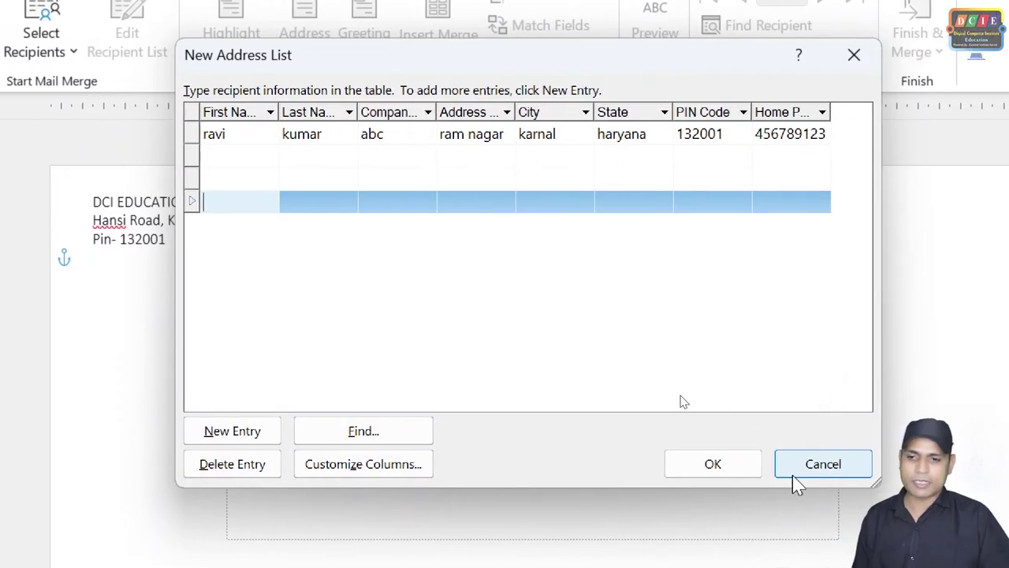
{"action": "left_click", "coordinate": [473, 134]}
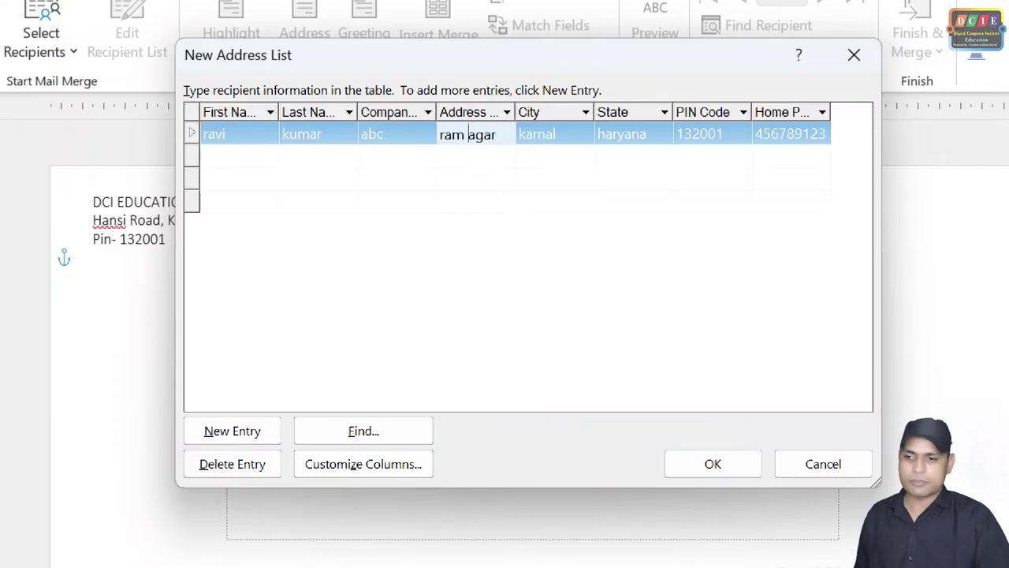
{"action": "type", "text": "n"}
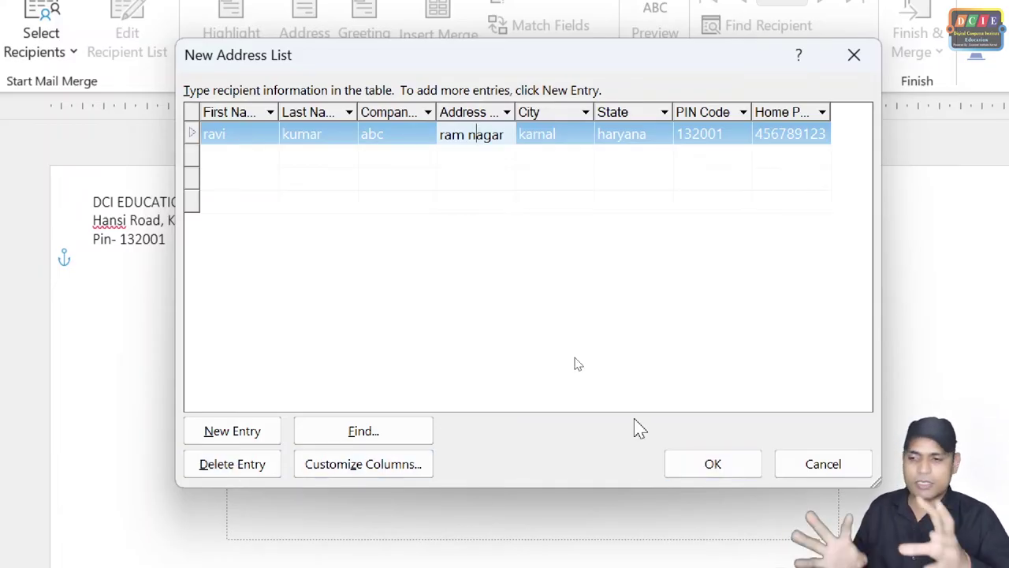
{"action": "left_click", "coordinate": [714, 464]}
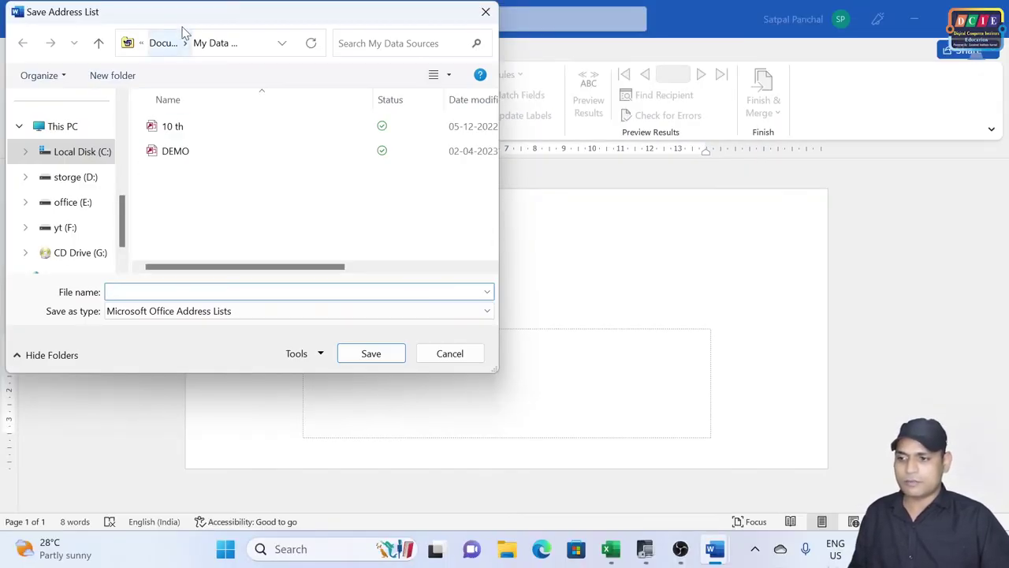
Step: Decline saving the new address list and discard it
{"action": "left_click_drag", "start_coordinate": [254, 55], "coordinate": [331, 63]}
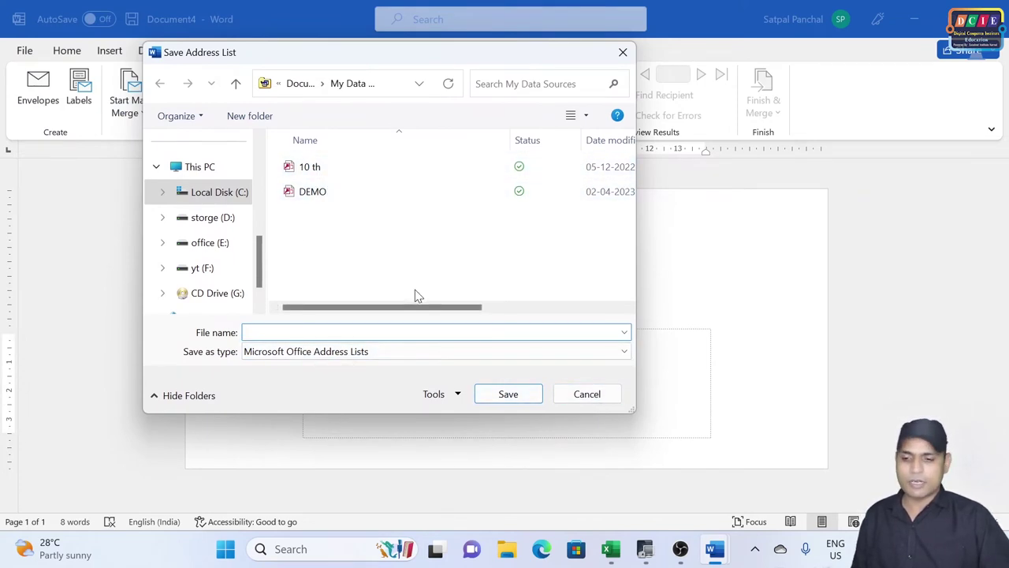
{"action": "left_click", "coordinate": [566, 398]}
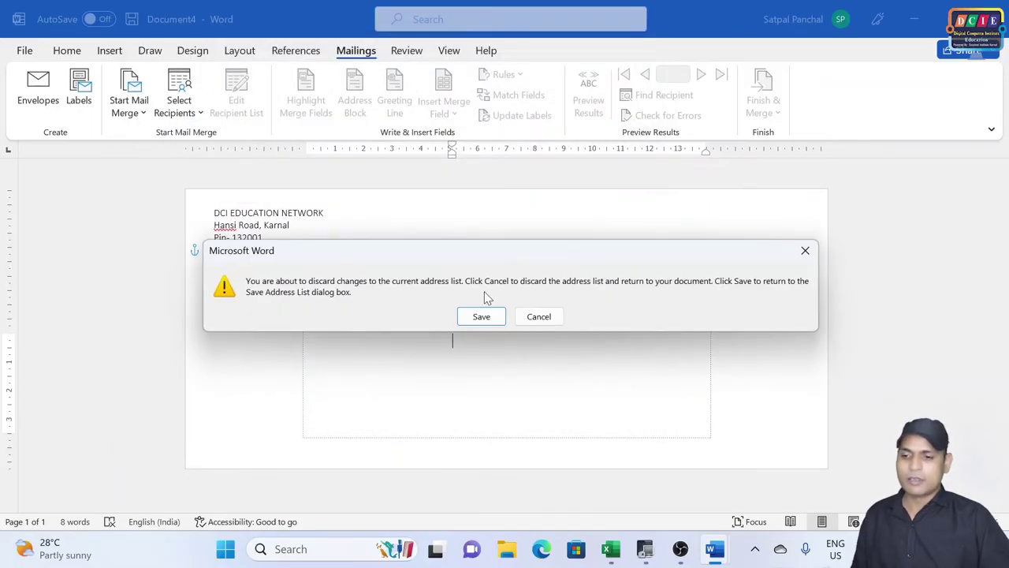
{"action": "left_click", "coordinate": [539, 319]}
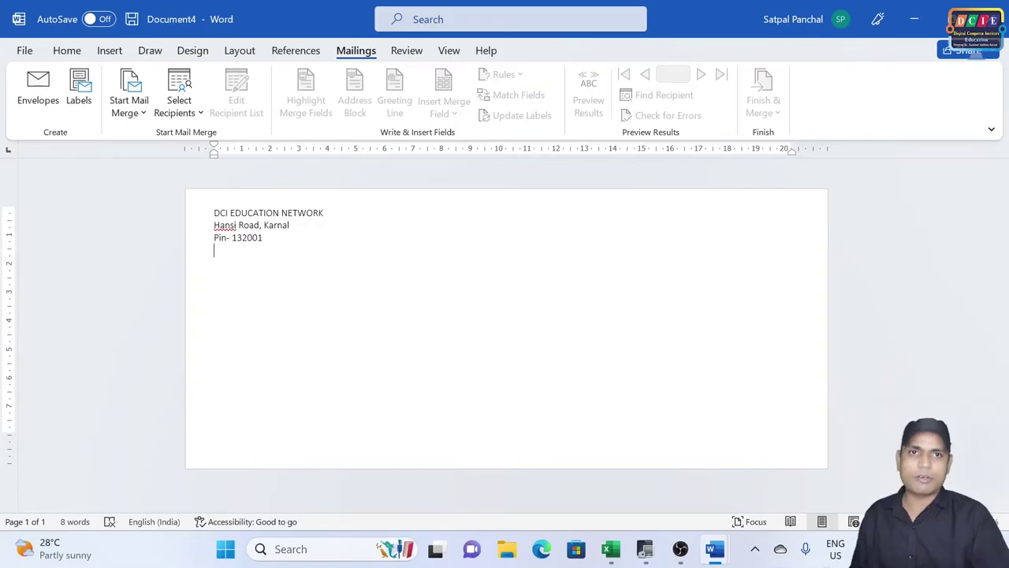
Step: Use the existing DEMO data source as the letter's recipient list
{"action": "left_click", "coordinate": [197, 114]}
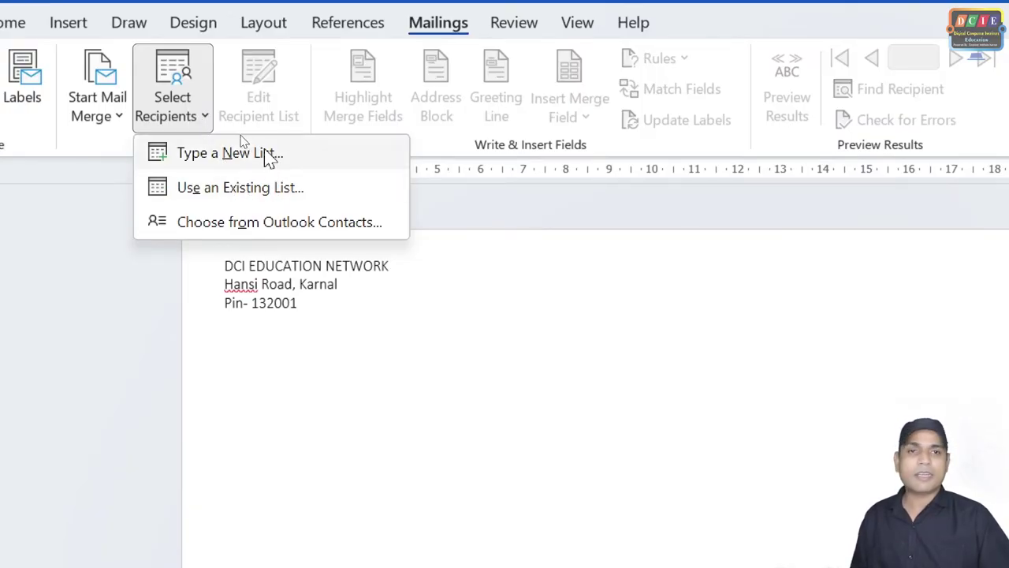
{"action": "left_click", "coordinate": [274, 194]}
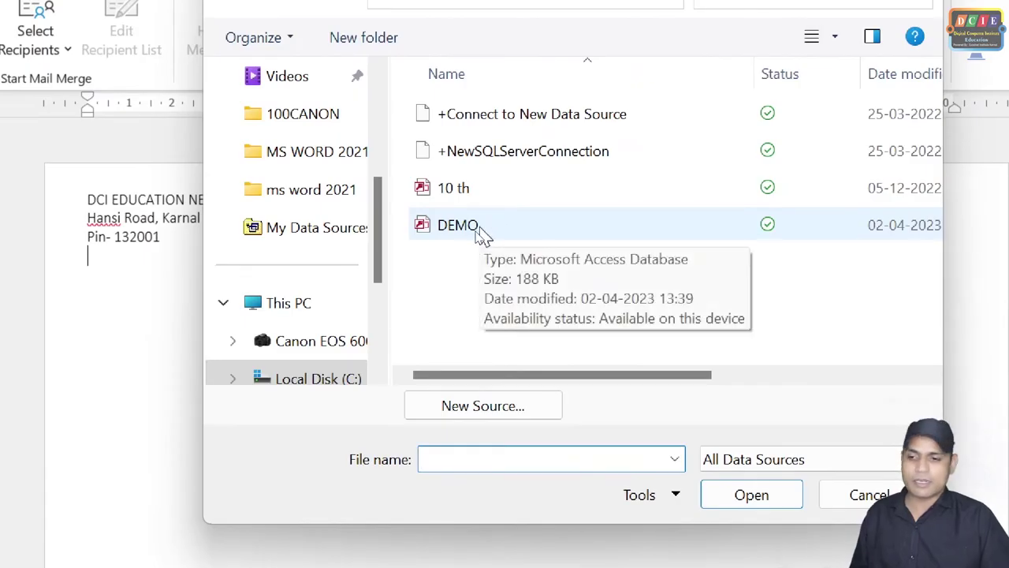
{"action": "left_click", "coordinate": [481, 234]}
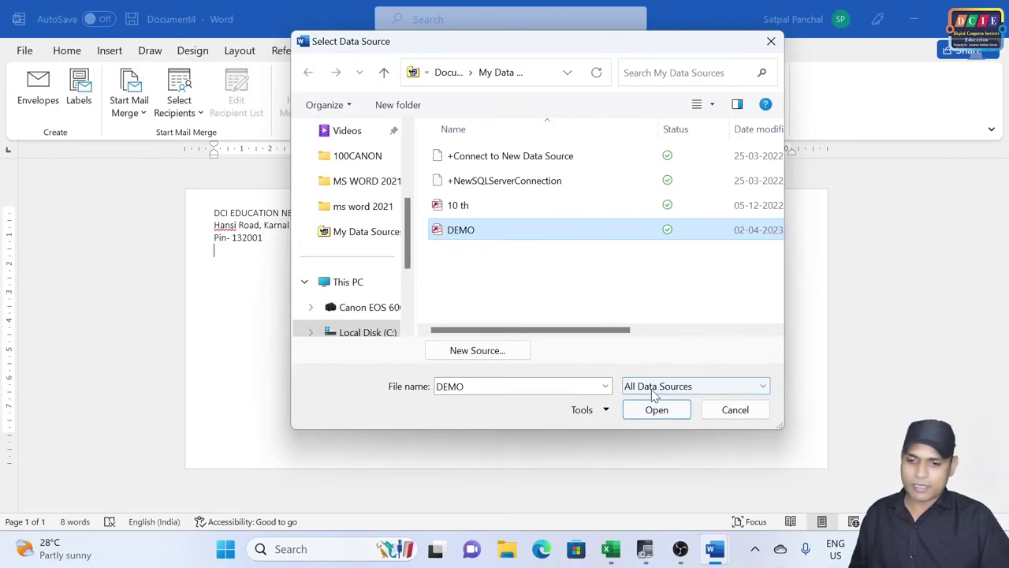
{"action": "left_click", "coordinate": [657, 409]}
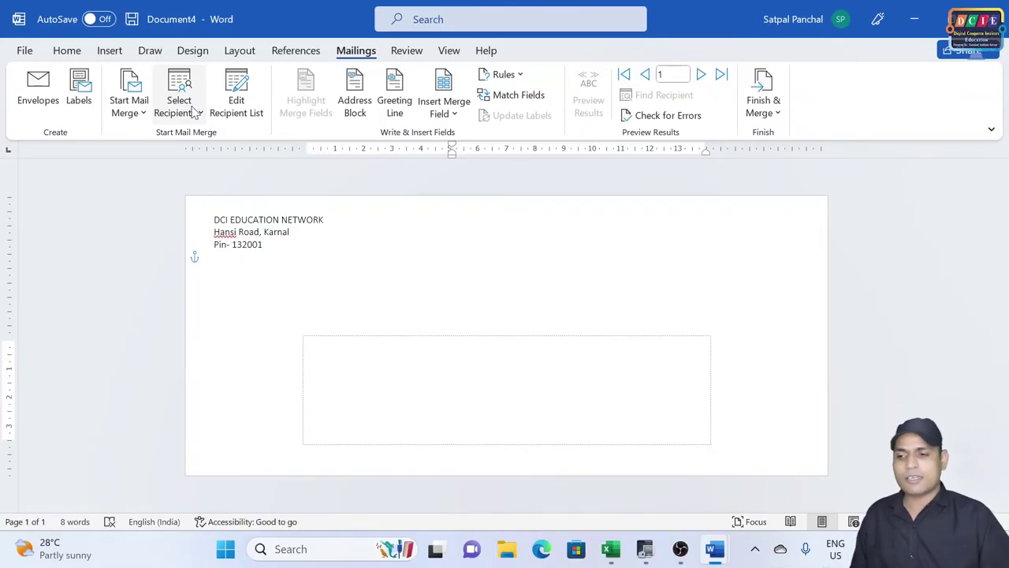
Step: Enlarge Mail Merge Recipients and leave all seven recipients included after toggling checkboxes
{"action": "left_click", "coordinate": [239, 93]}
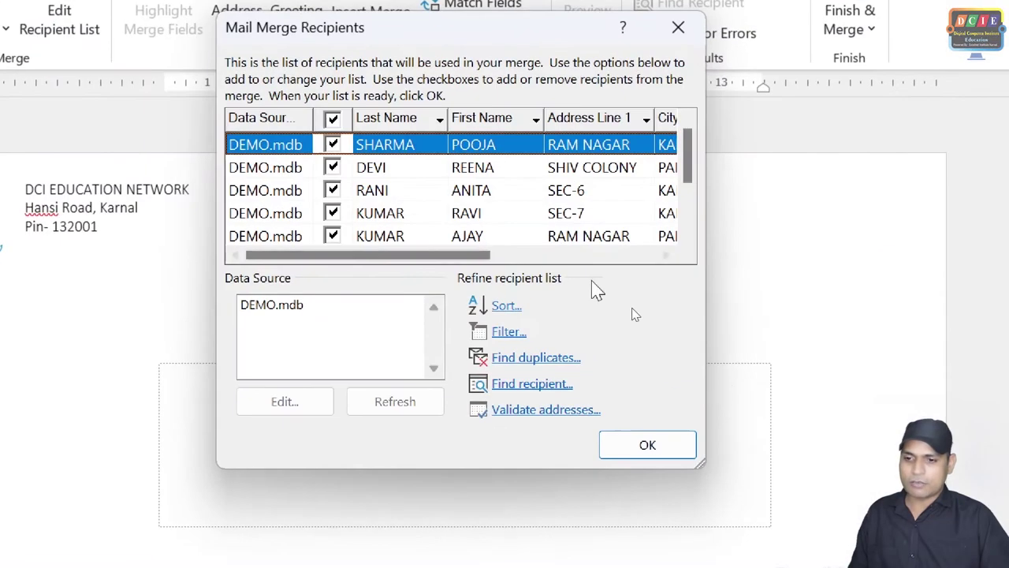
{"action": "mouse_move", "coordinate": [701, 464]}
{"action": "left_mouse_down"}
{"action": "mouse_move", "coordinate": [891, 473]}
{"action": "mouse_move", "coordinate": [870, 492]}
{"action": "left_mouse_up"}
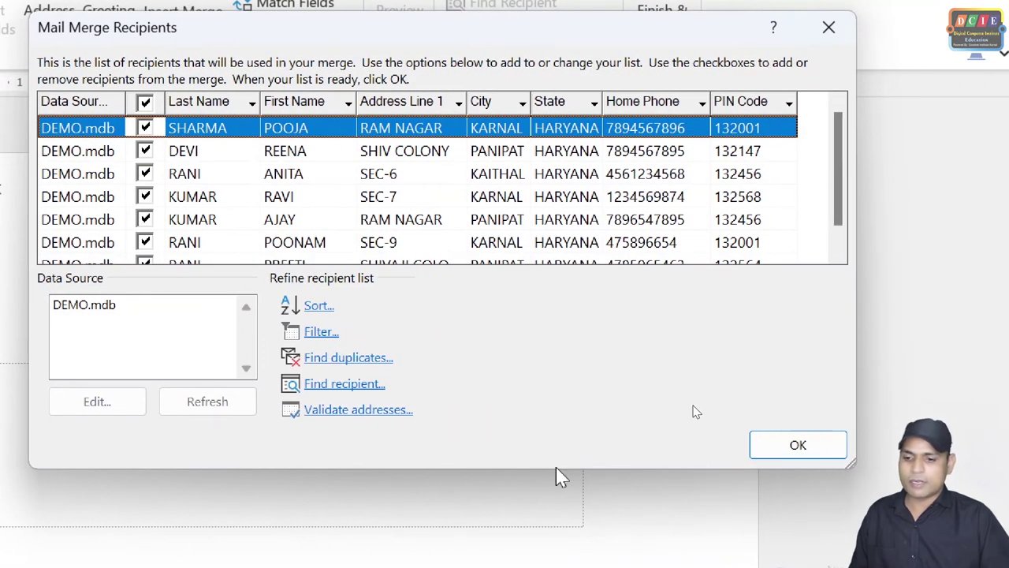
{"action": "left_click_drag", "start_coordinate": [554, 471], "coordinate": [554, 491]}
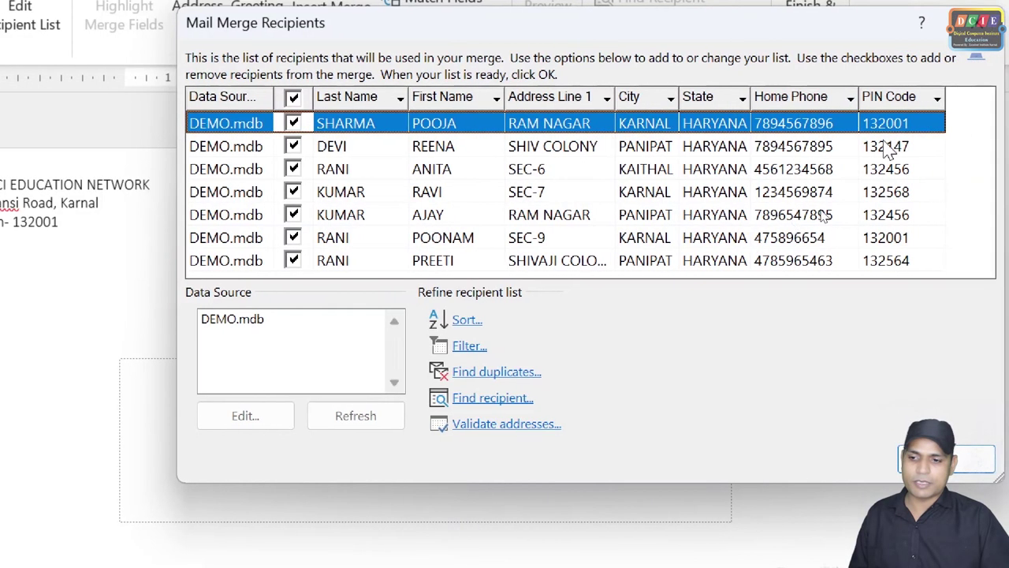
{"action": "left_click", "coordinate": [413, 173]}
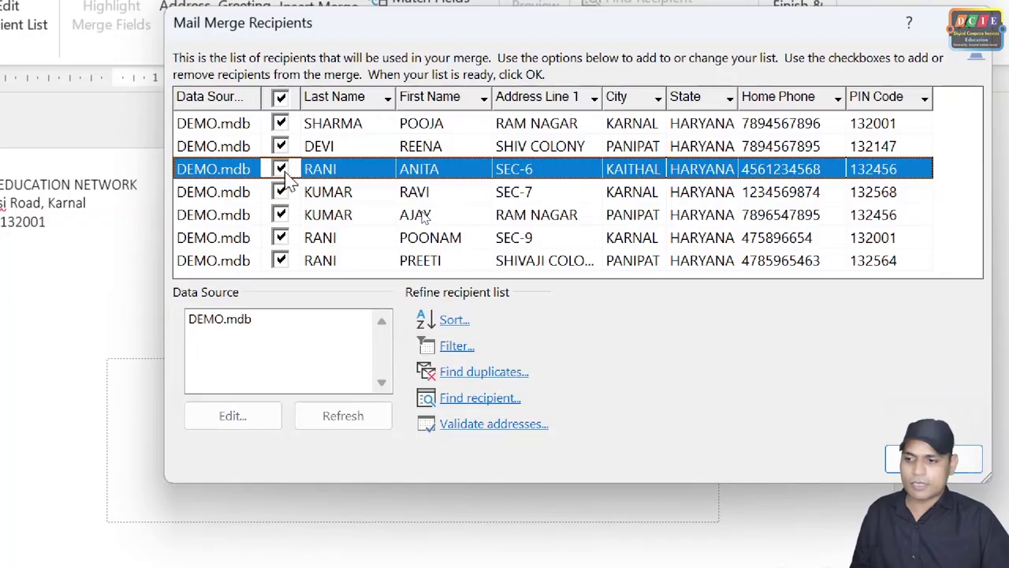
{"action": "left_click", "coordinate": [282, 239]}
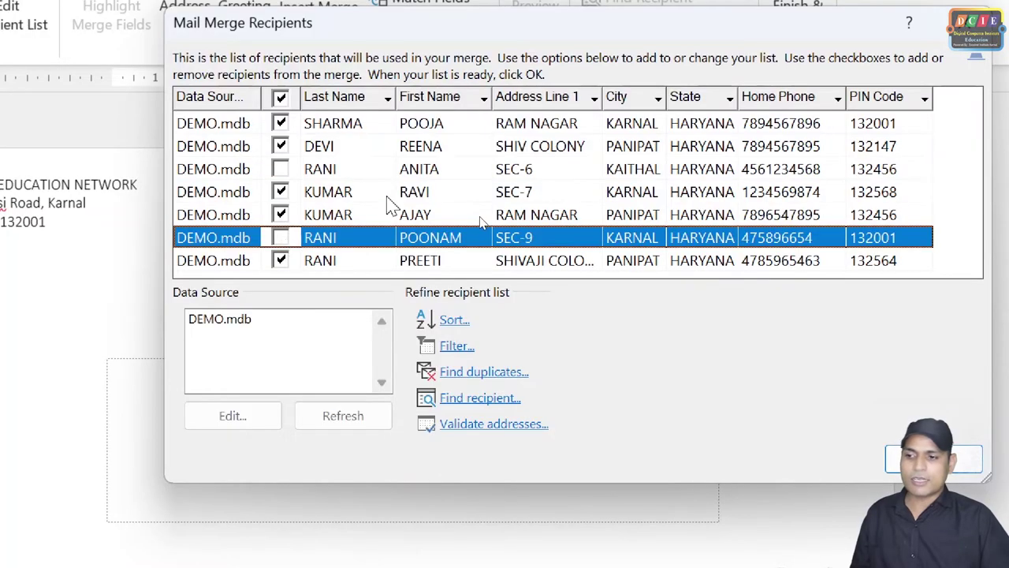
{"action": "left_click", "coordinate": [282, 170]}
{"action": "left_click", "coordinate": [281, 239]}
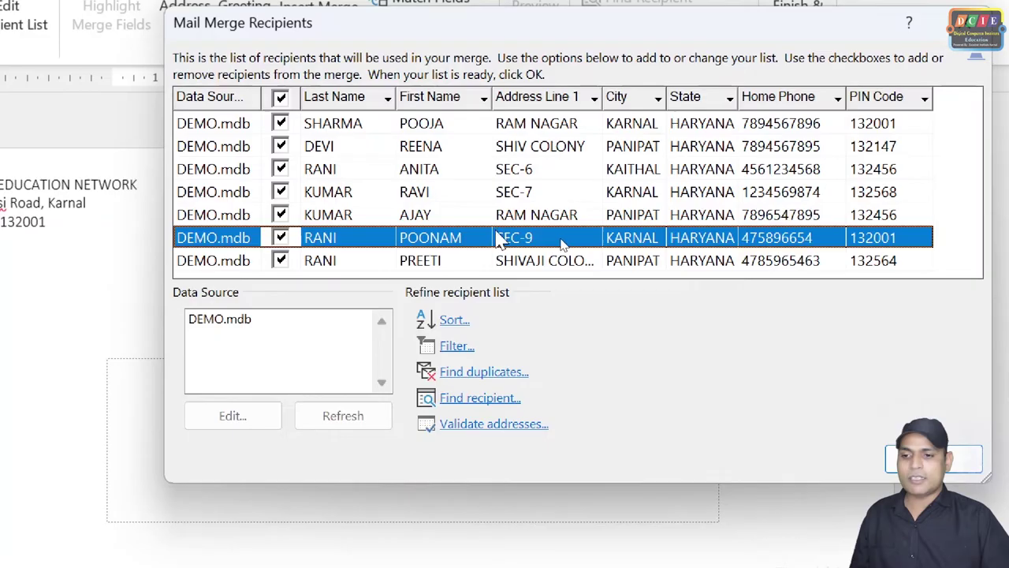
Step: Open the DEMO.mdb data source for editing
{"action": "left_click", "coordinate": [564, 193]}
{"action": "left_click", "coordinate": [536, 220]}
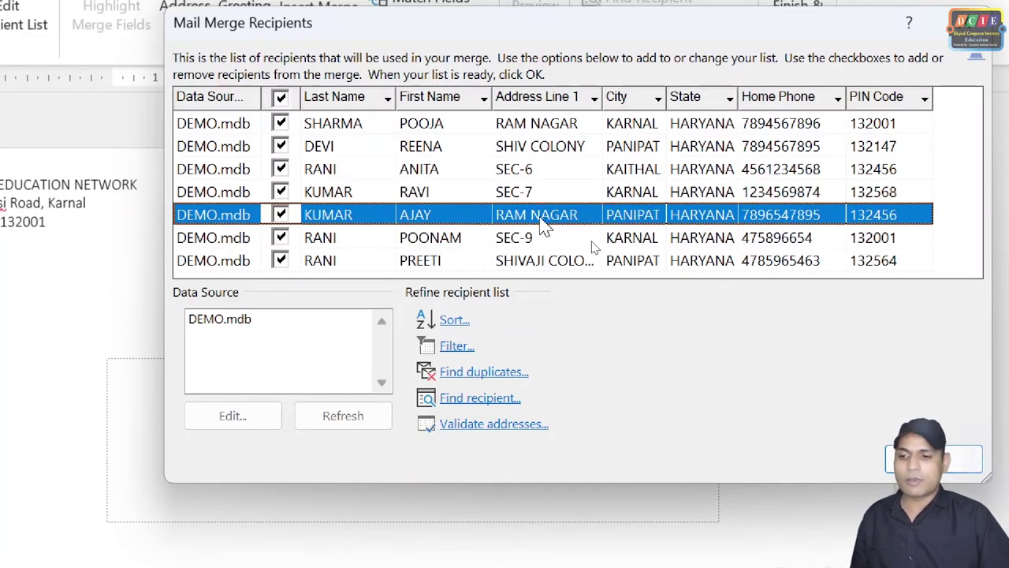
{"action": "left_click", "coordinate": [229, 328]}
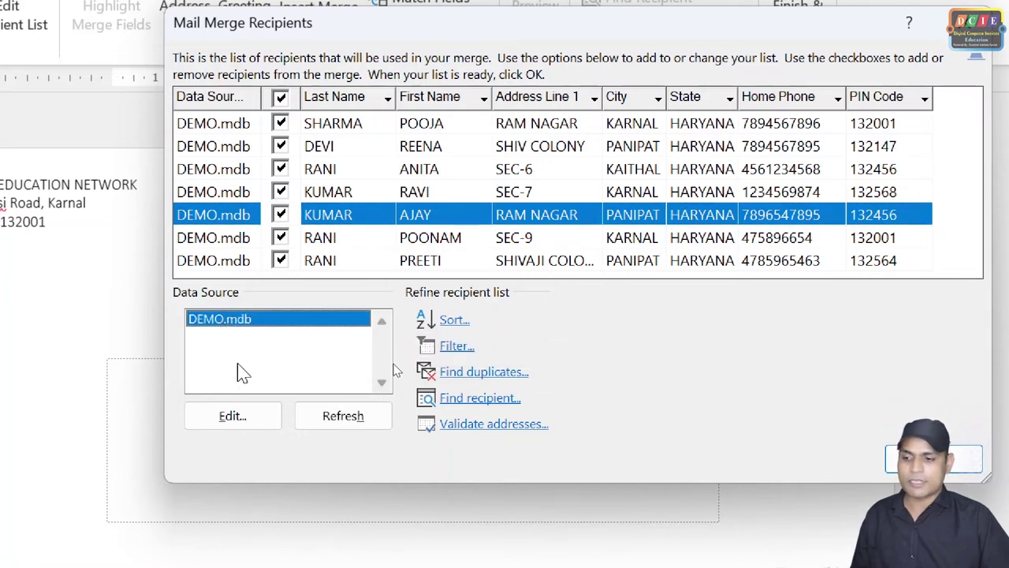
{"action": "left_click", "coordinate": [236, 410]}
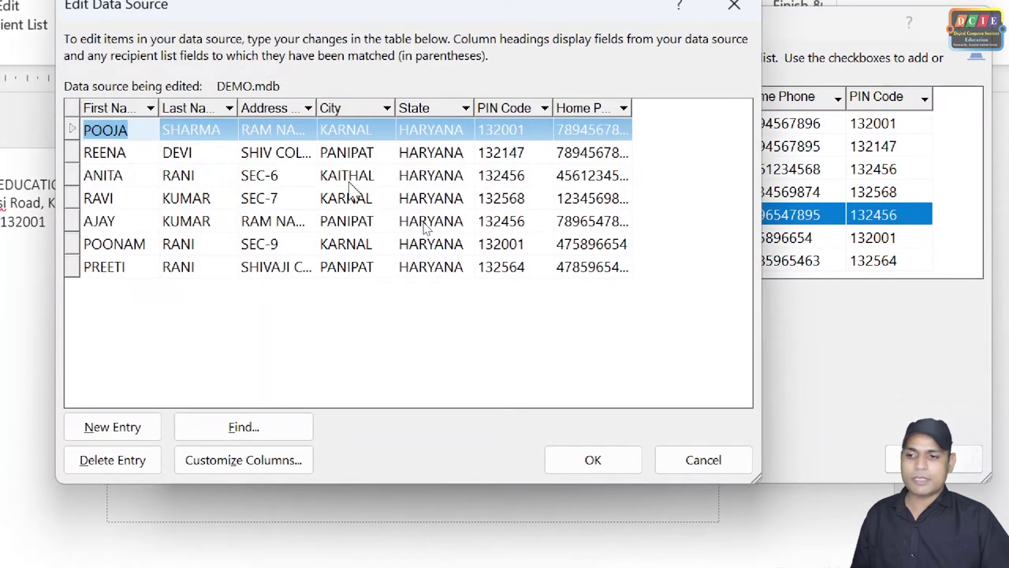
Step: Cancel Edit Data Source without changes and accept the recipient list
{"action": "left_click", "coordinate": [406, 220]}
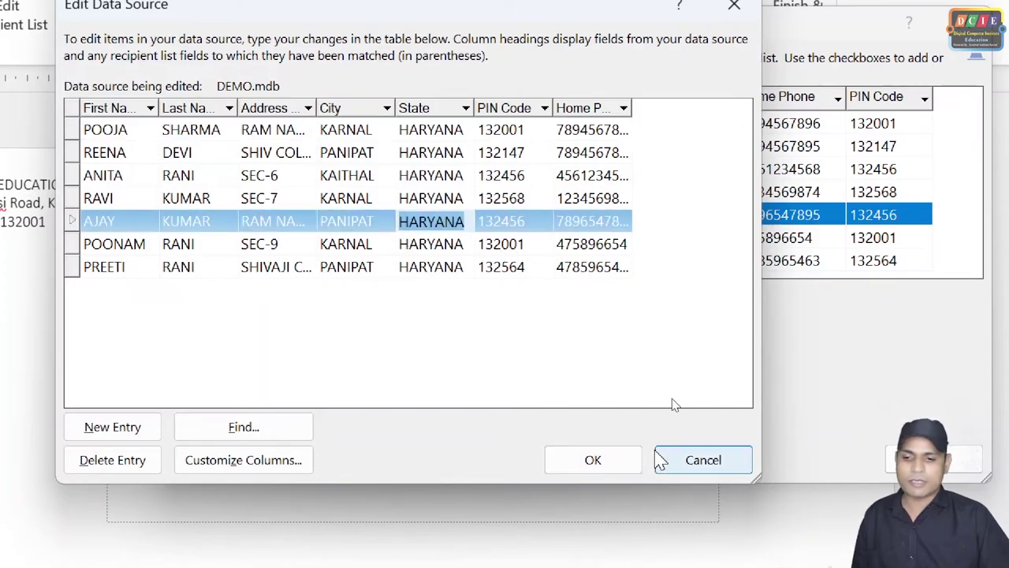
{"action": "left_click", "coordinate": [684, 462]}
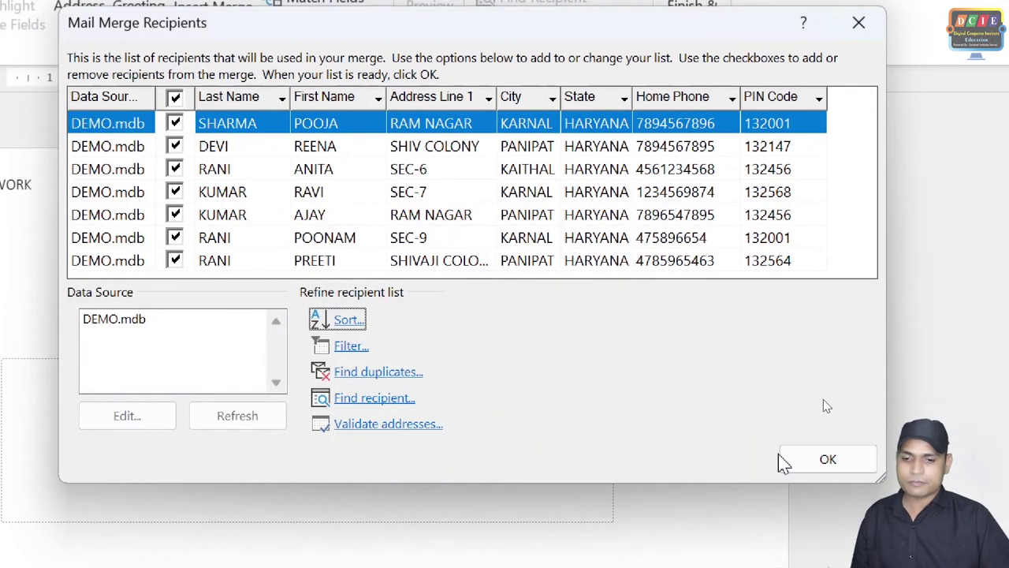
{"action": "left_click", "coordinate": [812, 460]}
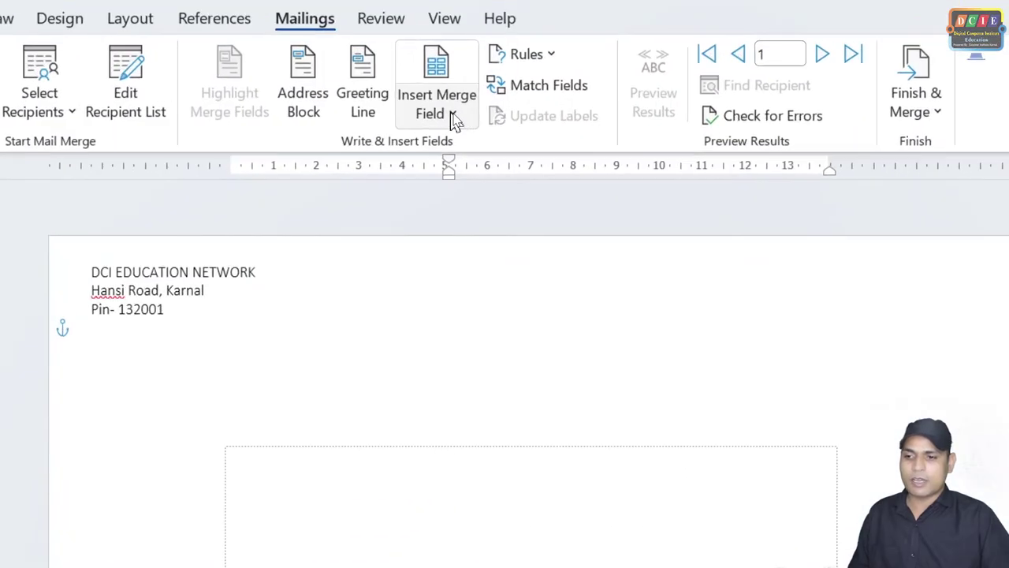
Step: Insert the First_Name and Last_Name merge fields in the envelope address box
{"action": "left_click", "coordinate": [455, 120]}
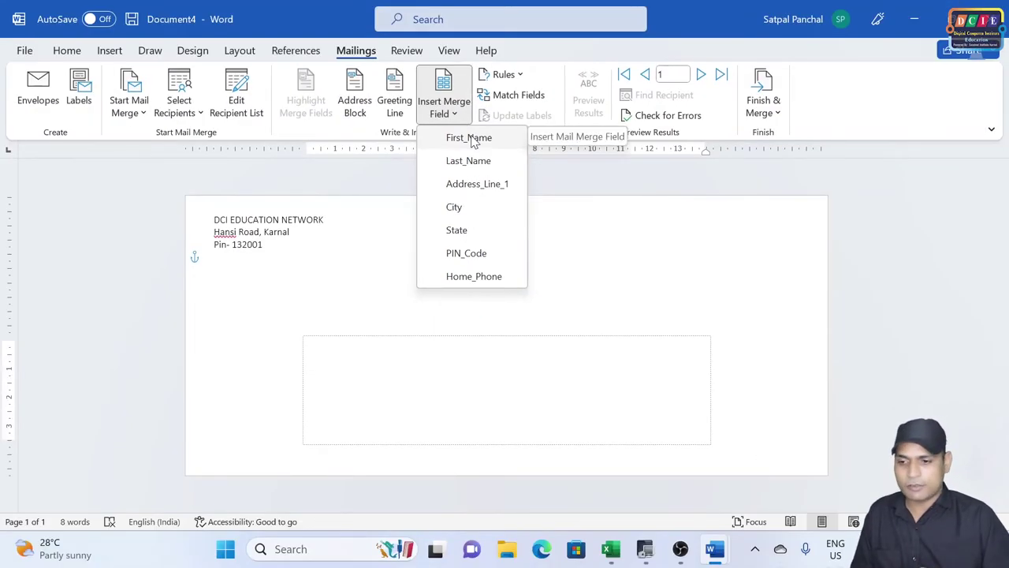
{"action": "left_click", "coordinate": [490, 359]}
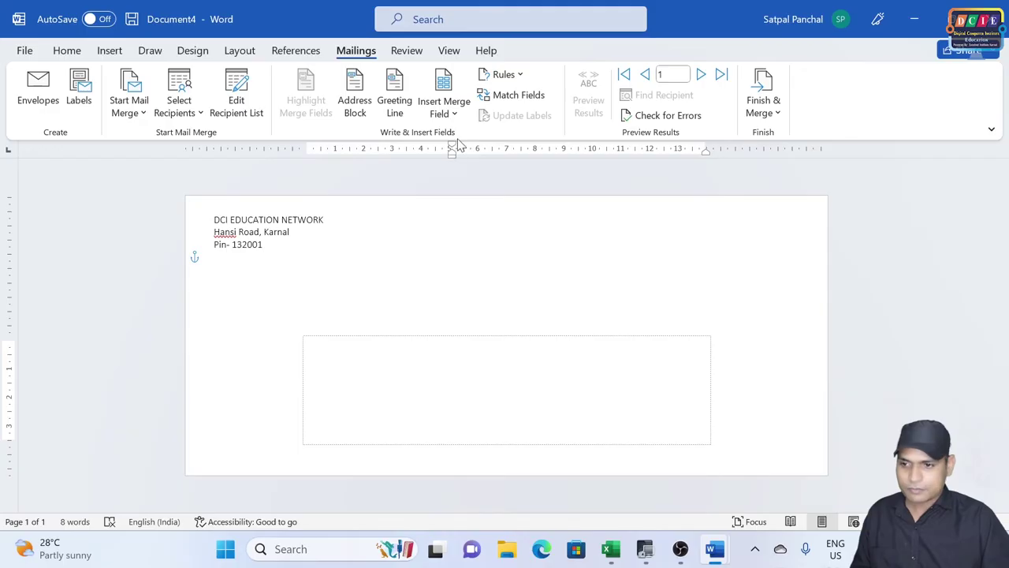
{"action": "left_click", "coordinate": [444, 110]}
{"action": "left_click", "coordinate": [476, 140]}
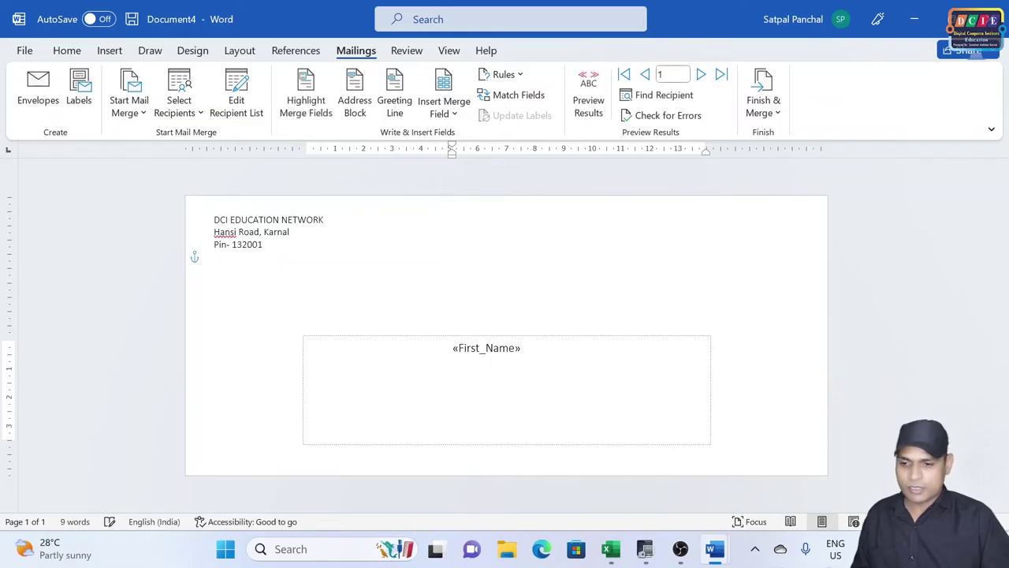
{"action": "left_click", "coordinate": [444, 110]}
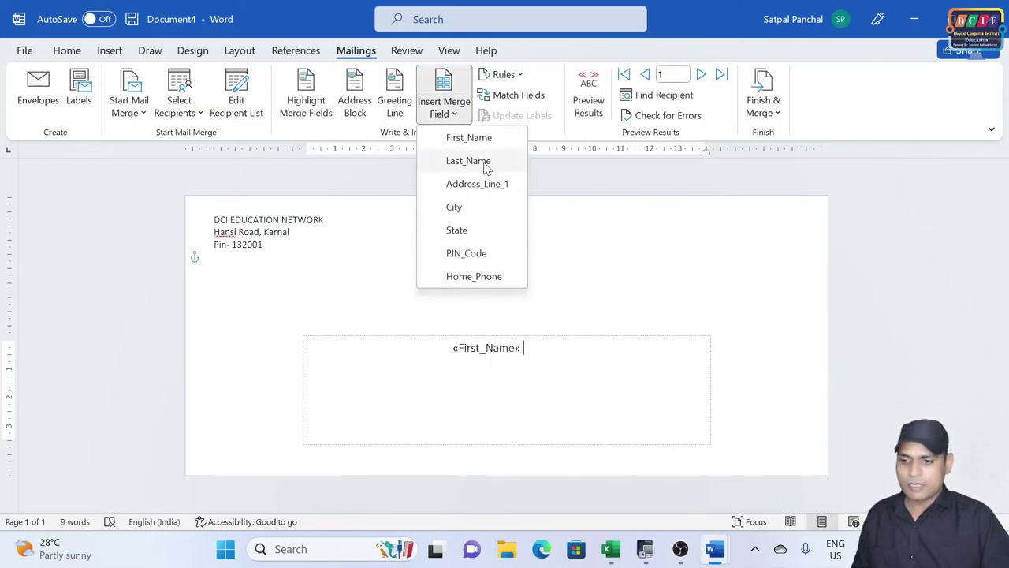
{"action": "left_click", "coordinate": [476, 161]}
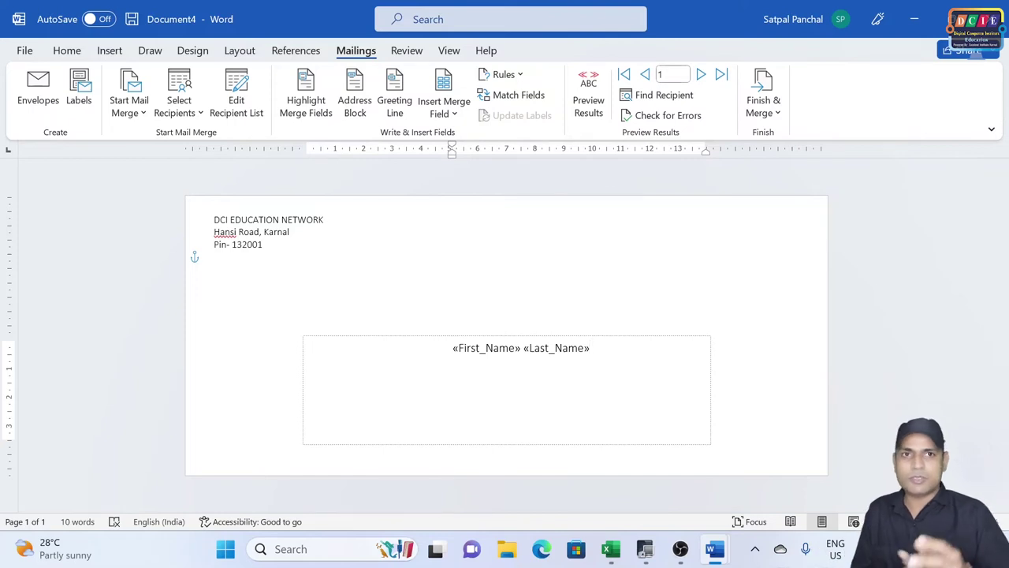
Step: Add Address_Line_1, City and State merge fields on separate lines
{"action": "key", "text": "Return"}
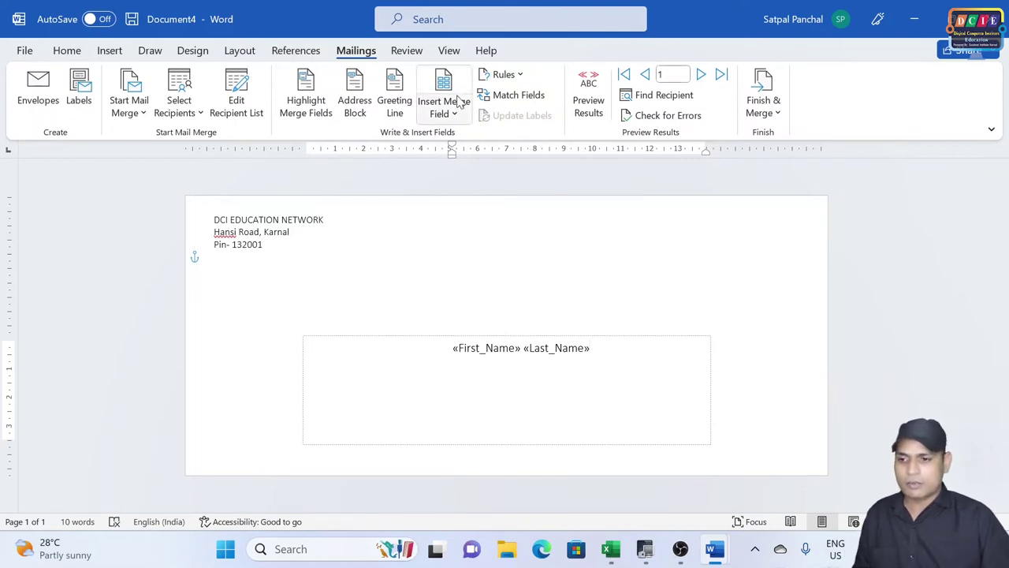
{"action": "left_click", "coordinate": [444, 110]}
{"action": "left_click", "coordinate": [487, 189]}
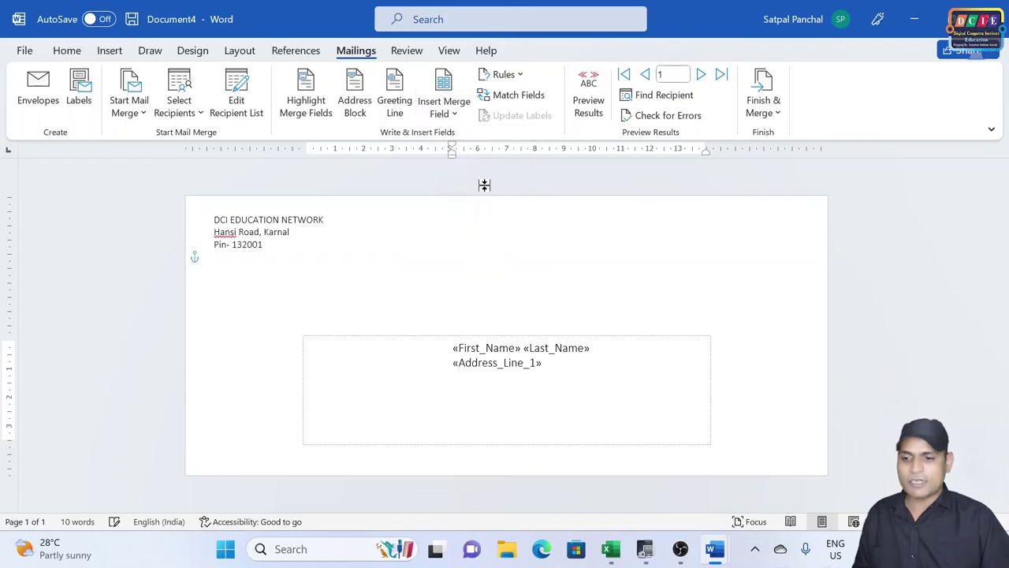
{"action": "key", "text": "Return"}
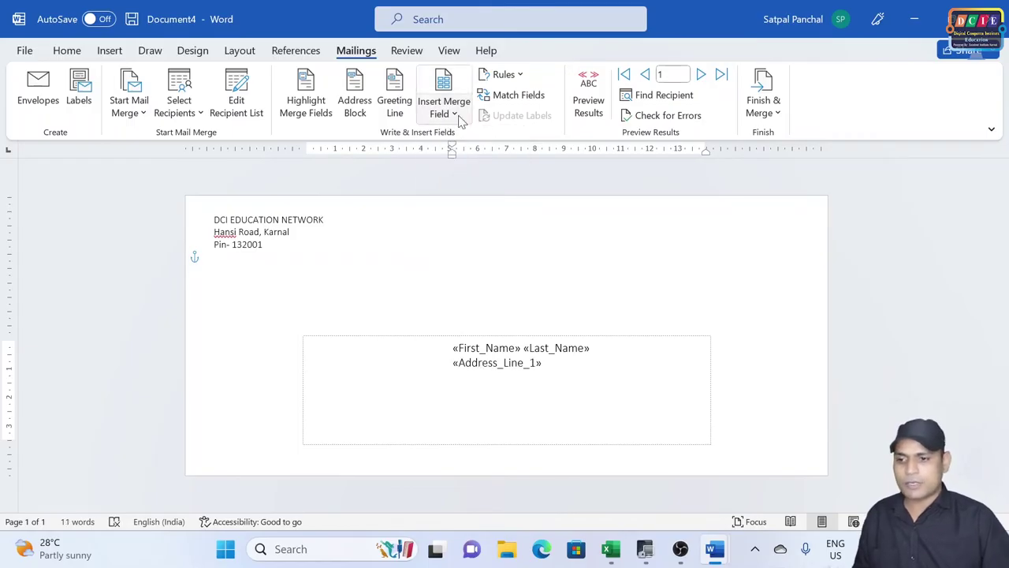
{"action": "left_click", "coordinate": [444, 111]}
{"action": "left_click", "coordinate": [489, 208]}
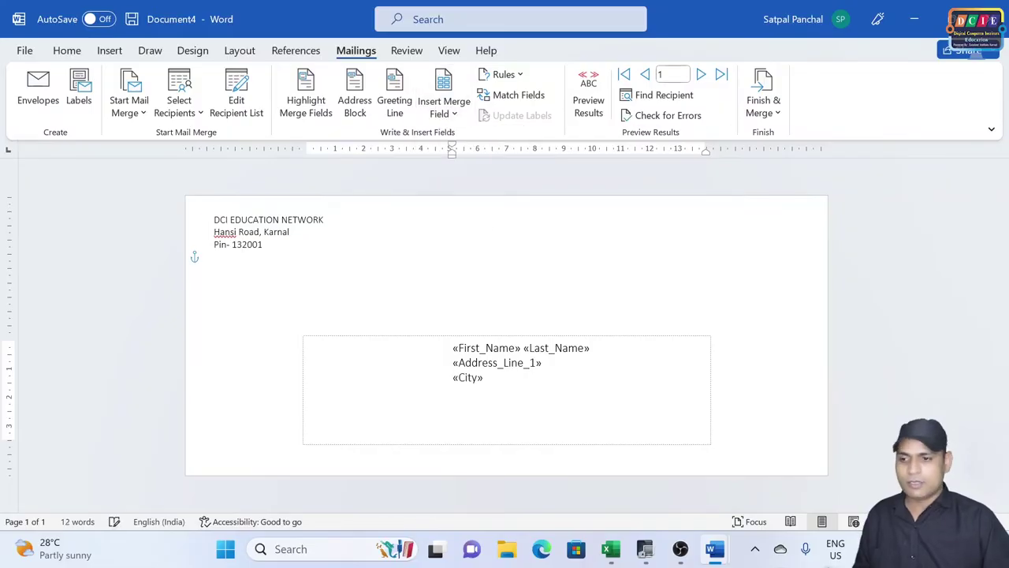
{"action": "key", "text": "Return"}
{"action": "left_click", "coordinate": [444, 107]}
{"action": "left_click", "coordinate": [477, 229]}
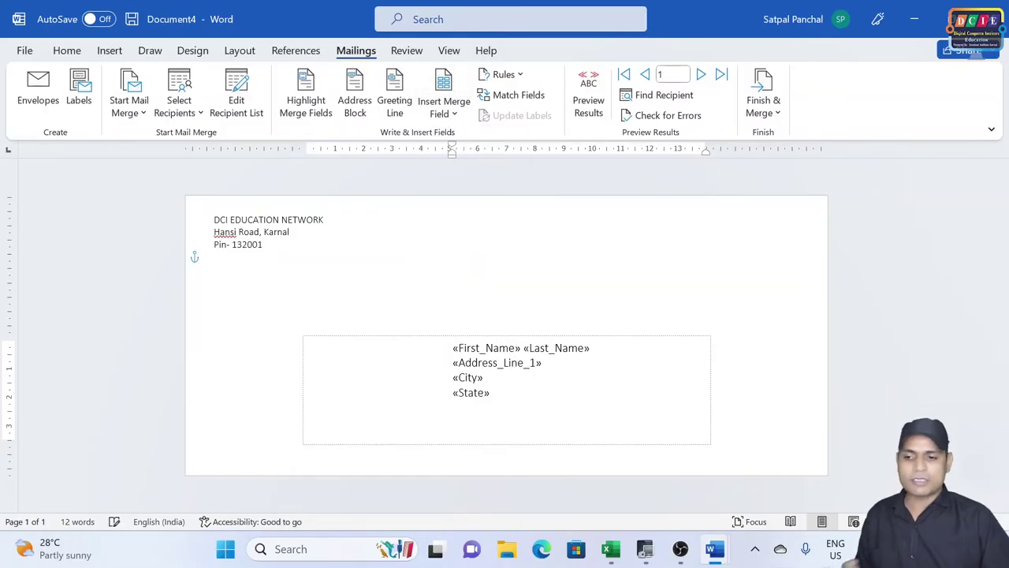
Step: Add PIN_Code and Home_Phone merge fields on their own lines below State
{"action": "key", "text": "Return"}
{"action": "left_click", "coordinate": [443, 108]}
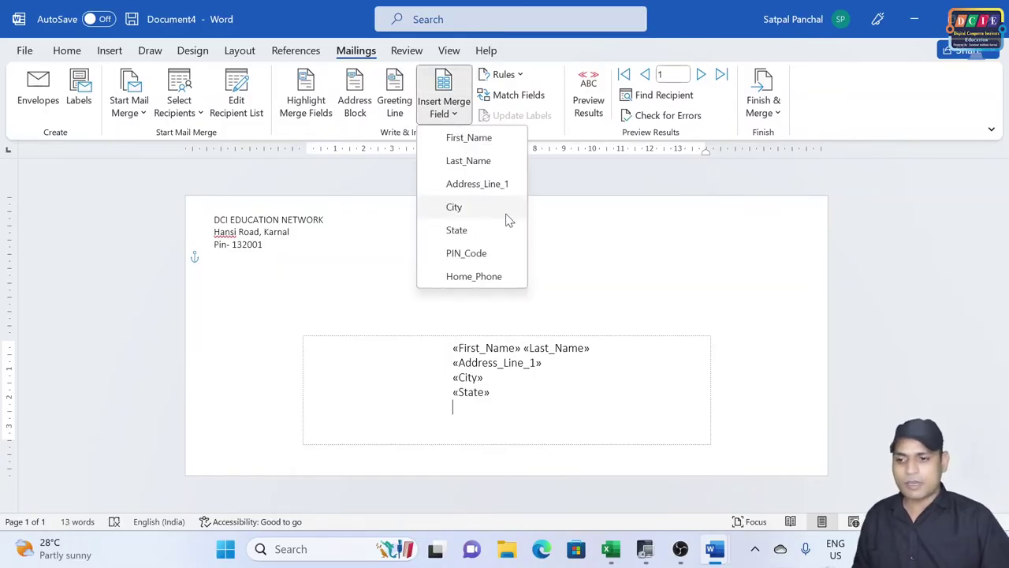
{"action": "left_click", "coordinate": [497, 256]}
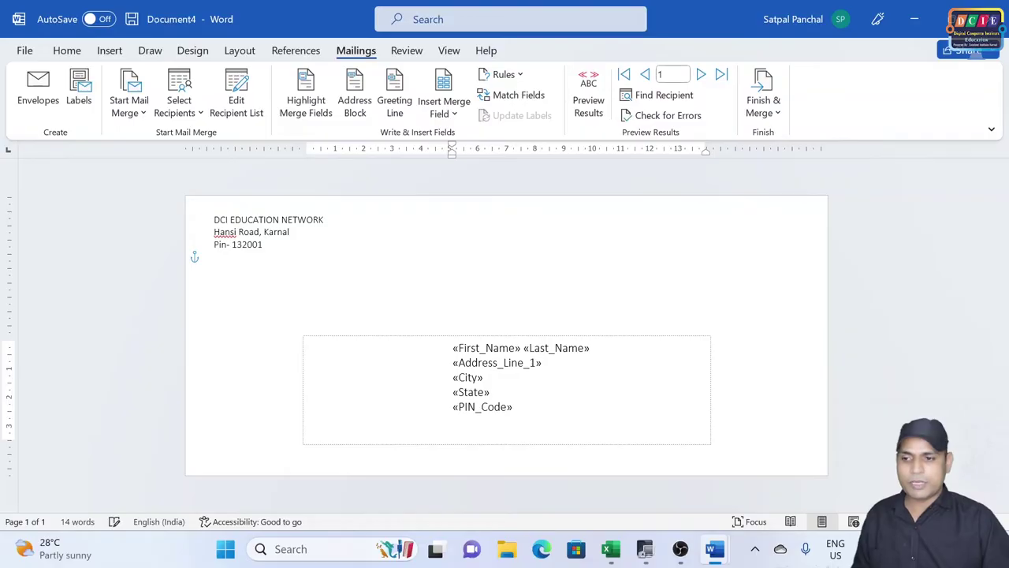
{"action": "key", "text": "Return"}
{"action": "left_click", "coordinate": [445, 109]}
{"action": "left_click", "coordinate": [474, 276]}
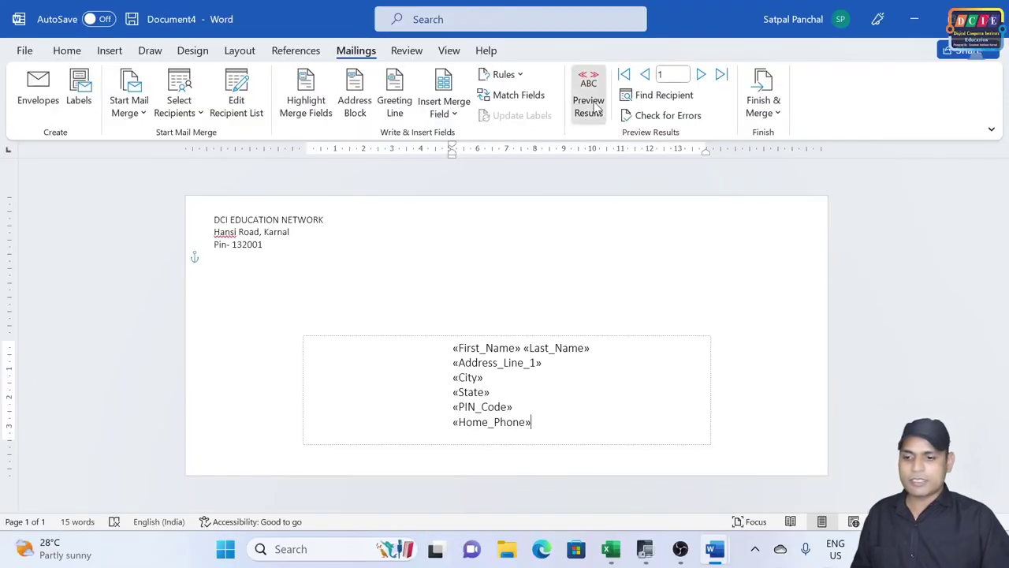
Step: Preview results and step forward through the records to the last one
{"action": "left_click", "coordinate": [597, 108]}
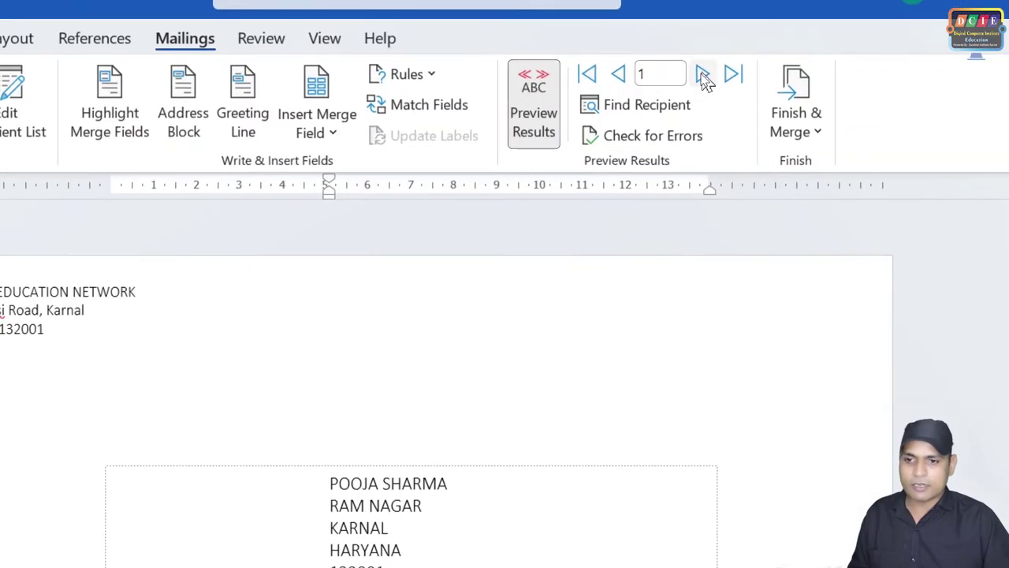
{"action": "left_click", "coordinate": [701, 76]}
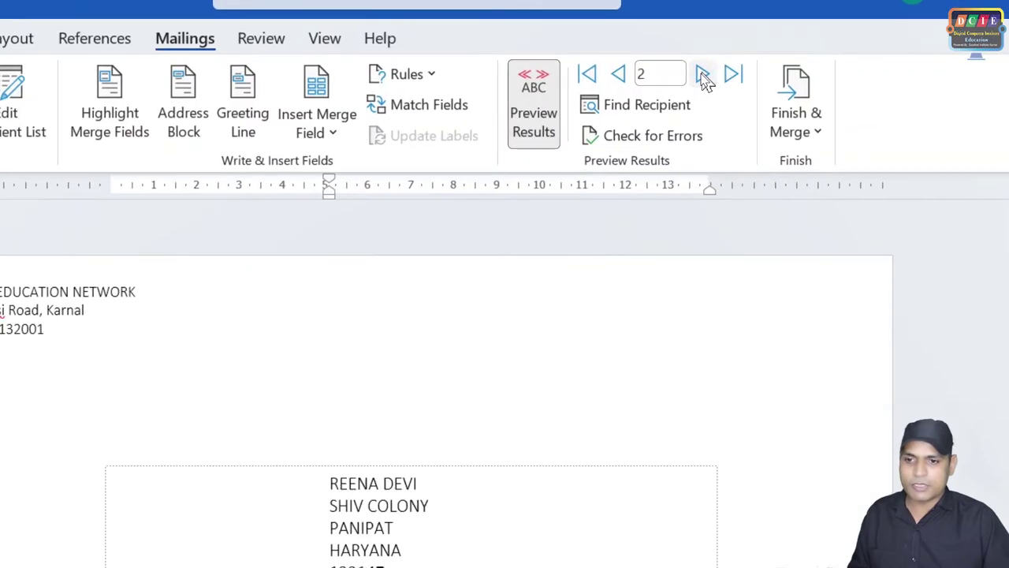
{"action": "left_click", "coordinate": [702, 76]}
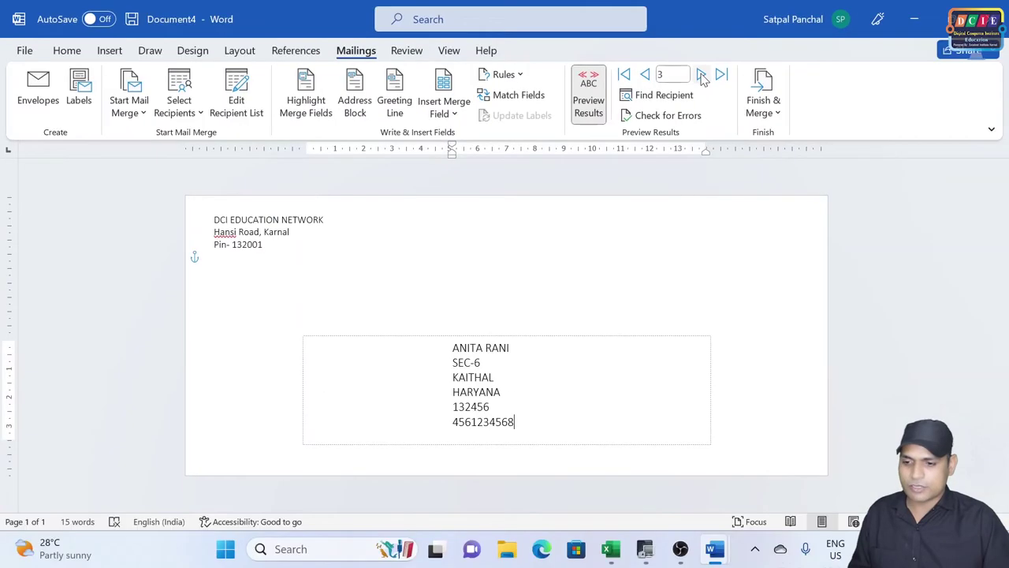
{"action": "left_click", "coordinate": [701, 75]}
{"action": "left_click", "coordinate": [701, 74]}
{"action": "left_click", "coordinate": [701, 75]}
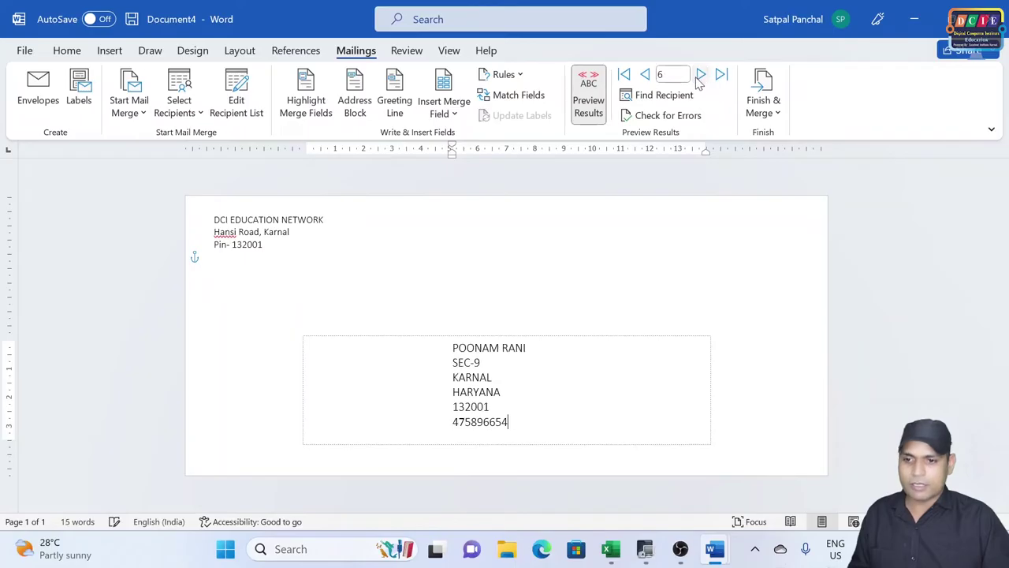
{"action": "left_click", "coordinate": [702, 75]}
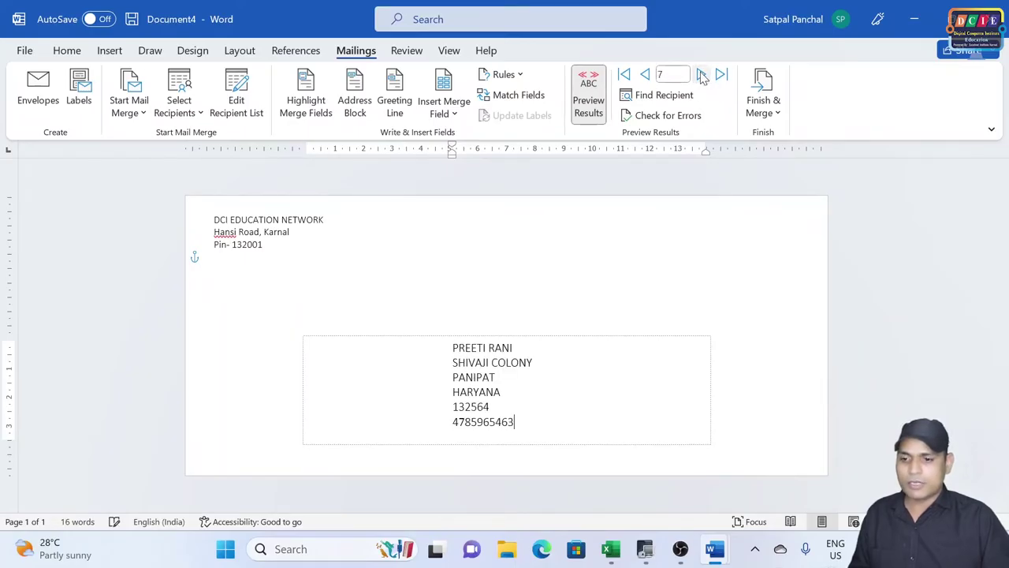
Step: Step back to the first record, then forward to record 3
{"action": "left_click", "coordinate": [648, 75]}
{"action": "left_click", "coordinate": [648, 76]}
{"action": "left_click", "coordinate": [648, 76]}
{"action": "left_click", "coordinate": [648, 75]}
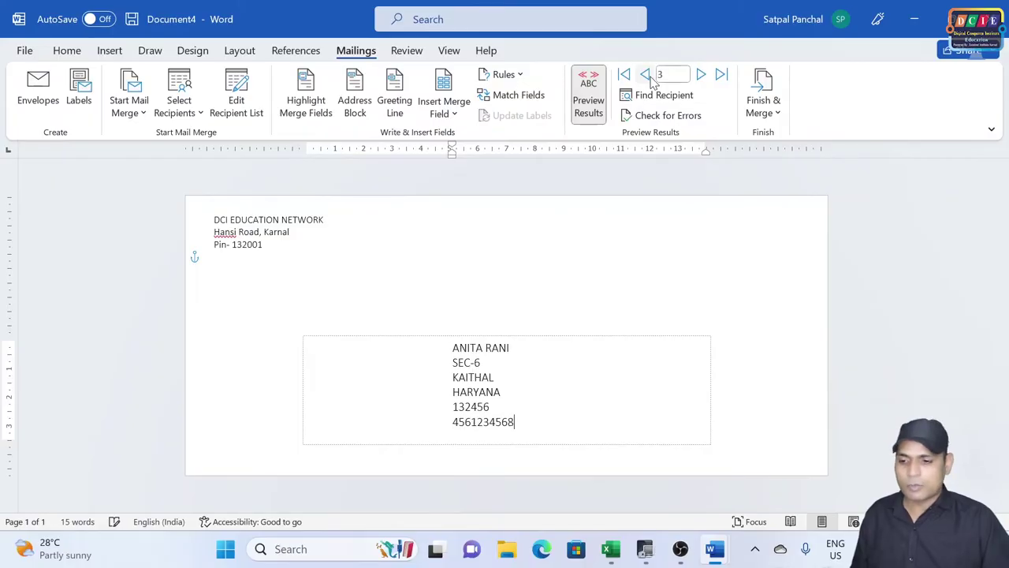
{"action": "left_click", "coordinate": [647, 76]}
{"action": "left_click", "coordinate": [647, 76]}
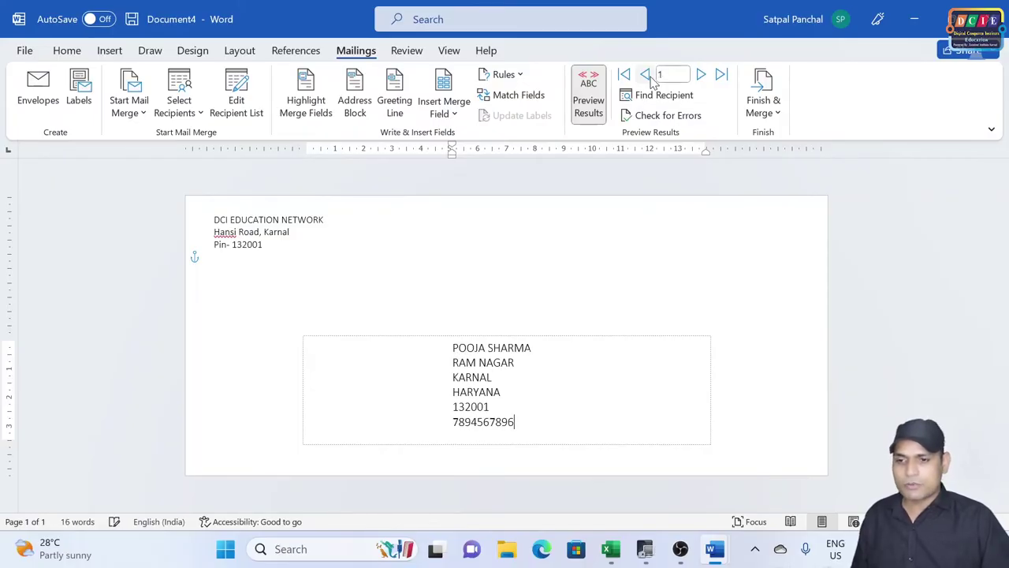
{"action": "double_click", "coordinate": [702, 76]}
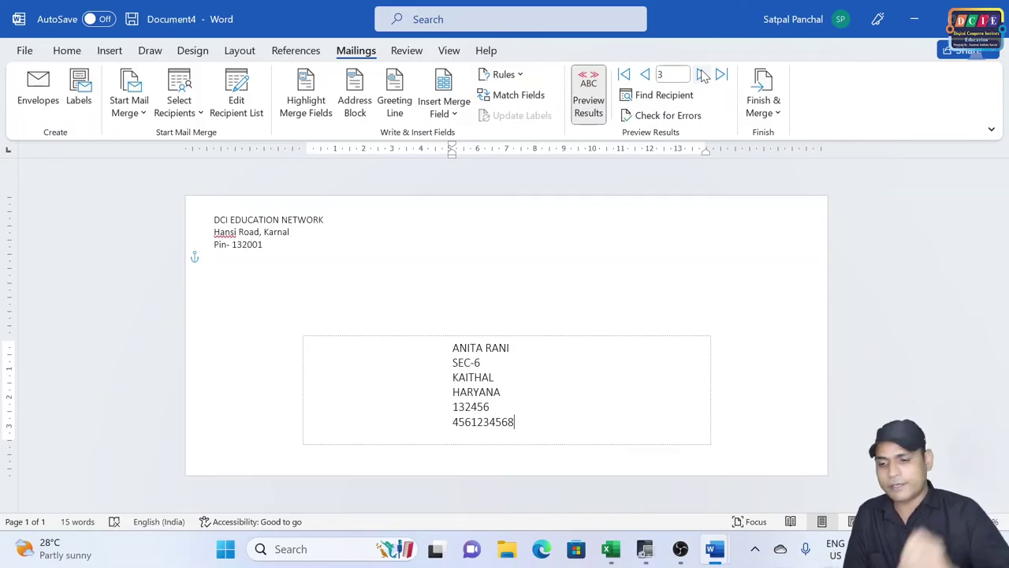
Step: Merge all records into individual documents, producing Envelopes1
{"action": "left_click", "coordinate": [777, 116]}
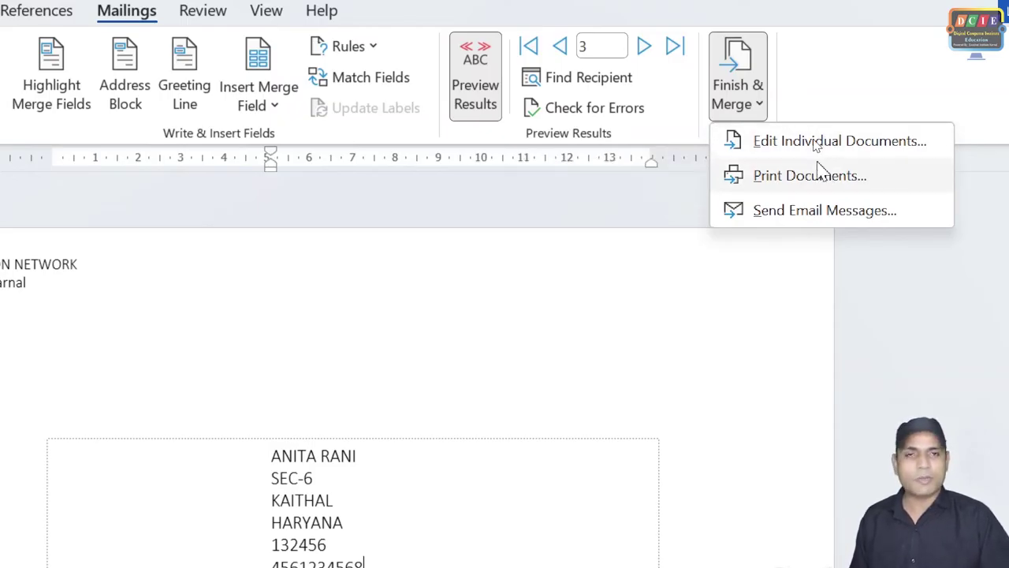
{"action": "left_click", "coordinate": [817, 142]}
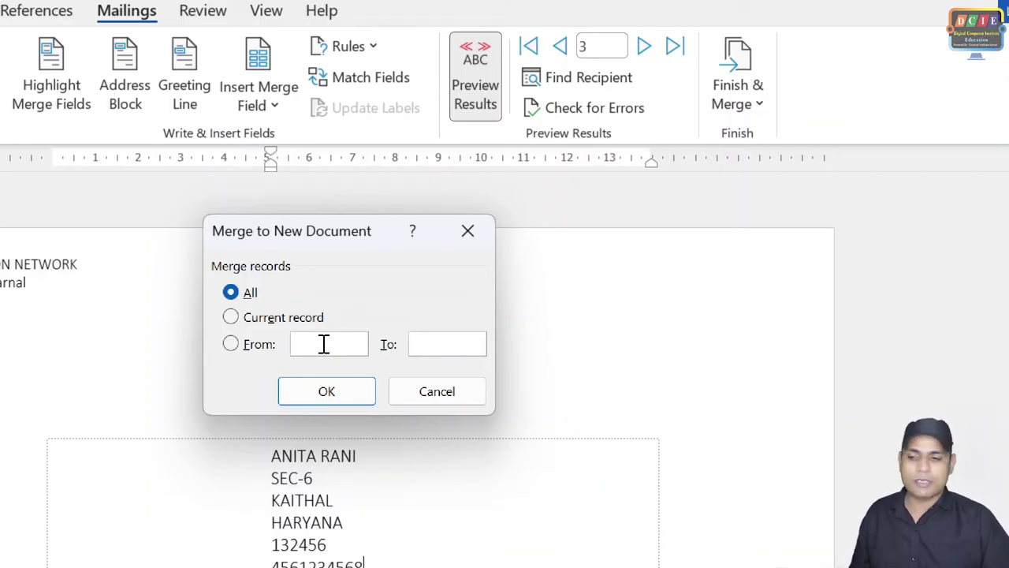
{"action": "left_click", "coordinate": [237, 292]}
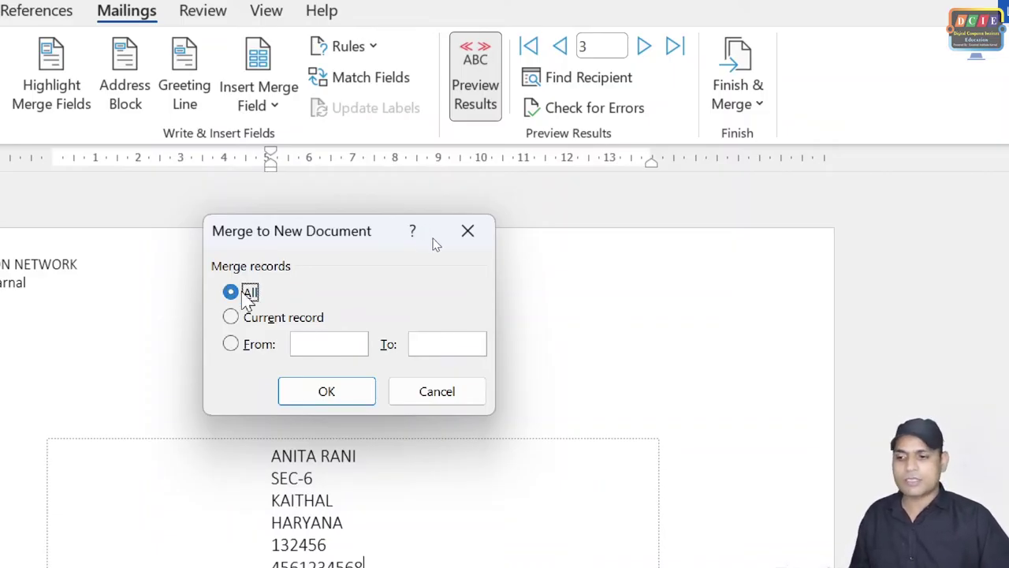
{"action": "left_click", "coordinate": [270, 324]}
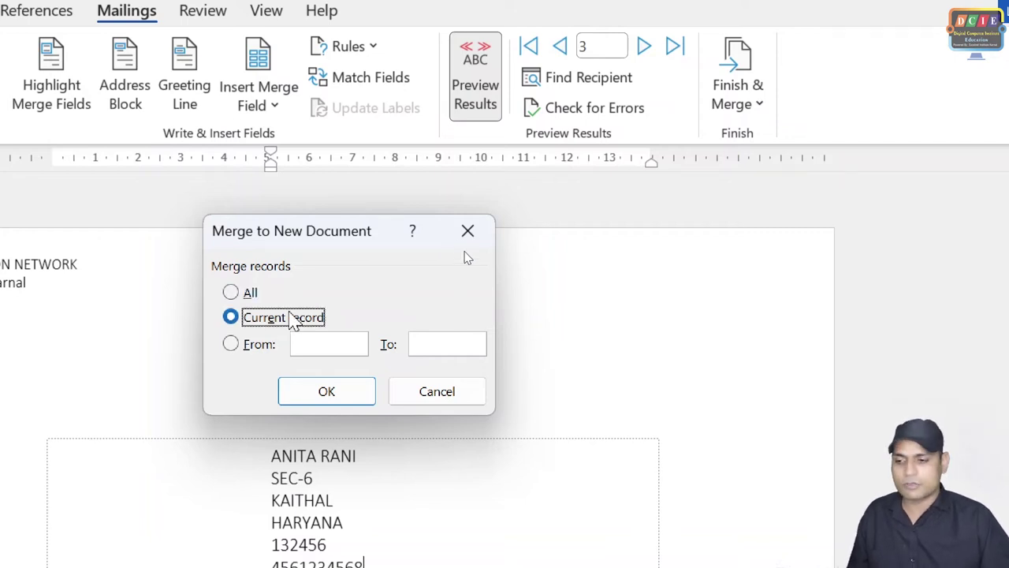
{"action": "left_click", "coordinate": [244, 292]}
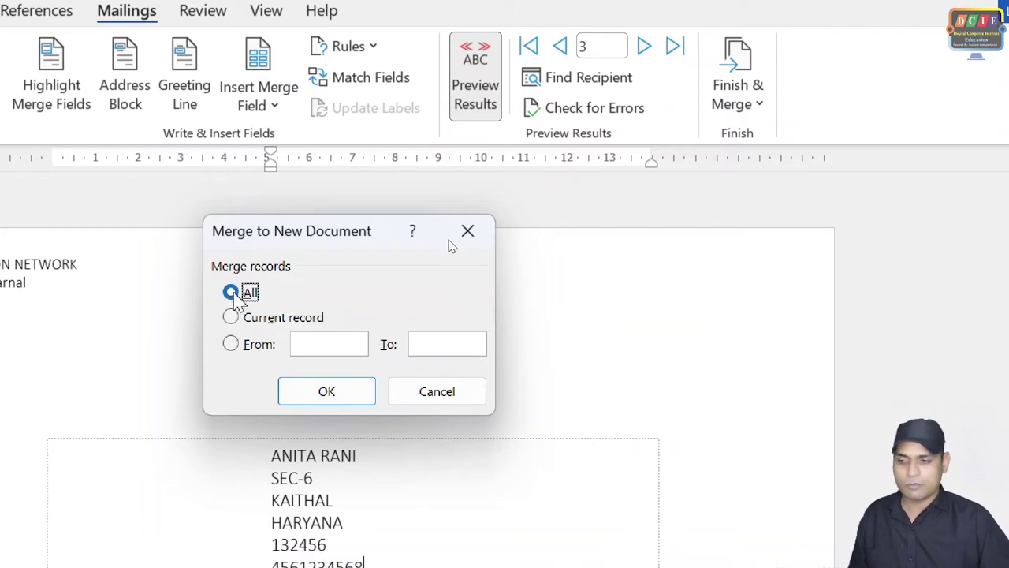
{"action": "left_click", "coordinate": [331, 392]}
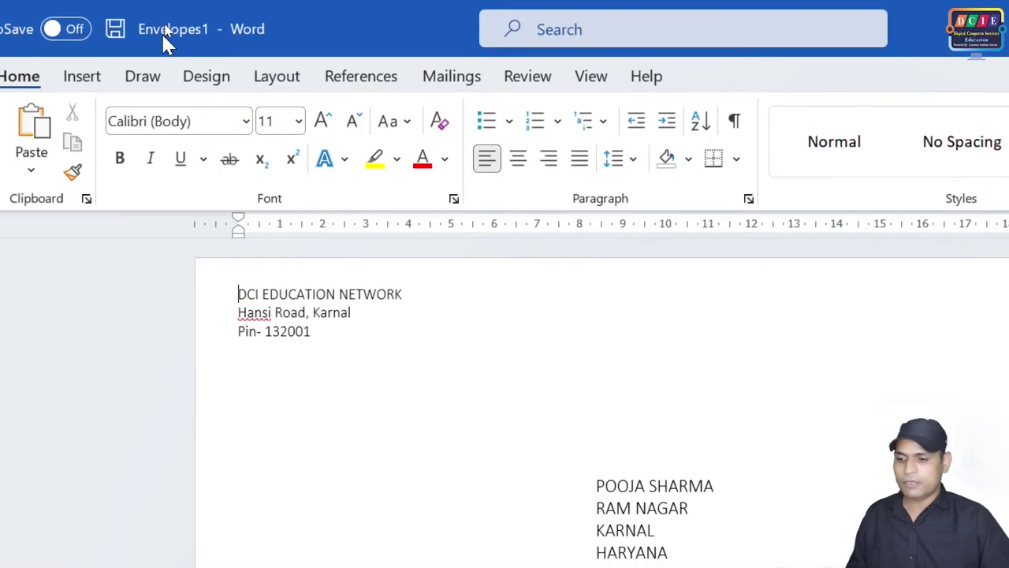
Step: Scroll through all seven merged envelopes in Envelopes1, then return to the Mailings tab
{"action": "scroll", "coordinate": [505, 315], "scroll_direction": "down", "scroll_amount": 1}
{"action": "scroll", "coordinate": [504, 315], "scroll_direction": "down", "scroll_amount": 2}
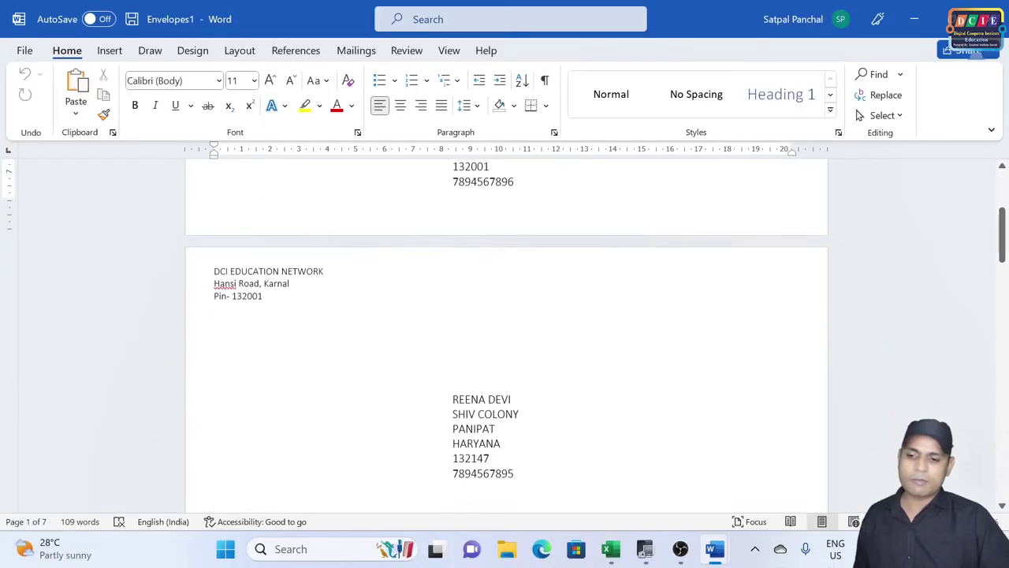
{"action": "scroll", "coordinate": [505, 315], "scroll_direction": "down", "scroll_amount": 2}
{"action": "scroll", "coordinate": [505, 316], "scroll_direction": "down", "scroll_amount": 3}
{"action": "scroll", "coordinate": [504, 315], "scroll_direction": "down", "scroll_amount": 2}
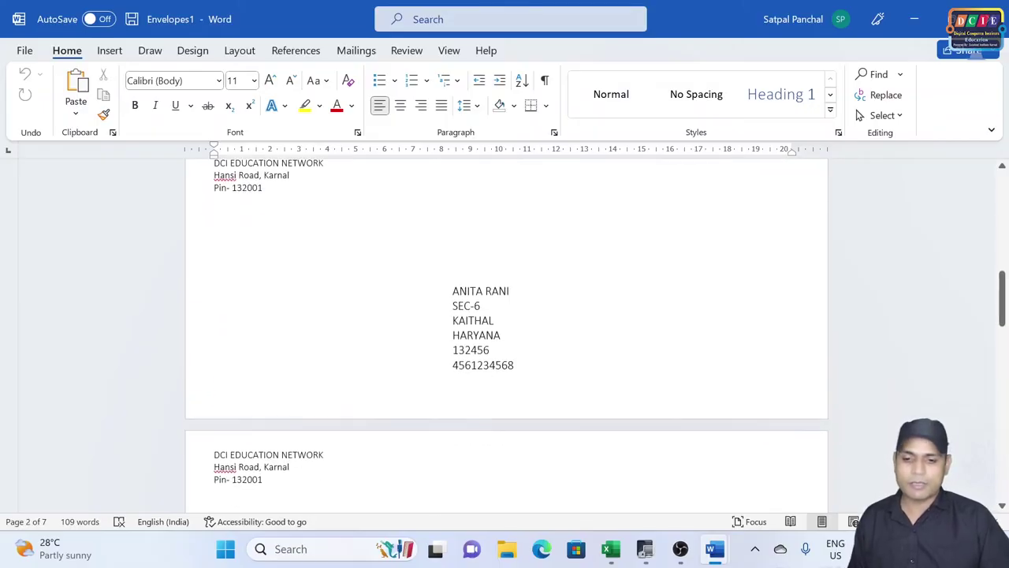
{"action": "scroll", "coordinate": [504, 332], "scroll_direction": "up", "scroll_amount": 2, "text": "ctrl"}
{"action": "scroll", "coordinate": [505, 331], "scroll_direction": "down", "scroll_amount": 3}
{"action": "scroll", "coordinate": [505, 331], "scroll_direction": "down", "scroll_amount": 1}
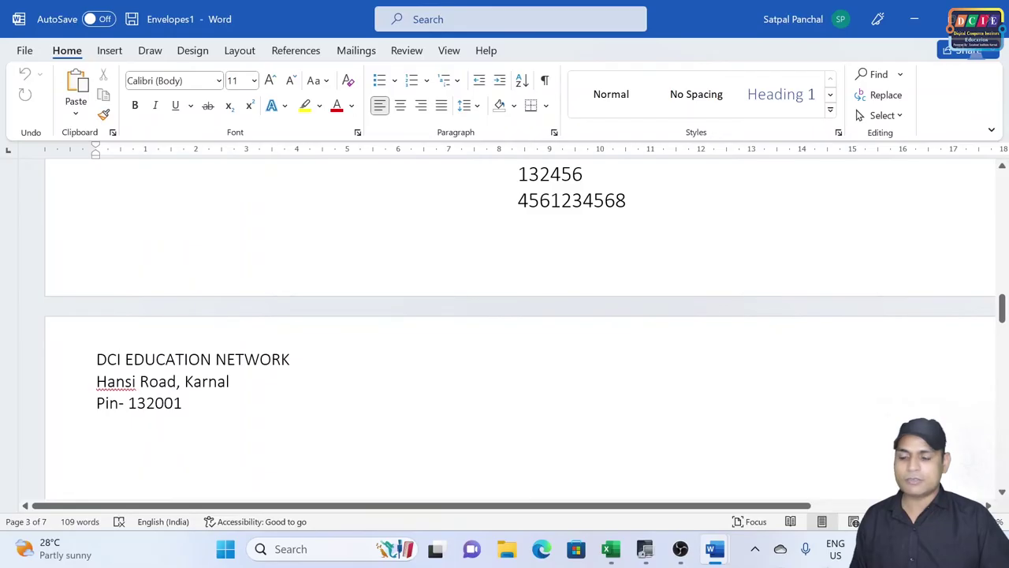
{"action": "scroll", "coordinate": [458, 387], "scroll_direction": "down", "scroll_amount": 5}
{"action": "scroll", "coordinate": [56, 271], "scroll_direction": "up", "scroll_amount": 4}
{"action": "scroll", "coordinate": [355, 339], "scroll_direction": "down", "scroll_amount": 4}
{"action": "scroll", "coordinate": [355, 339], "scroll_direction": "down", "scroll_amount": 1}
{"action": "scroll", "coordinate": [504, 332], "scroll_direction": "down", "scroll_amount": 5}
{"action": "scroll", "coordinate": [505, 331], "scroll_direction": "down", "scroll_amount": 6}
{"action": "scroll", "coordinate": [505, 331], "scroll_direction": "down", "scroll_amount": 5}
{"action": "scroll", "coordinate": [504, 331], "scroll_direction": "down", "scroll_amount": 5}
{"action": "scroll", "coordinate": [505, 331], "scroll_direction": "down", "scroll_amount": 5}
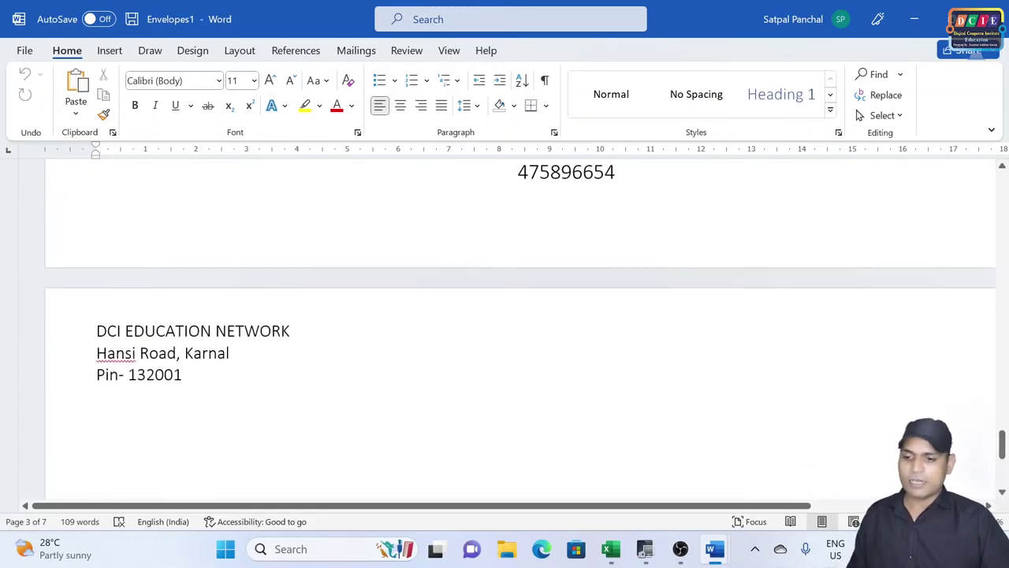
{"action": "scroll", "coordinate": [644, 335], "scroll_direction": "up", "scroll_amount": 4}
{"action": "scroll", "coordinate": [644, 336], "scroll_direction": "up", "scroll_amount": 2}
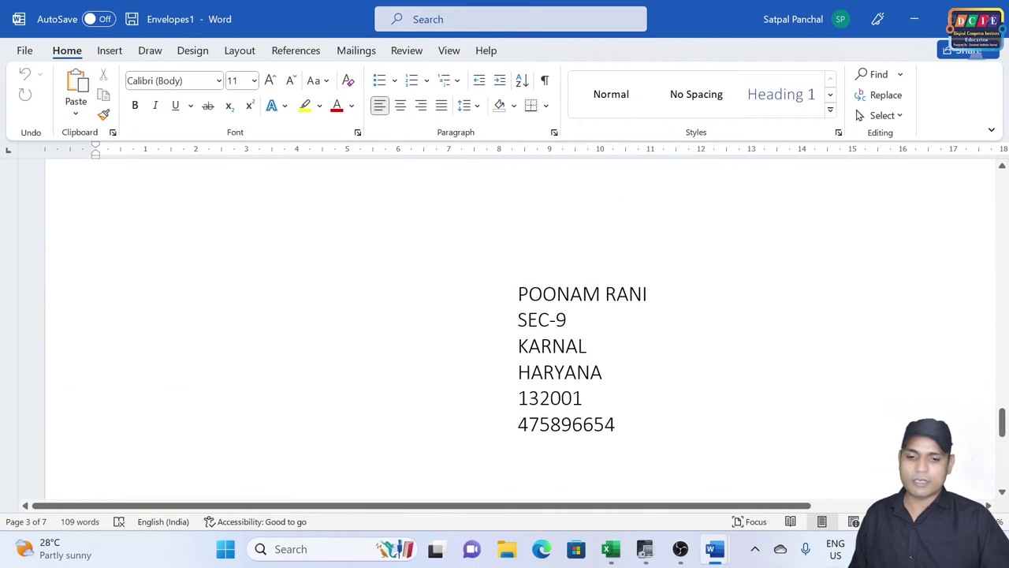
{"action": "scroll", "coordinate": [505, 331], "scroll_direction": "down", "scroll_amount": 2, "text": "ctrl"}
{"action": "scroll", "coordinate": [505, 331], "scroll_direction": "up", "scroll_amount": 2}
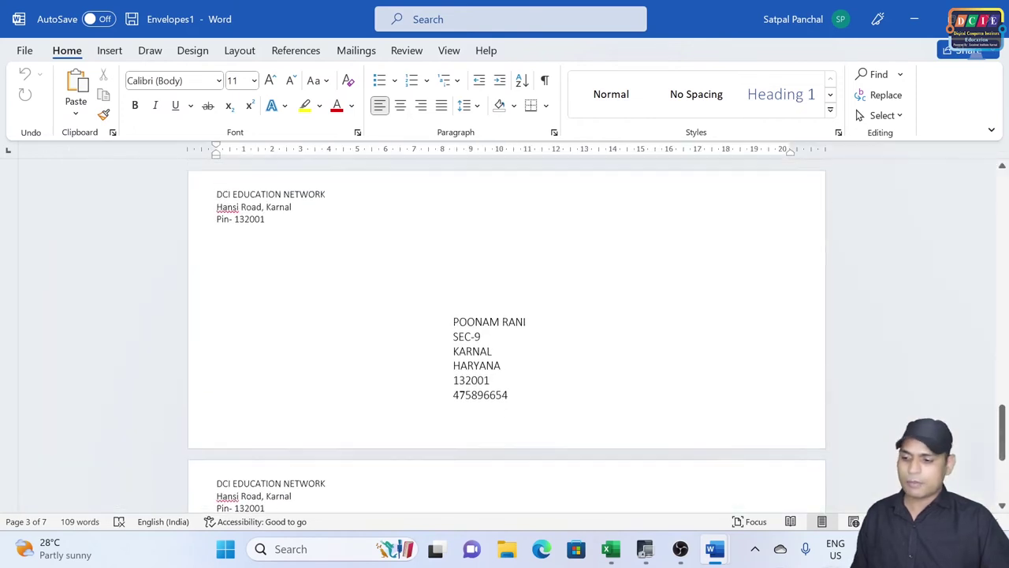
{"action": "scroll", "coordinate": [504, 331], "scroll_direction": "down", "scroll_amount": 2}
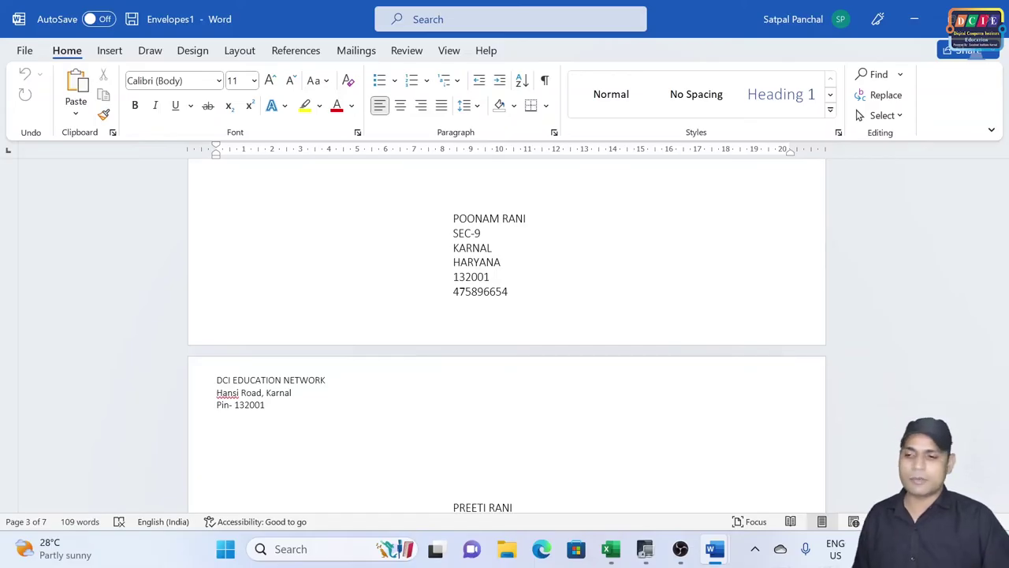
{"action": "scroll", "coordinate": [506, 332], "scroll_direction": "down", "scroll_amount": 3}
{"action": "scroll", "coordinate": [506, 331], "scroll_direction": "down", "scroll_amount": 3}
{"action": "scroll", "coordinate": [506, 331], "scroll_direction": "down", "scroll_amount": 3}
{"action": "scroll", "coordinate": [506, 331], "scroll_direction": "up", "scroll_amount": 5}
{"action": "scroll", "coordinate": [506, 331], "scroll_direction": "up", "scroll_amount": 5}
{"action": "scroll", "coordinate": [507, 331], "scroll_direction": "up", "scroll_amount": 2}
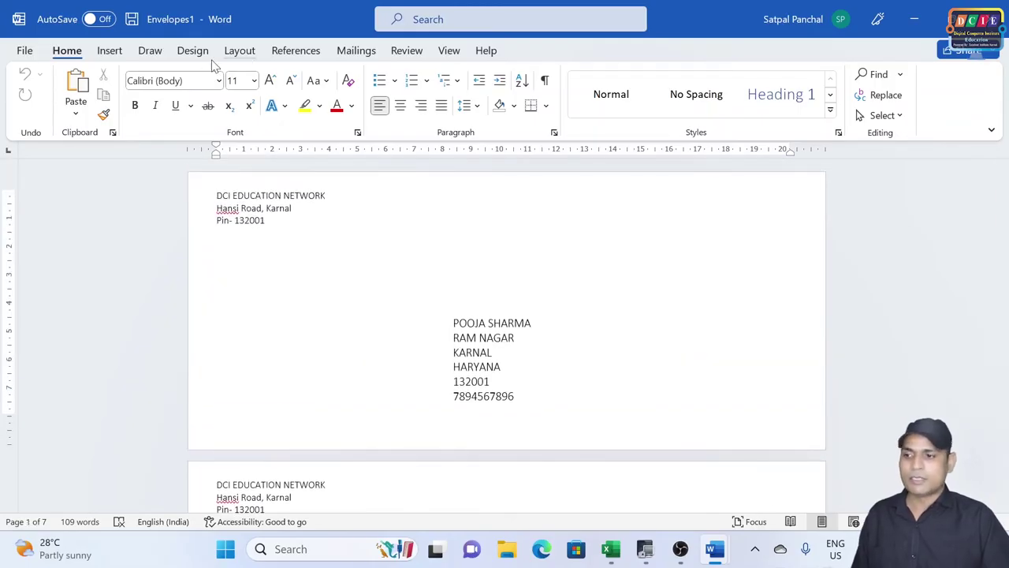
{"action": "left_click", "coordinate": [369, 52]}
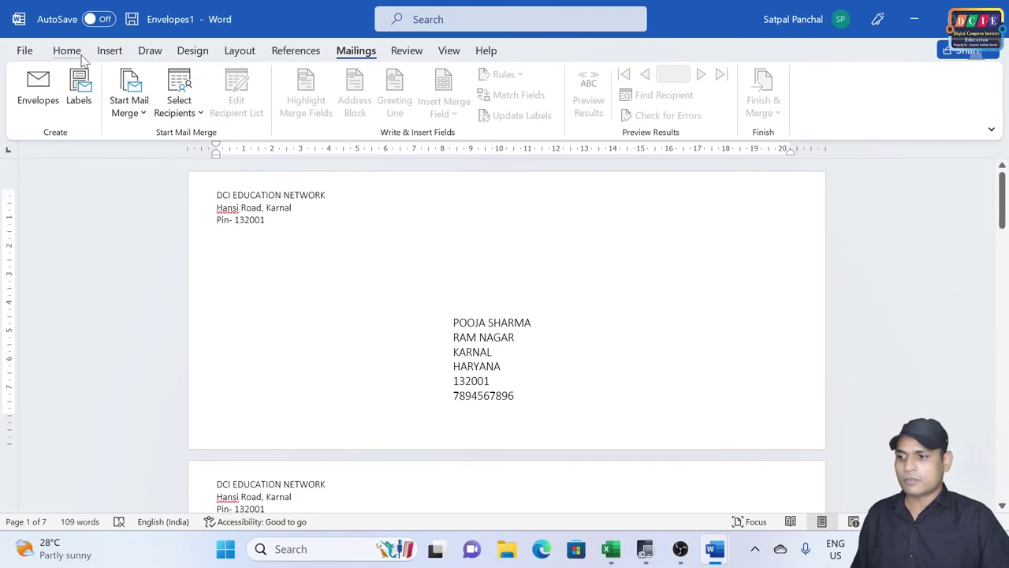
Step: Create a new blank document as an envelope mail merge with the default envelope size
{"action": "left_click", "coordinate": [32, 51]}
{"action": "key", "text": "Escape"}
{"action": "key", "text": "ctrl+n"}
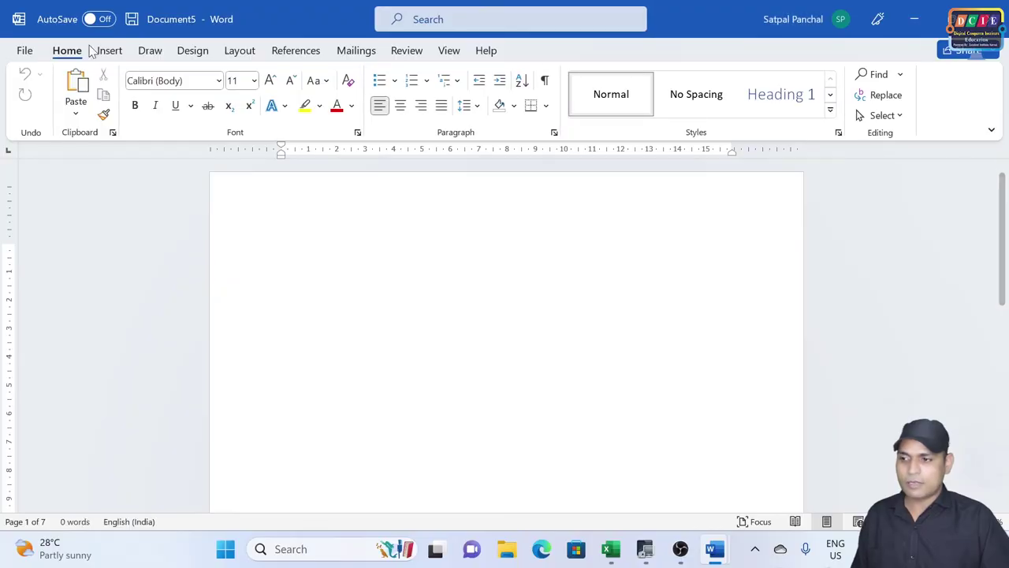
{"action": "left_click", "coordinate": [354, 50]}
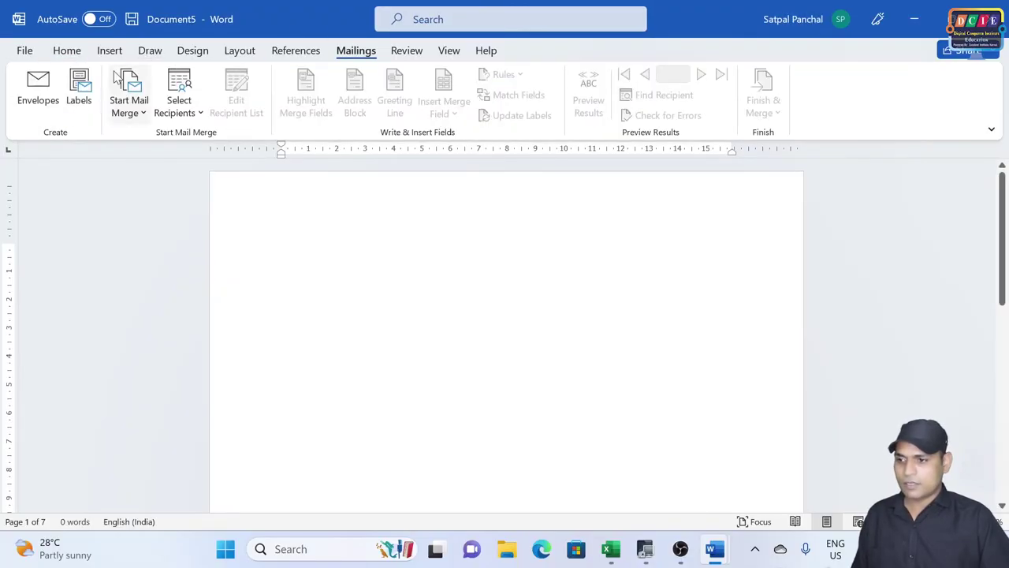
{"action": "left_click", "coordinate": [130, 107]}
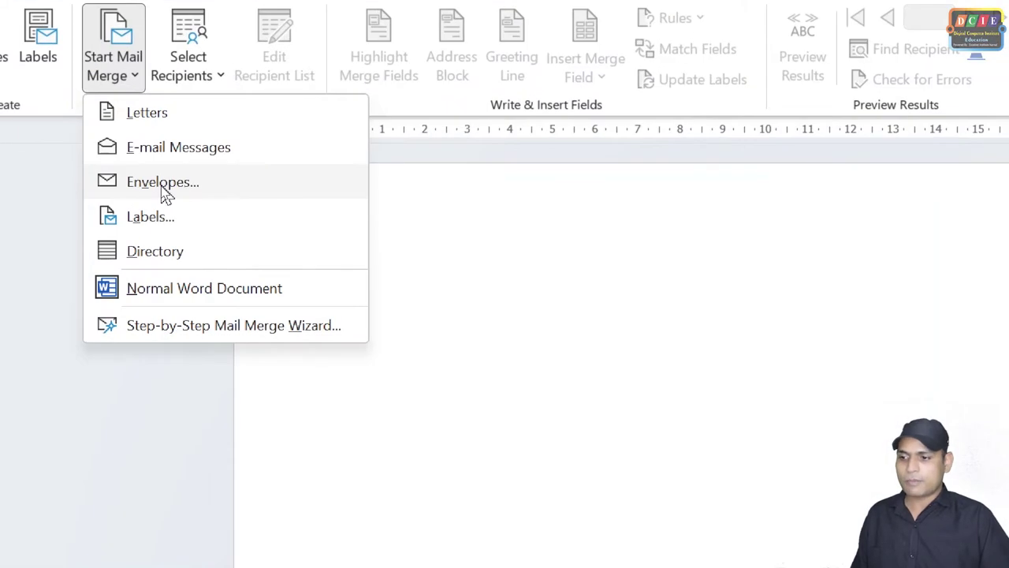
{"action": "left_click", "coordinate": [162, 188]}
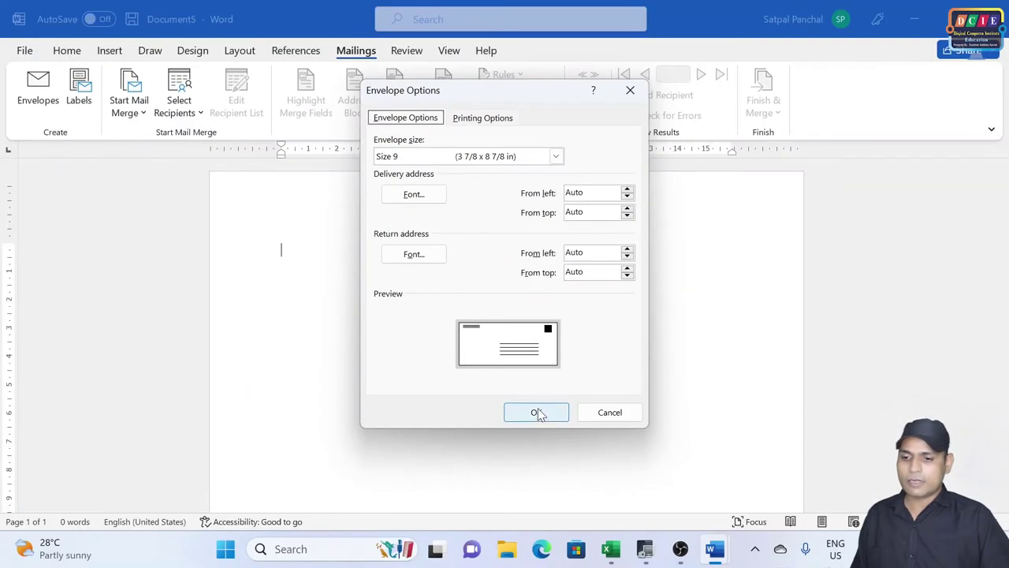
{"action": "left_click", "coordinate": [536, 413]}
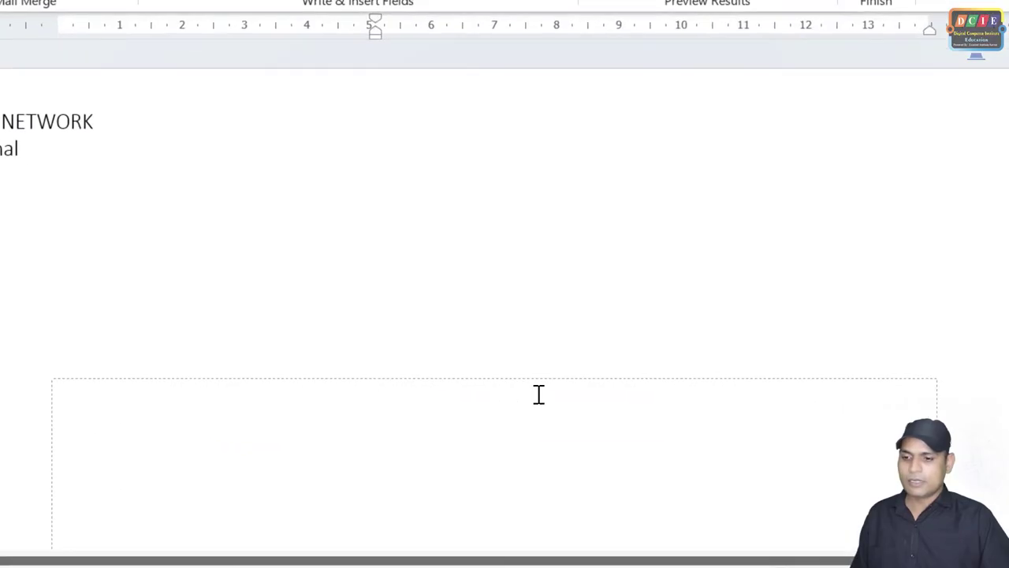
Step: Connect the DEMO data source as the existing recipient list
{"action": "scroll", "coordinate": [509, 332], "scroll_direction": "down", "scroll_amount": 1}
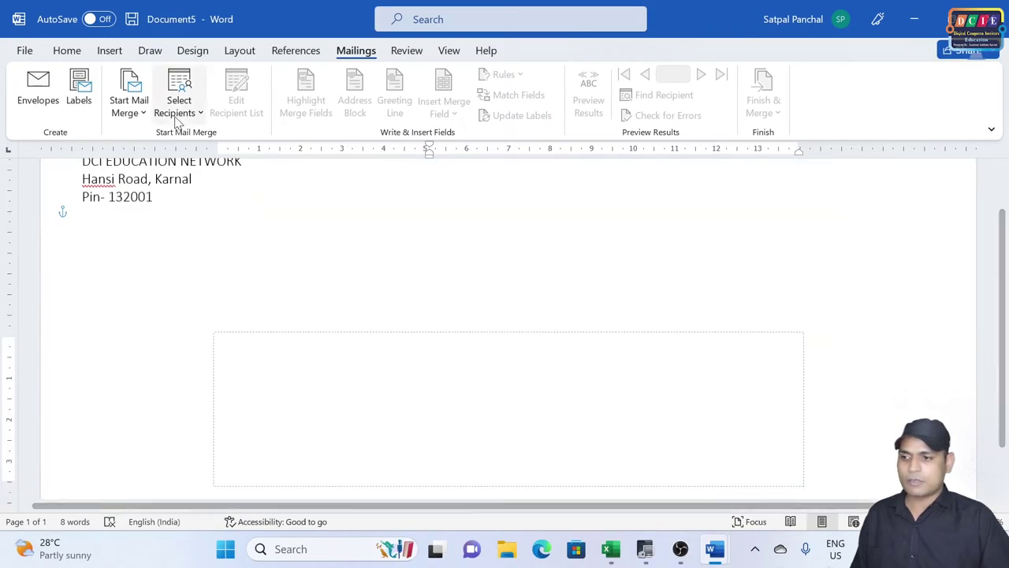
{"action": "left_click", "coordinate": [179, 93]}
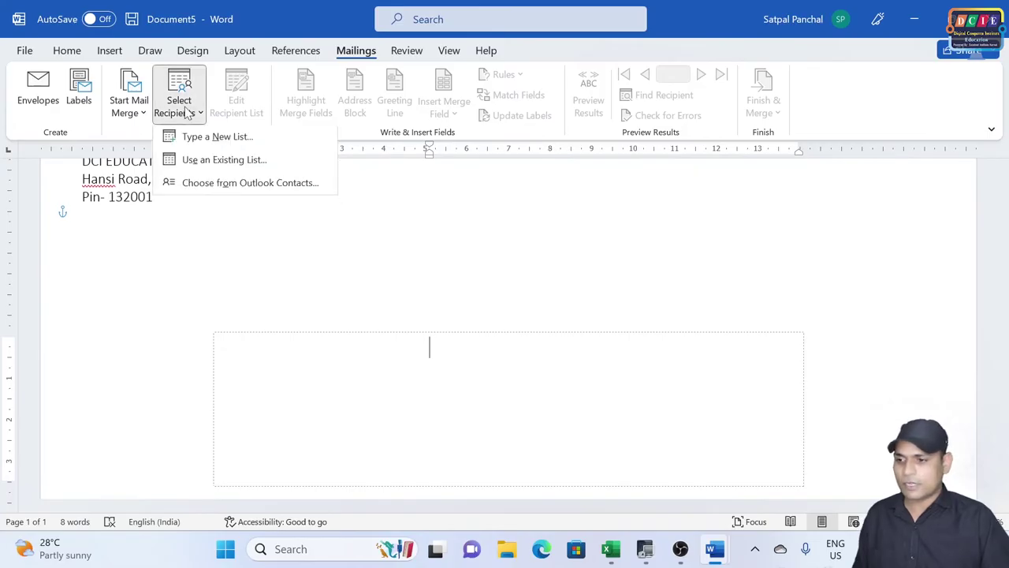
{"action": "left_click", "coordinate": [225, 161]}
{"action": "double_click", "coordinate": [469, 229]}
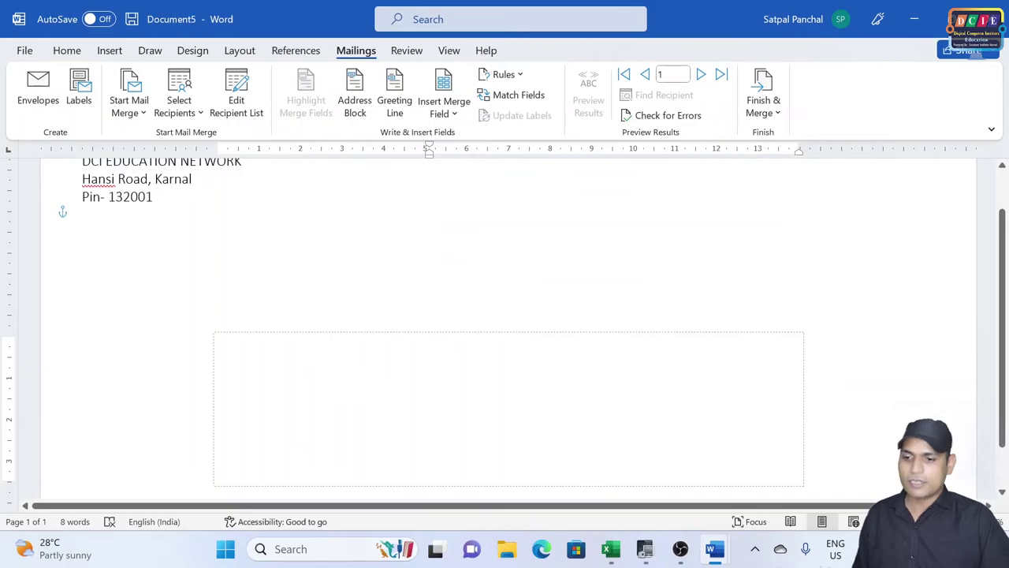
Step: Insert the default address block into the delivery area and preview the first DEMO recipient
{"action": "left_click", "coordinate": [444, 110]}
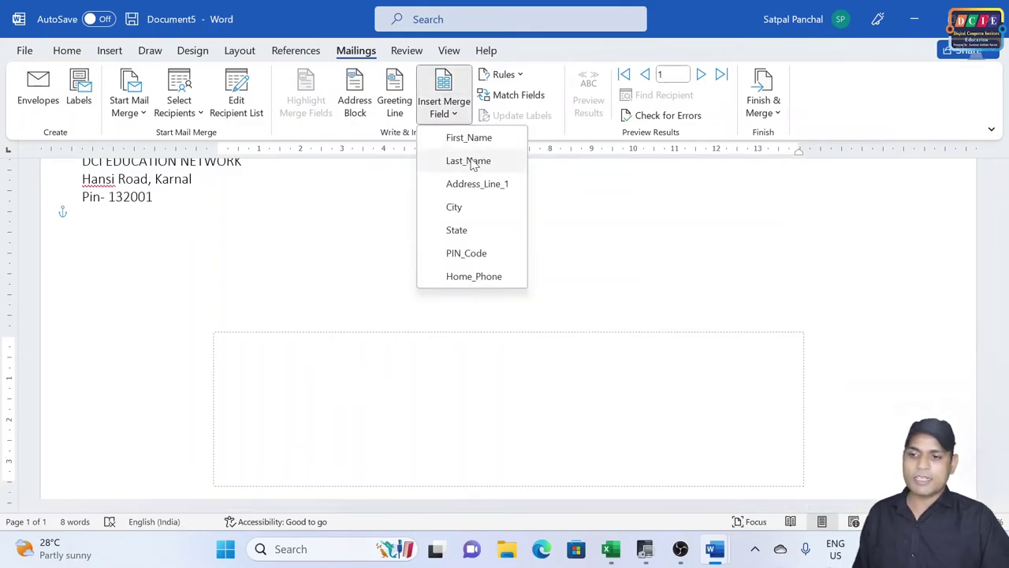
{"action": "left_click", "coordinate": [462, 372]}
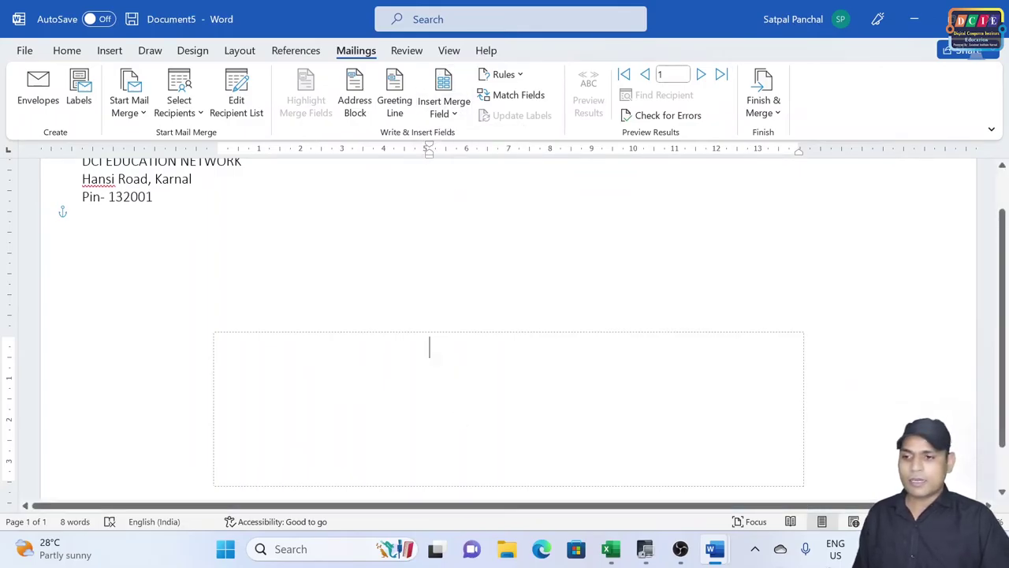
{"action": "left_click", "coordinate": [355, 103]}
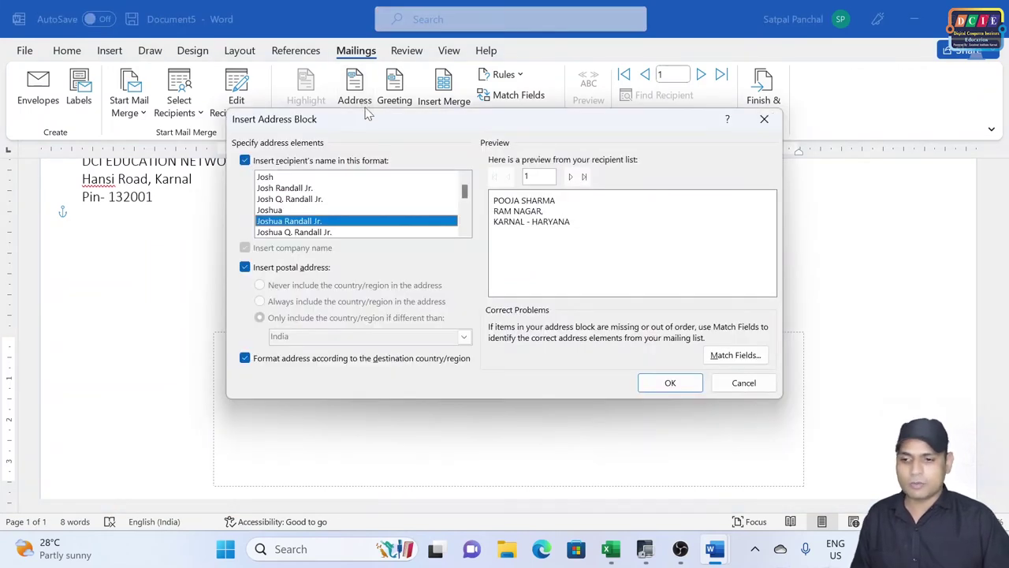
{"action": "left_click", "coordinate": [669, 383]}
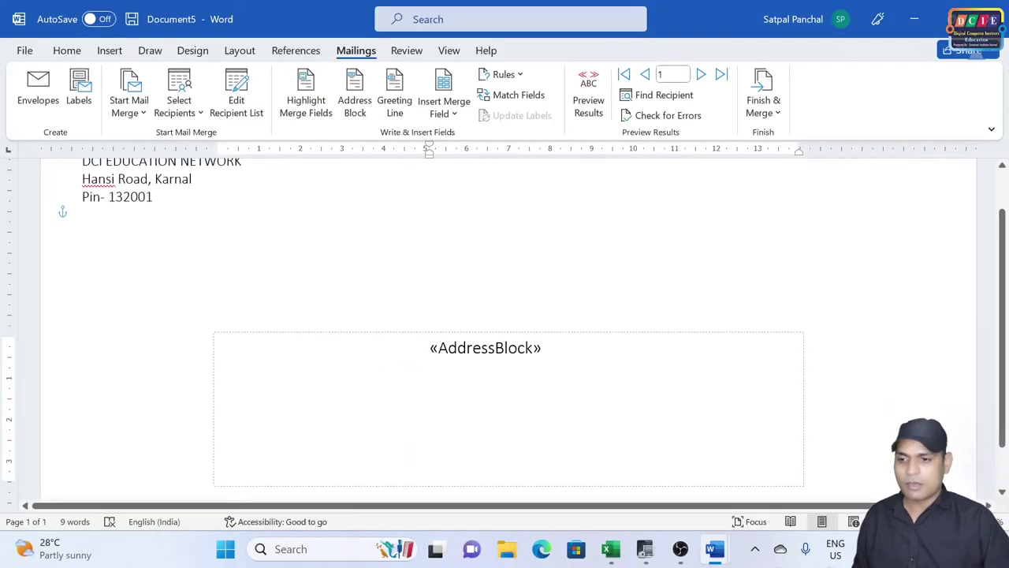
{"action": "left_click", "coordinate": [592, 96]}
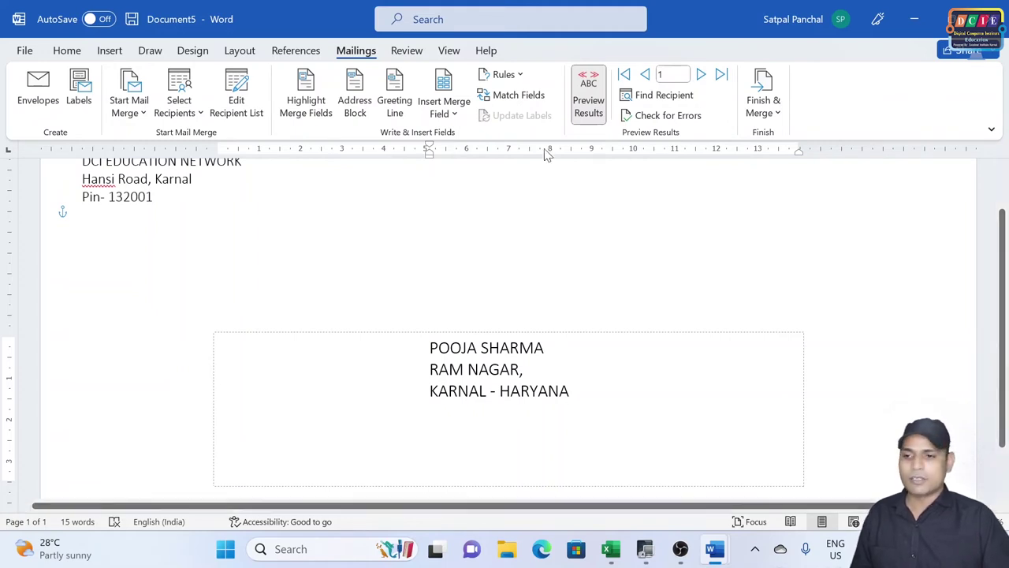
Step: Match the Postal Code address field to the recipient list's PIN Code column
{"action": "left_click", "coordinate": [512, 94]}
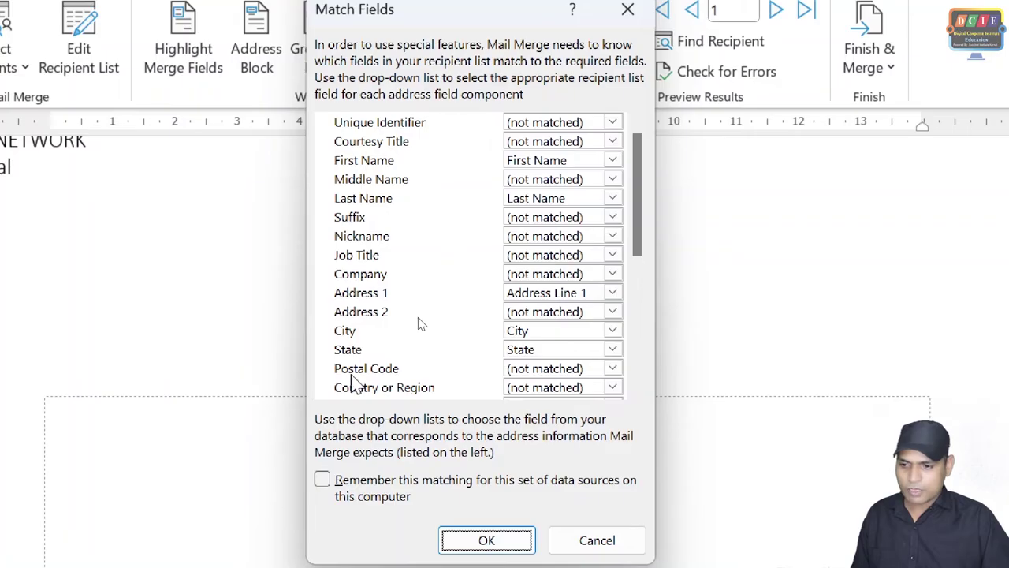
{"action": "left_click", "coordinate": [614, 369]}
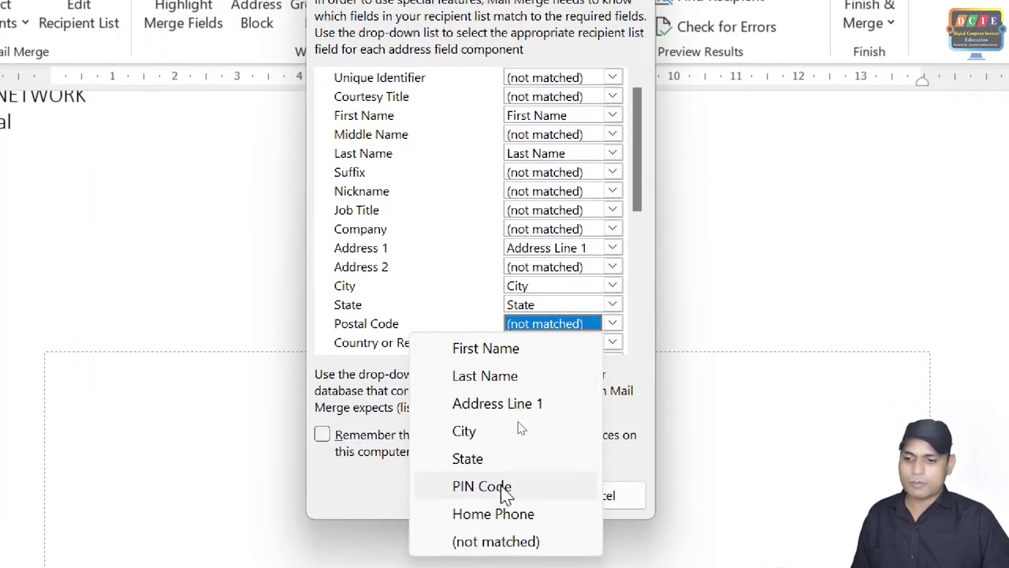
{"action": "left_click", "coordinate": [505, 487]}
{"action": "left_click", "coordinate": [517, 492]}
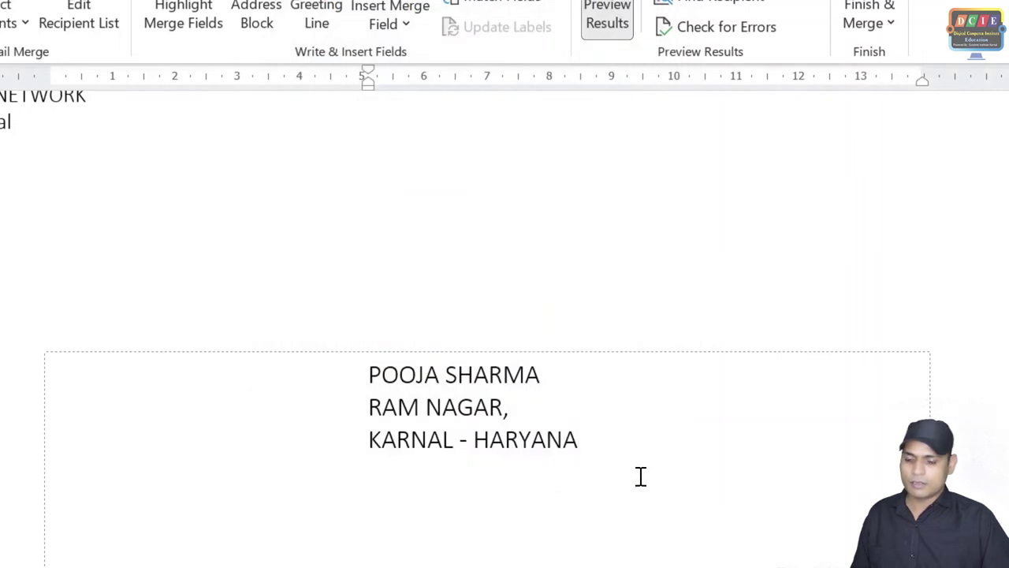
Step: Remove the stray Z and reinsert the address block, previewing PIN code 132001 before HARYANA
{"action": "type", "text": "Z"}
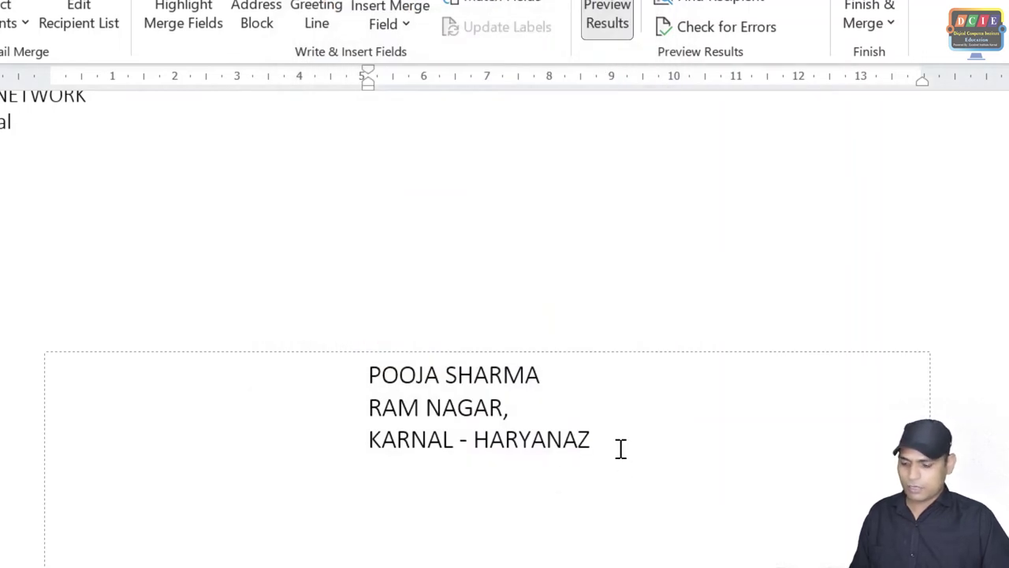
{"action": "key", "text": "BackSpace"}
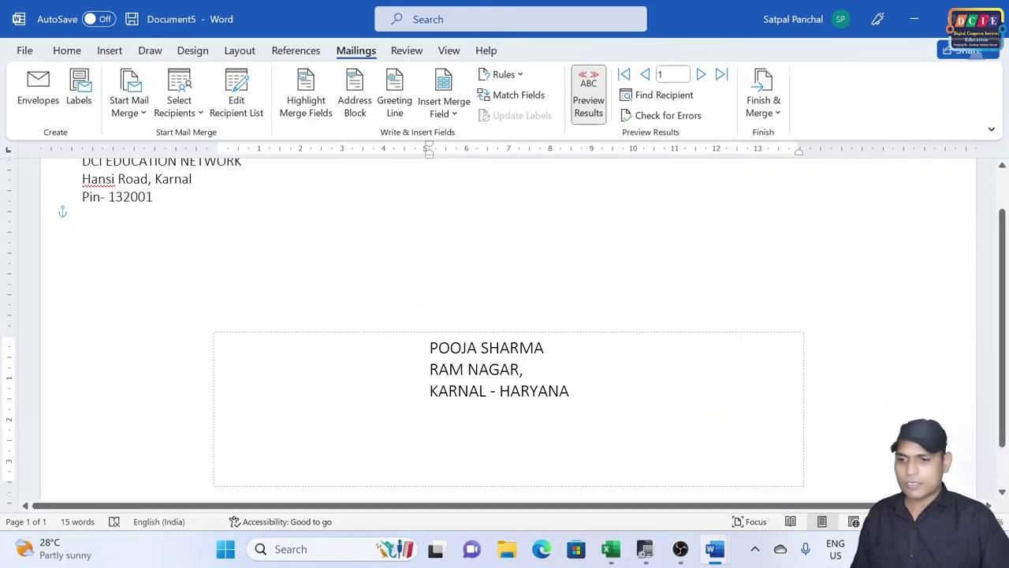
{"action": "key", "text": "alt+shift+k"}
{"action": "key", "text": "BackSpace"}
{"action": "key", "text": "BackSpace"}
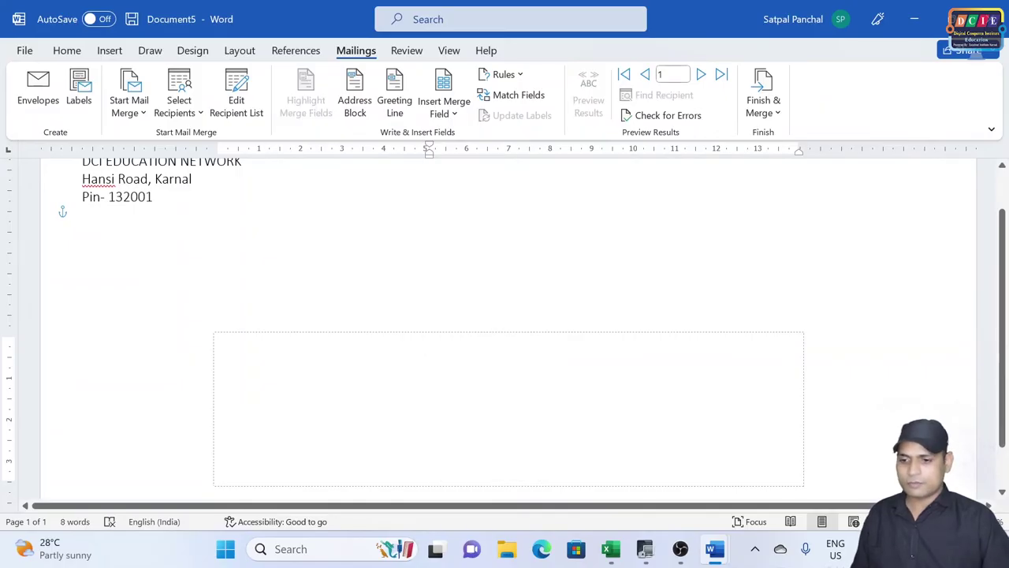
{"action": "left_click", "coordinate": [355, 93]}
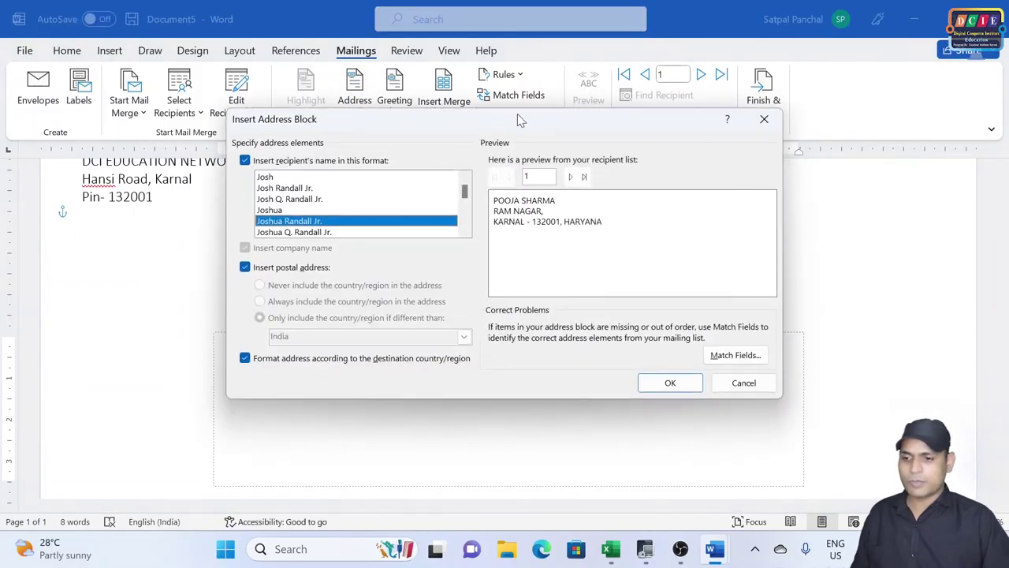
{"action": "left_click", "coordinate": [662, 384]}
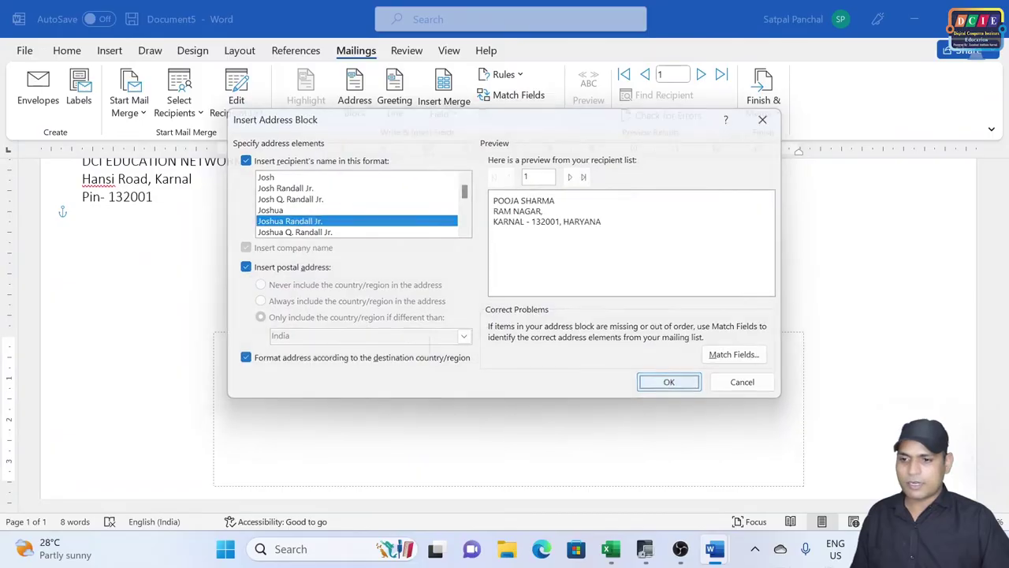
{"action": "left_click", "coordinate": [588, 101]}
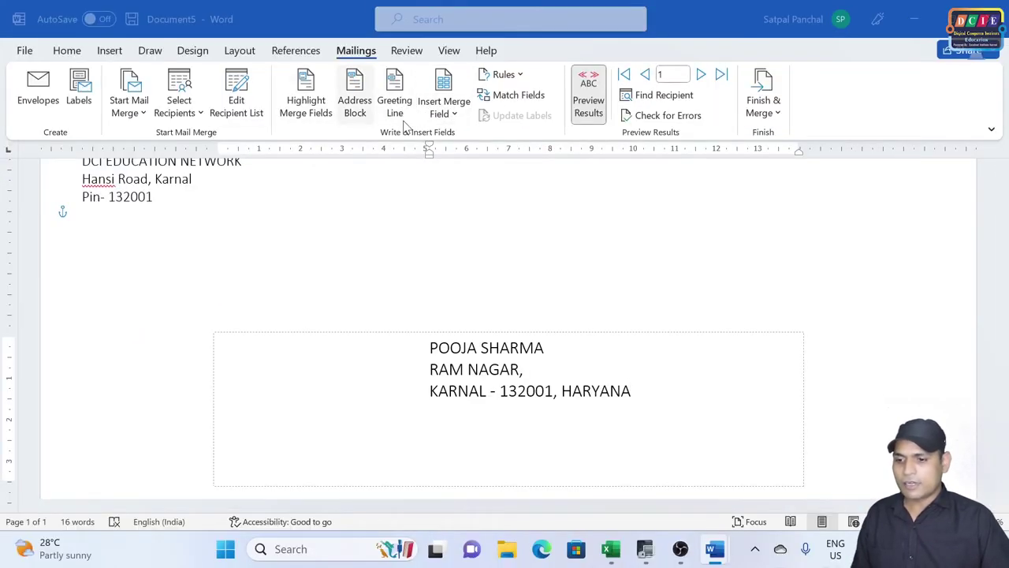
Step: Turn off the preview and delete the «AddressBlock» field, leaving the delivery area empty
{"action": "left_click", "coordinate": [743, 383]}
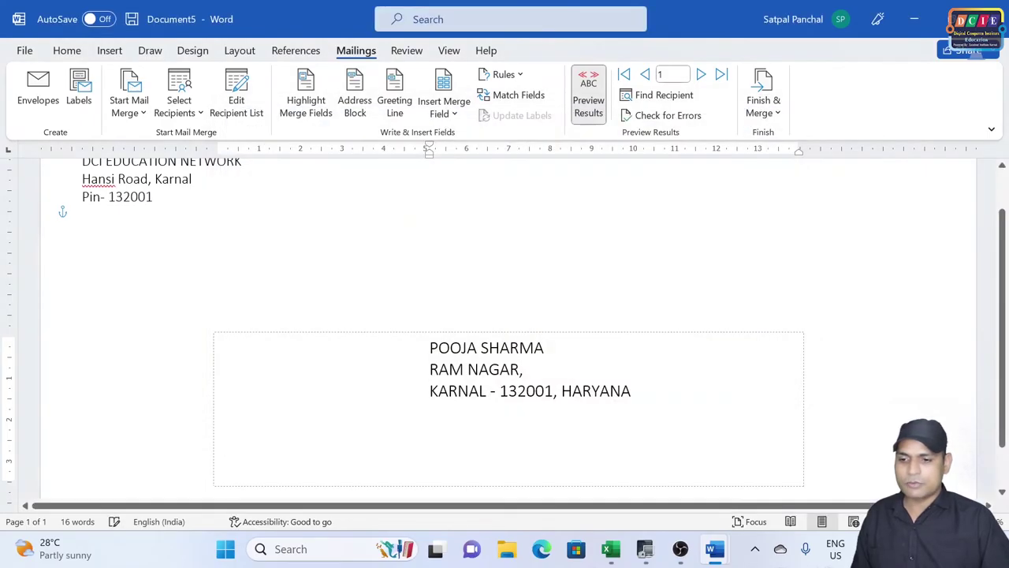
{"action": "key", "text": "alt+shift+k"}
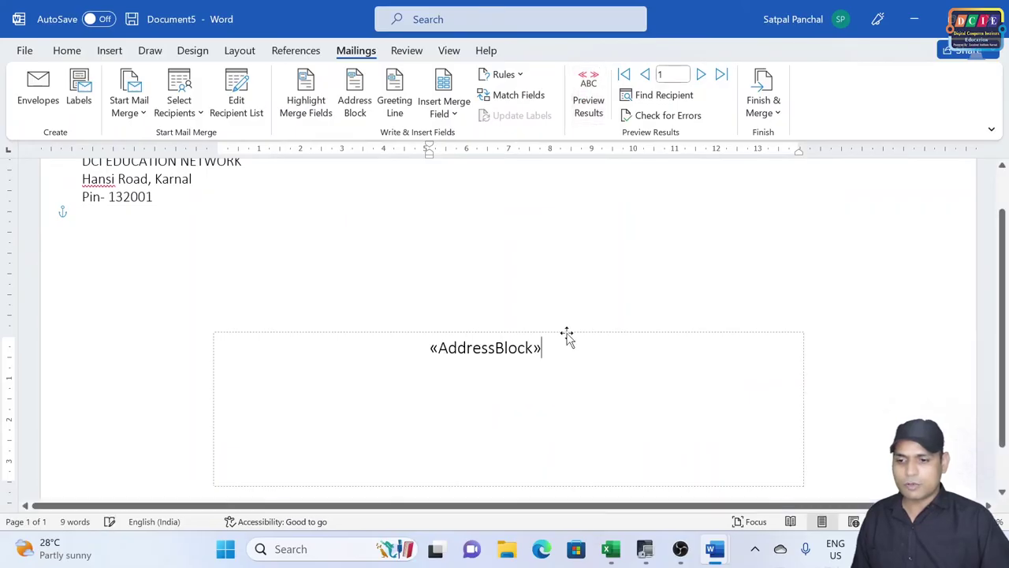
{"action": "key", "text": "BackSpace"}
{"action": "key", "text": "BackSpace"}
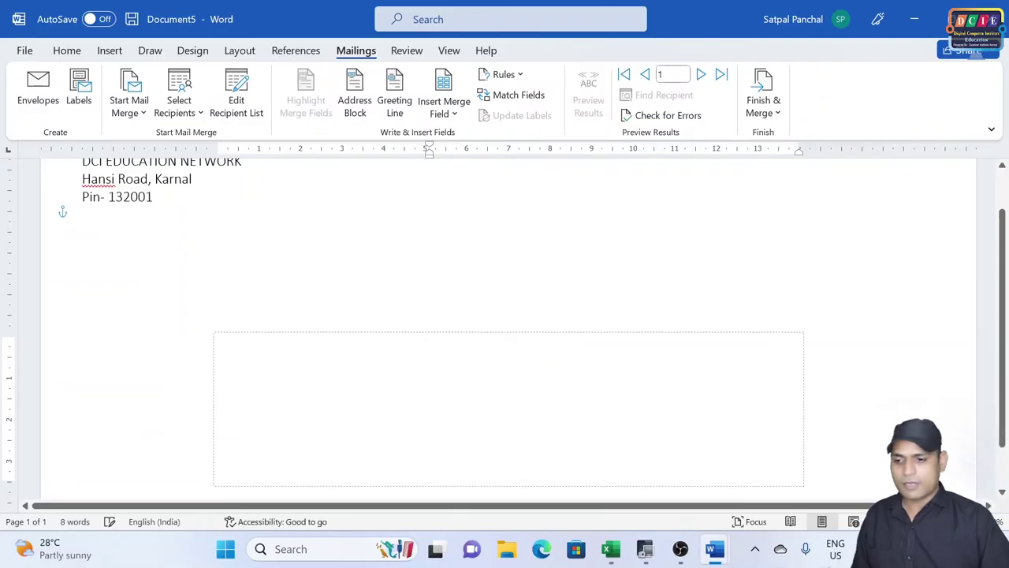
{"action": "left_click", "coordinate": [395, 95]}
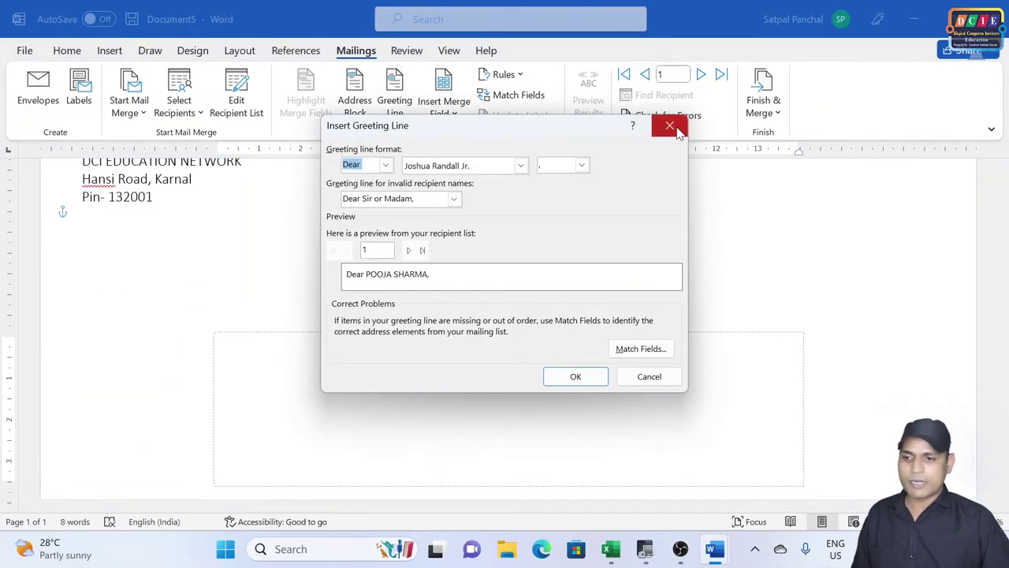
{"action": "left_click", "coordinate": [669, 126]}
Step: Compare recipient name formats in the Address Block dialog, then cancel without inserting
{"action": "left_click", "coordinate": [358, 97]}
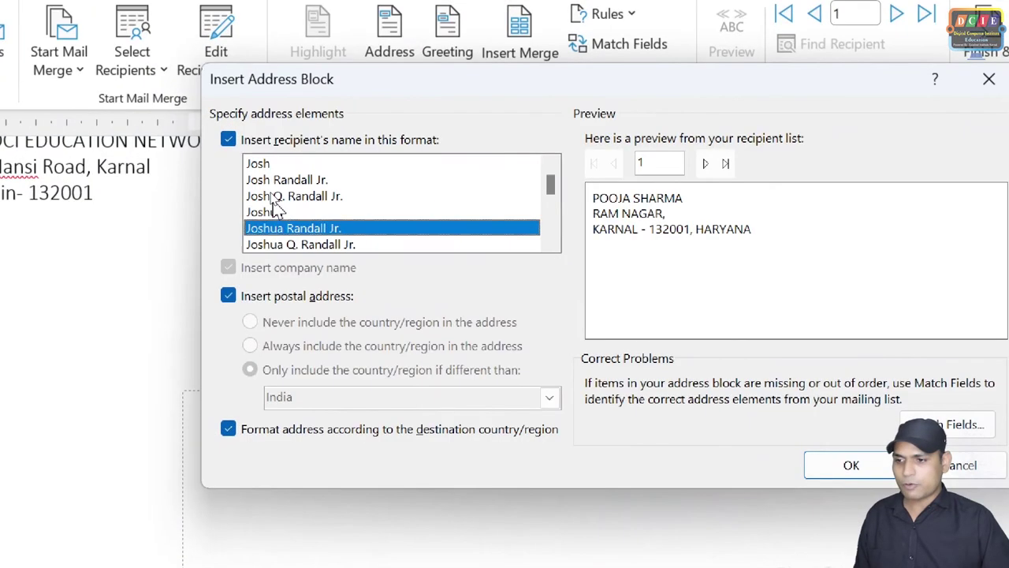
{"action": "left_click", "coordinate": [280, 184]}
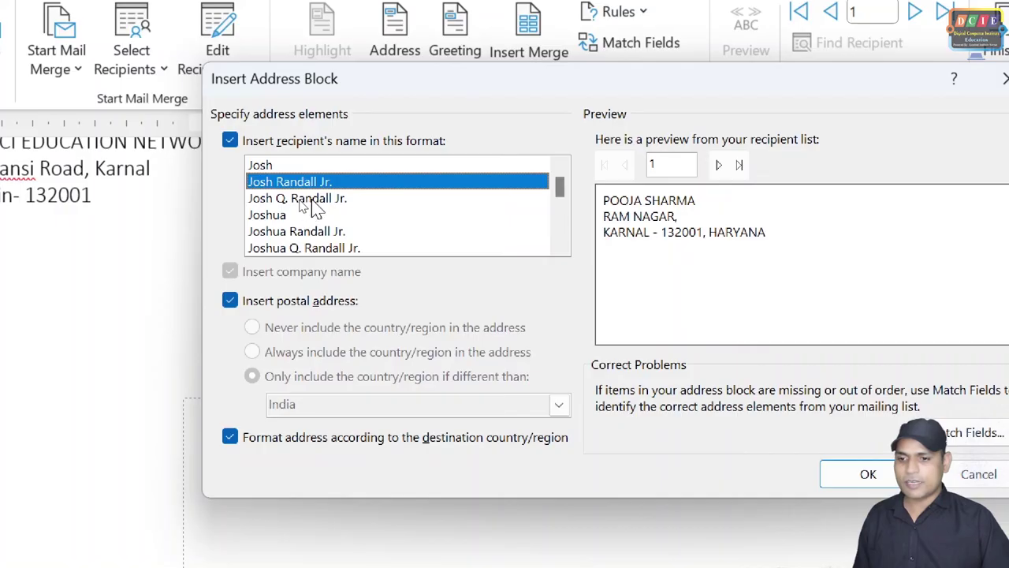
{"action": "left_click", "coordinate": [309, 200]}
{"action": "left_click", "coordinate": [285, 215]}
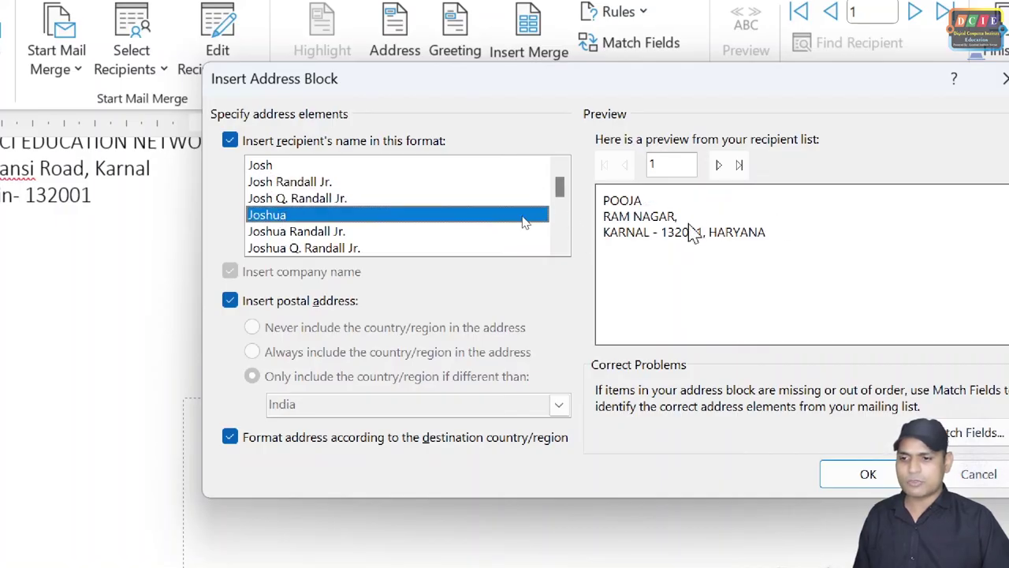
{"action": "left_click", "coordinate": [315, 231]}
{"action": "left_click", "coordinate": [338, 247]}
{"action": "left_click", "coordinate": [317, 231]}
{"action": "left_click", "coordinate": [327, 215]}
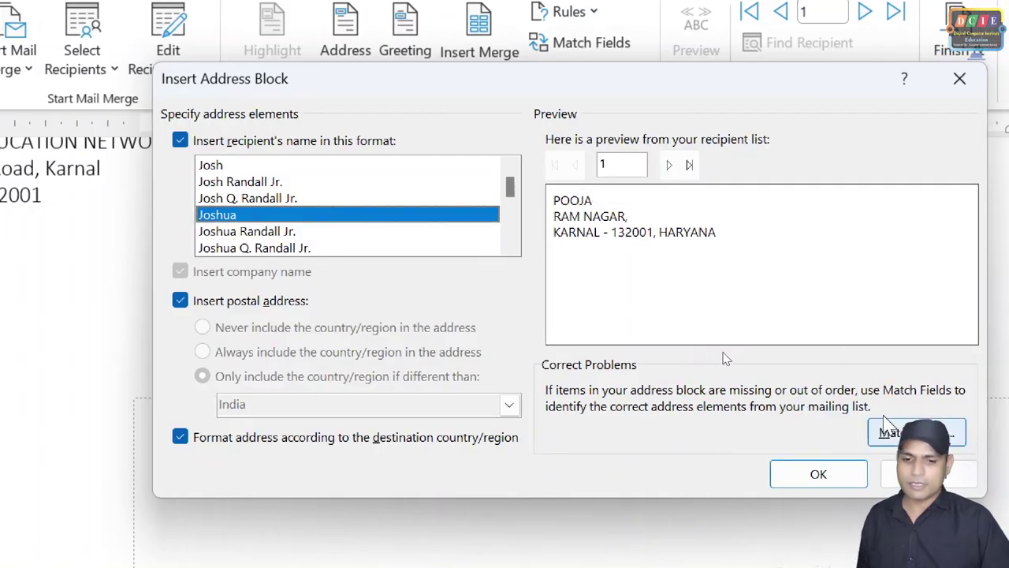
{"action": "left_click", "coordinate": [978, 474]}
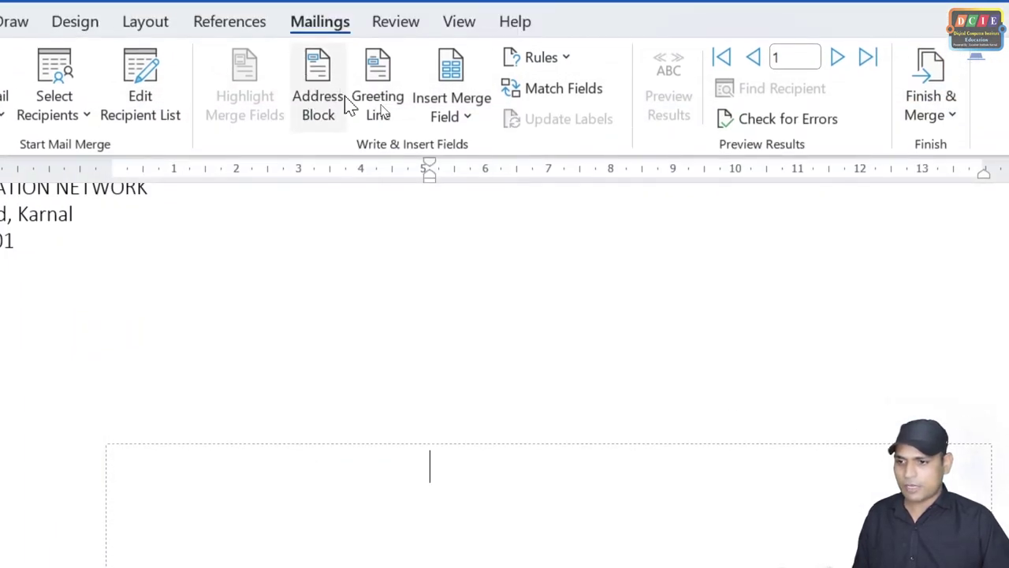
{"action": "left_click", "coordinate": [378, 84]}
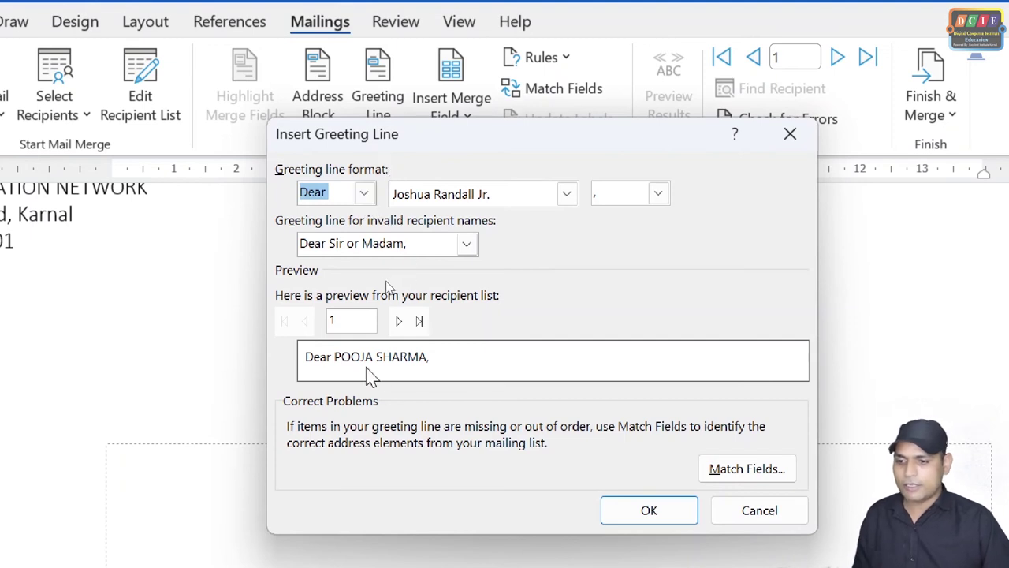
Step: Insert a 'Dear' greeting line, preview it for the first recipient, and start a new line
{"action": "left_click", "coordinate": [365, 193]}
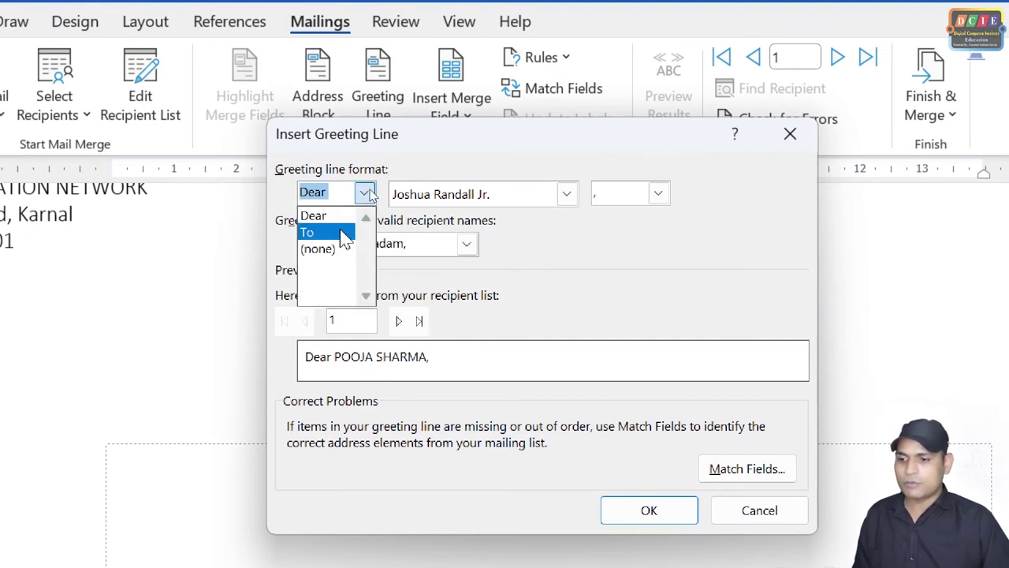
{"action": "left_click", "coordinate": [341, 231]}
{"action": "left_click", "coordinate": [365, 193]}
{"action": "left_click", "coordinate": [317, 216]}
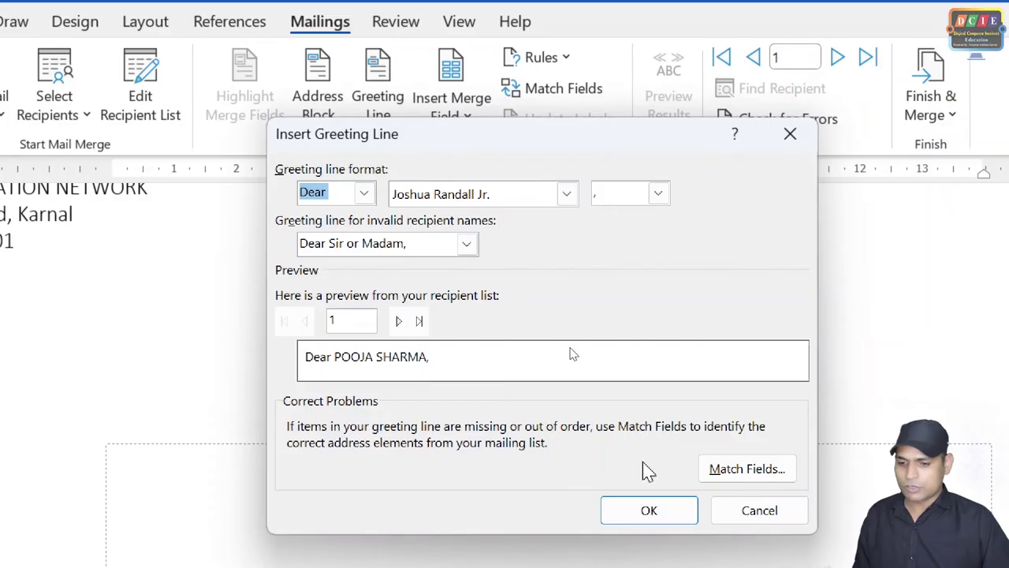
{"action": "left_click", "coordinate": [653, 509]}
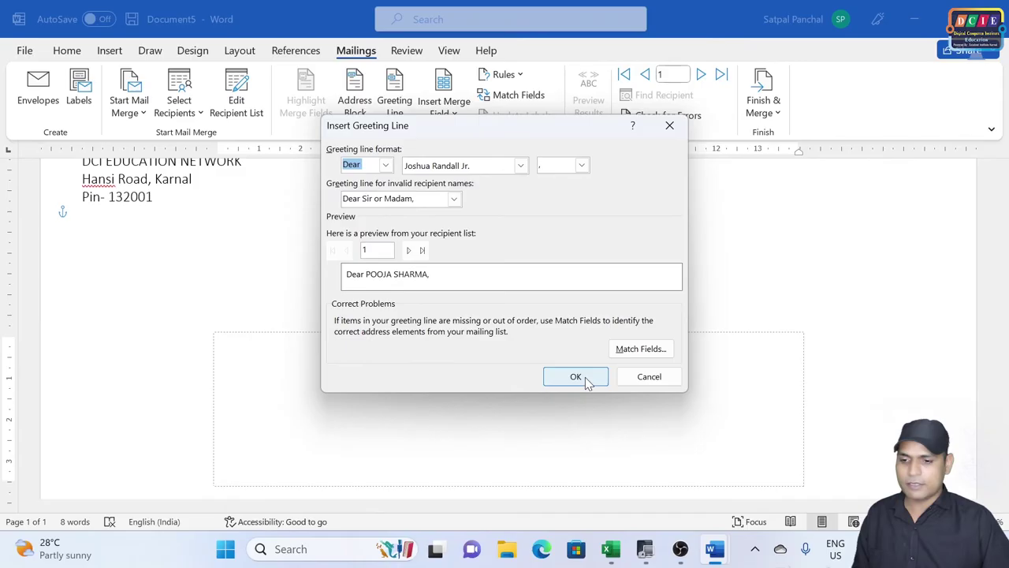
{"action": "left_click", "coordinate": [575, 377]}
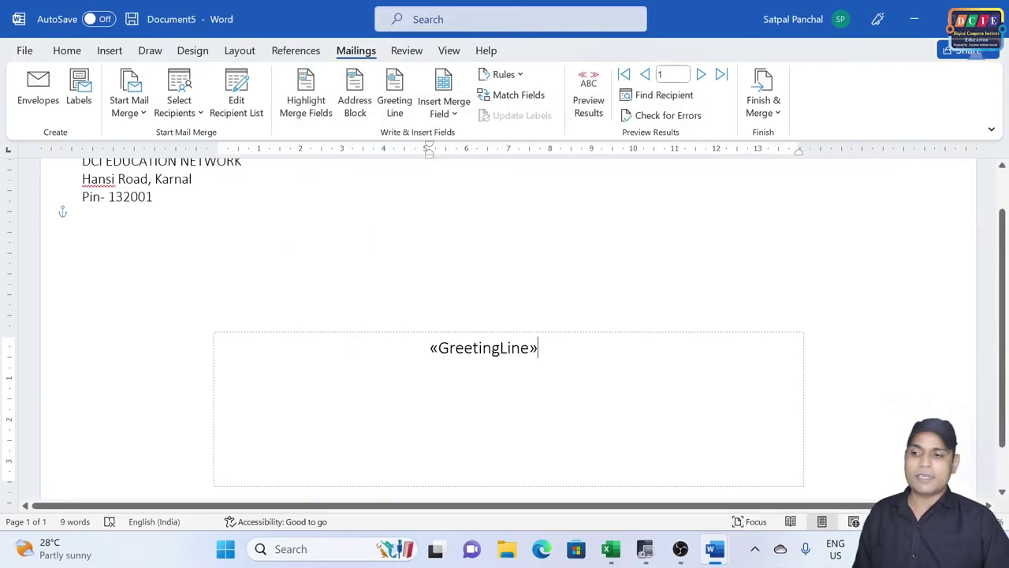
{"action": "left_click", "coordinate": [588, 93]}
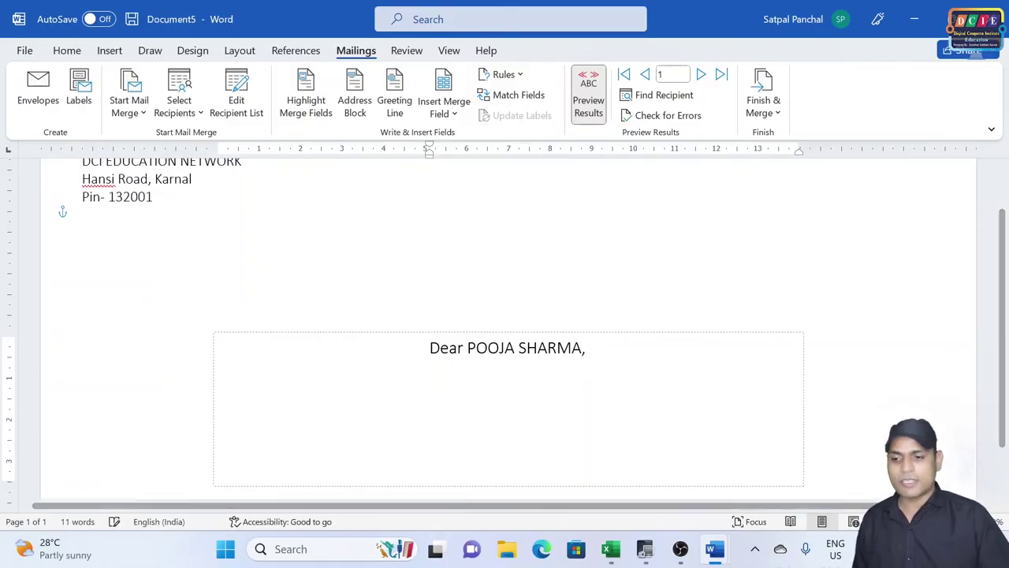
{"action": "key", "text": "Return"}
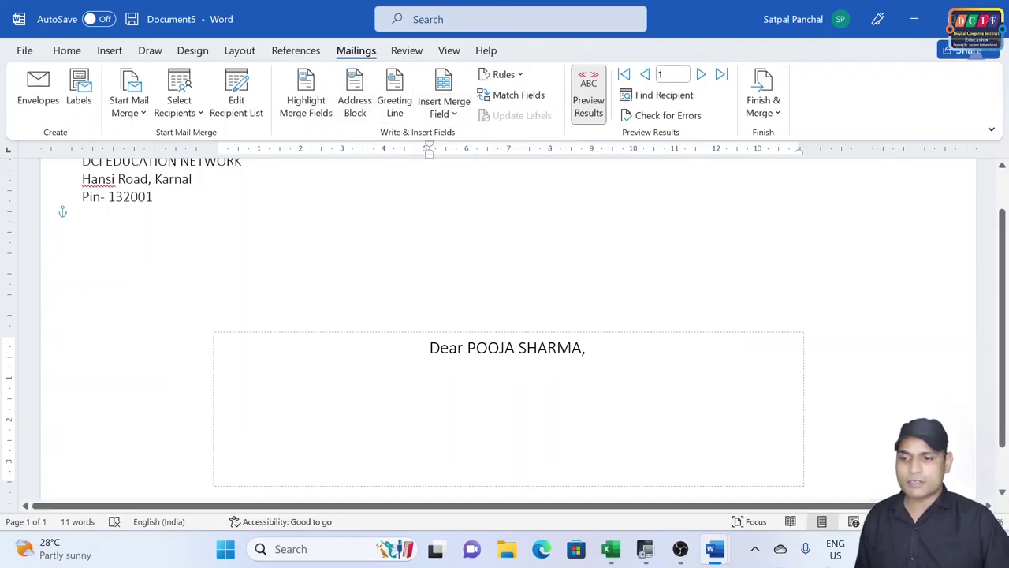
Step: Insert an address block below the greeting and preview the first recipient's full address
{"action": "left_click", "coordinate": [588, 95]}
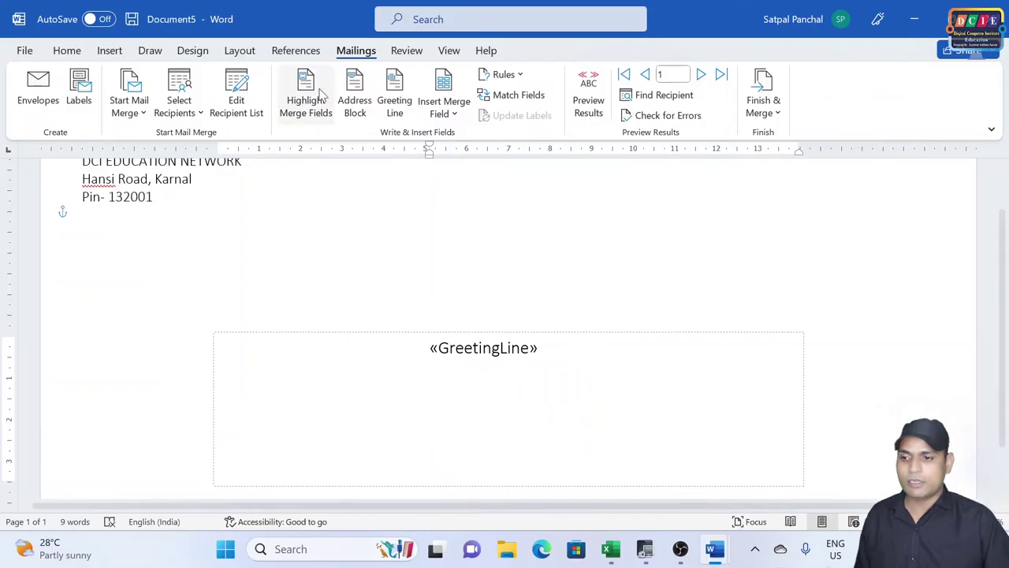
{"action": "left_click", "coordinate": [354, 85]}
{"action": "left_click", "coordinate": [666, 379]}
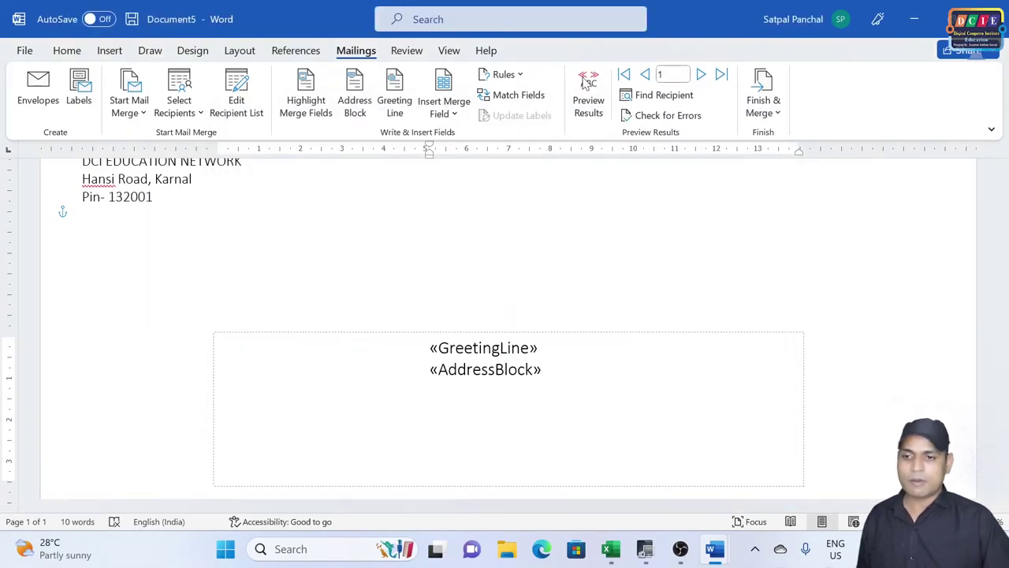
{"action": "left_click", "coordinate": [585, 86]}
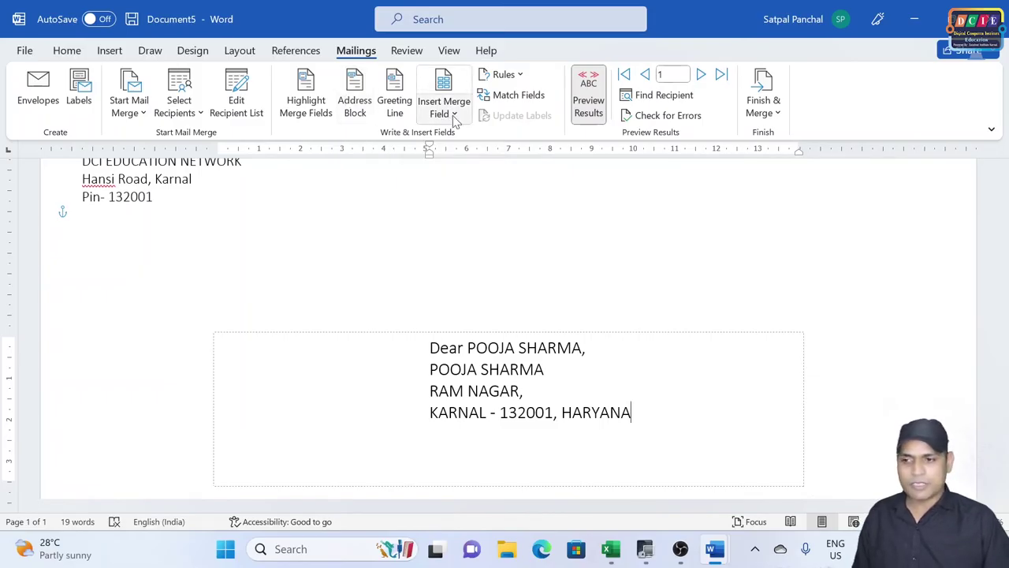
Step: Toggle Preview Results off and on, then place the caret below the PIN code line
{"action": "left_click", "coordinate": [589, 96]}
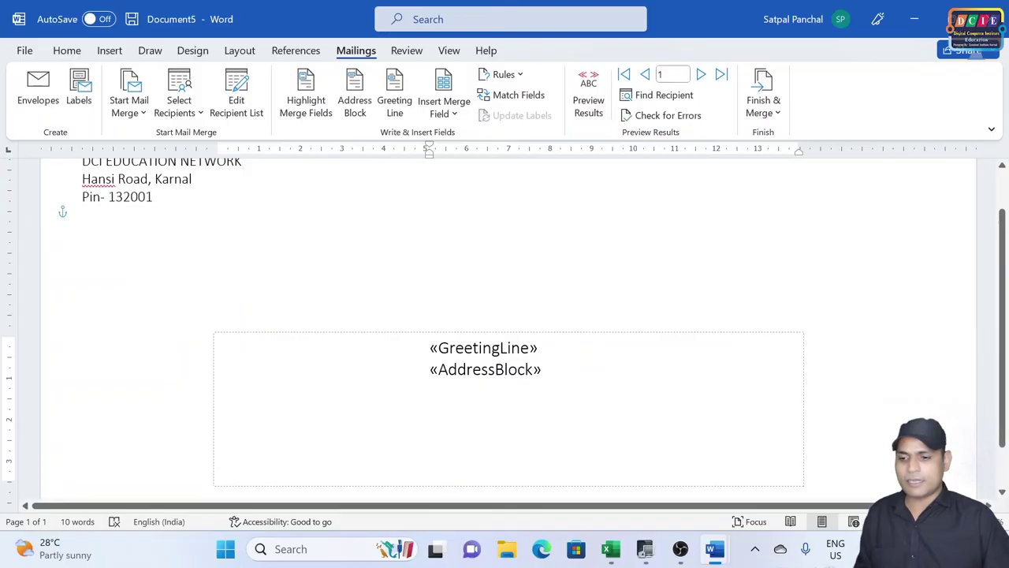
{"action": "left_click", "coordinate": [588, 97]}
{"action": "left_click", "coordinate": [603, 295]}
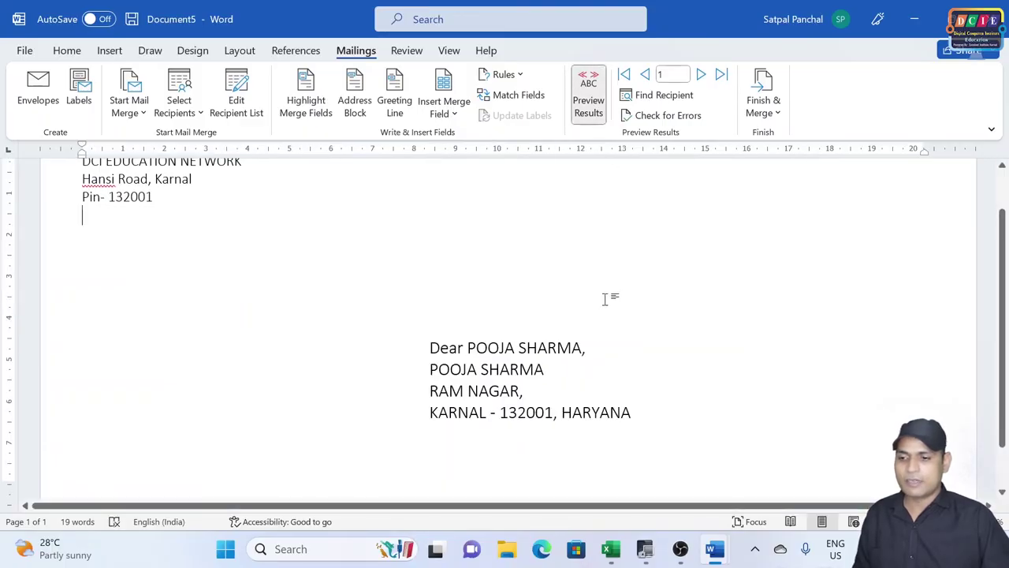
{"action": "scroll", "coordinate": [604, 295], "scroll_direction": "down", "scroll_amount": 2}
{"action": "scroll", "coordinate": [604, 295], "scroll_direction": "up", "scroll_amount": 3}
{"action": "scroll", "coordinate": [604, 294], "scroll_direction": "down", "scroll_amount": 2, "text": "ctrl"}
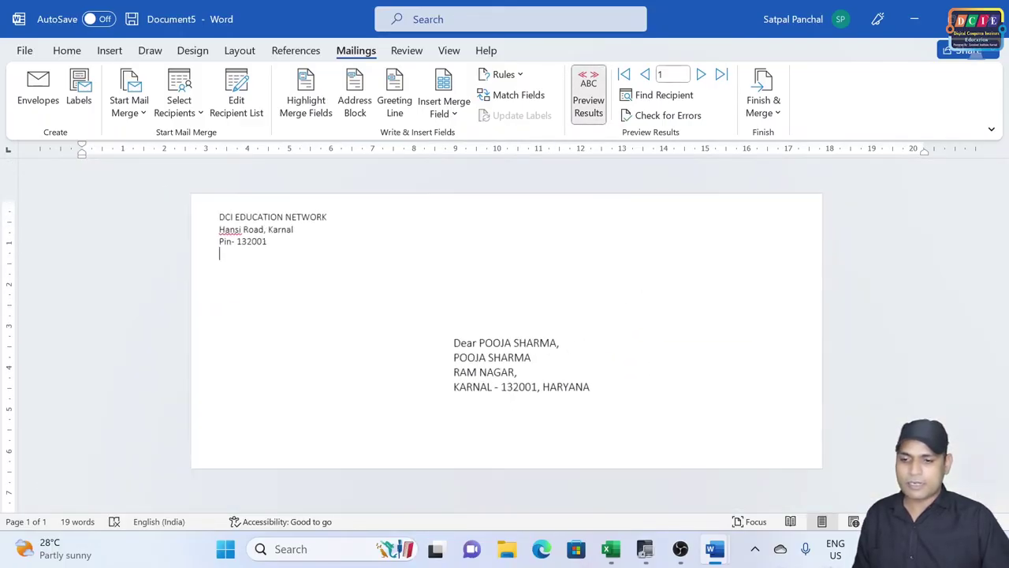
{"action": "left_click", "coordinate": [209, 253]}
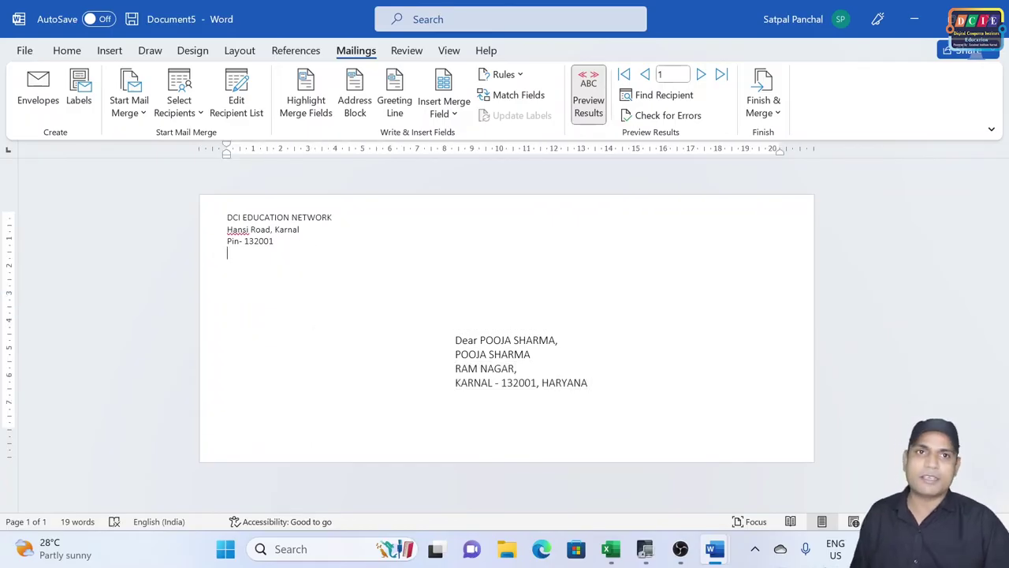
Step: Highlight the merge fields in grey and start a new document from the File menu
{"action": "left_click", "coordinate": [308, 97]}
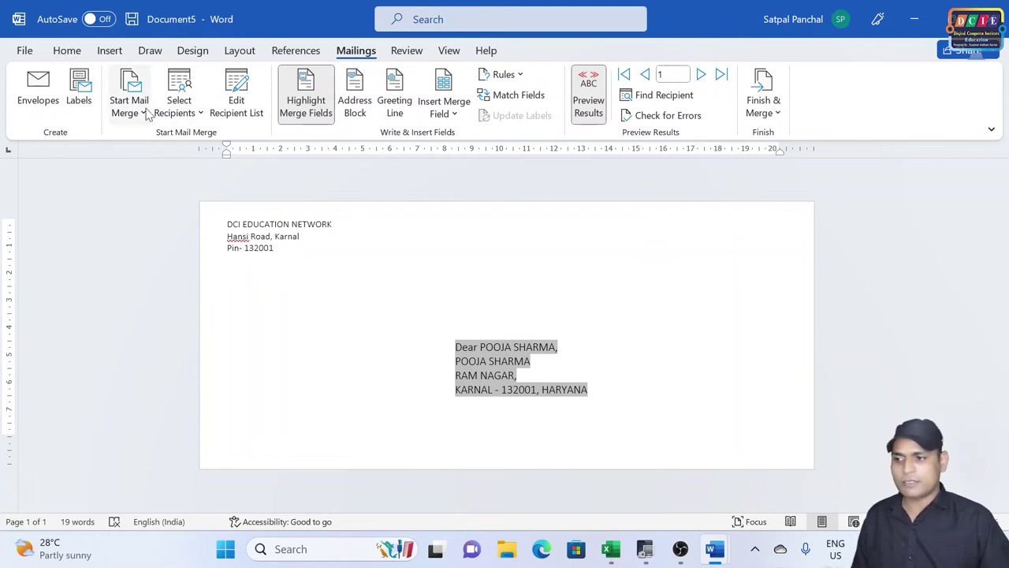
{"action": "left_click", "coordinate": [24, 50]}
Step: Make a new blank document a Letters mail merge, then open the recent Interview Letter file
{"action": "left_click", "coordinate": [221, 146]}
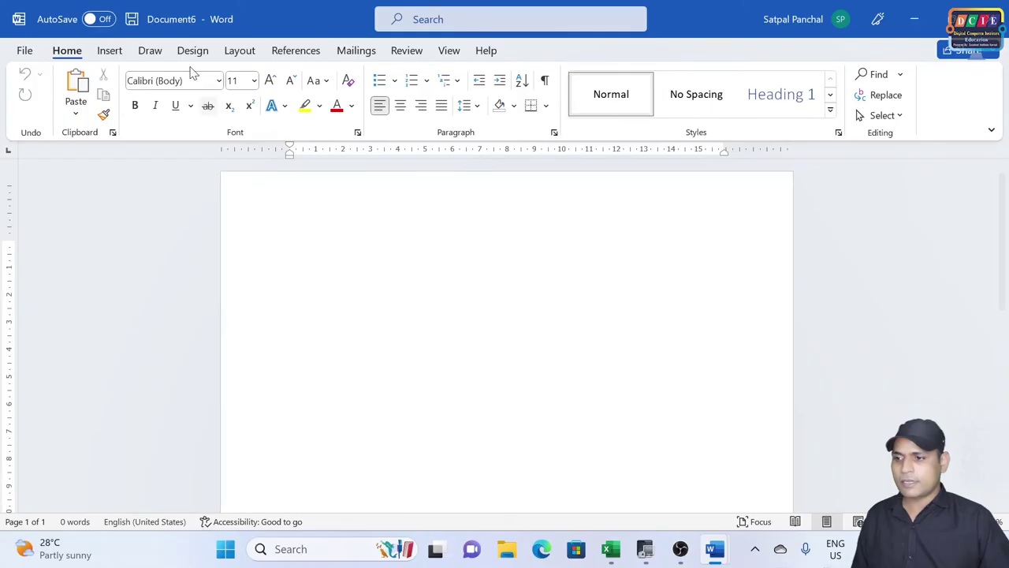
{"action": "left_click", "coordinate": [355, 52]}
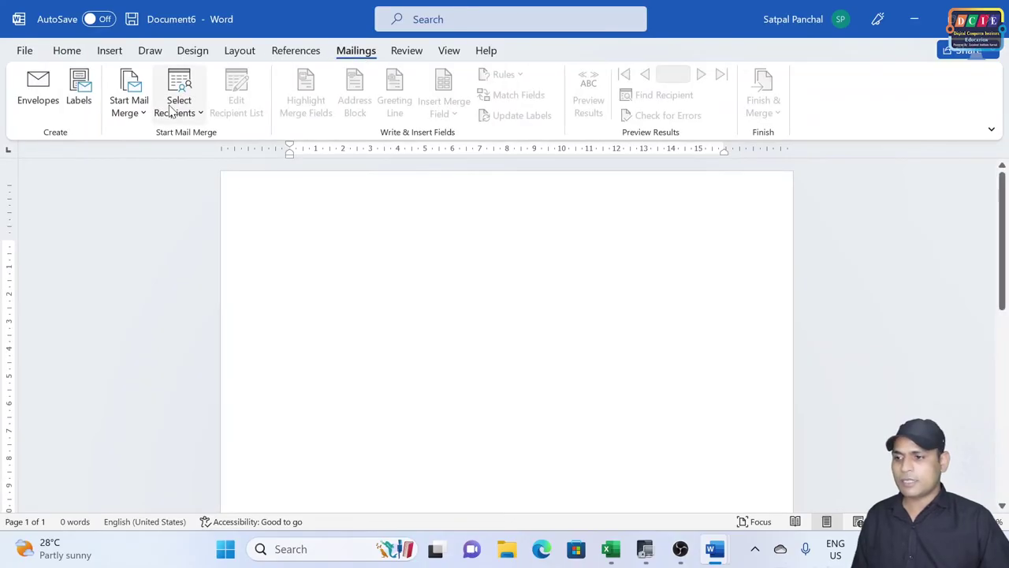
{"action": "left_click", "coordinate": [140, 110]}
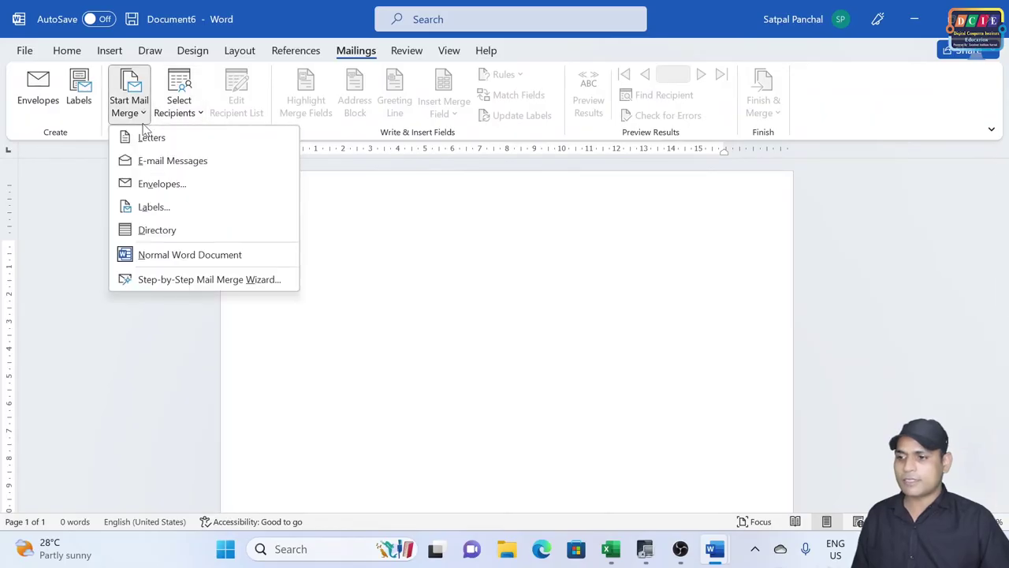
{"action": "left_click", "coordinate": [192, 142]}
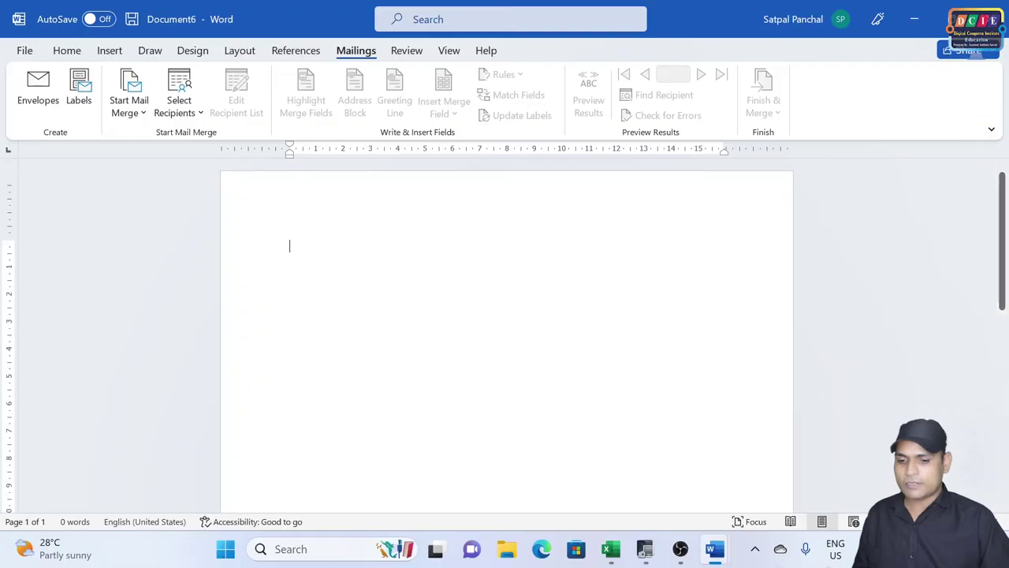
{"action": "left_click", "coordinate": [299, 386]}
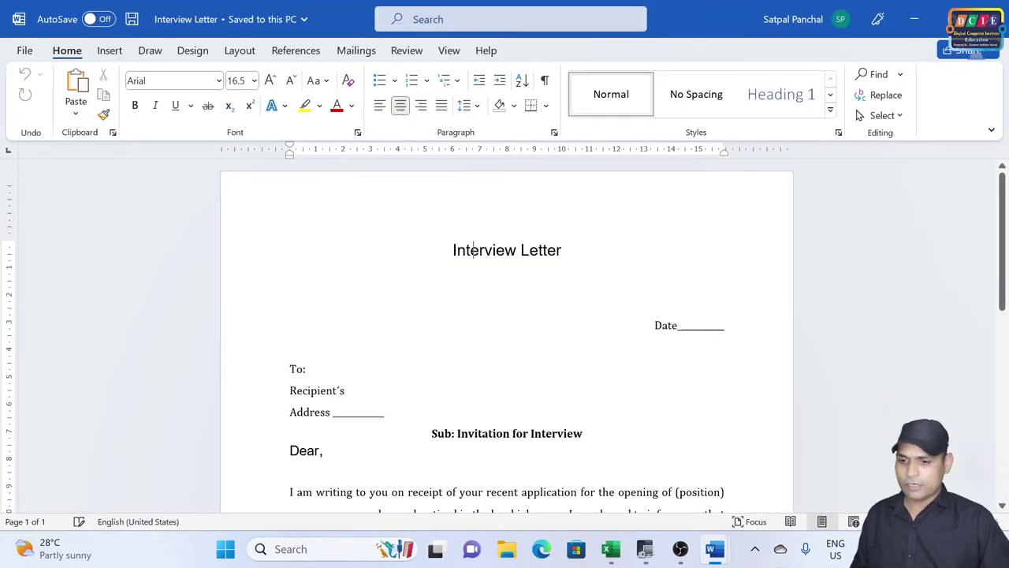
Step: Copy the full Interview Letter text and paste it into Document6, then scroll through the result
{"action": "left_click", "coordinate": [525, 353]}
{"action": "key", "text": "ctrl+a"}
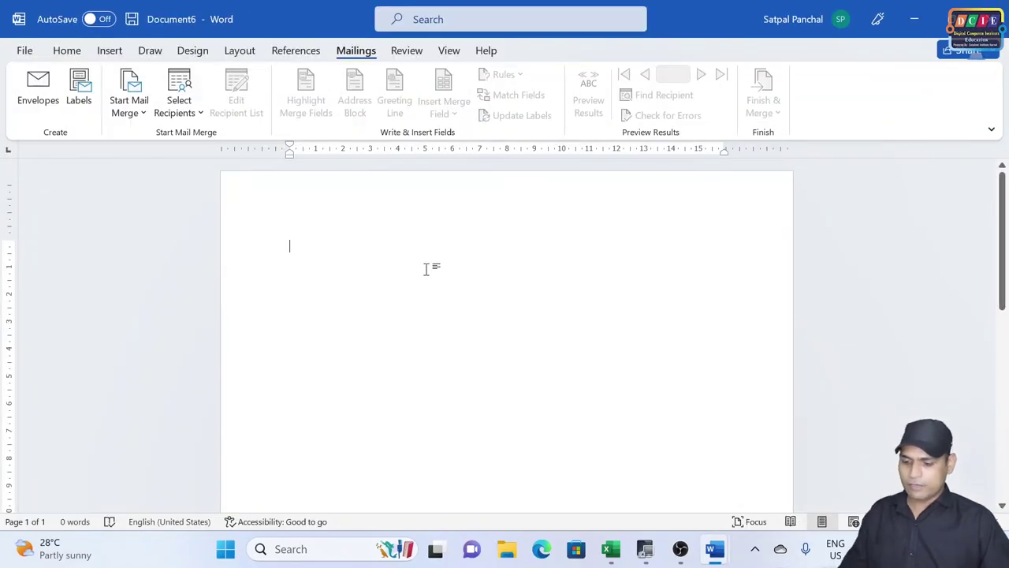
{"action": "key", "text": "ctrl+v"}
{"action": "scroll", "coordinate": [425, 269], "scroll_direction": "up", "scroll_amount": 2}
{"action": "scroll", "coordinate": [425, 268], "scroll_direction": "up", "scroll_amount": 2}
{"action": "scroll", "coordinate": [505, 331], "scroll_direction": "up", "scroll_amount": 2}
{"action": "scroll", "coordinate": [505, 331], "scroll_direction": "up", "scroll_amount": 2}
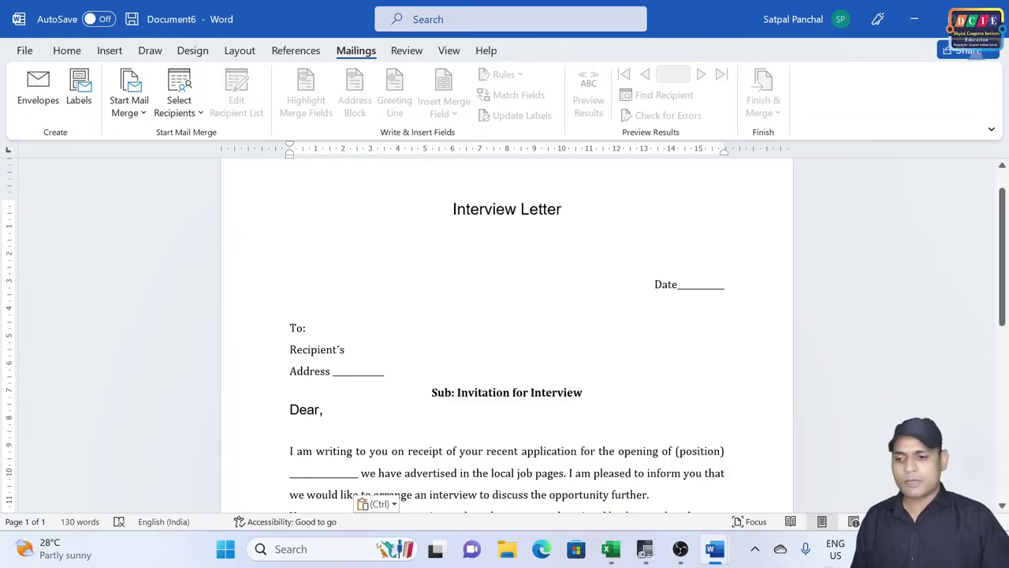
{"action": "scroll", "coordinate": [505, 339], "scroll_direction": "down", "scroll_amount": 1}
{"action": "scroll", "coordinate": [505, 339], "scroll_direction": "down", "scroll_amount": 1}
{"action": "scroll", "coordinate": [504, 339], "scroll_direction": "down", "scroll_amount": 1}
{"action": "scroll", "coordinate": [505, 339], "scroll_direction": "down", "scroll_amount": 1}
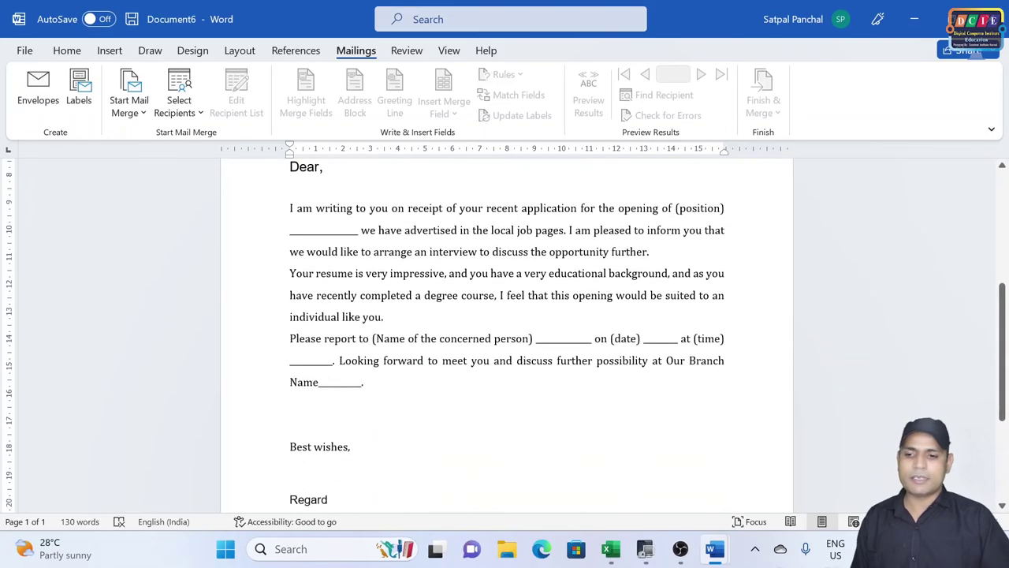
{"action": "scroll", "coordinate": [505, 339], "scroll_direction": "up", "scroll_amount": 1}
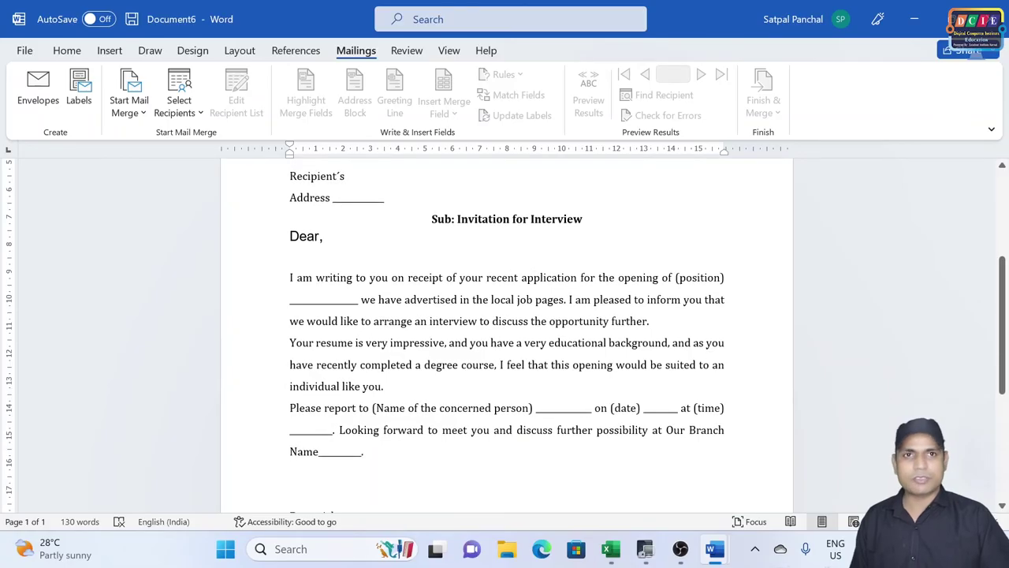
{"action": "scroll", "coordinate": [505, 339], "scroll_direction": "down", "scroll_amount": 1}
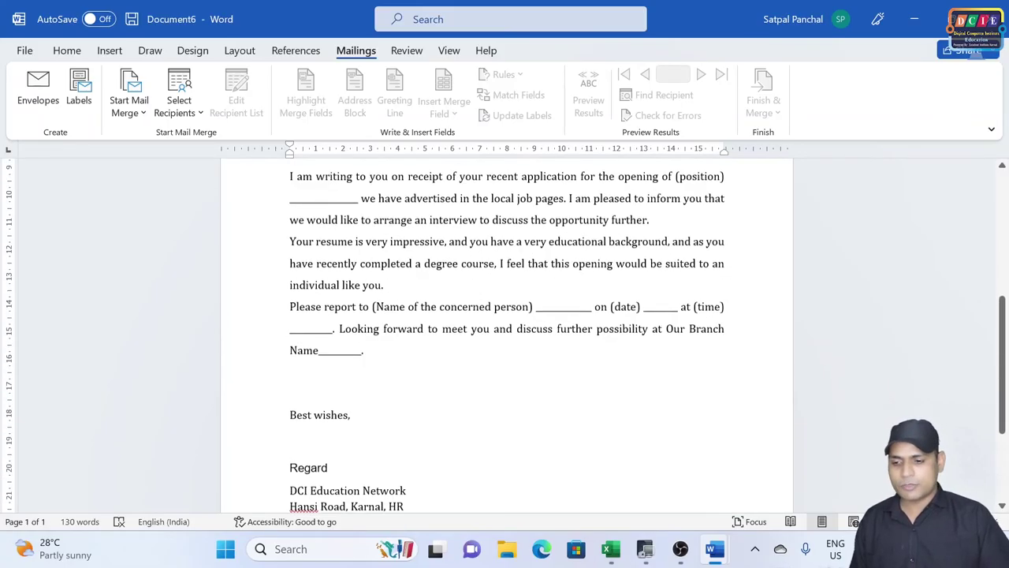
{"action": "scroll", "coordinate": [505, 339], "scroll_direction": "down", "scroll_amount": 3}
{"action": "scroll", "coordinate": [505, 339], "scroll_direction": "up", "scroll_amount": 1}
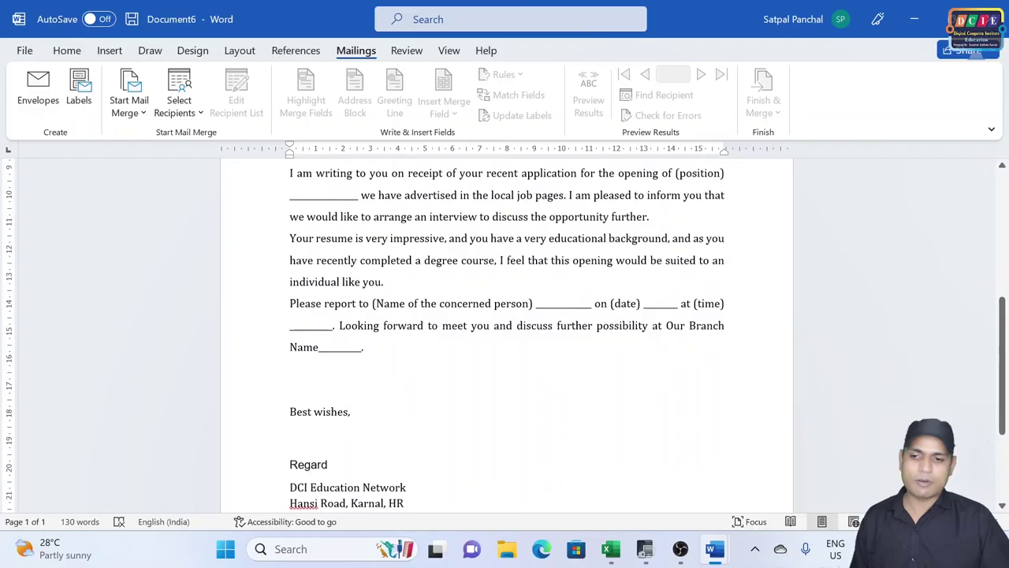
{"action": "scroll", "coordinate": [505, 339], "scroll_direction": "up", "scroll_amount": 2}
{"action": "scroll", "coordinate": [504, 339], "scroll_direction": "up", "scroll_amount": 2}
{"action": "scroll", "coordinate": [504, 339], "scroll_direction": "up", "scroll_amount": 2}
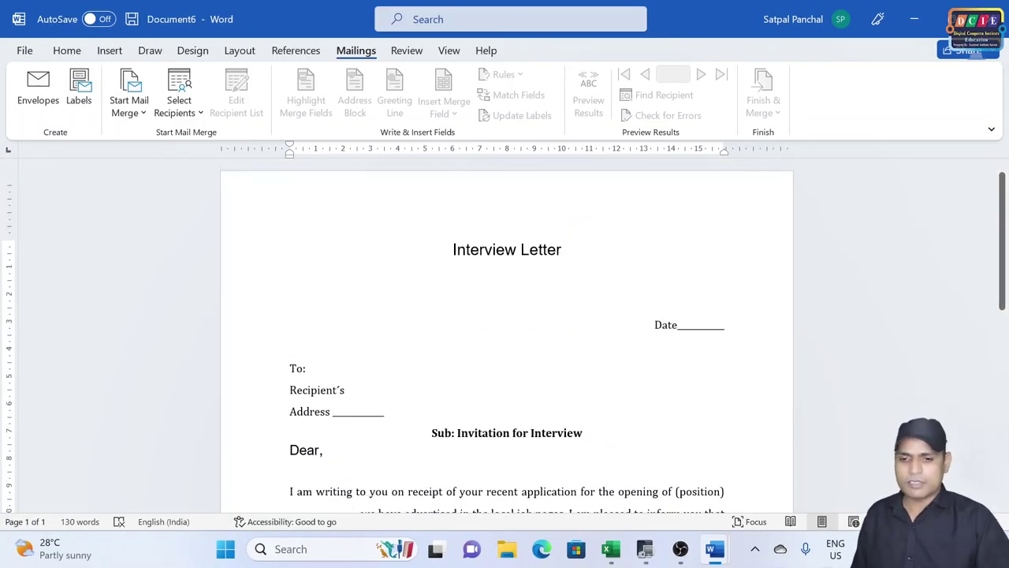
Step: Replace the underscores after Date with the date 01-04-2023
{"action": "key", "text": "BackSpace"}
{"action": "key", "text": "BackSpace"}
{"action": "key", "text": "BackSpace"}
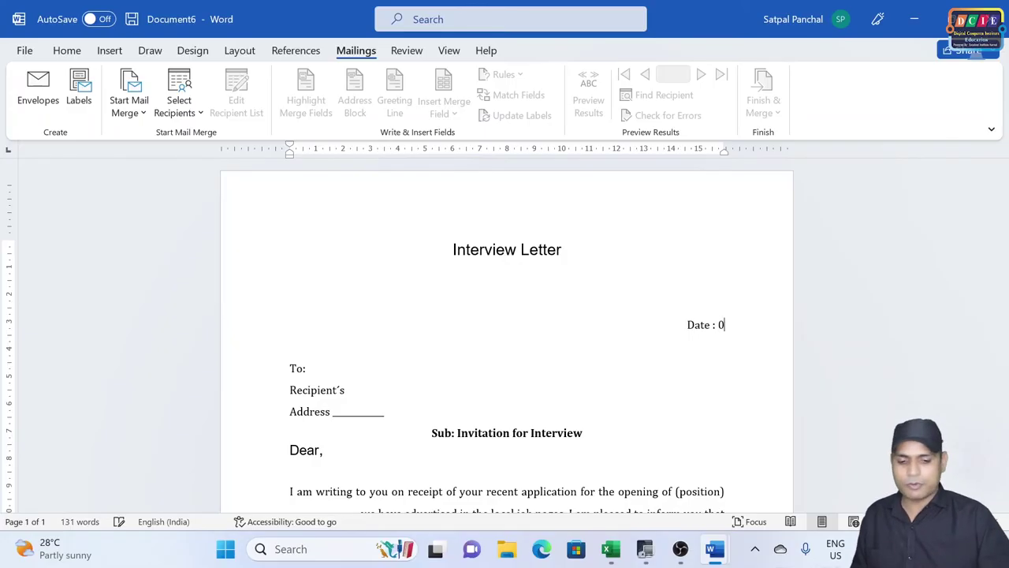
{"action": "type", "text": "4-2023"}
{"action": "scroll", "coordinate": [504, 336], "scroll_direction": "down", "scroll_amount": 2}
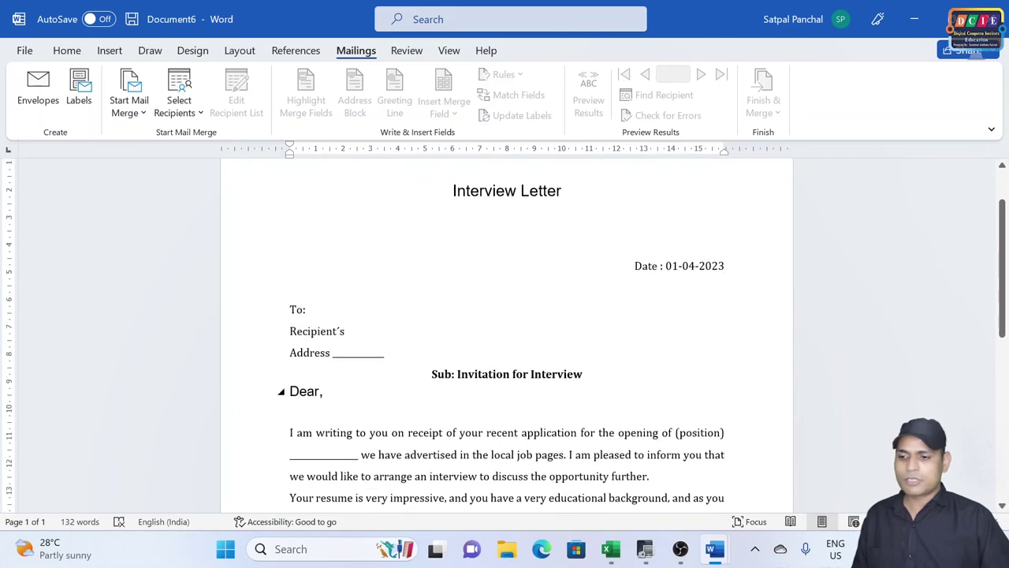
{"action": "scroll", "coordinate": [270, 288], "scroll_direction": "down", "scroll_amount": 1}
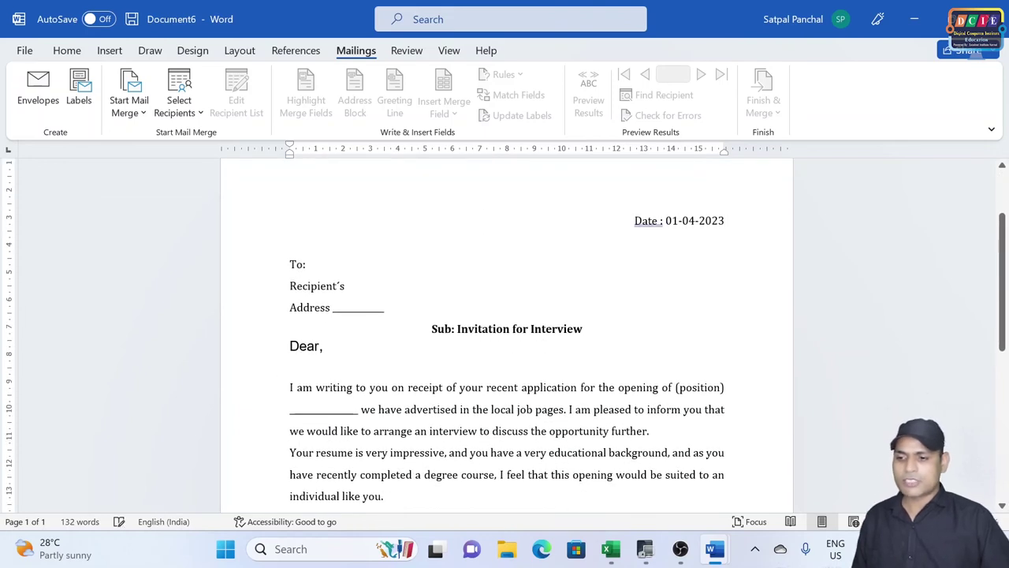
{"action": "scroll", "coordinate": [505, 335], "scroll_direction": "down", "scroll_amount": 1}
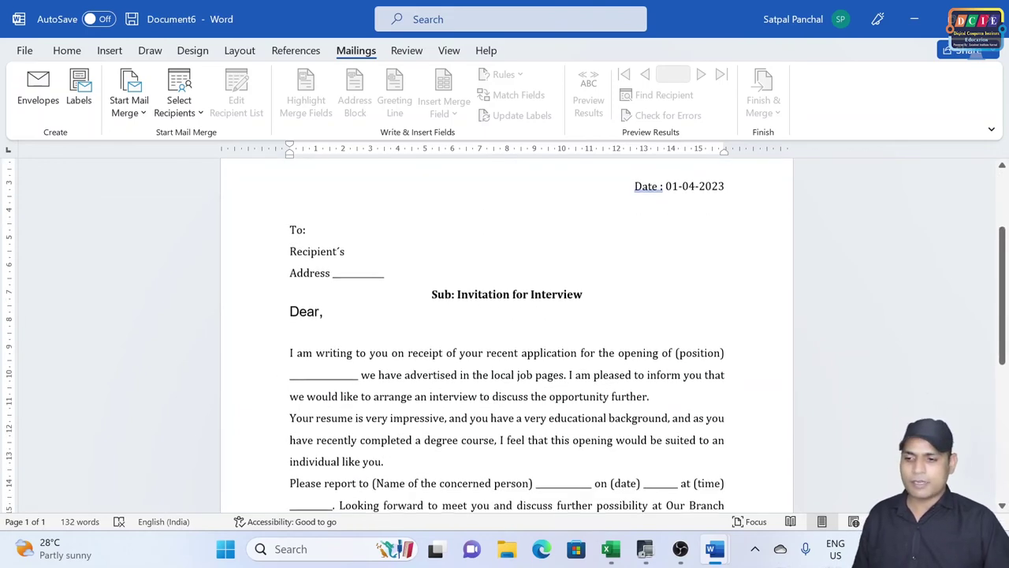
{"action": "scroll", "coordinate": [504, 336], "scroll_direction": "down", "scroll_amount": 1}
{"action": "scroll", "coordinate": [505, 336], "scroll_direction": "down", "scroll_amount": 1}
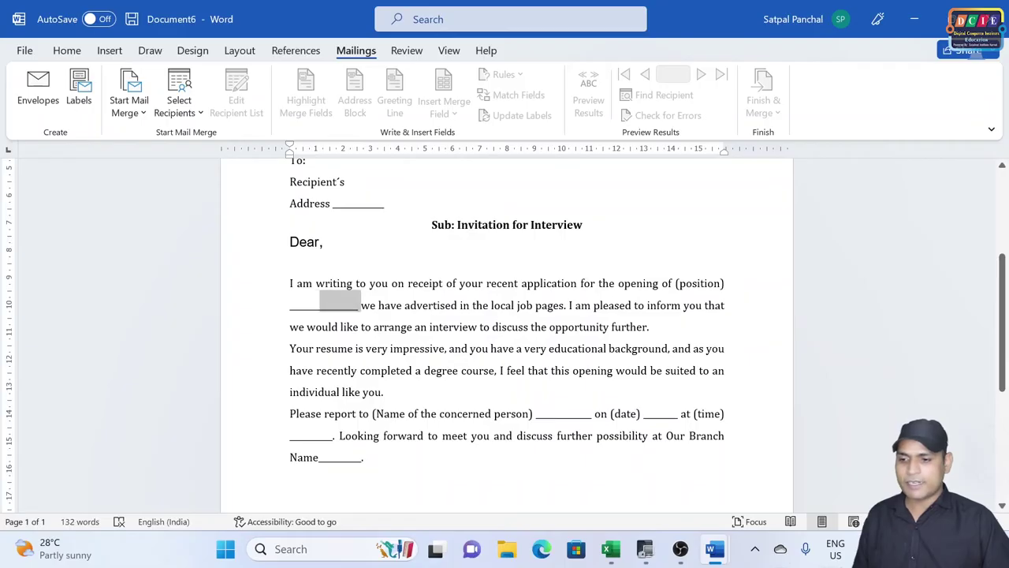
Step: Review the position, concerned-person, date and time placeholder blanks in the letter body
{"action": "left_click_drag", "start_coordinate": [360, 308], "coordinate": [291, 309]}
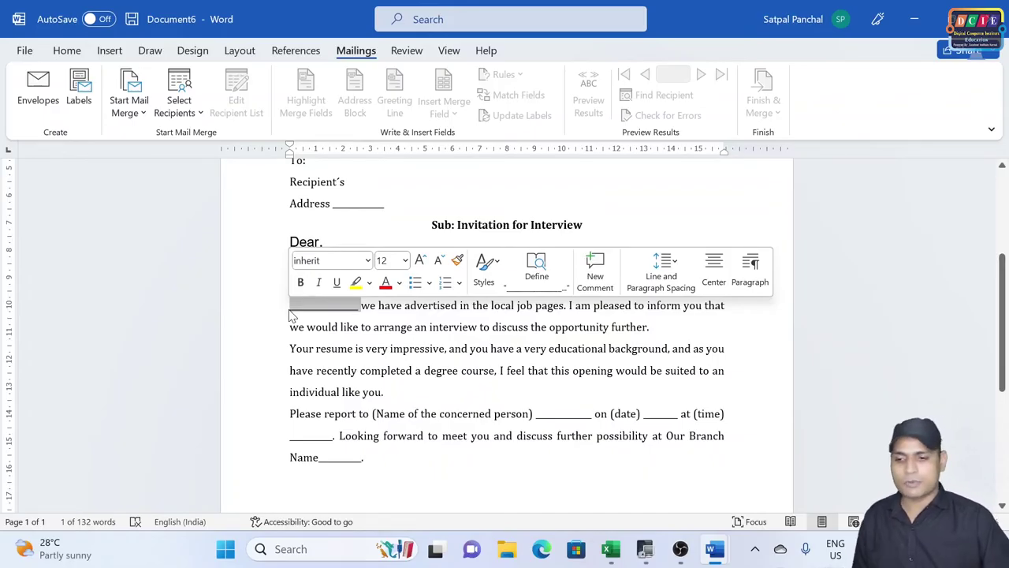
{"action": "scroll", "coordinate": [504, 331], "scroll_direction": "down", "scroll_amount": 2}
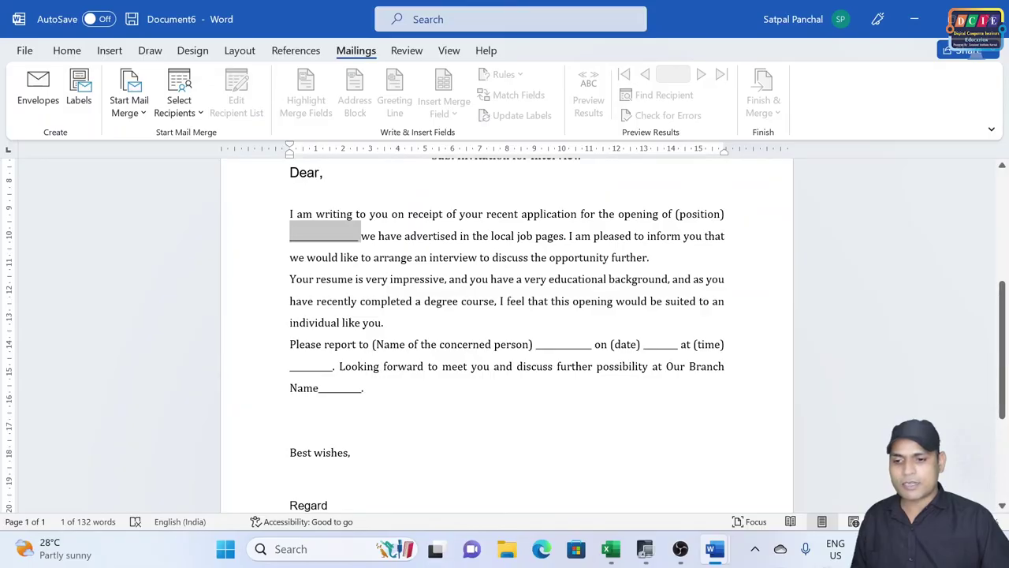
{"action": "left_click_drag", "start_coordinate": [594, 344], "coordinate": [375, 344]}
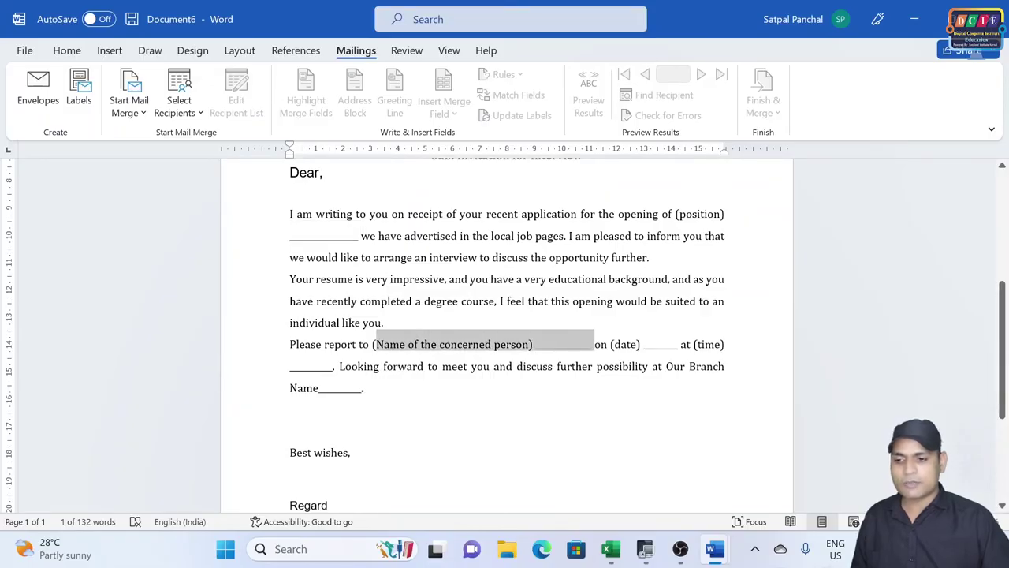
{"action": "left_click", "coordinate": [644, 345]}
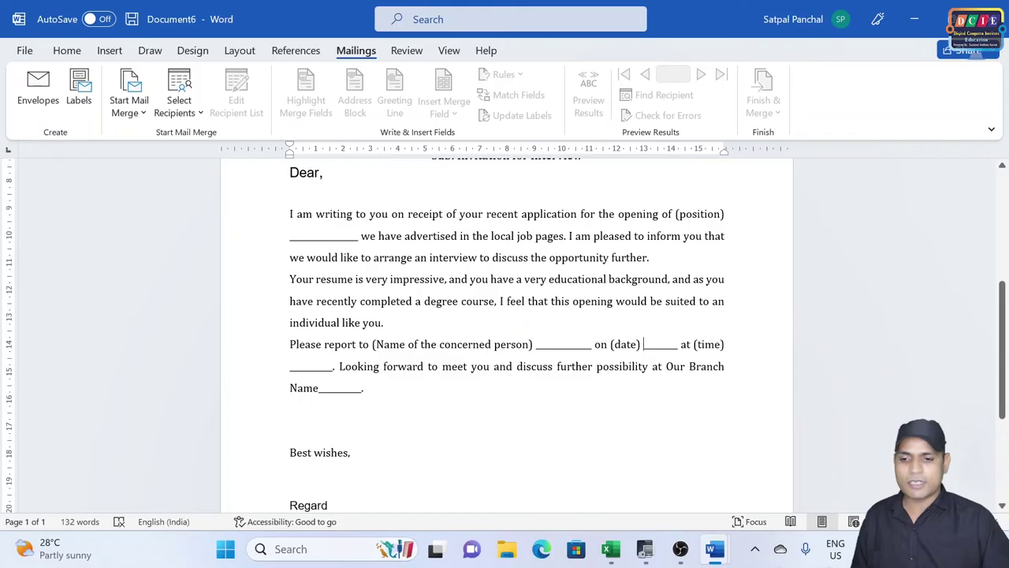
{"action": "left_click", "coordinate": [290, 366]}
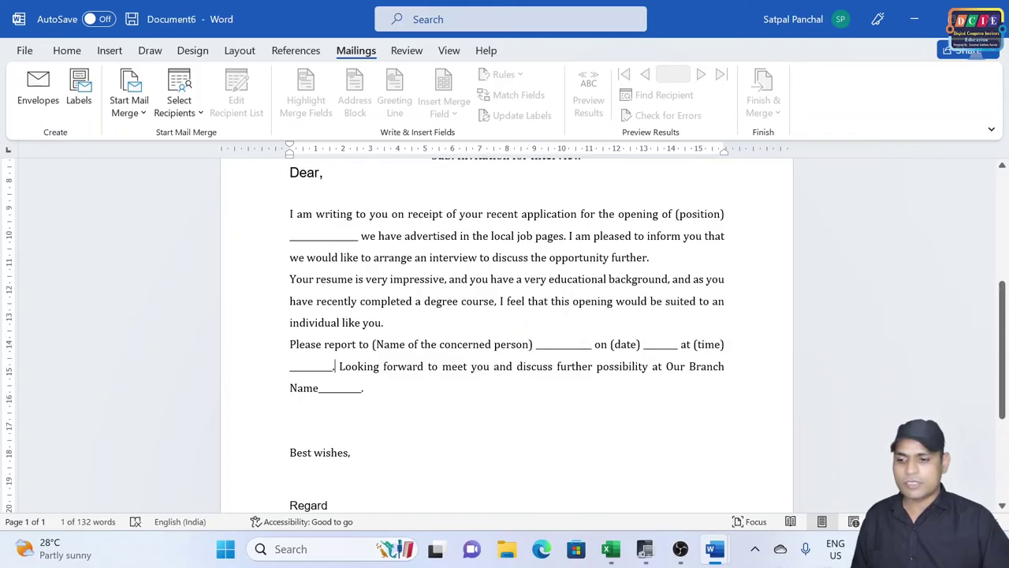
{"action": "scroll", "coordinate": [504, 336], "scroll_direction": "down", "scroll_amount": 1}
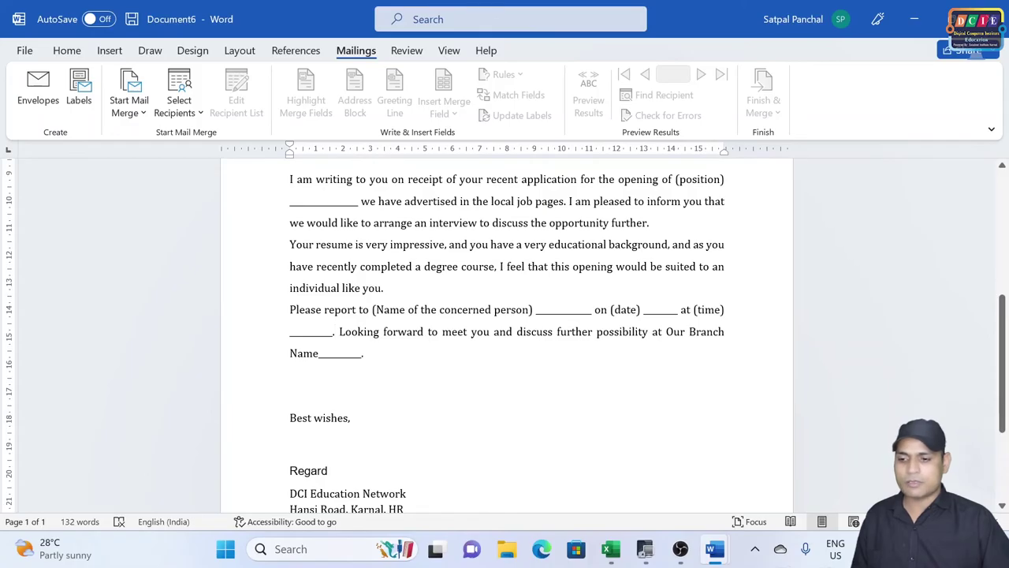
{"action": "scroll", "coordinate": [504, 336], "scroll_direction": "up", "scroll_amount": 3}
{"action": "scroll", "coordinate": [505, 336], "scroll_direction": "up", "scroll_amount": 1}
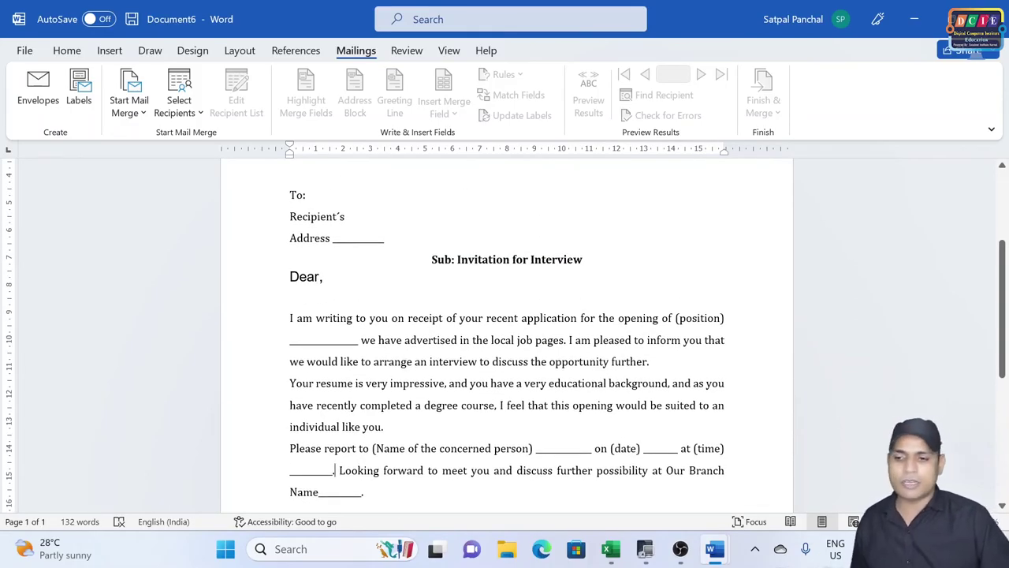
{"action": "scroll", "coordinate": [505, 336], "scroll_direction": "up", "scroll_amount": 1}
{"action": "scroll", "coordinate": [504, 336], "scroll_direction": "up", "scroll_amount": 1}
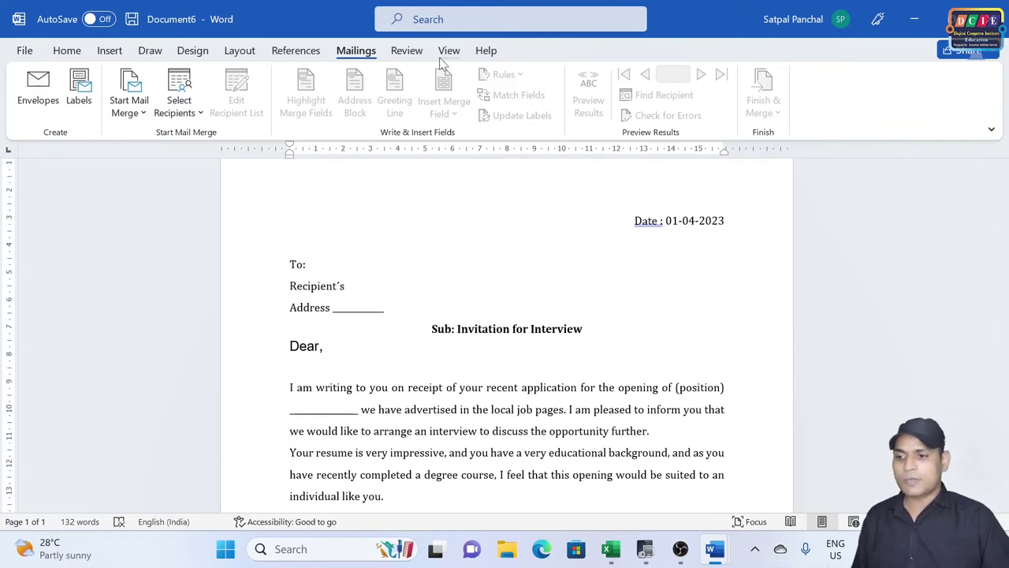
Step: Start a new recipient list, cancel the empty New Address List, and reopen Select Recipients
{"action": "left_click", "coordinate": [195, 110]}
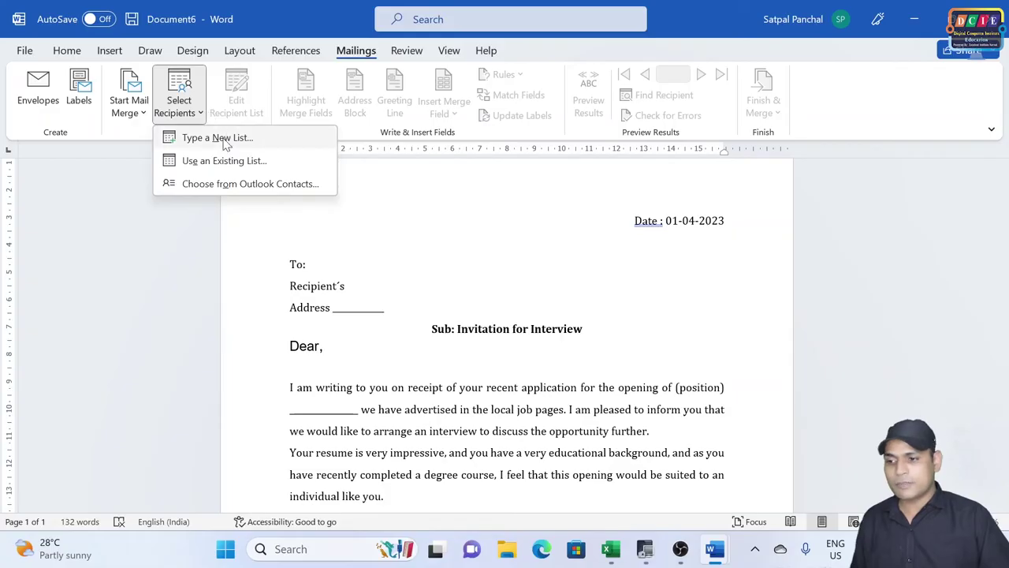
{"action": "left_click", "coordinate": [226, 139]}
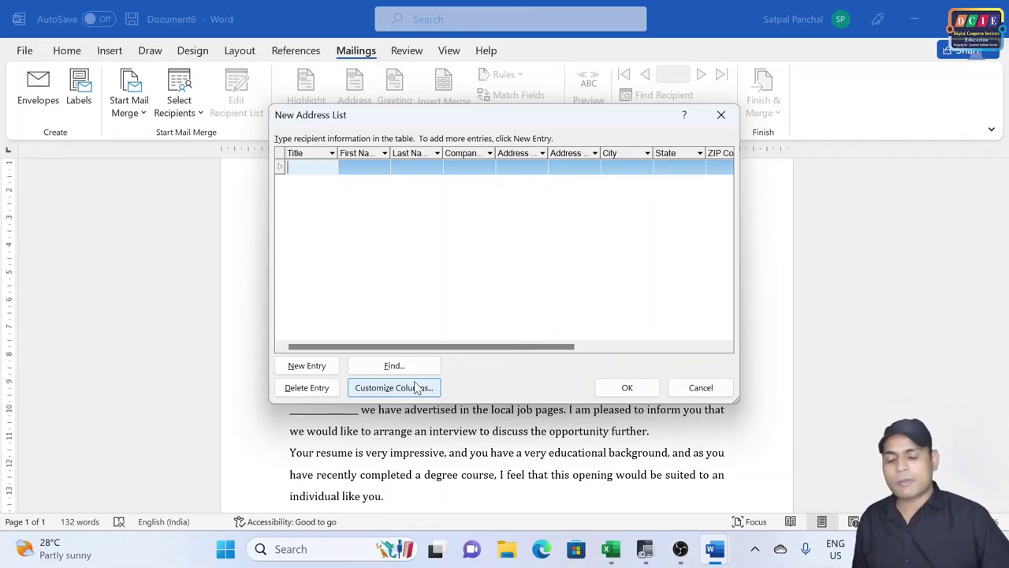
{"action": "left_click", "coordinate": [700, 387]}
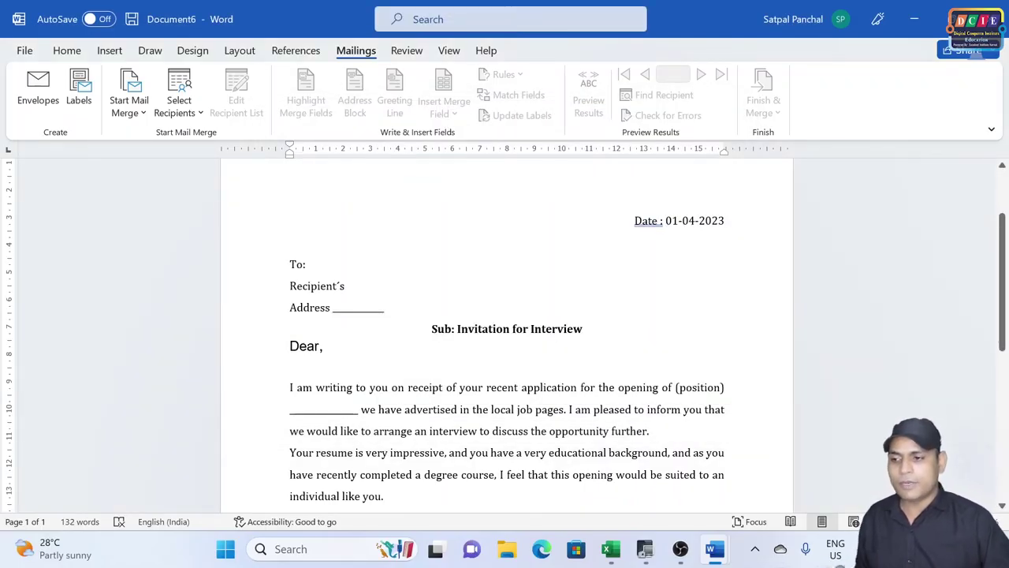
{"action": "left_click", "coordinate": [179, 102]}
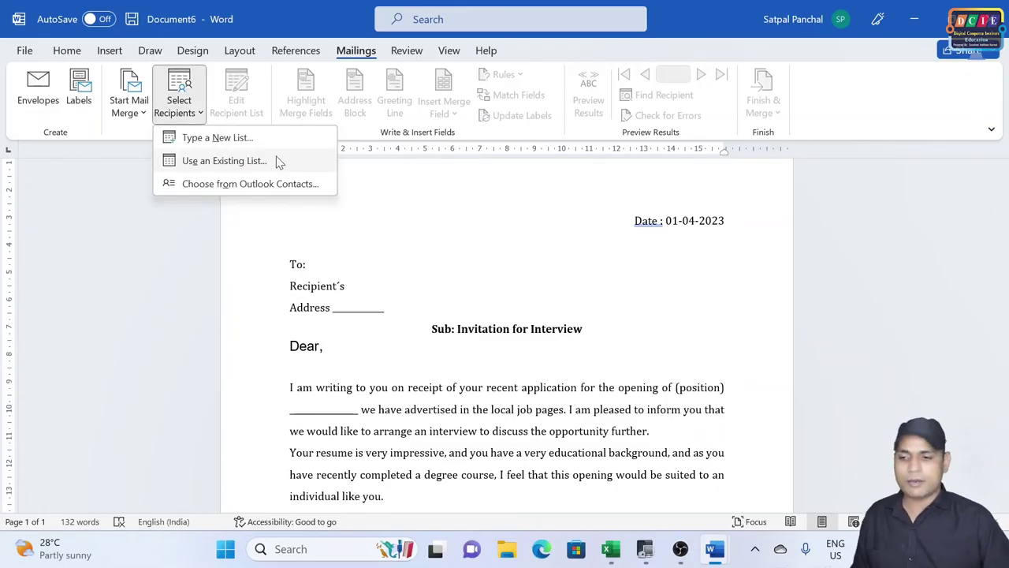
Step: In Excel's job data sheet, highlight the address, job offer, report person, date, time and branch columns
{"action": "left_click", "coordinate": [611, 548]}
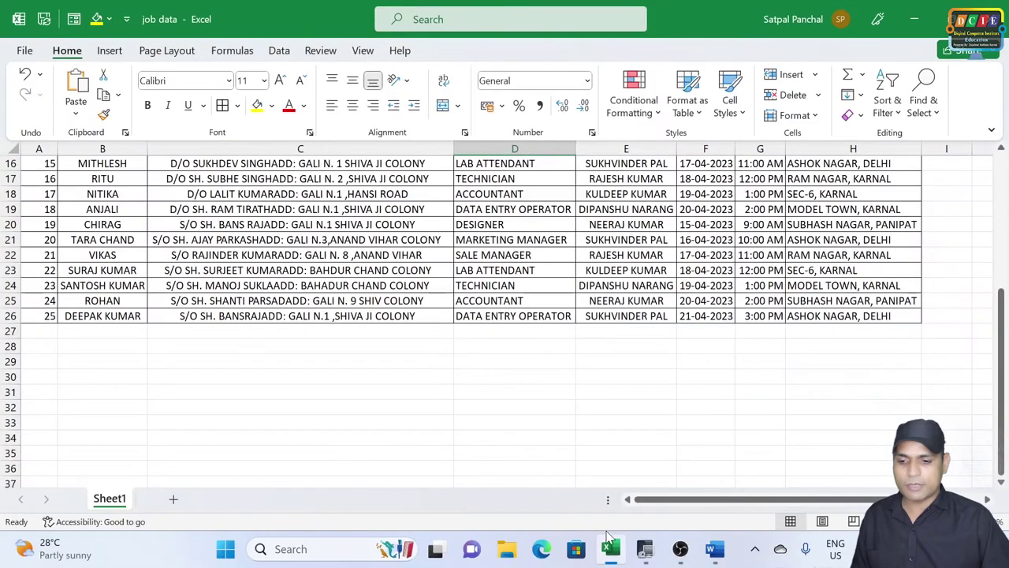
{"action": "left_click", "coordinate": [394, 348]}
{"action": "scroll", "coordinate": [394, 348], "scroll_direction": "up", "scroll_amount": 5}
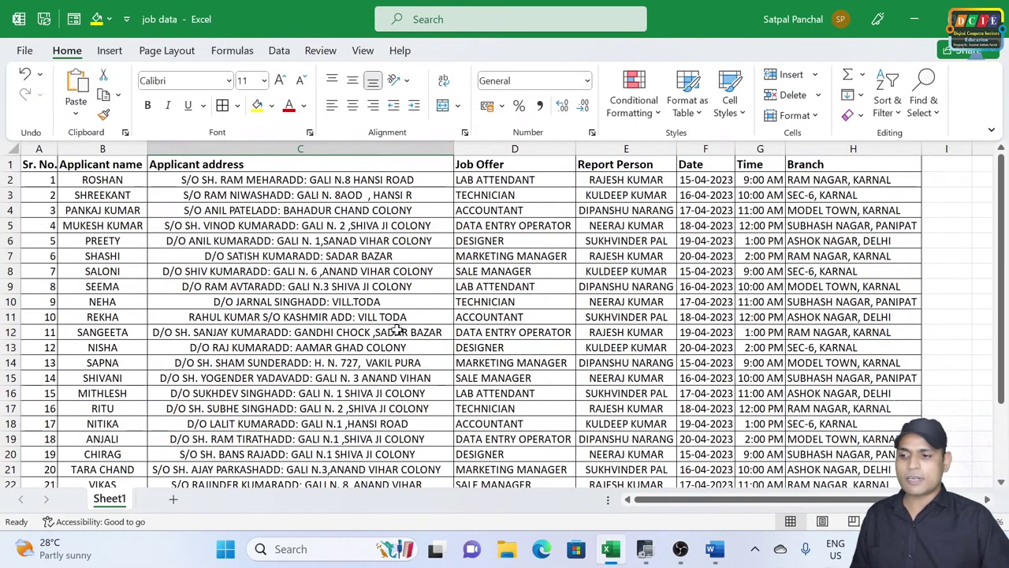
{"action": "mouse_move", "coordinate": [87, 175]}
{"action": "left_mouse_down"}
{"action": "mouse_move", "coordinate": [103, 209]}
{"action": "mouse_move", "coordinate": [102, 347]}
{"action": "left_mouse_up"}
{"action": "mouse_move", "coordinate": [224, 180]}
{"action": "left_mouse_down"}
{"action": "mouse_move", "coordinate": [256, 277]}
{"action": "mouse_move", "coordinate": [315, 392]}
{"action": "left_mouse_up"}
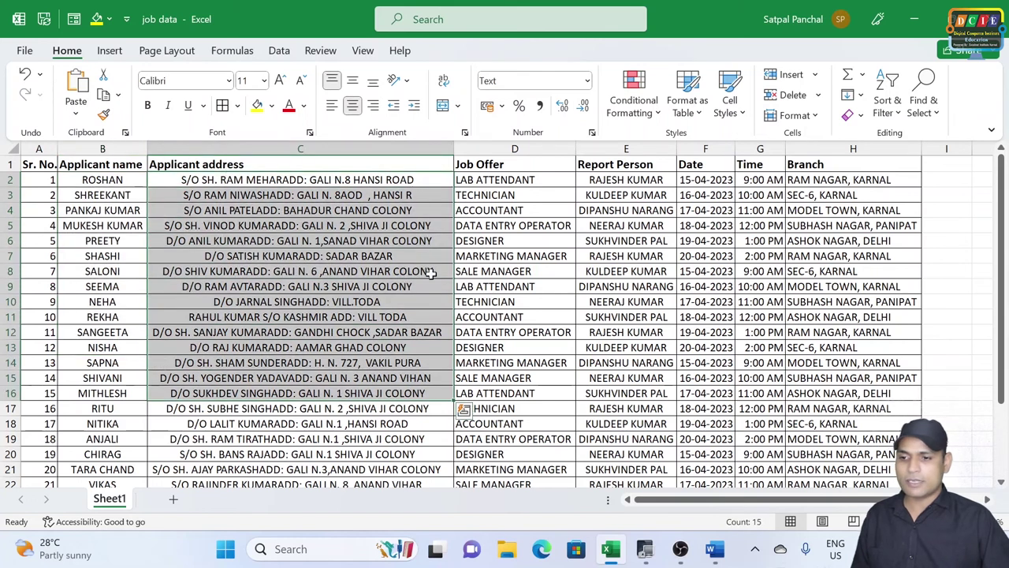
{"action": "left_click_drag", "start_coordinate": [479, 188], "coordinate": [527, 365]}
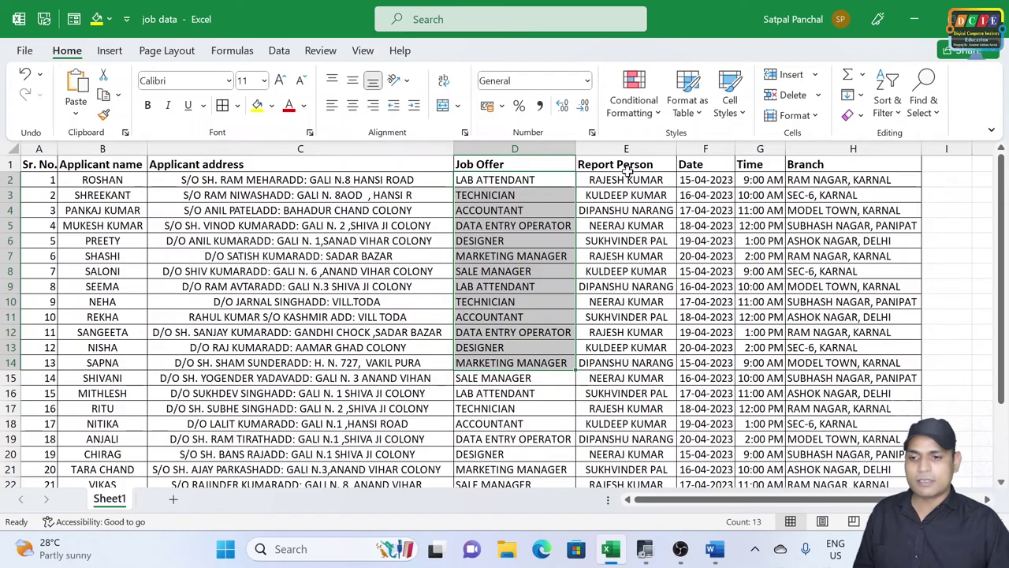
{"action": "left_click_drag", "start_coordinate": [627, 172], "coordinate": [631, 378]}
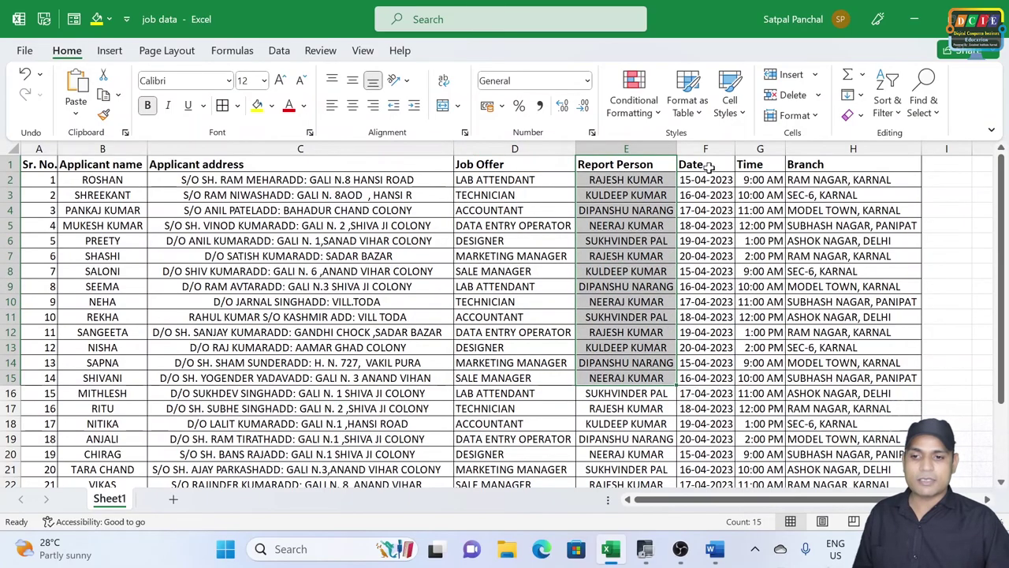
{"action": "left_click_drag", "start_coordinate": [706, 179], "coordinate": [706, 320]}
{"action": "left_click_drag", "start_coordinate": [760, 179], "coordinate": [761, 316]}
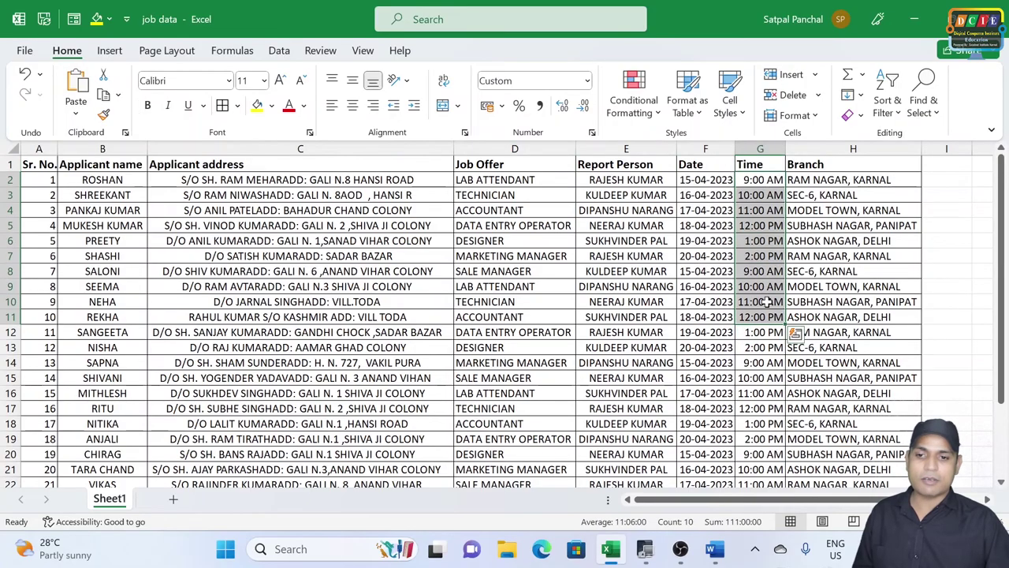
{"action": "left_click_drag", "start_coordinate": [835, 180], "coordinate": [861, 377]}
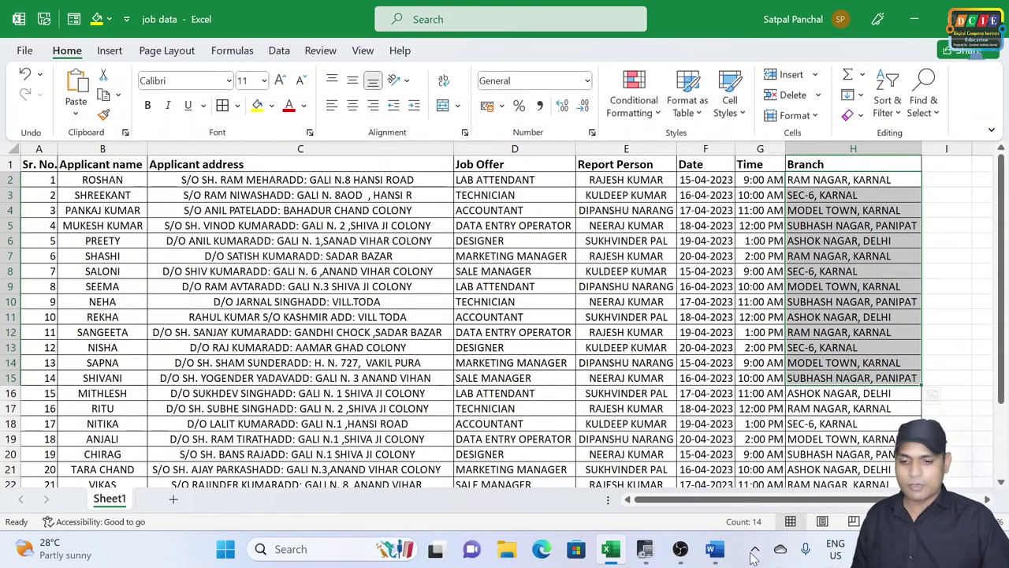
{"action": "left_click", "coordinate": [724, 552]}
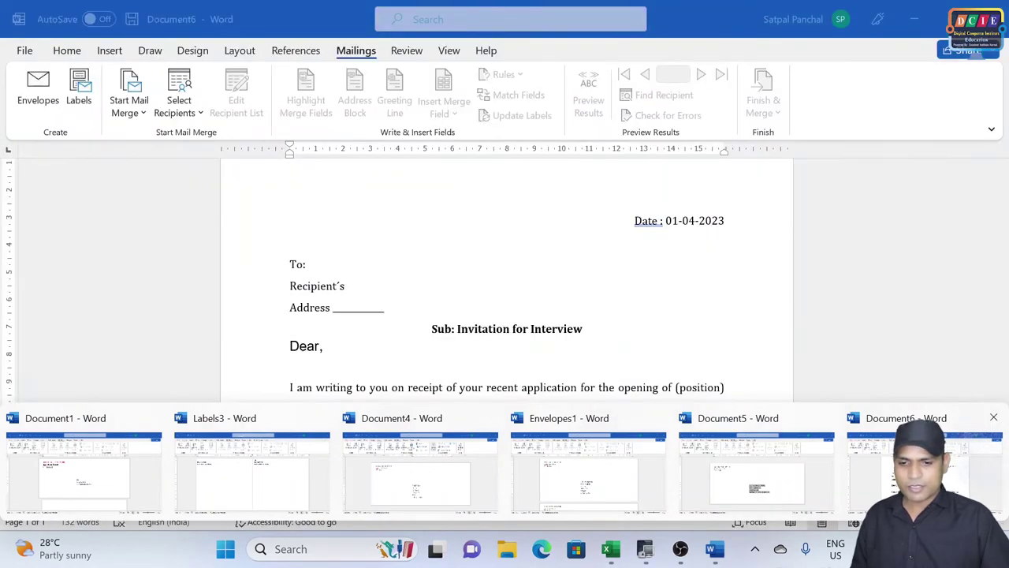
Step: Choose Use an Existing List and select the job data workbook in the Documents folder
{"action": "left_click", "coordinate": [883, 473]}
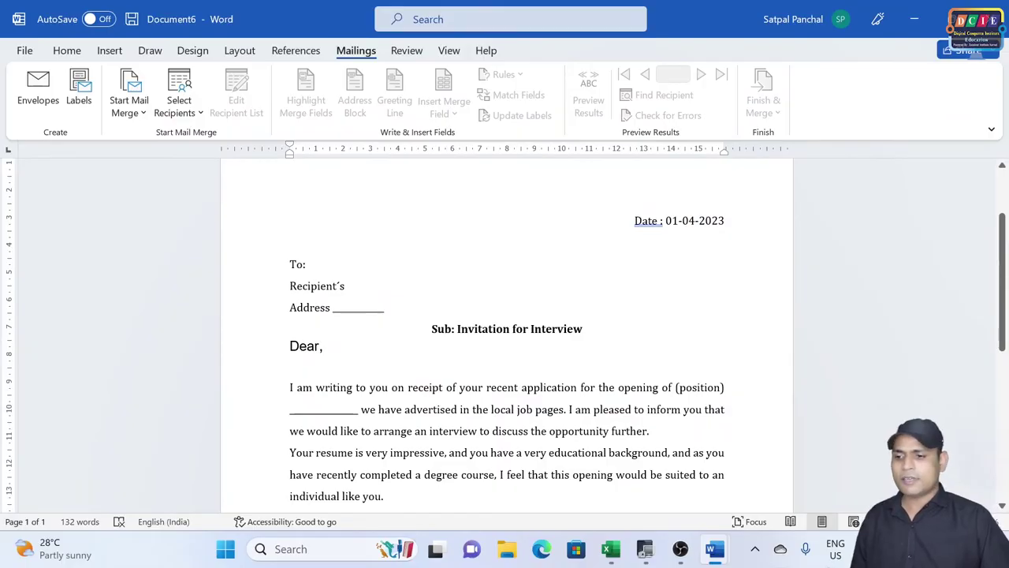
{"action": "left_click", "coordinate": [193, 110]}
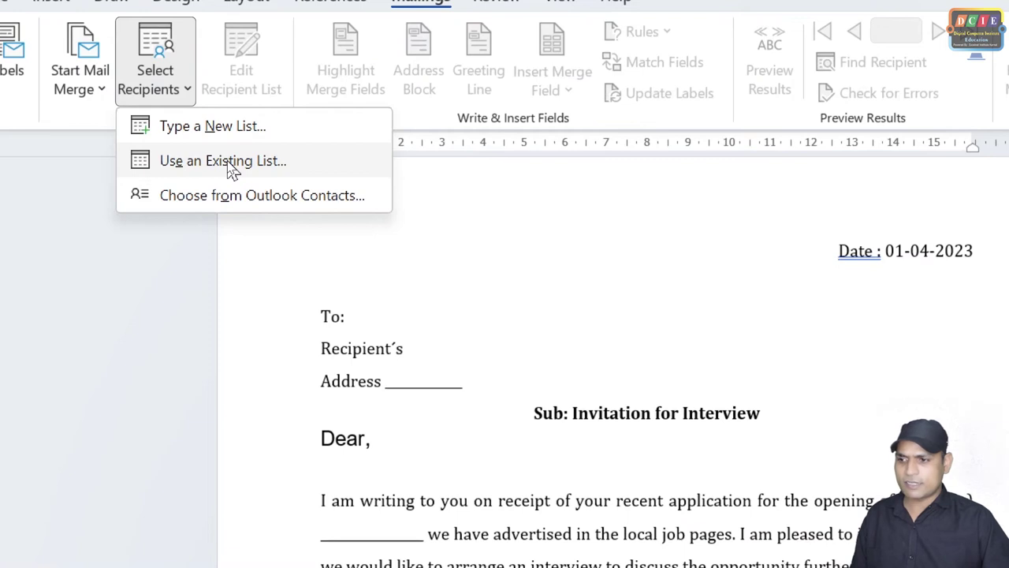
{"action": "left_click", "coordinate": [230, 167]}
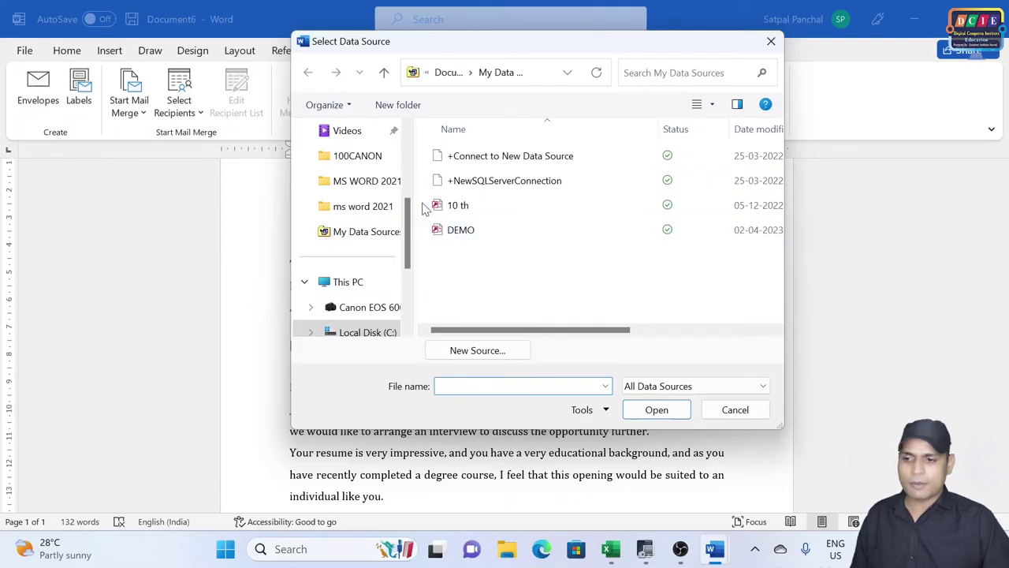
{"action": "left_click_drag", "start_coordinate": [410, 222], "coordinate": [411, 164]}
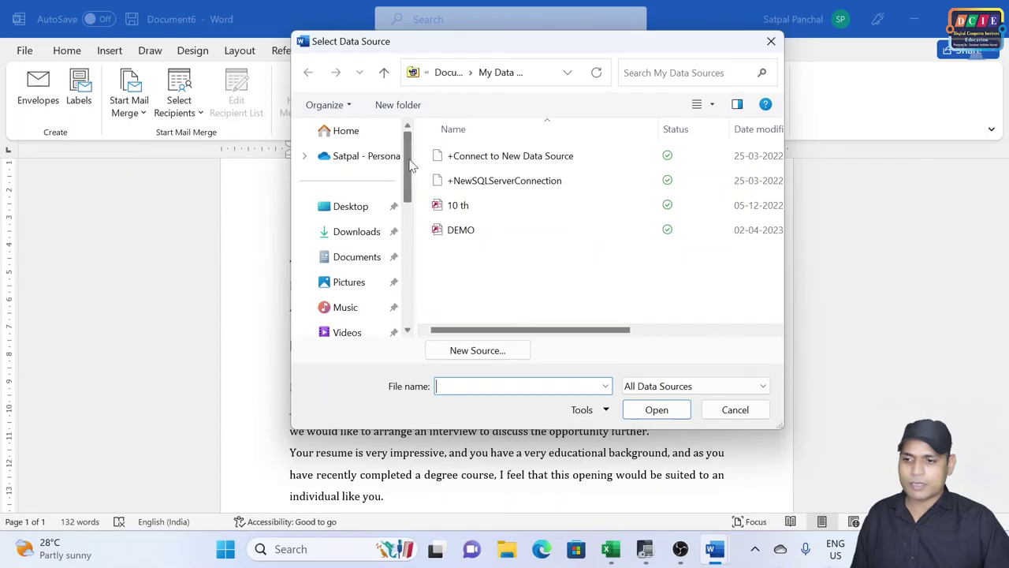
{"action": "left_click", "coordinate": [357, 268]}
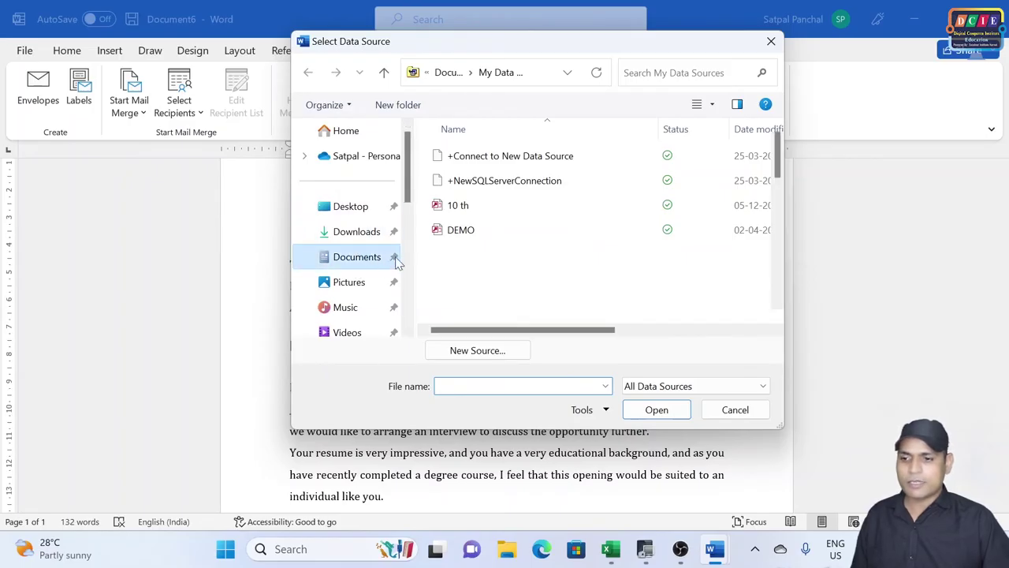
{"action": "scroll", "coordinate": [496, 264], "scroll_direction": "down", "scroll_amount": 5}
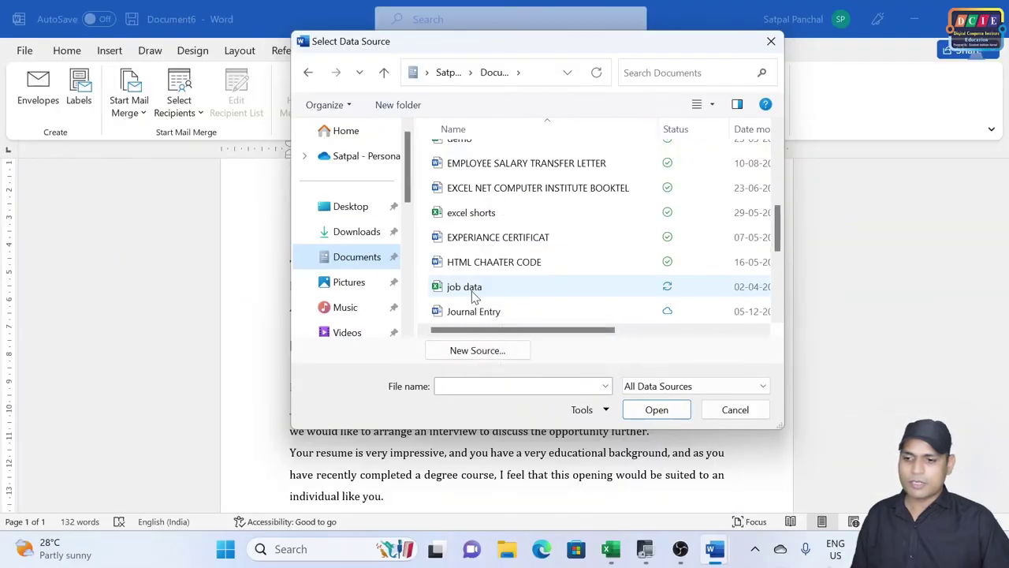
{"action": "left_click", "coordinate": [471, 291]}
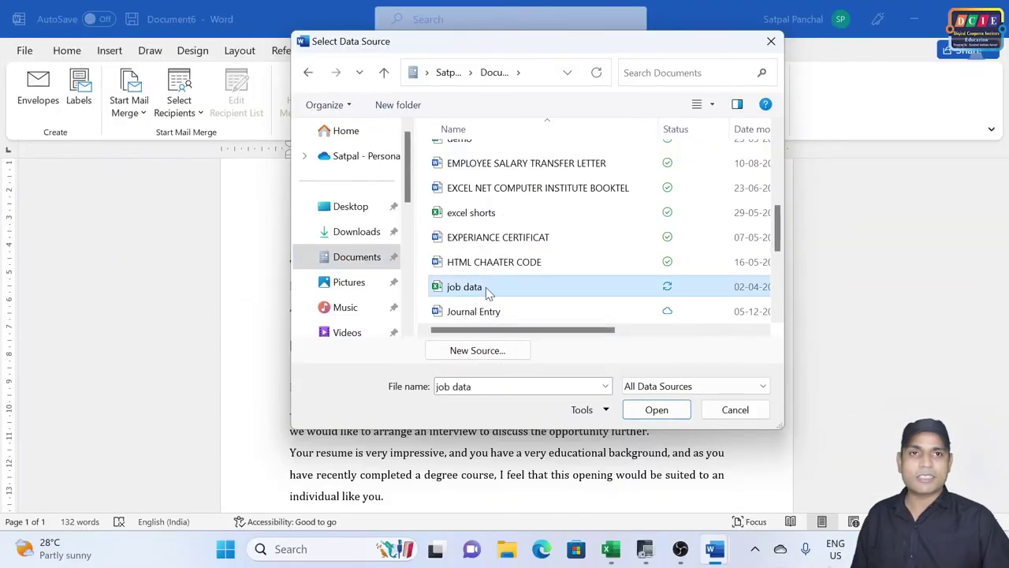
Step: Open job data.xlsx using Sheet1$, then enlarge the Mail Merge Recipients list to review applicants
{"action": "left_click", "coordinate": [653, 412]}
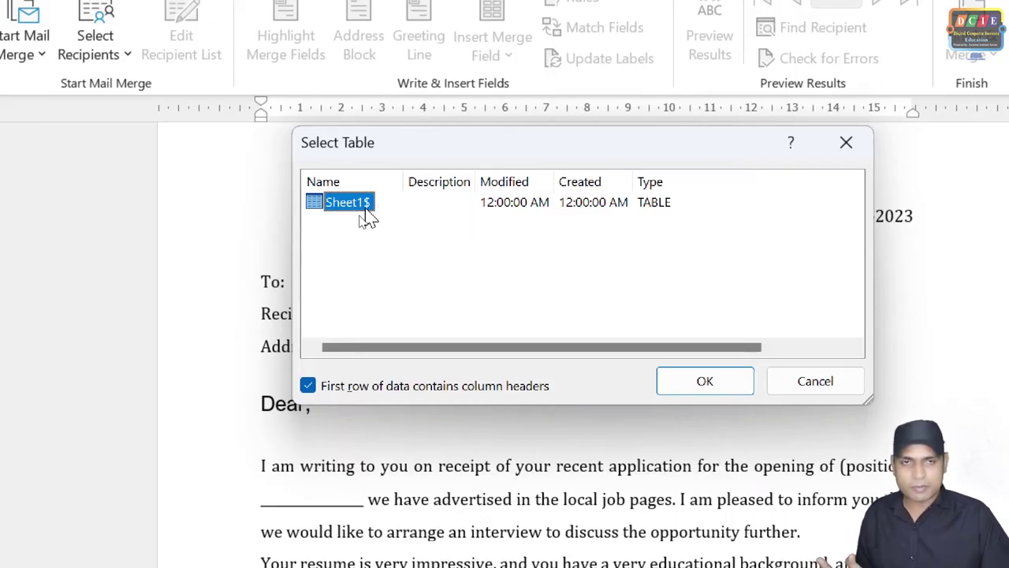
{"action": "left_click", "coordinate": [708, 385]}
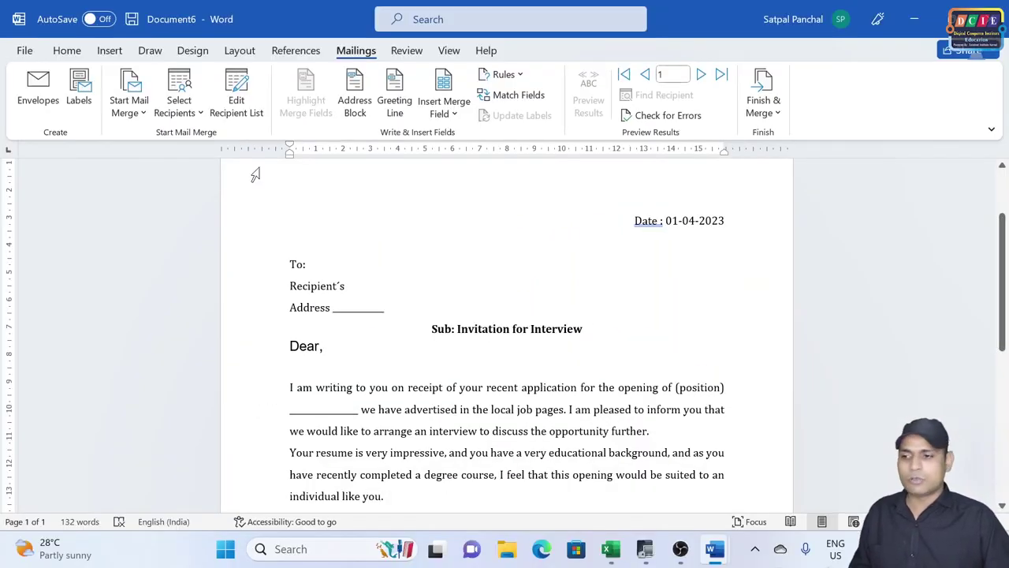
{"action": "left_click", "coordinate": [238, 93]}
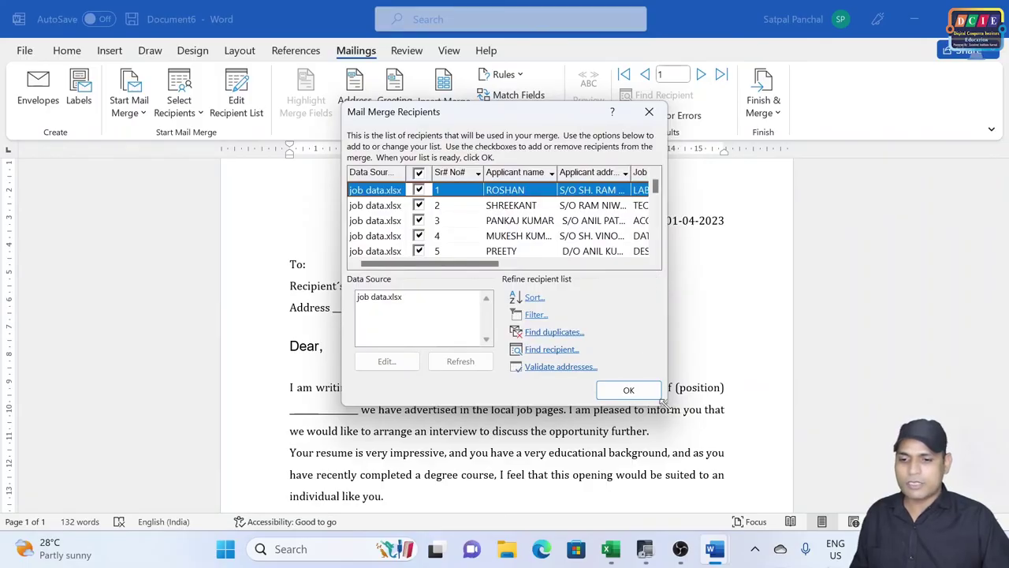
{"action": "left_click_drag", "start_coordinate": [664, 401], "coordinate": [1004, 525]}
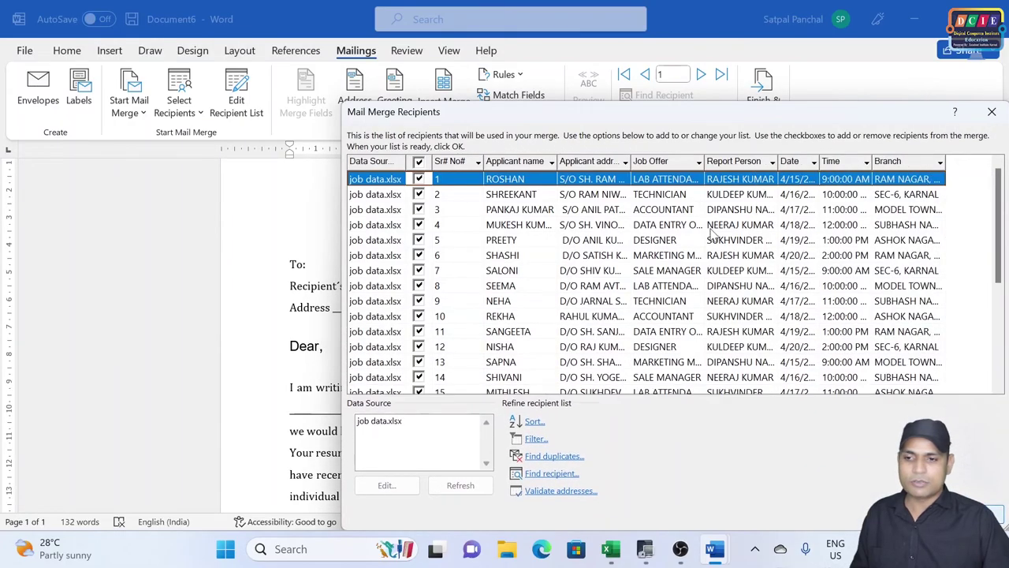
{"action": "left_click_drag", "start_coordinate": [631, 116], "coordinate": [456, 50]}
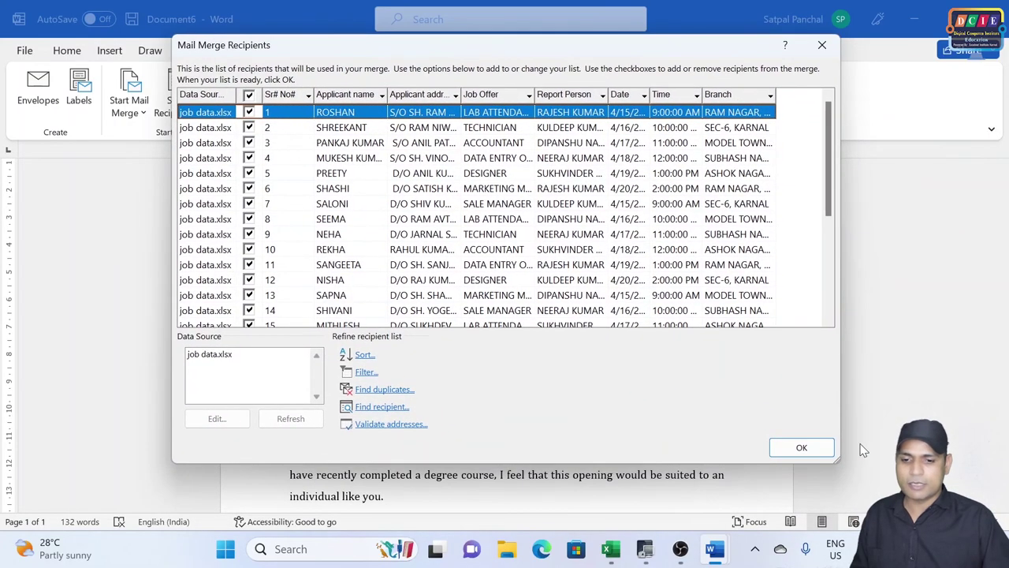
{"action": "left_click_drag", "start_coordinate": [844, 468], "coordinate": [930, 510]}
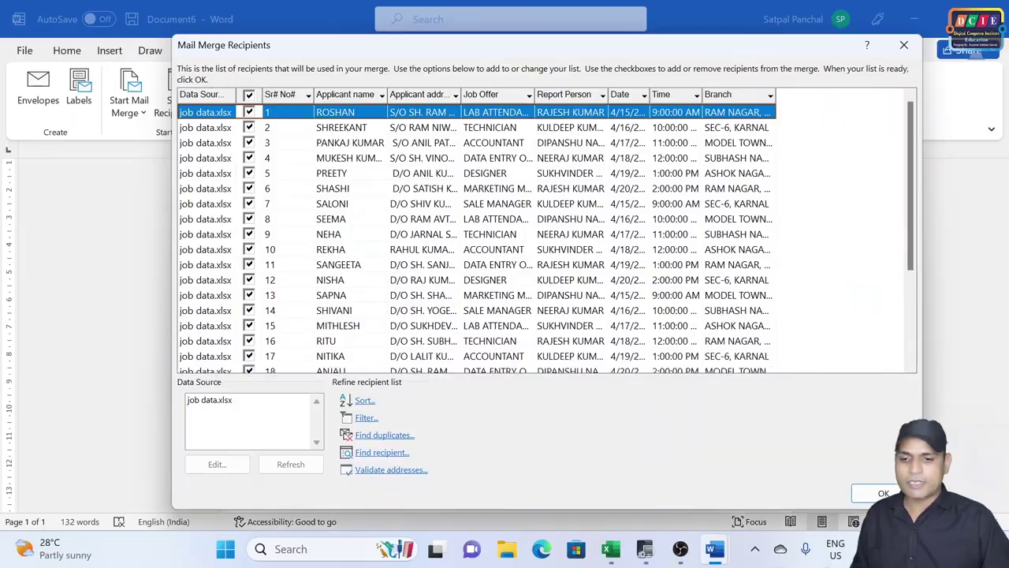
{"action": "scroll", "coordinate": [527, 126], "scroll_direction": "down", "scroll_amount": 3}
{"action": "scroll", "coordinate": [521, 177], "scroll_direction": "up", "scroll_amount": 3}
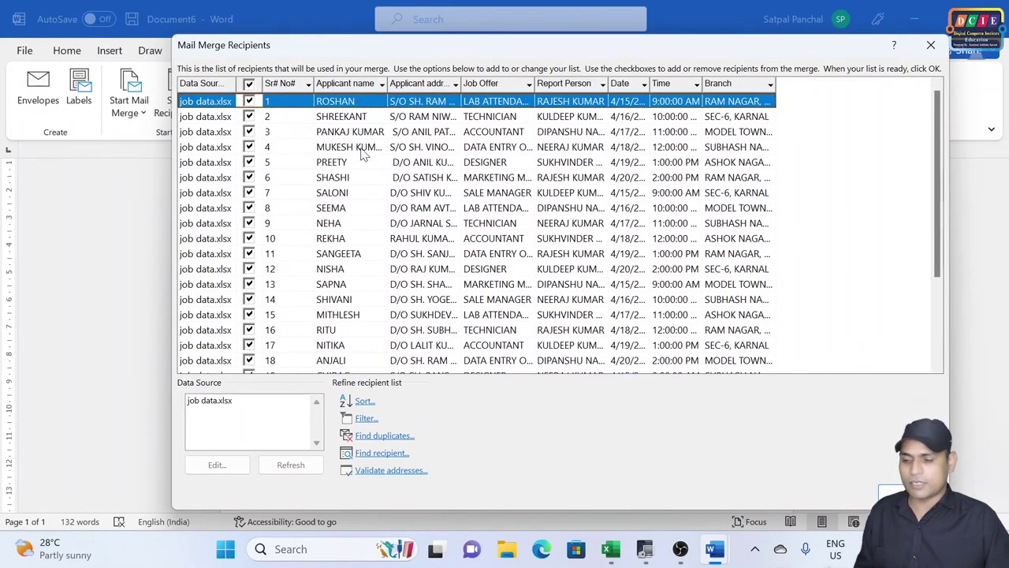
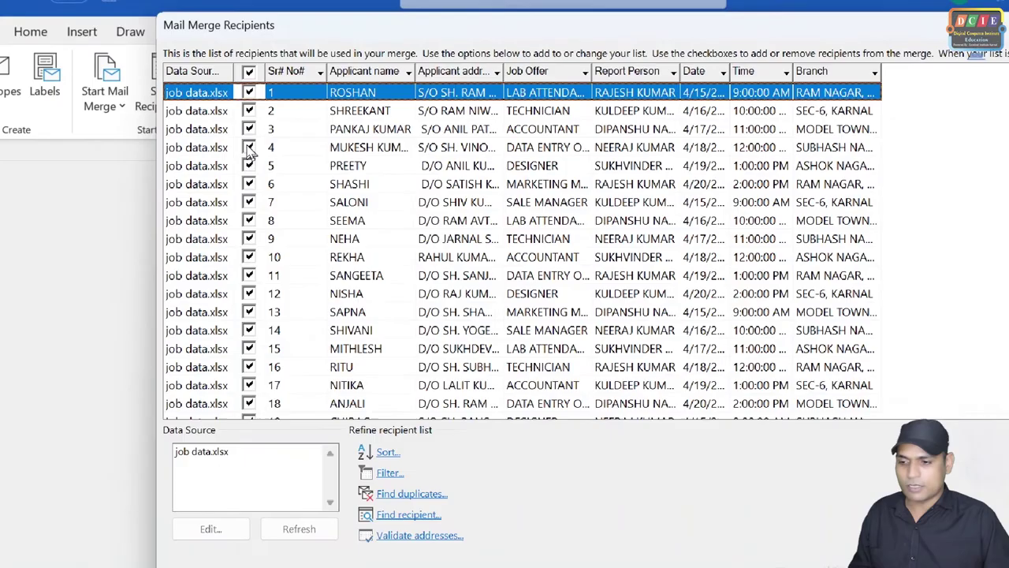
Step: Insert the «Applicant_name» field after 'To :' and remove the Recipient's placeholder line
{"action": "scroll", "coordinate": [319, 285], "scroll_direction": "down", "scroll_amount": 3}
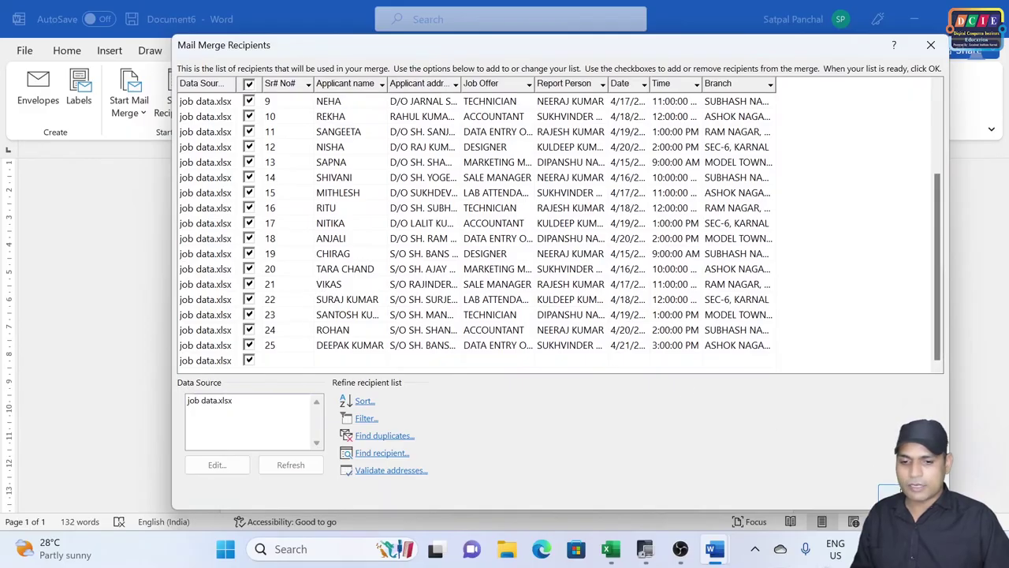
{"action": "left_click", "coordinate": [902, 492]}
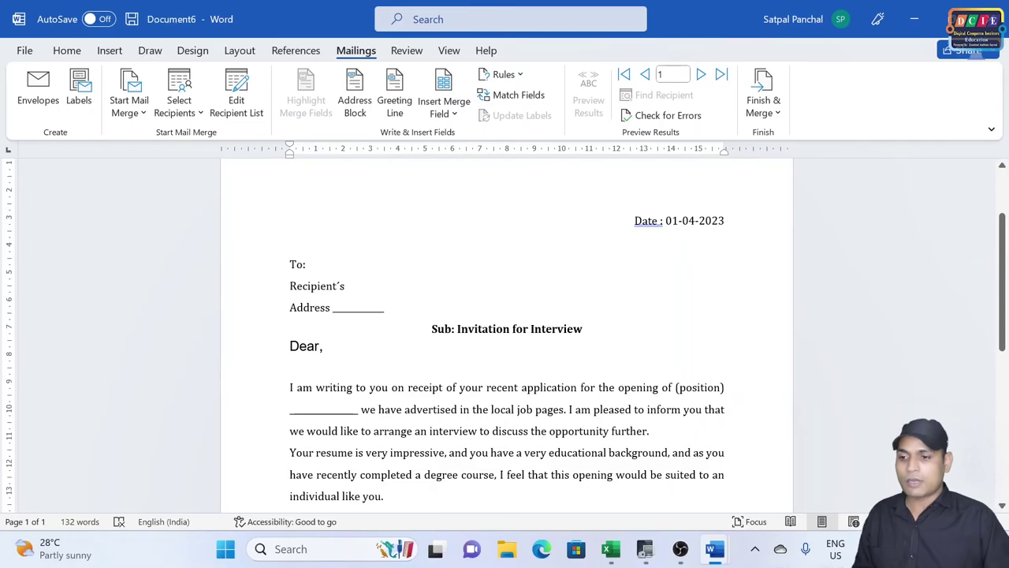
{"action": "scroll", "coordinate": [505, 331], "scroll_direction": "up", "scroll_amount": 1}
{"action": "scroll", "coordinate": [505, 332], "scroll_direction": "down", "scroll_amount": 2}
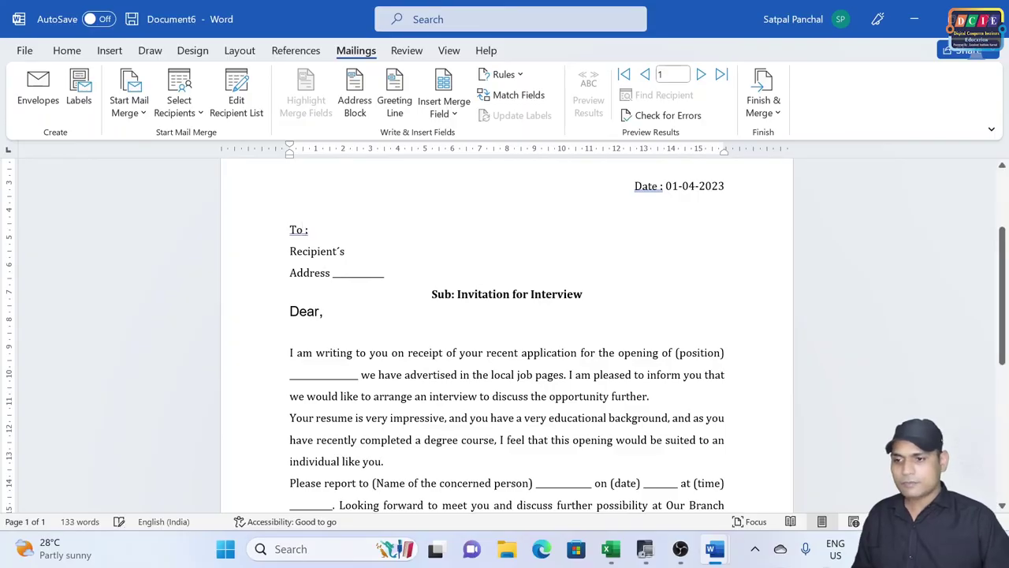
{"action": "left_click", "coordinate": [454, 115]}
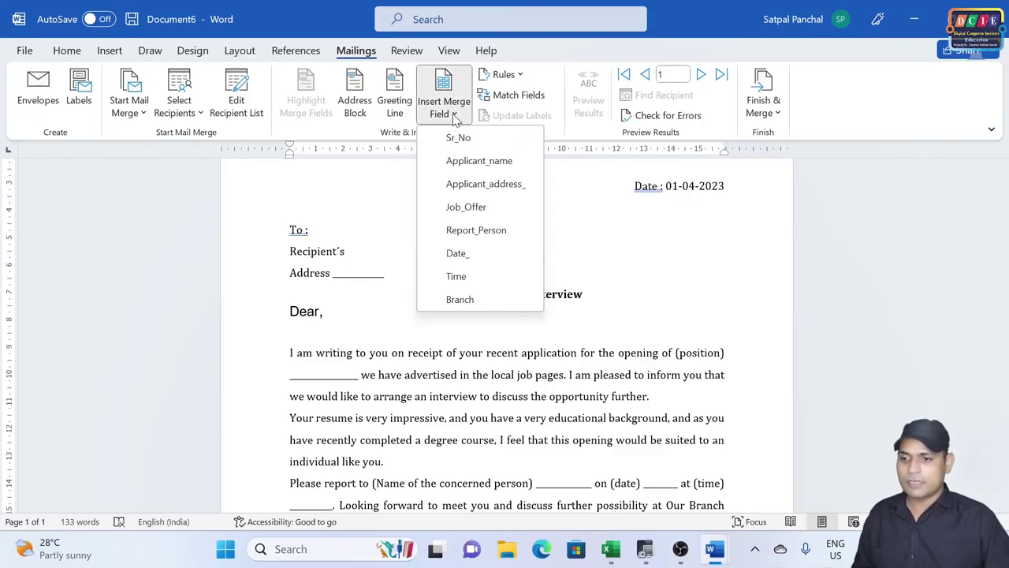
{"action": "left_click", "coordinate": [307, 230]}
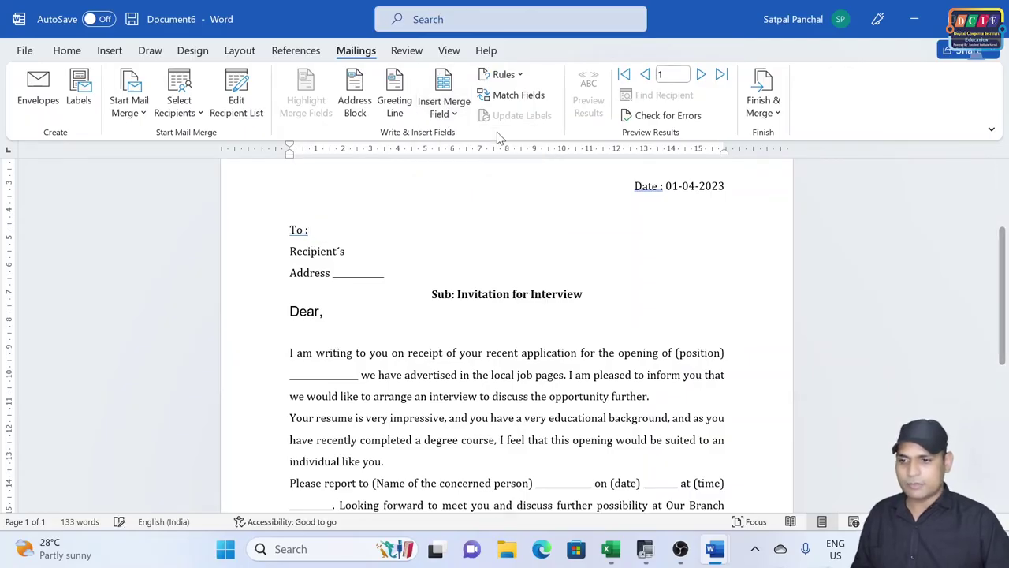
{"action": "left_click", "coordinate": [443, 113]}
{"action": "left_click", "coordinate": [479, 161]}
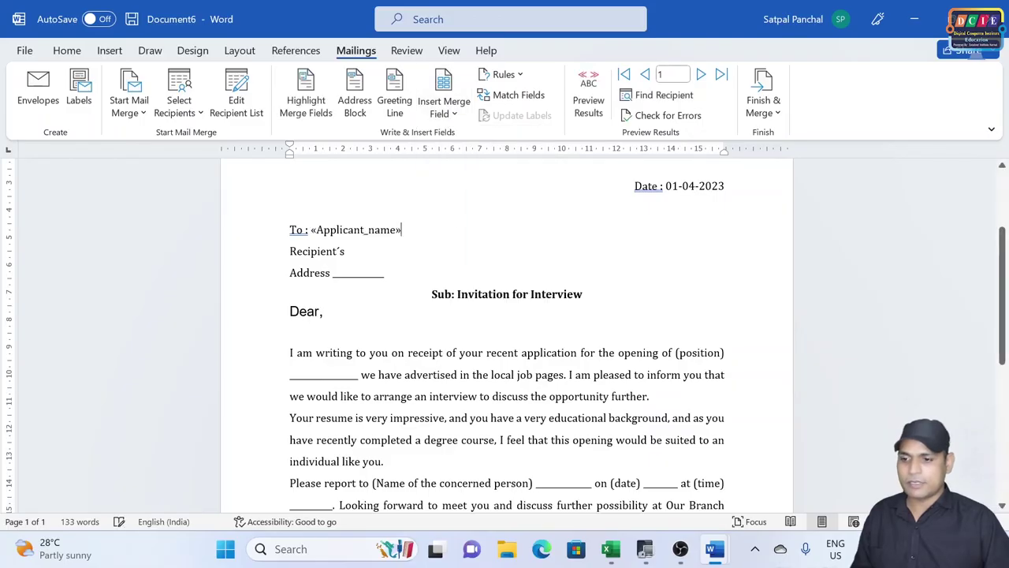
{"action": "left_click", "coordinate": [409, 253]}
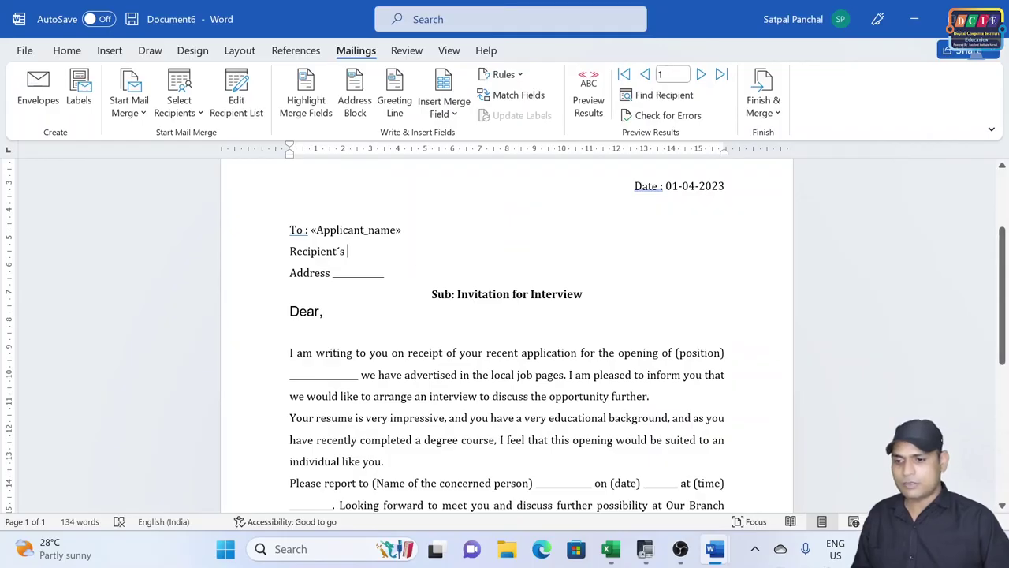
{"action": "key", "text": "BackSpace"}
{"action": "key", "text": "BackSpace"}
{"action": "key", "text": "BackSpace"}
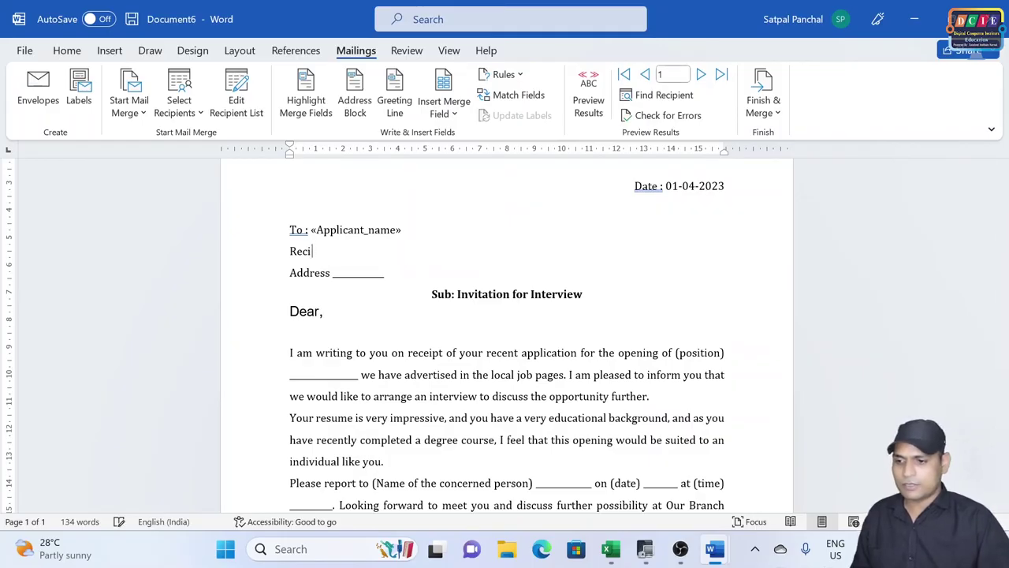
{"action": "key", "text": "BackSpace"}
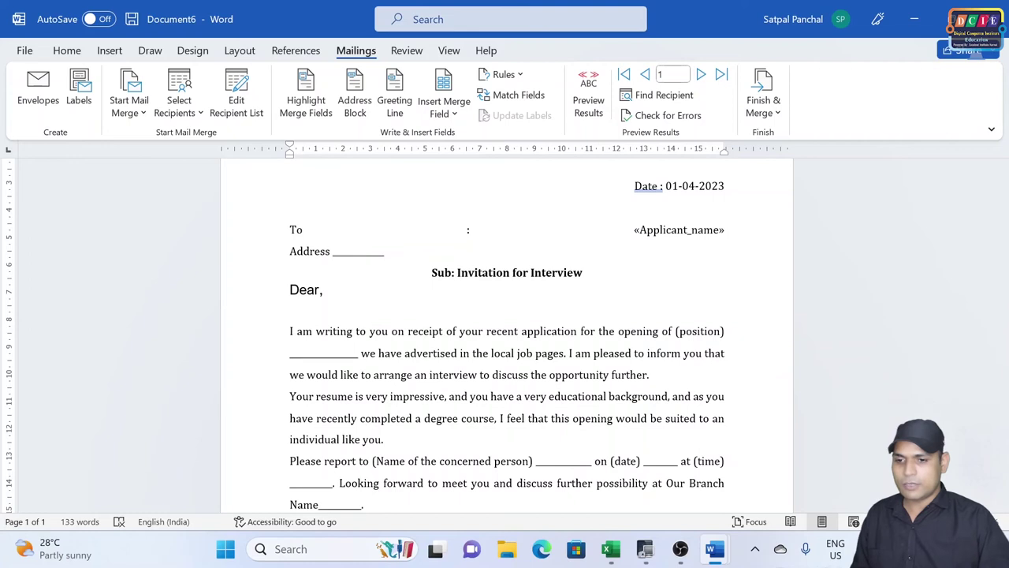
Step: Left-align the To line holding the Applicant_name field
{"action": "key", "text": "shift+Left"}
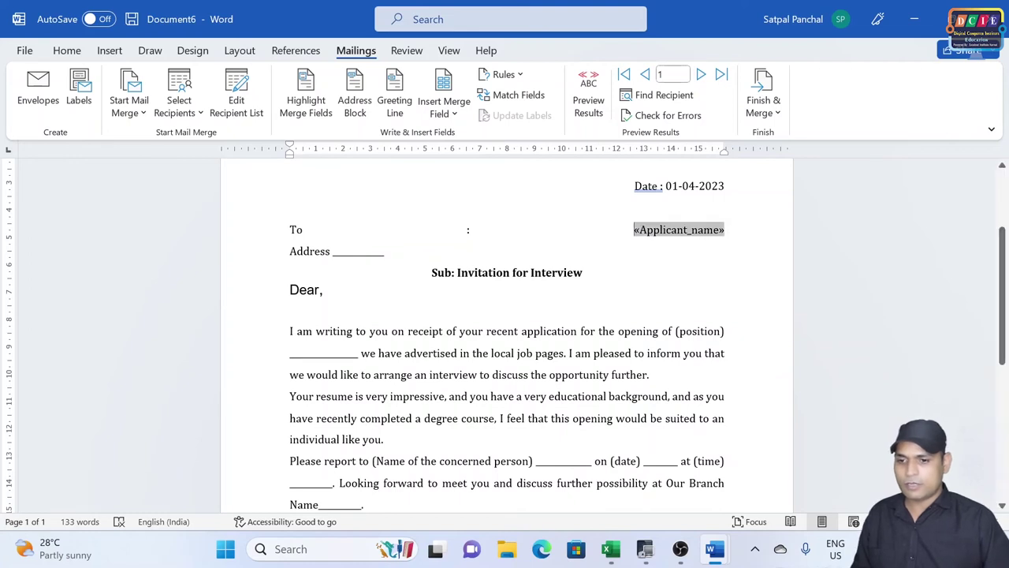
{"action": "left_click", "coordinate": [67, 50]}
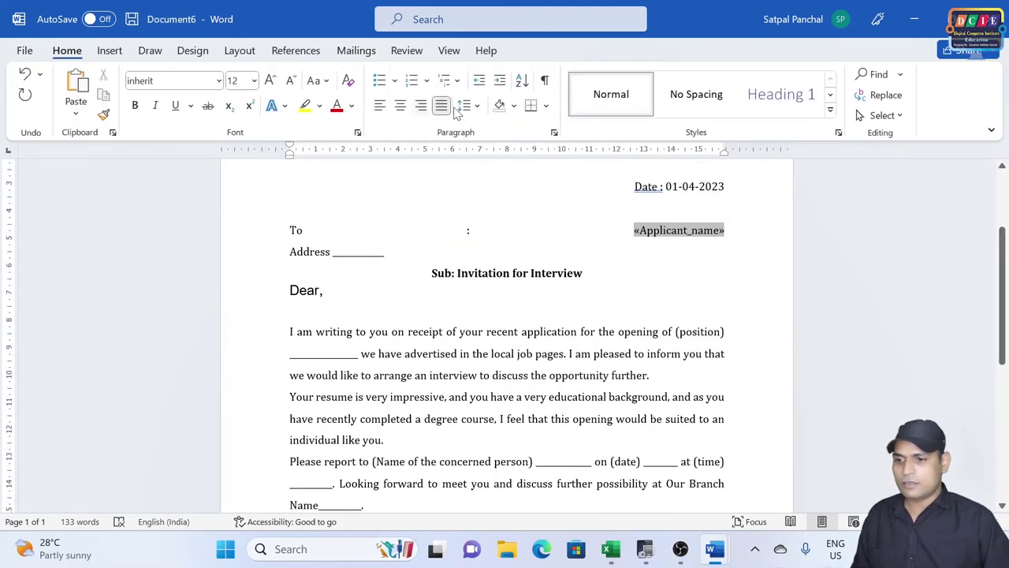
{"action": "left_click", "coordinate": [379, 104]}
{"action": "key", "text": "Right"}
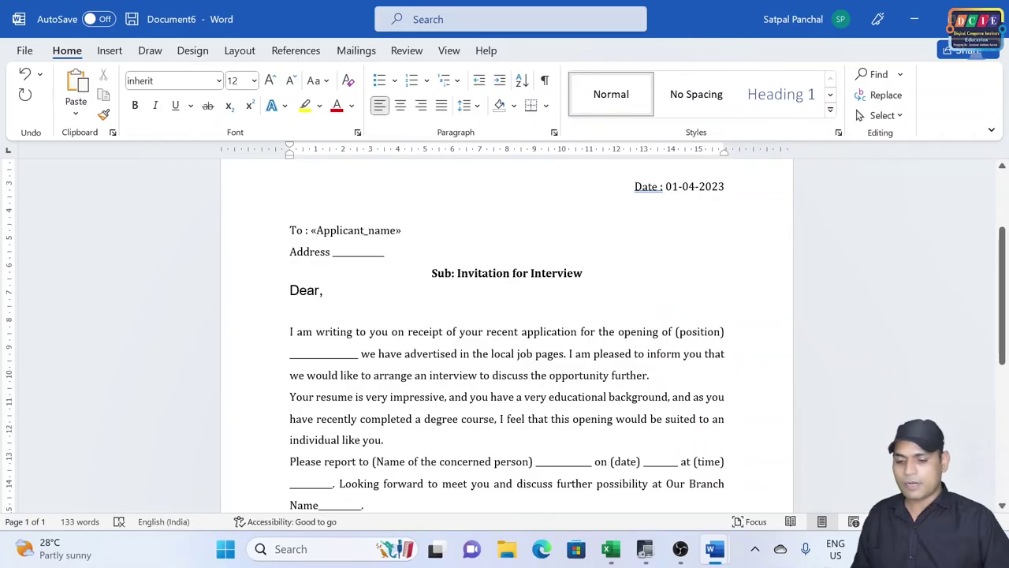
Step: Replace the Address underscores with the «Applicant_address_» field and add a line below it
{"action": "key", "text": "BackSpace"}
{"action": "key", "text": "BackSpace"}
{"action": "key", "text": "BackSpace"}
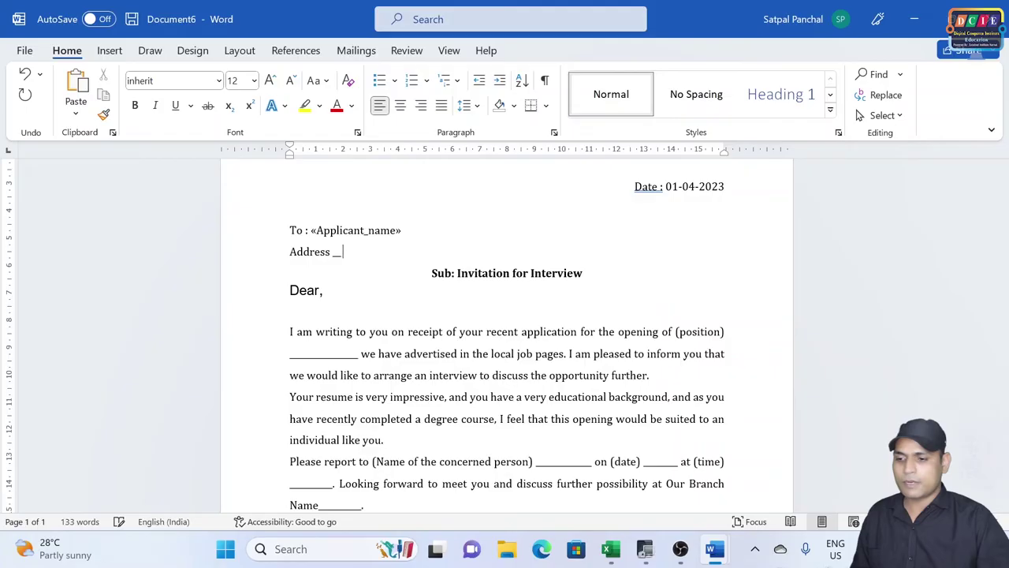
{"action": "type", "text": ":"}
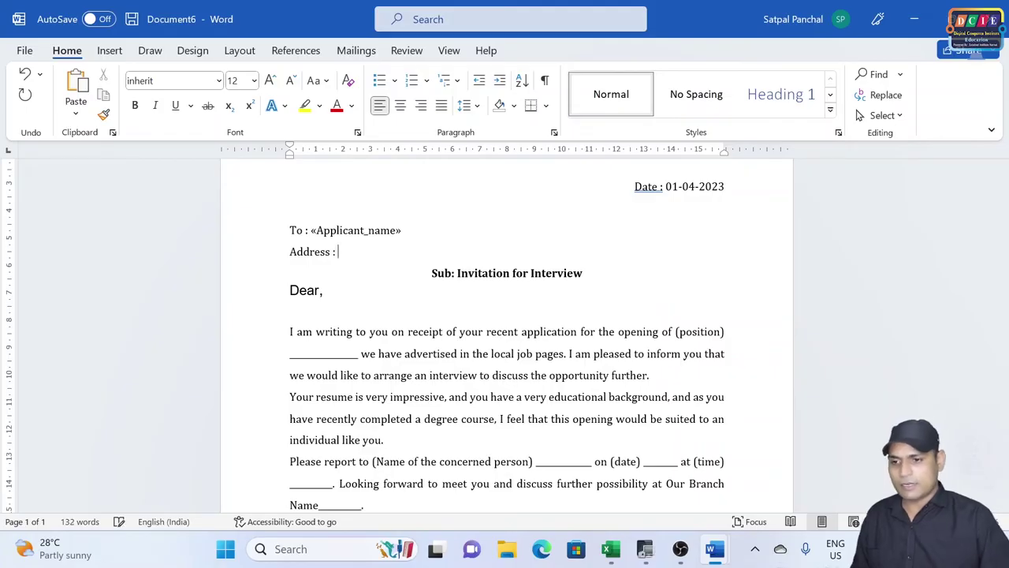
{"action": "left_click", "coordinate": [355, 51]}
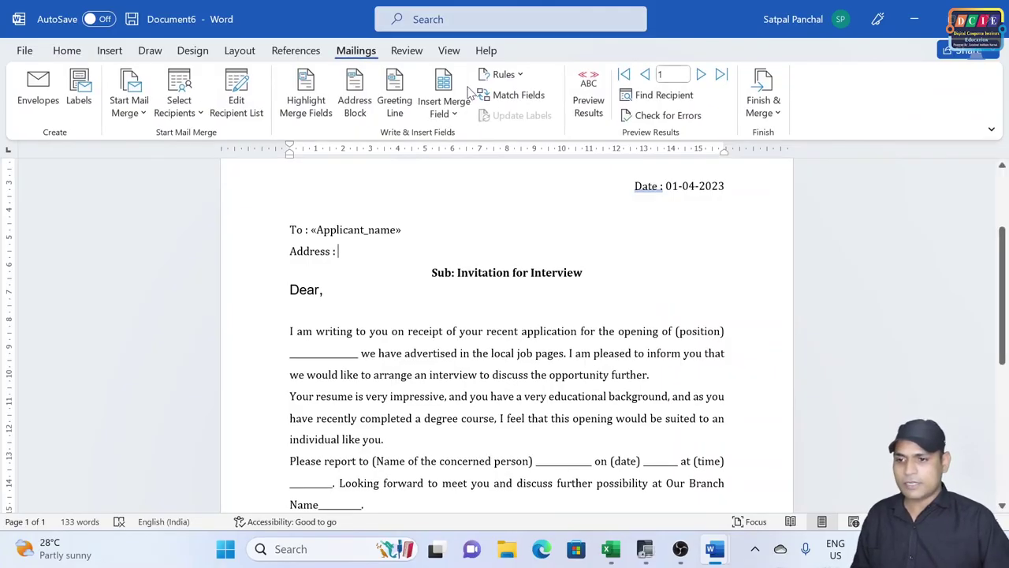
{"action": "left_click", "coordinate": [445, 112]}
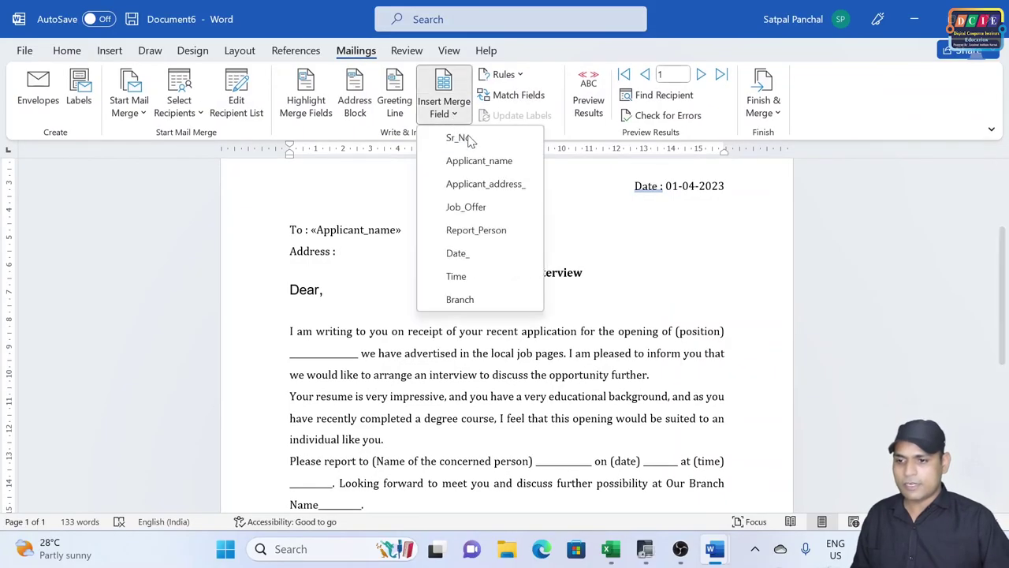
{"action": "left_click", "coordinate": [485, 186]}
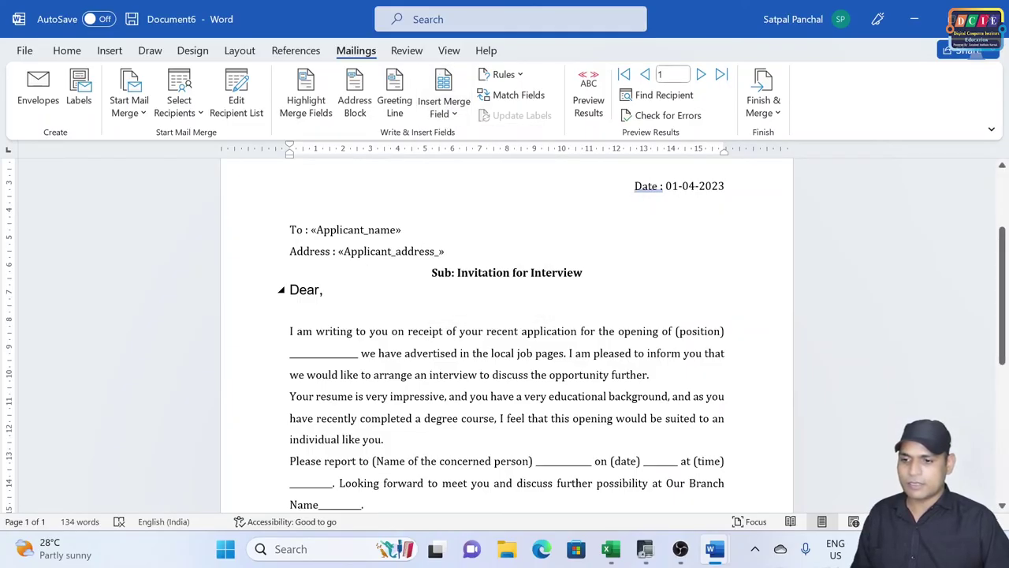
{"action": "key", "text": "Return"}
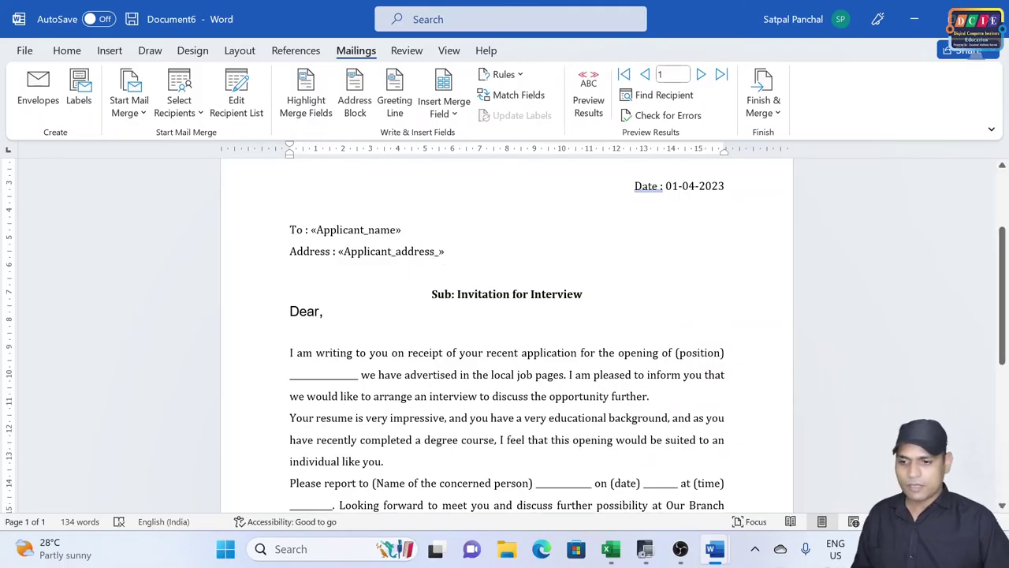
Step: Insert «Applicant_name» after Dear and left-align the greeting line
{"action": "key", "text": "Down"}
{"action": "key", "text": "End"}
{"action": "key", "text": "Return"}
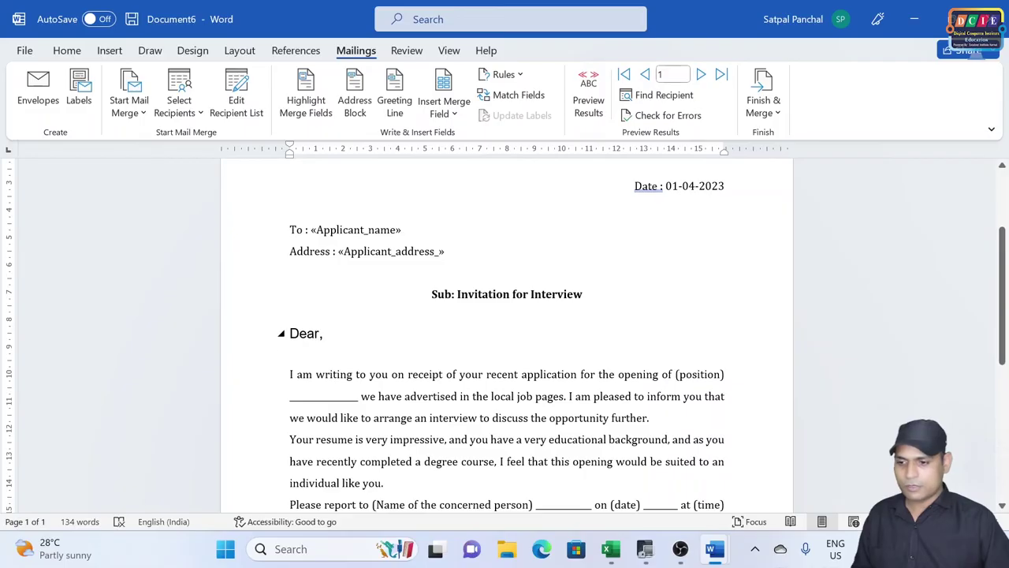
{"action": "type", "text": "____________________________________________________________________________"}
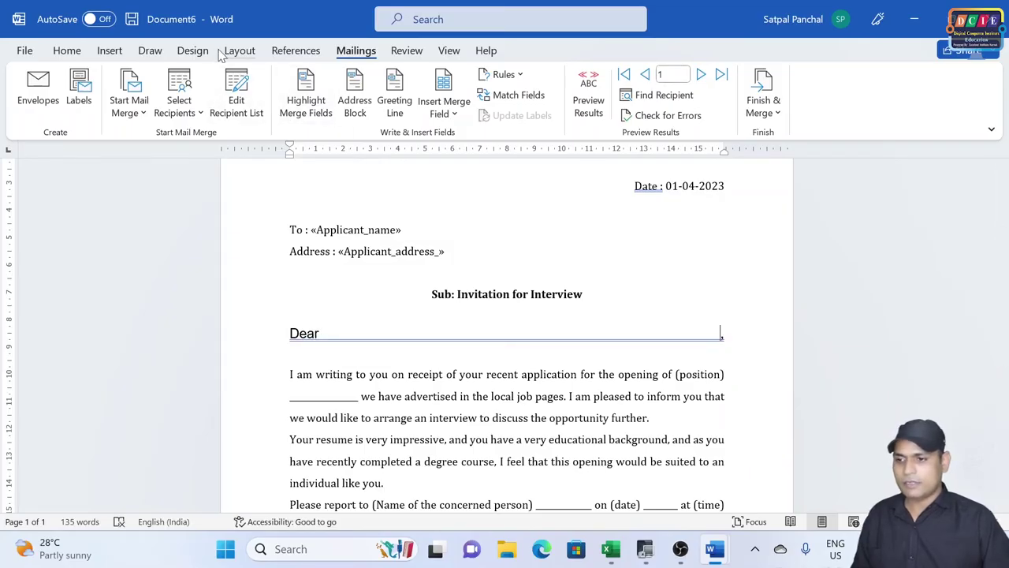
{"action": "left_click", "coordinate": [444, 106]}
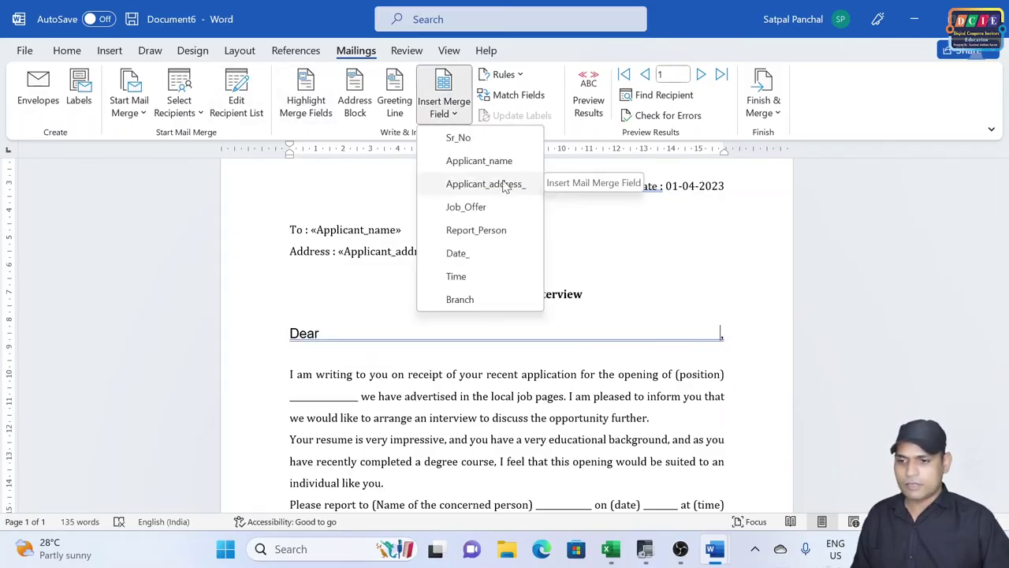
{"action": "left_click", "coordinate": [479, 160]}
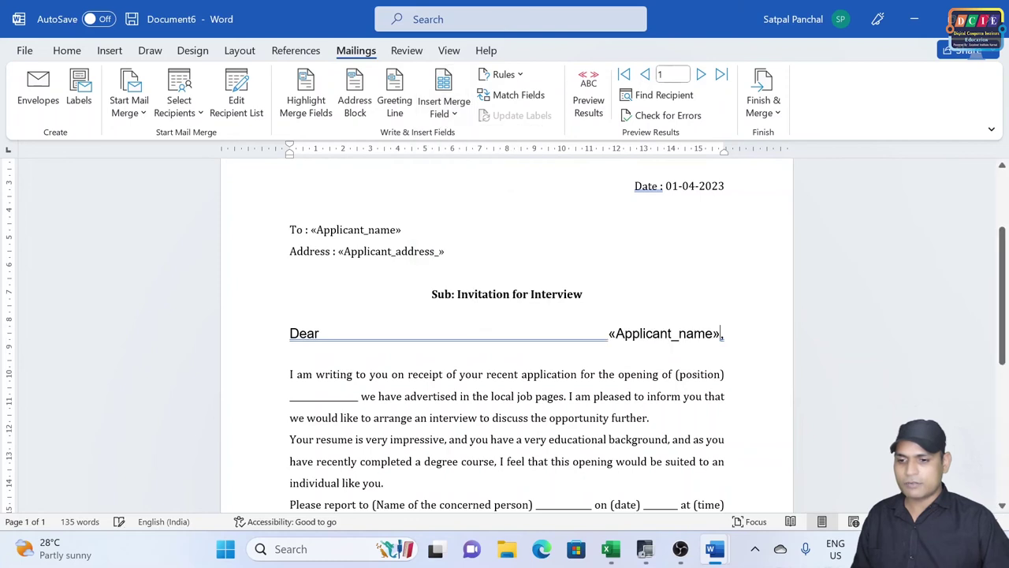
{"action": "left_click", "coordinate": [69, 52]}
{"action": "left_click", "coordinate": [380, 115]}
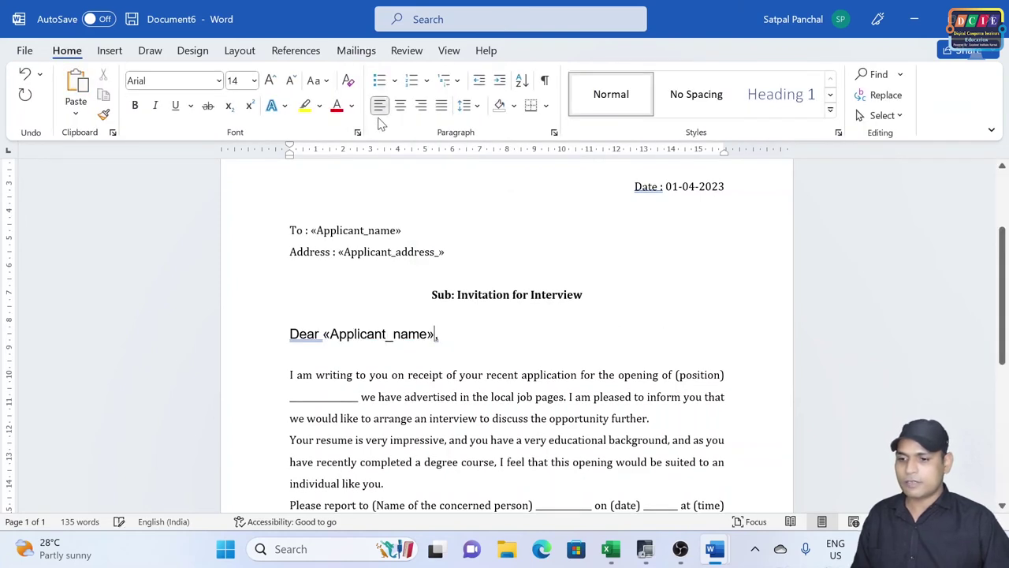
Step: Replace the (position) blank in the first paragraph with the «Job_Offer» field
{"action": "scroll", "coordinate": [227, 284], "scroll_direction": "down", "scroll_amount": 3}
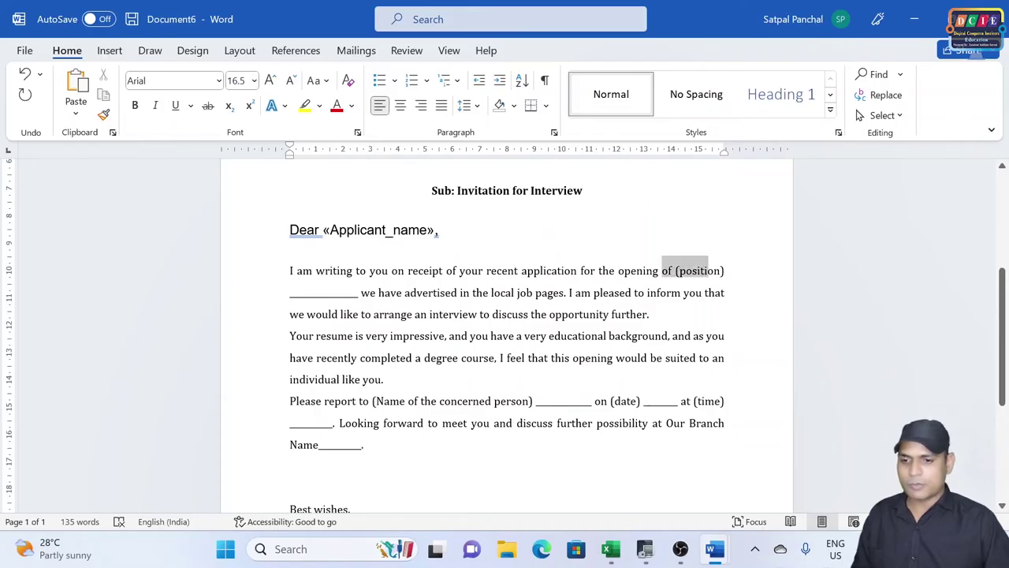
{"action": "left_click", "coordinate": [723, 272]}
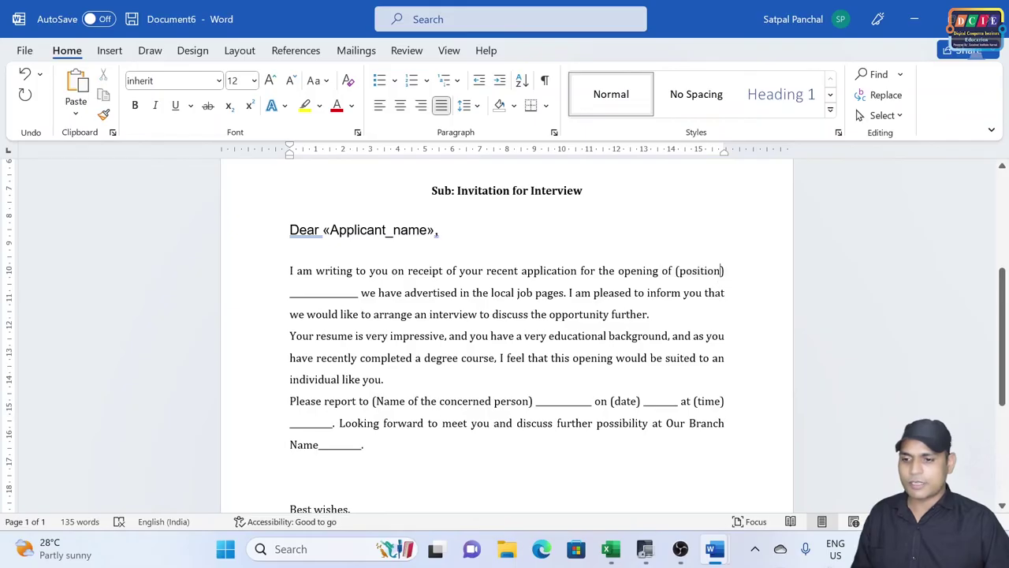
{"action": "left_click_drag", "start_coordinate": [723, 271], "coordinate": [290, 293]}
{"action": "left_click", "coordinate": [319, 292]}
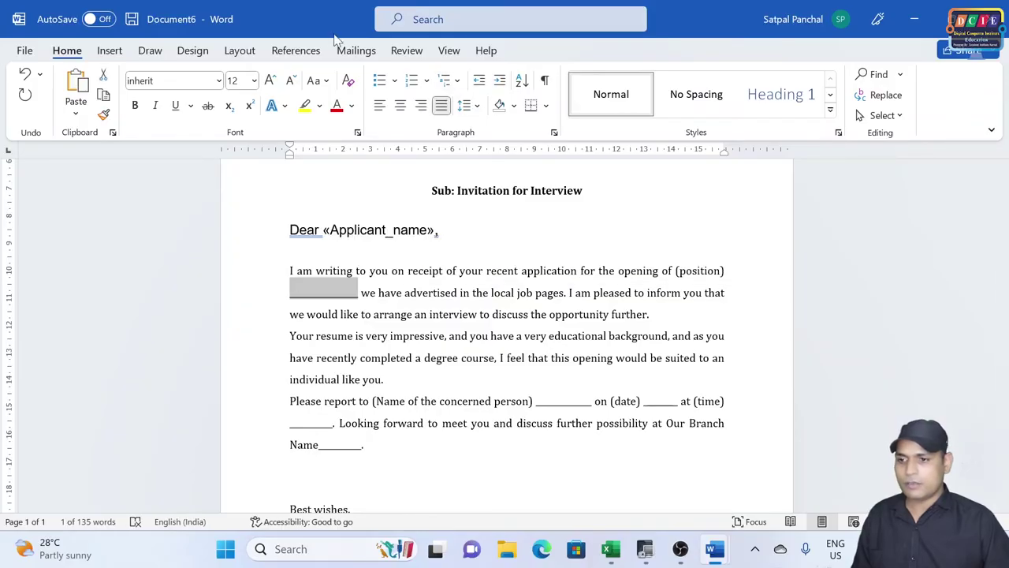
{"action": "left_click", "coordinate": [356, 51]}
{"action": "left_click", "coordinate": [444, 107]}
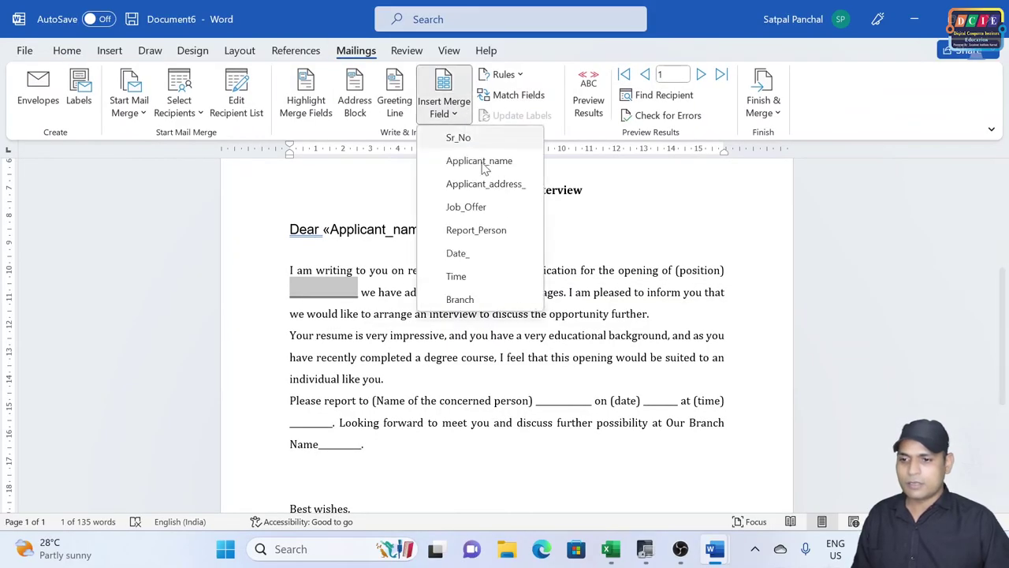
{"action": "left_click", "coordinate": [466, 206]}
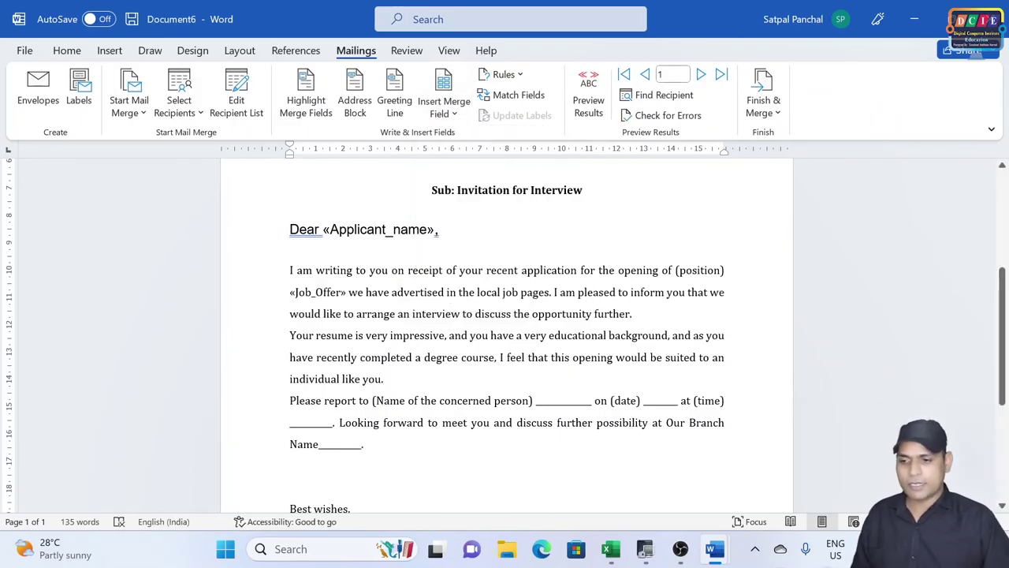
{"action": "key", "text": "BackSpace"}
{"action": "key", "text": "BackSpace"}
{"action": "key", "text": "BackSpace"}
{"action": "key", "text": "BackSpace"}
{"action": "key", "text": "BackSpace"}
{"action": "key", "text": "BackSpace"}
{"action": "key", "text": "BackSpace"}
{"action": "key", "text": "BackSpace"}
{"action": "key", "text": "BackSpace"}
{"action": "key", "text": "BackSpace"}
{"action": "key", "text": "BackSpace"}
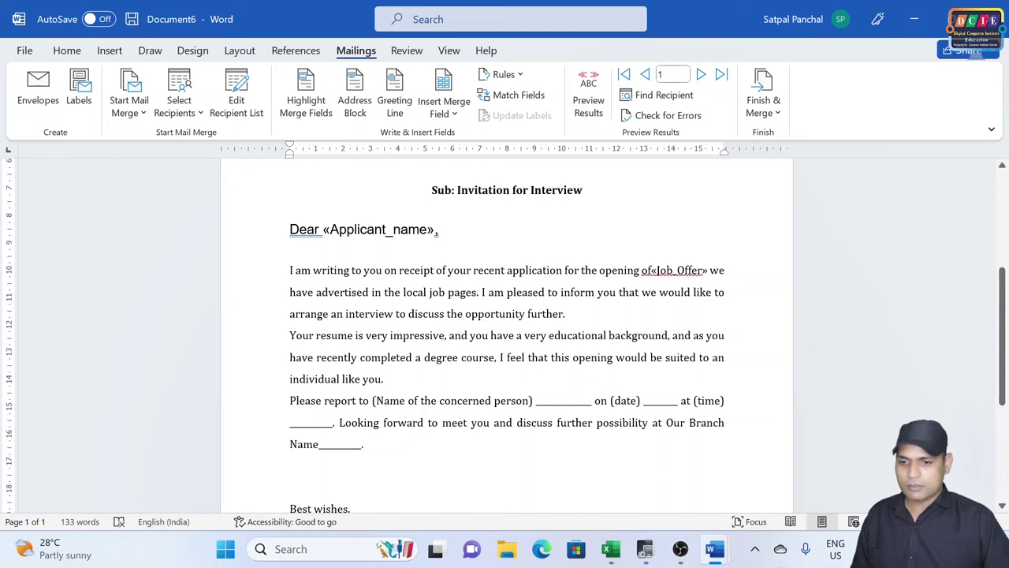
{"action": "left_click", "coordinate": [657, 269]}
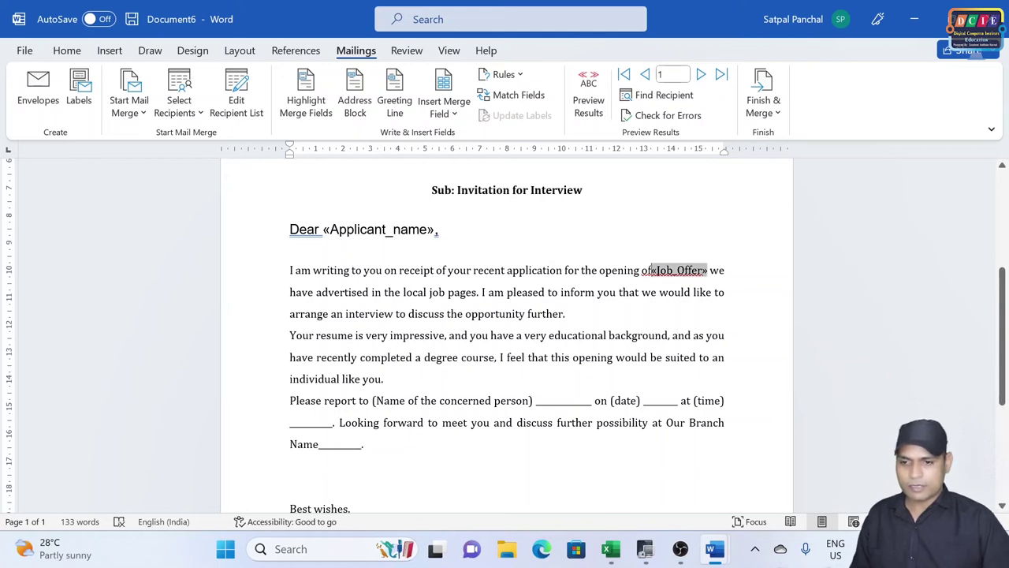
{"action": "left_click", "coordinate": [727, 292]}
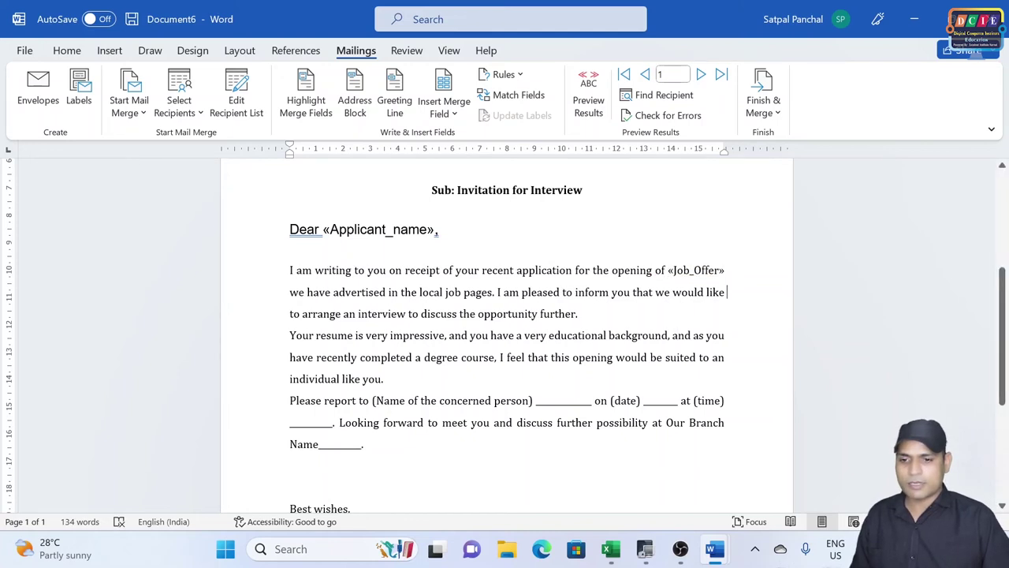
Step: Replace the (Name of the concerned person) blank with the «Report_Person» field
{"action": "scroll", "coordinate": [507, 331], "scroll_direction": "down", "scroll_amount": 1}
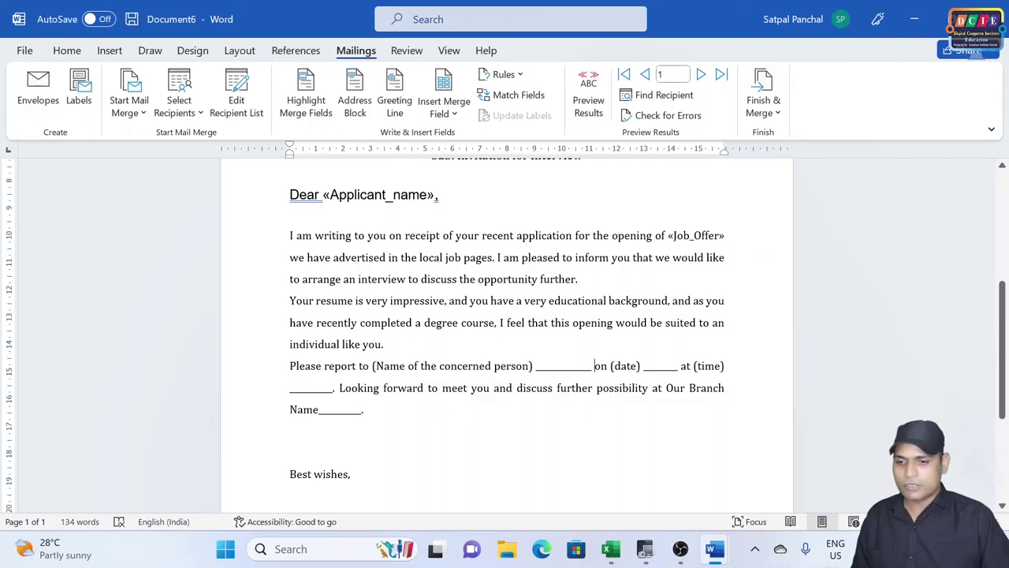
{"action": "left_click_drag", "start_coordinate": [594, 366], "coordinate": [375, 366]}
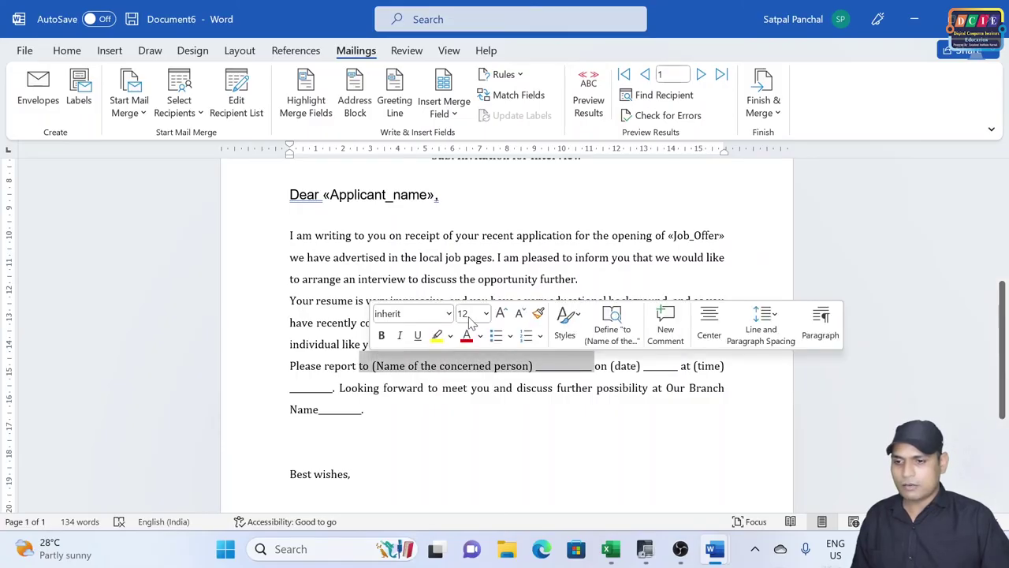
{"action": "left_click_drag", "start_coordinate": [372, 365], "coordinate": [594, 366]}
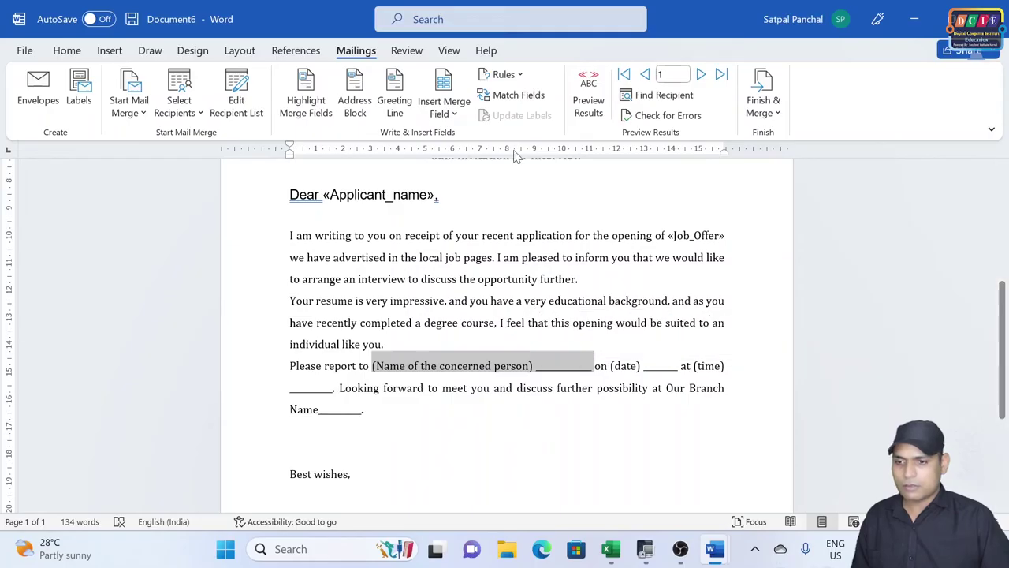
{"action": "left_click", "coordinate": [443, 111]}
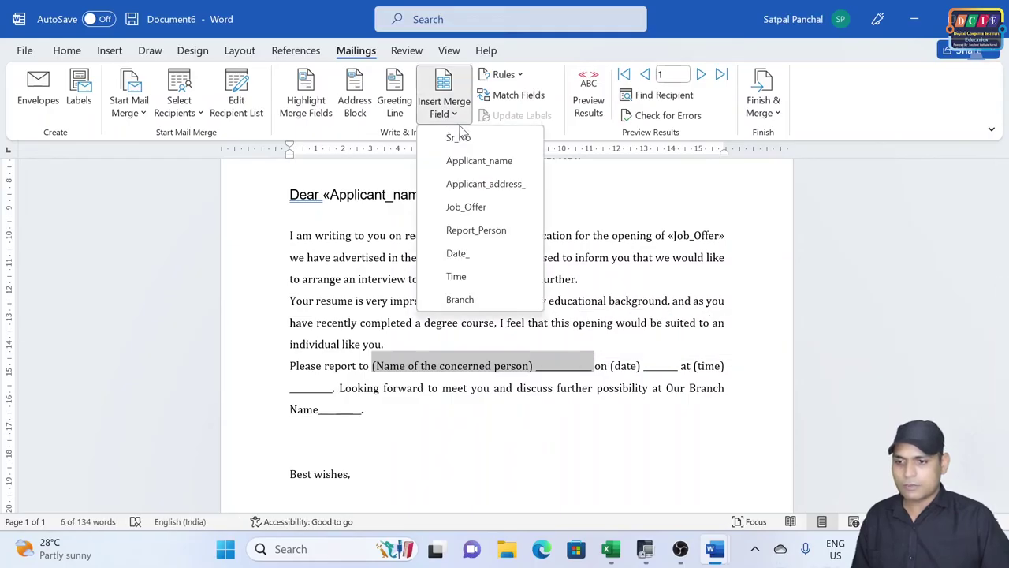
{"action": "left_click", "coordinate": [487, 237]}
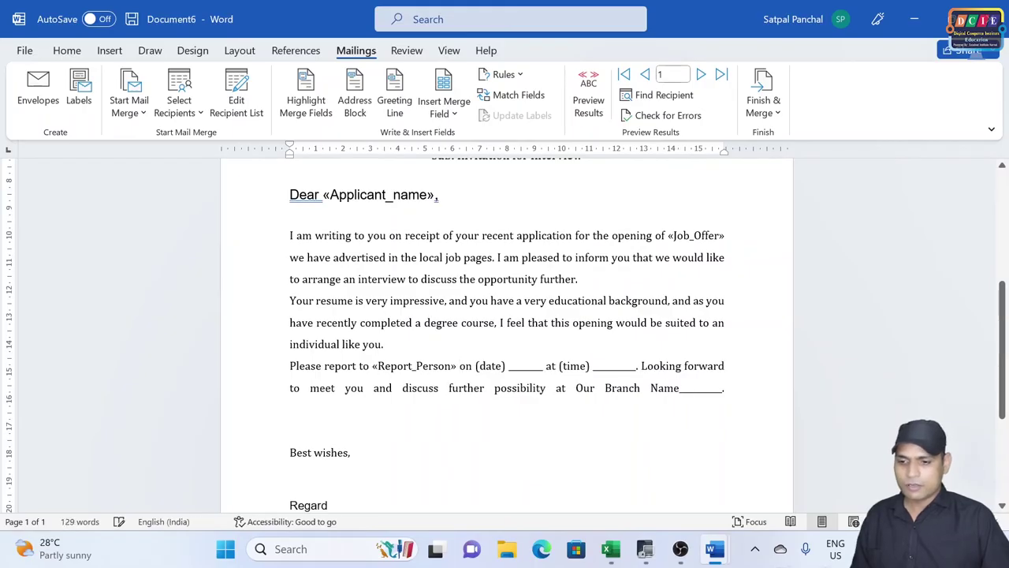
Step: Replace the (date) and (time) blanks with the «Date_» and «Time» fields
{"action": "left_click_drag", "start_coordinate": [546, 365], "coordinate": [479, 366]}
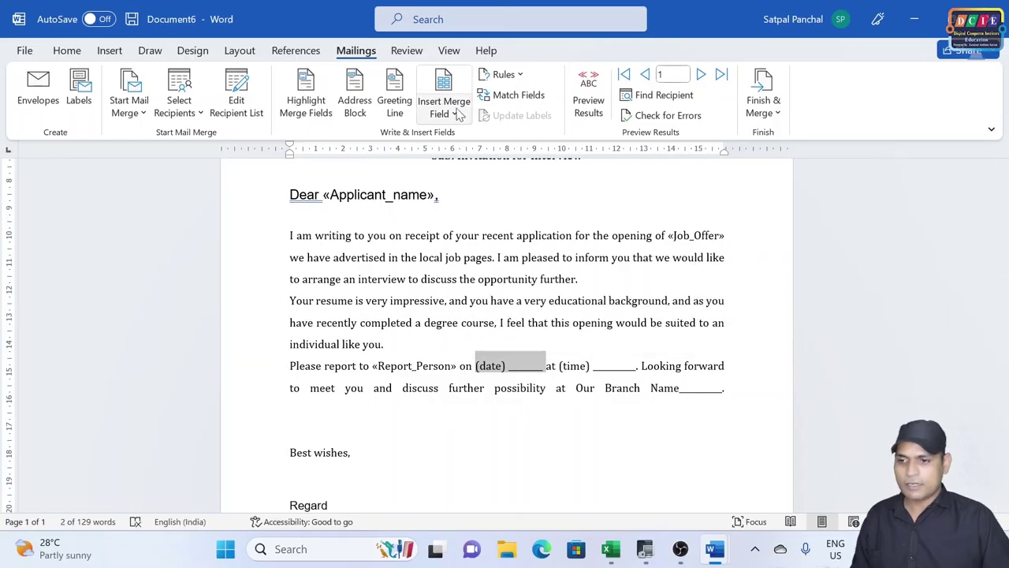
{"action": "left_click", "coordinate": [456, 112]}
{"action": "left_click", "coordinate": [459, 253]}
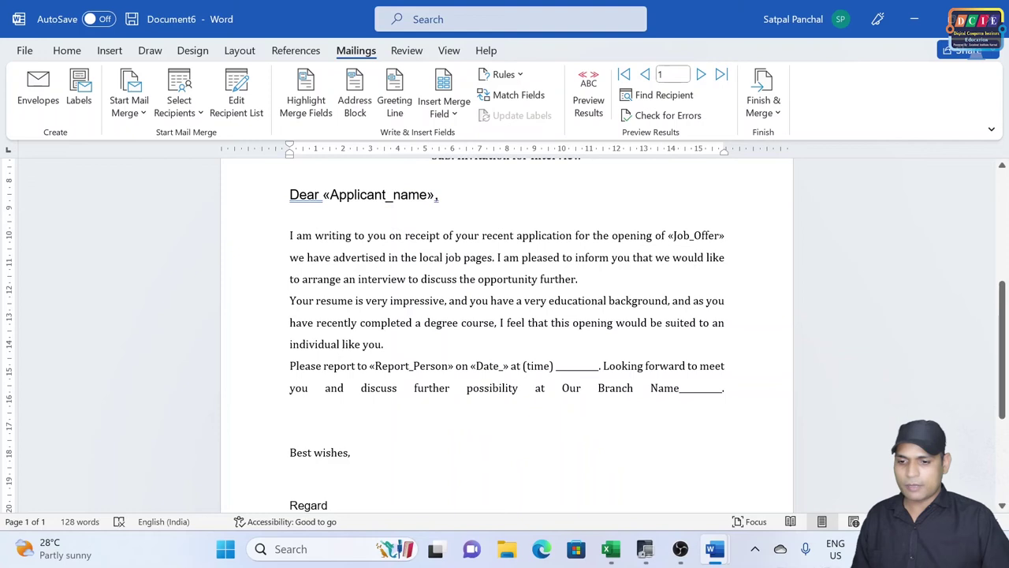
{"action": "left_click_drag", "start_coordinate": [598, 366], "coordinate": [526, 366]}
{"action": "left_click", "coordinate": [581, 387]}
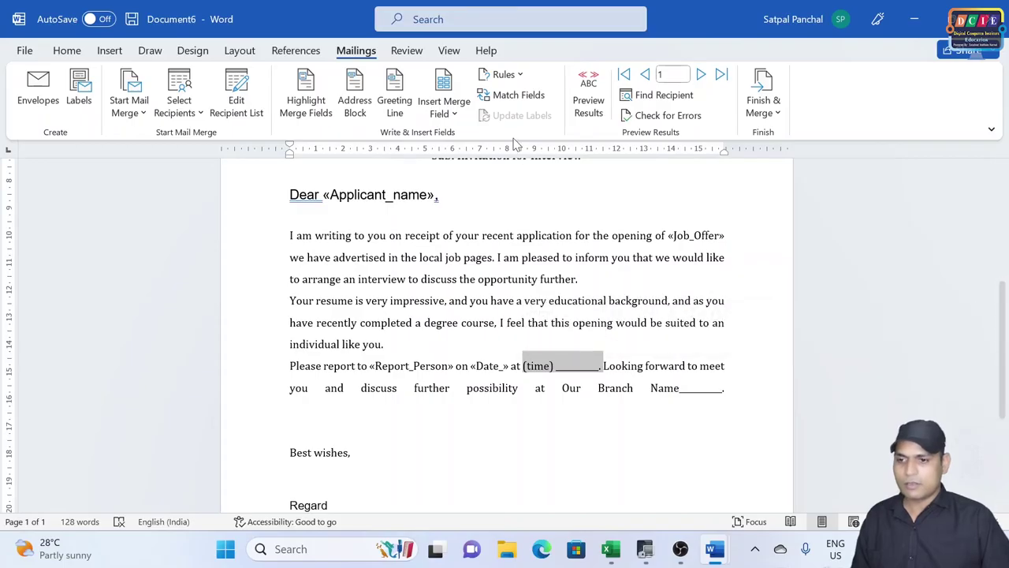
{"action": "left_click", "coordinate": [453, 114]}
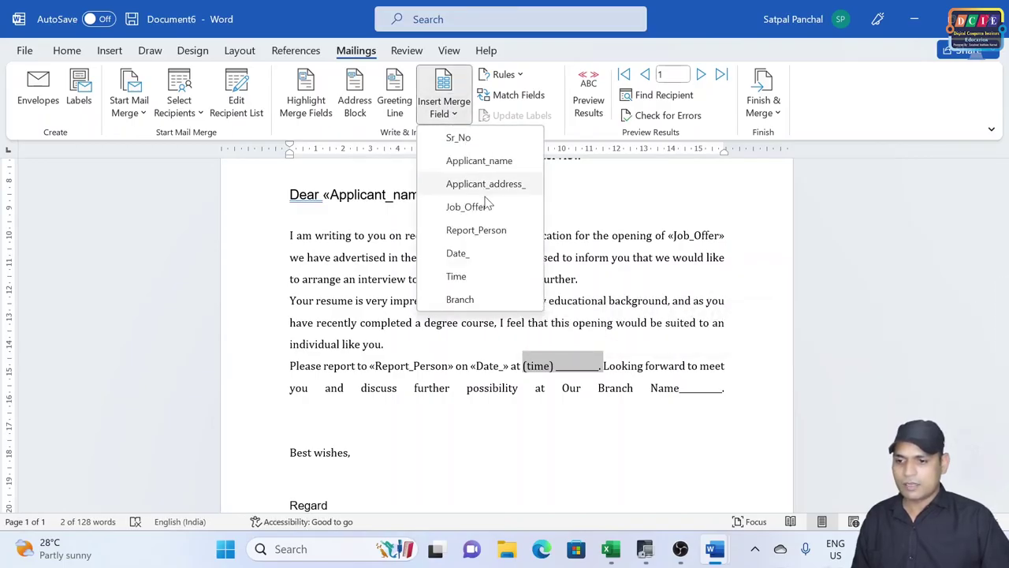
{"action": "left_click", "coordinate": [495, 283]}
{"action": "type", "text": "."}
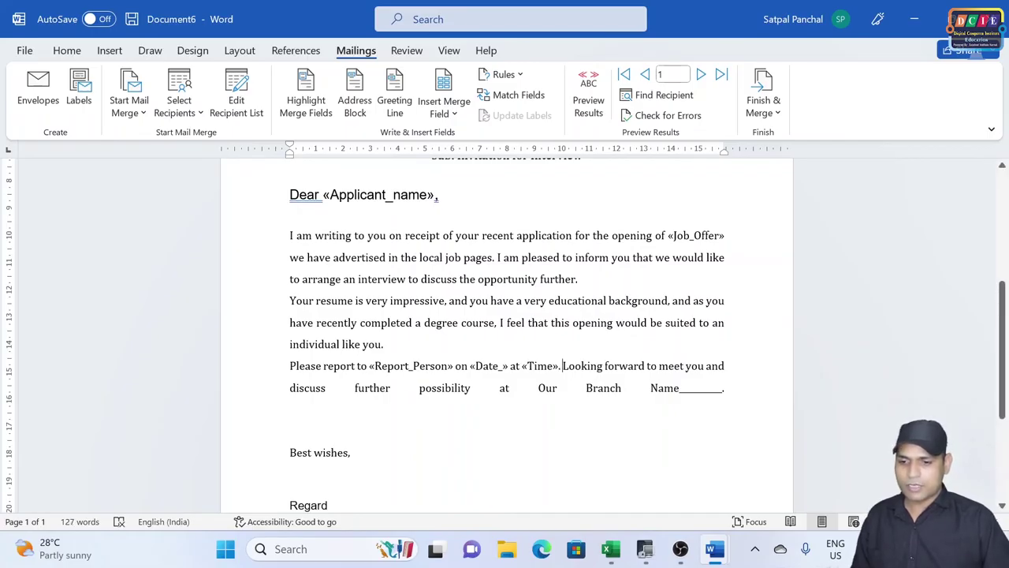
Step: Replace the branch Name blank with the «Branch» field, ending with a period
{"action": "left_click_drag", "start_coordinate": [650, 387], "coordinate": [724, 387]}
{"action": "left_click", "coordinate": [710, 388]}
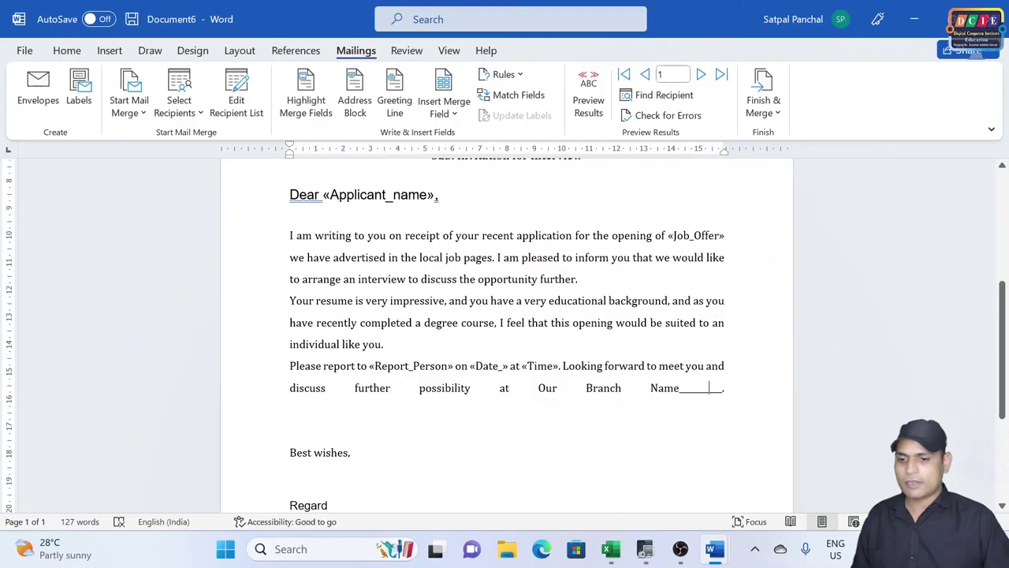
{"action": "left_click_drag", "start_coordinate": [724, 387], "coordinate": [651, 387]}
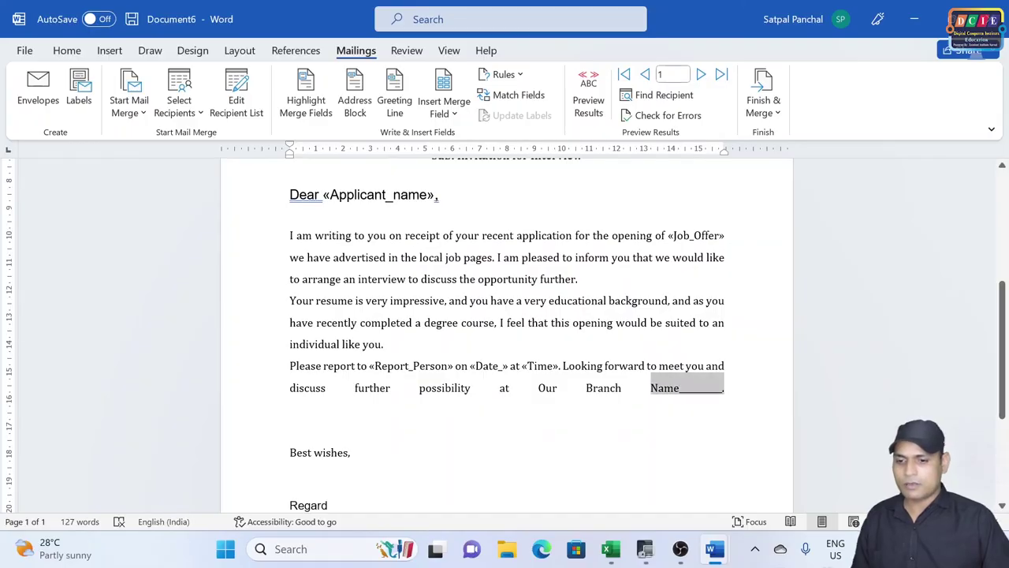
{"action": "left_click", "coordinate": [453, 115]}
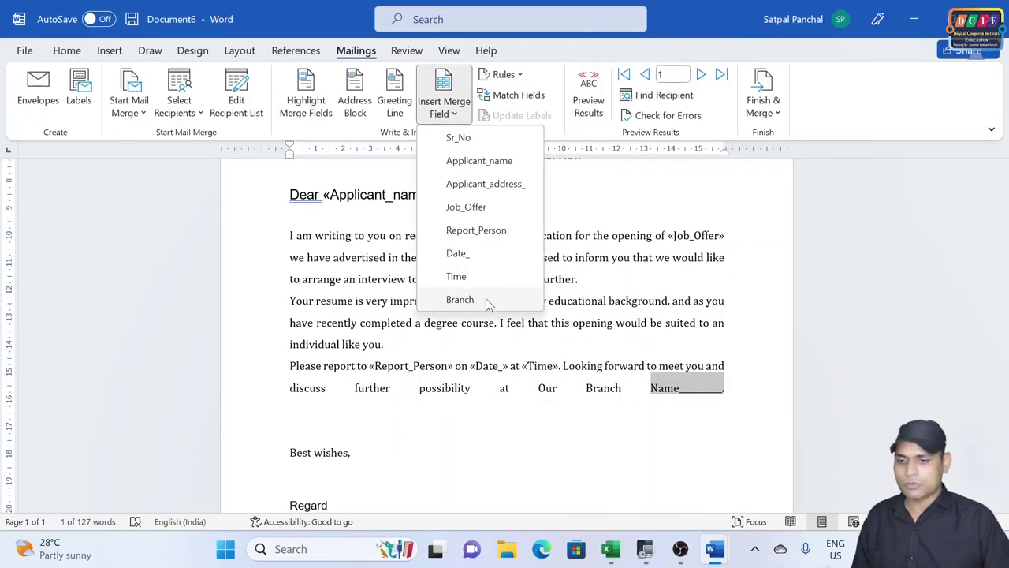
{"action": "left_click", "coordinate": [485, 298]}
{"action": "type", "text": "."}
Step: Turn on merge field highlighting so all inserted fields are shaded
{"action": "scroll", "coordinate": [505, 331], "scroll_direction": "down", "scroll_amount": 2}
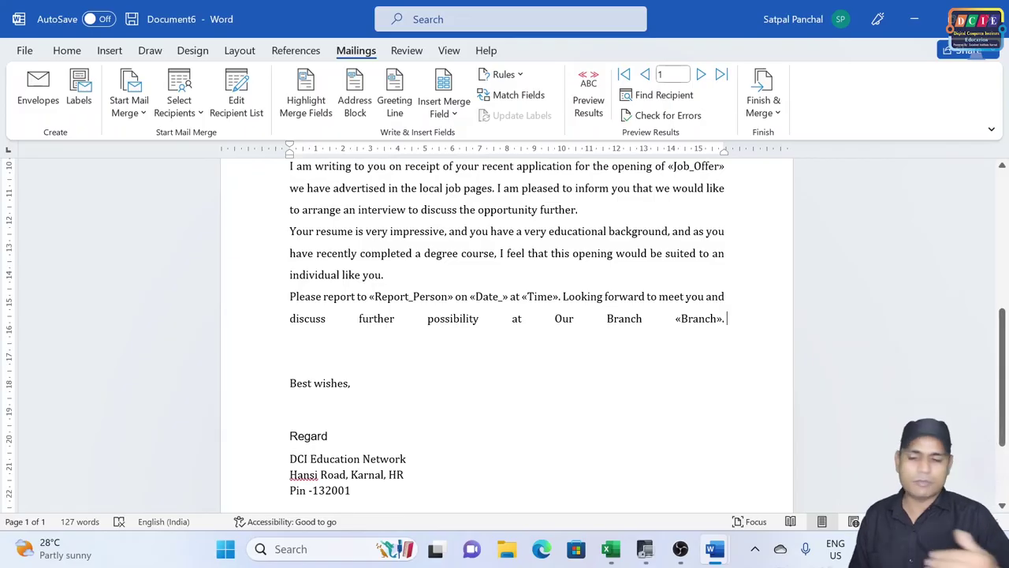
{"action": "scroll", "coordinate": [505, 331], "scroll_direction": "down", "scroll_amount": 2}
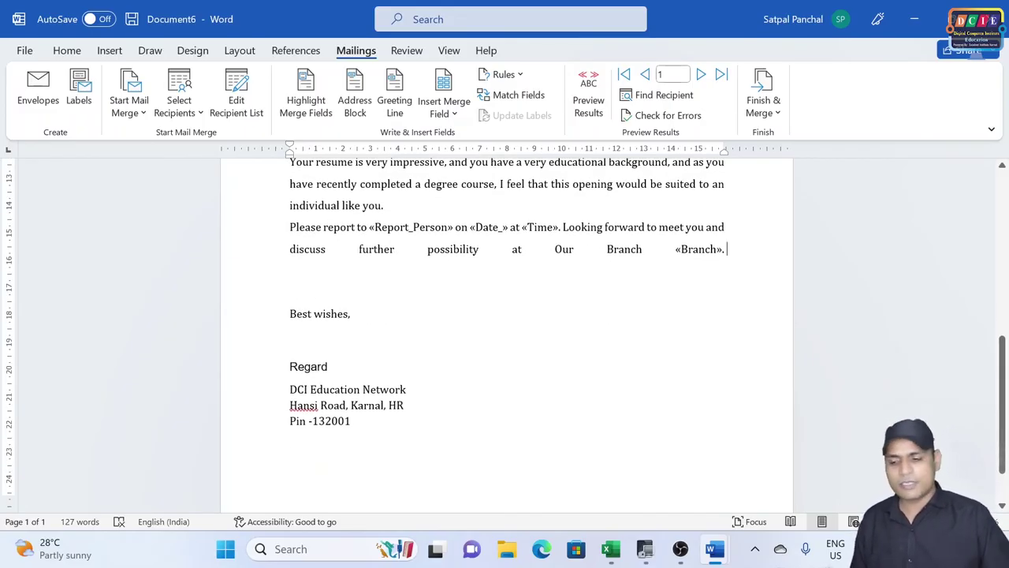
{"action": "scroll", "coordinate": [505, 331], "scroll_direction": "up", "scroll_amount": 7}
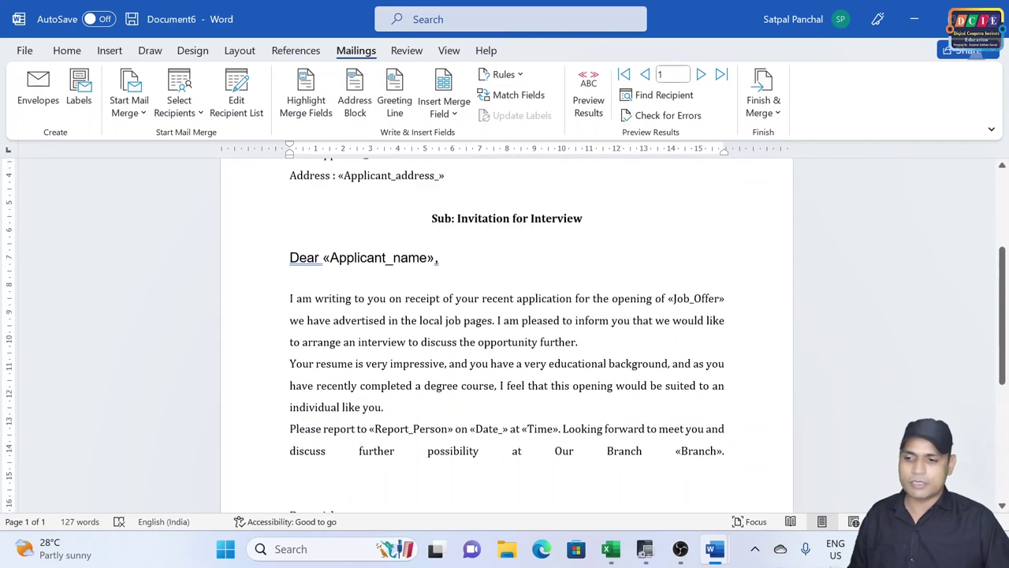
{"action": "scroll", "coordinate": [504, 331], "scroll_direction": "down", "scroll_amount": 1}
{"action": "scroll", "coordinate": [505, 331], "scroll_direction": "up", "scroll_amount": 2}
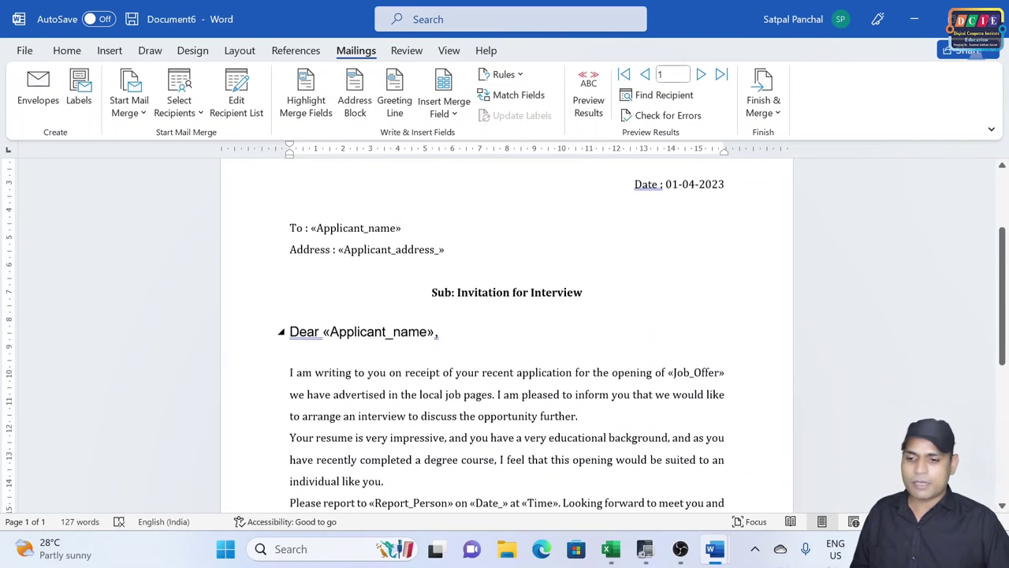
{"action": "scroll", "coordinate": [504, 331], "scroll_direction": "down", "scroll_amount": 1}
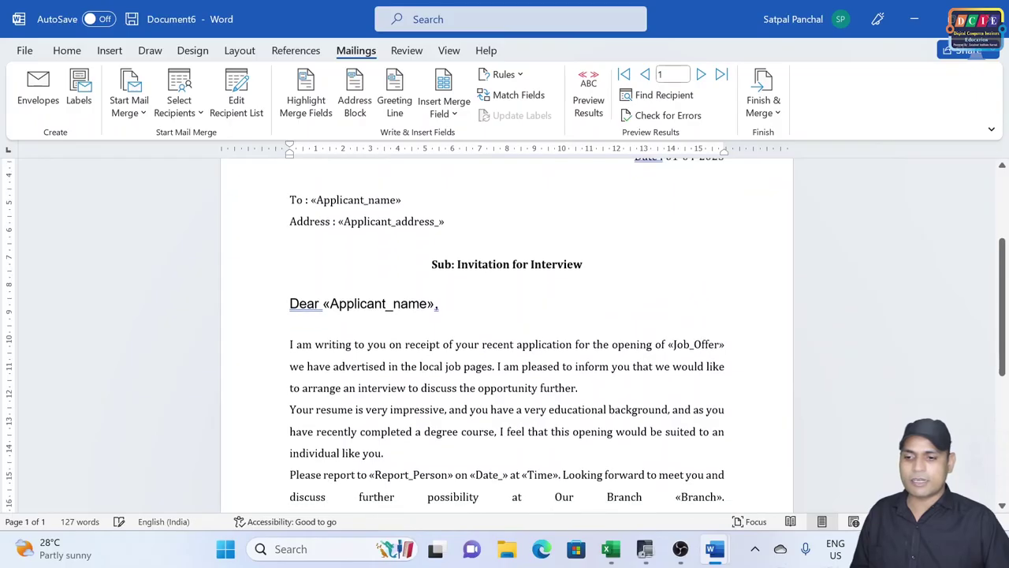
{"action": "left_click", "coordinate": [295, 93]}
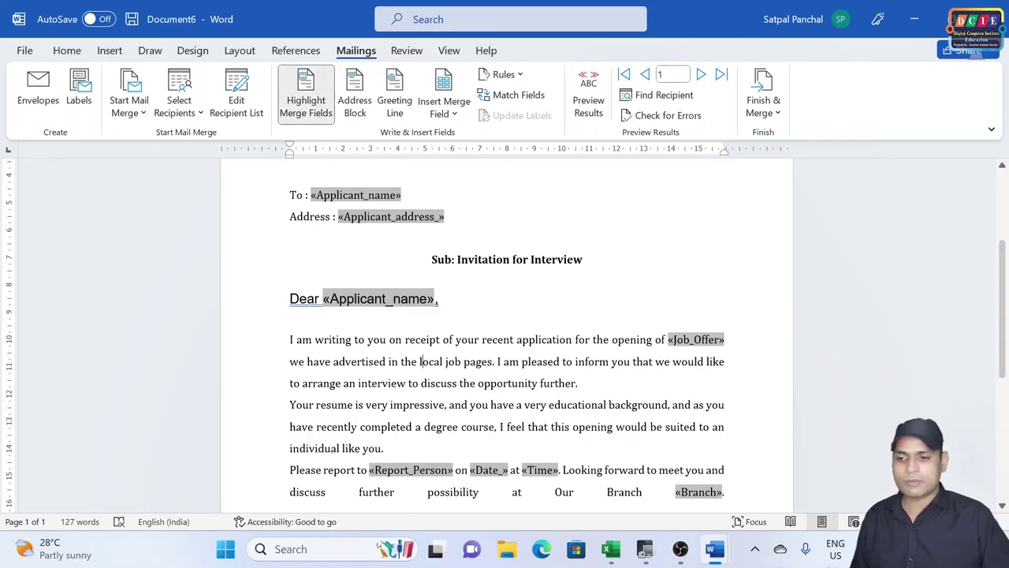
{"action": "scroll", "coordinate": [420, 261], "scroll_direction": "down", "scroll_amount": 2}
{"action": "scroll", "coordinate": [420, 257], "scroll_direction": "down", "scroll_amount": 1}
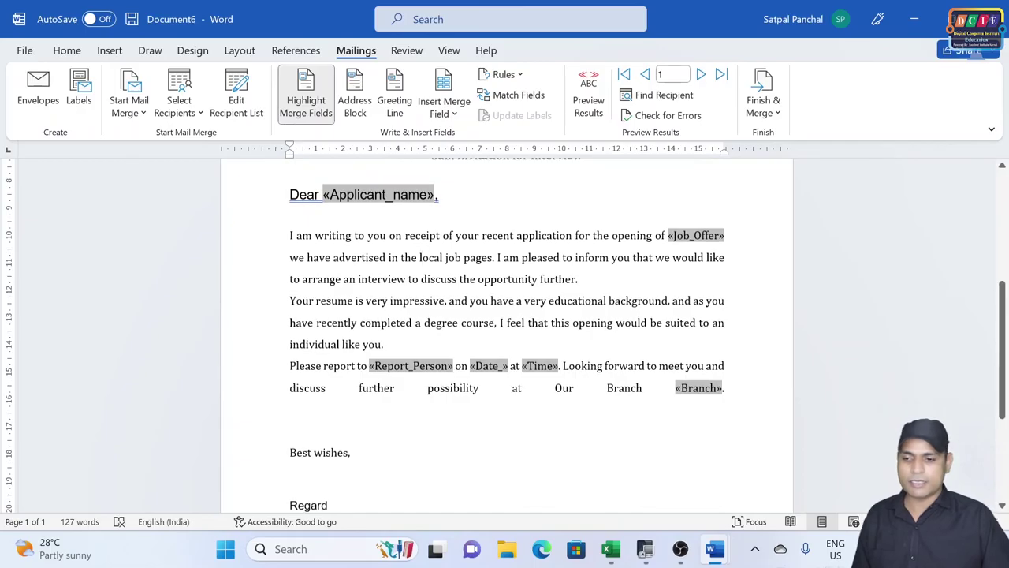
{"action": "scroll", "coordinate": [420, 257], "scroll_direction": "up", "scroll_amount": 2}
{"action": "scroll", "coordinate": [420, 257], "scroll_direction": "up", "scroll_amount": 1}
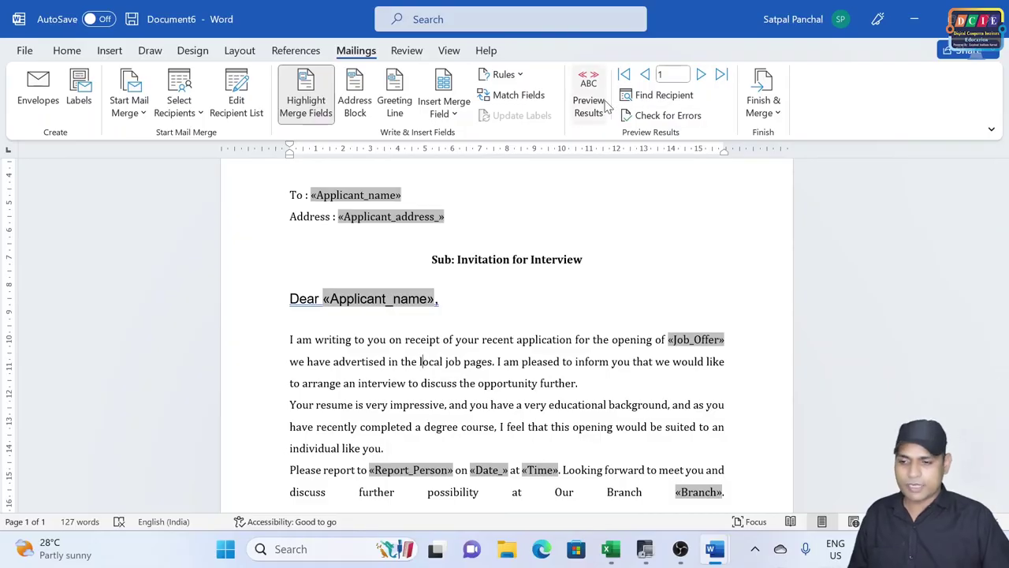
{"action": "left_click", "coordinate": [312, 95]}
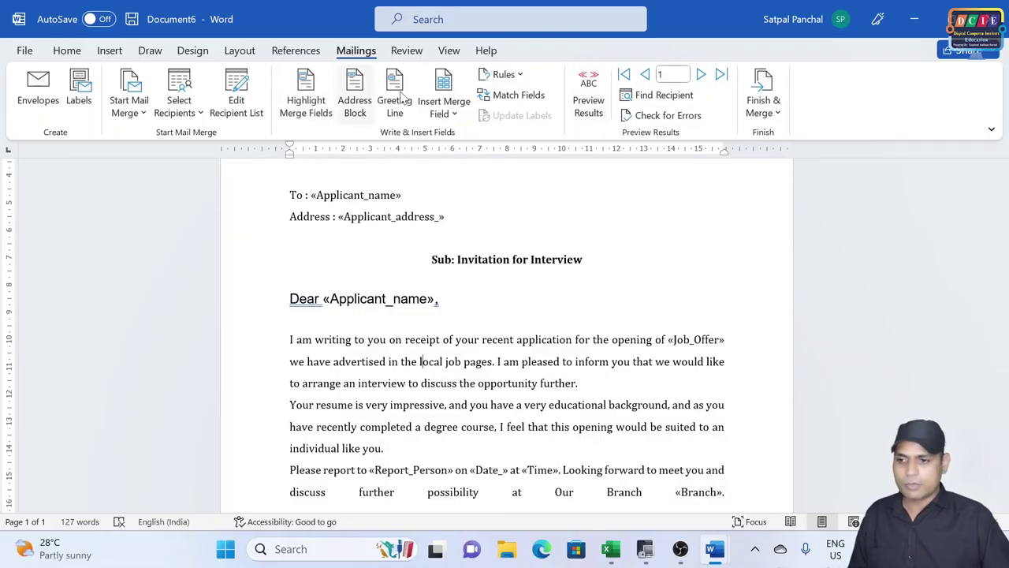
{"action": "left_click", "coordinate": [588, 103]}
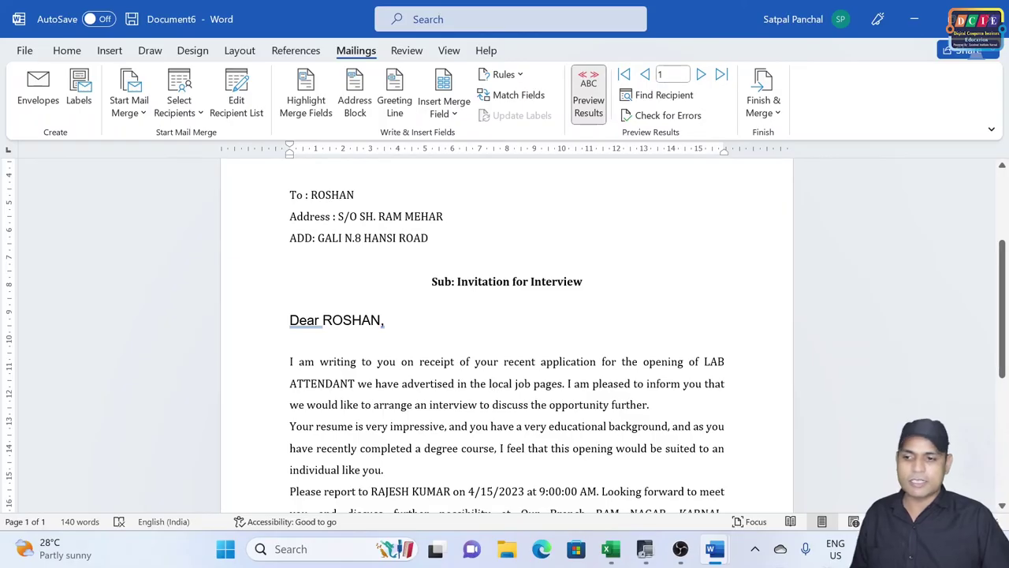
{"action": "scroll", "coordinate": [505, 339], "scroll_direction": "down", "scroll_amount": 1}
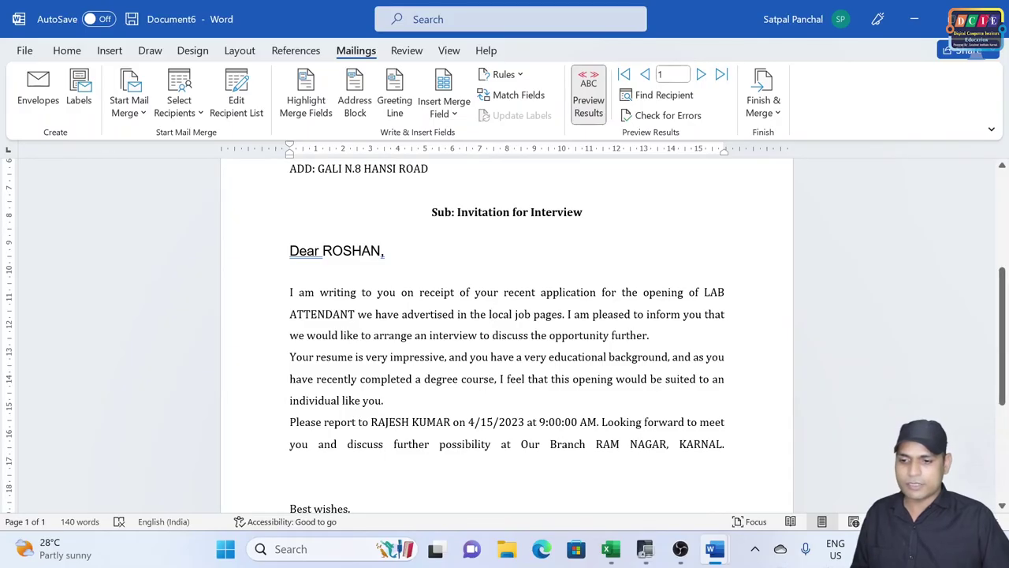
{"action": "scroll", "coordinate": [491, 210], "scroll_direction": "down", "scroll_amount": 1}
{"action": "scroll", "coordinate": [491, 210], "scroll_direction": "down", "scroll_amount": 1}
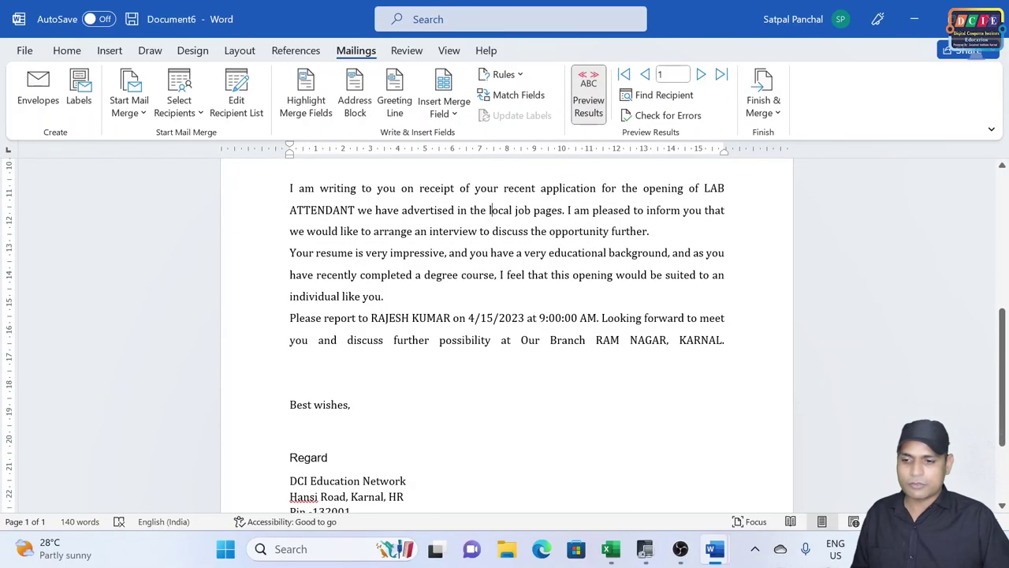
{"action": "scroll", "coordinate": [505, 336], "scroll_direction": "up", "scroll_amount": 1}
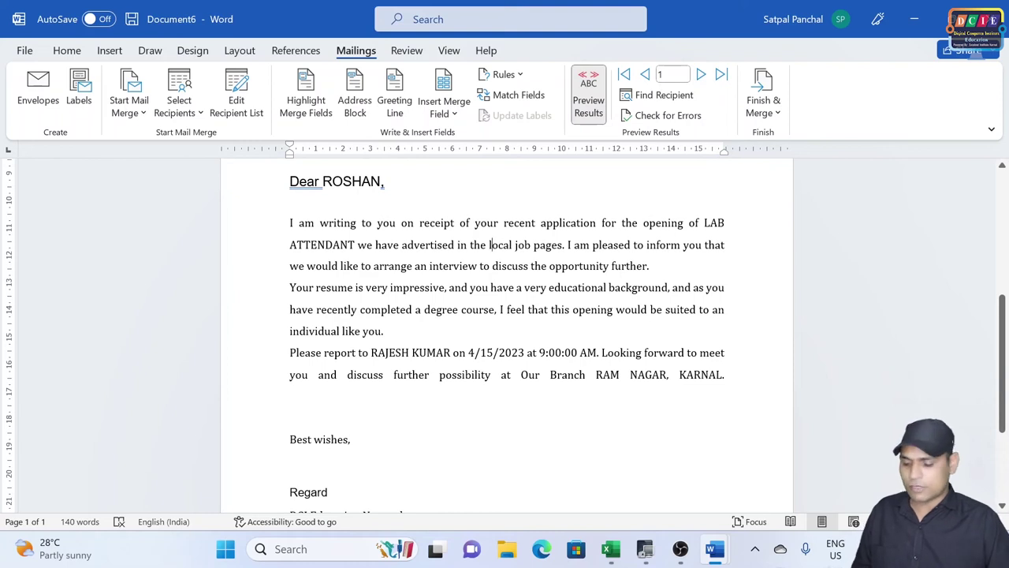
{"action": "scroll", "coordinate": [489, 244], "scroll_direction": "down", "scroll_amount": 3}
{"action": "scroll", "coordinate": [489, 244], "scroll_direction": "up", "scroll_amount": 2}
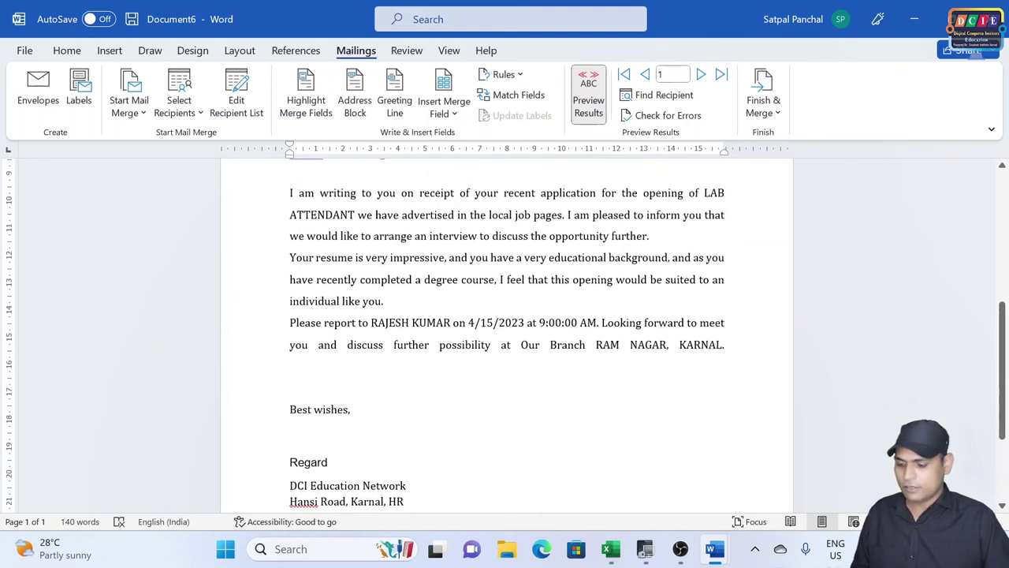
{"action": "scroll", "coordinate": [489, 245], "scroll_direction": "up", "scroll_amount": 1}
{"action": "left_click", "coordinate": [585, 105]}
{"action": "scroll", "coordinate": [505, 331], "scroll_direction": "up", "scroll_amount": 3}
{"action": "scroll", "coordinate": [504, 331], "scroll_direction": "up", "scroll_amount": 2}
Step: Bold the «Applicant_name» fields on the To and Dear lines and the «Applicant_address_» field
{"action": "left_click_drag", "start_coordinate": [401, 229], "coordinate": [312, 229]}
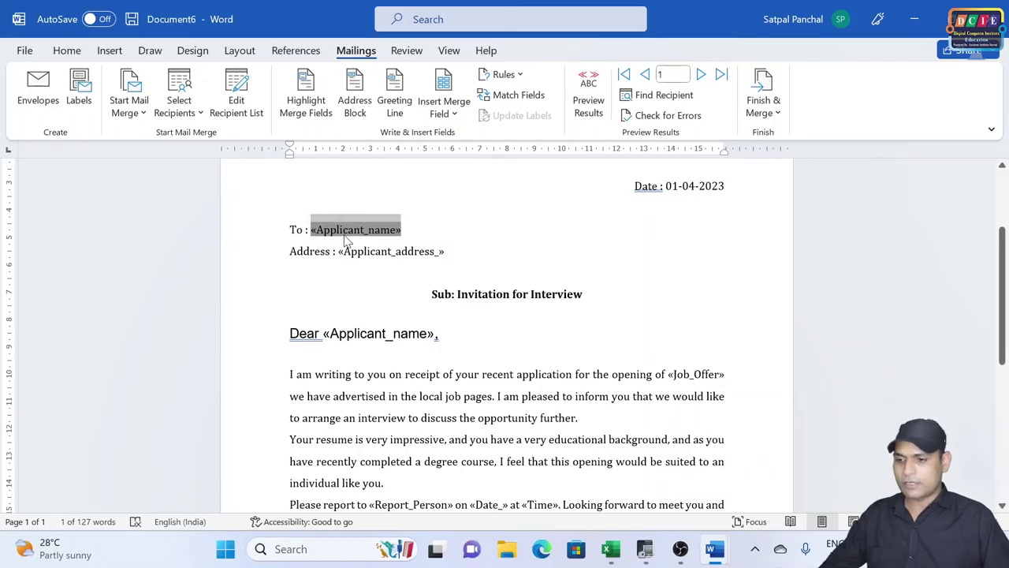
{"action": "key", "text": "ctrl+b"}
{"action": "left_click", "coordinate": [440, 251]}
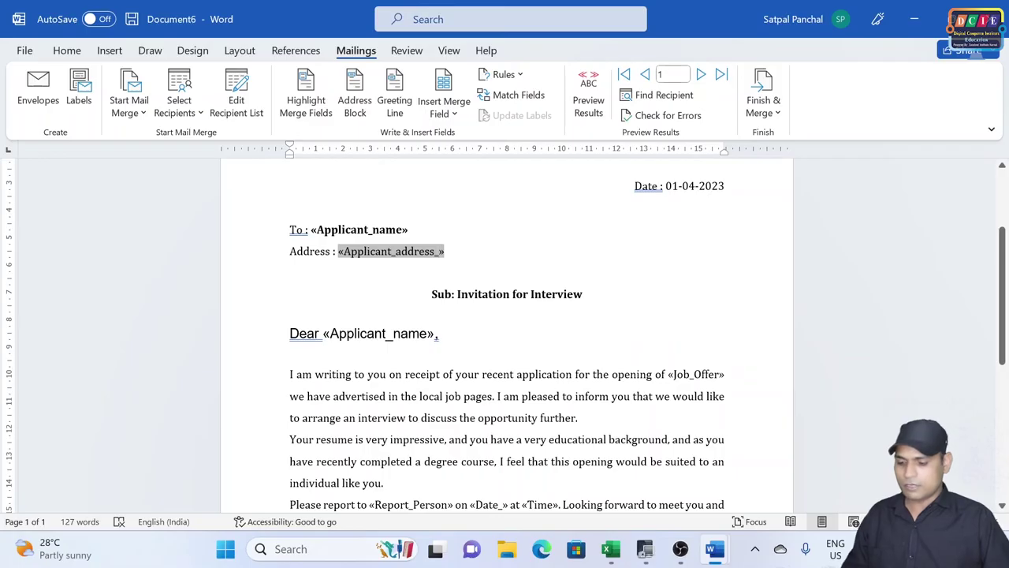
{"action": "left_click_drag", "start_coordinate": [439, 250], "coordinate": [344, 250]}
{"action": "key", "text": "ctrl+b"}
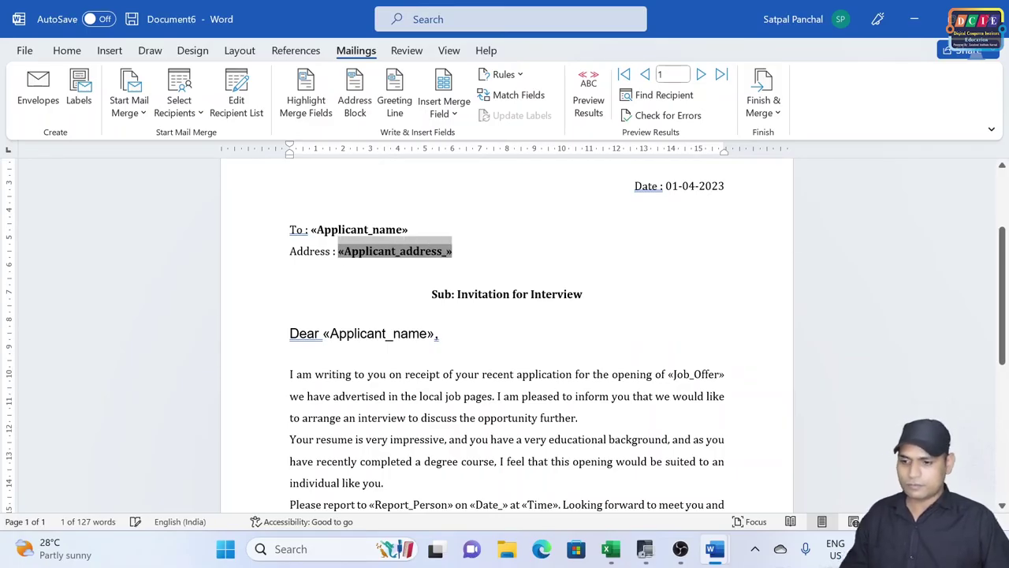
{"action": "mouse_move", "coordinate": [387, 334]}
{"action": "left_mouse_down"}
{"action": "mouse_move", "coordinate": [324, 333]}
{"action": "mouse_move", "coordinate": [438, 334]}
{"action": "left_mouse_up"}
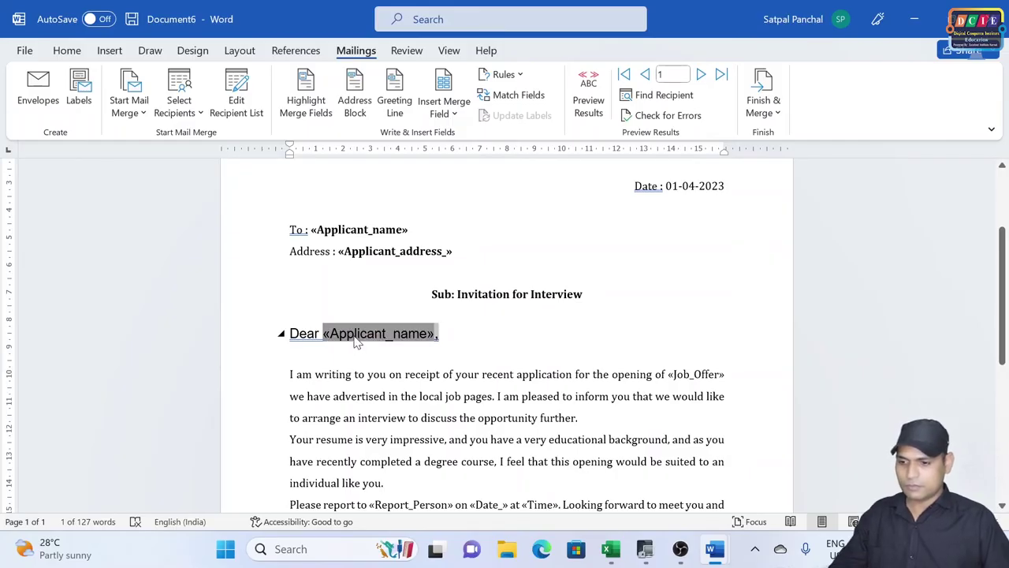
{"action": "key", "text": "ctrl+b"}
{"action": "left_click", "coordinate": [494, 331]}
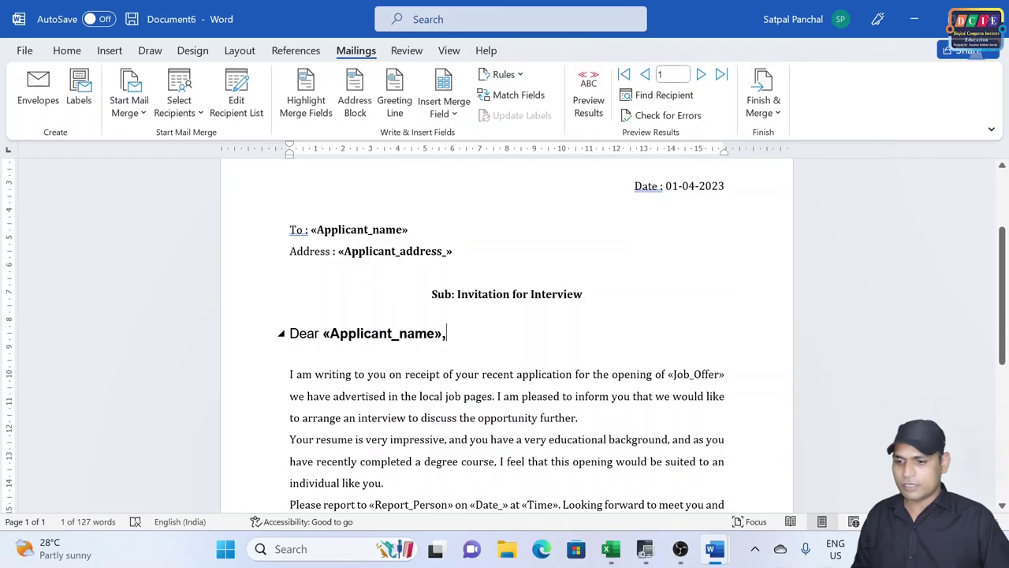
Step: Bold the «Job_Offer» field and remove bold from the stray word 'we'
{"action": "scroll", "coordinate": [494, 331], "scroll_direction": "down", "scroll_amount": 3}
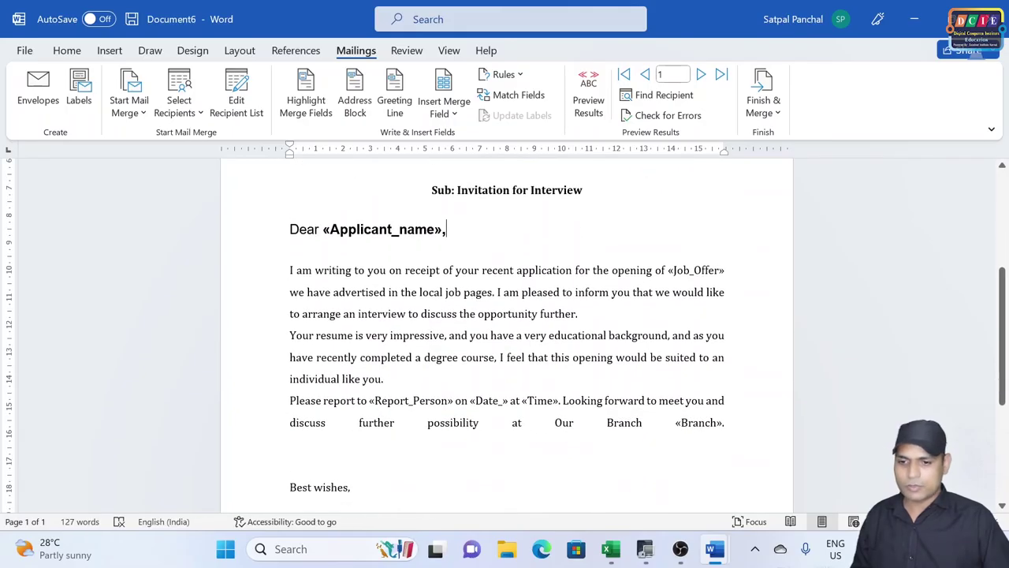
{"action": "left_click_drag", "start_coordinate": [727, 270], "coordinate": [306, 291]}
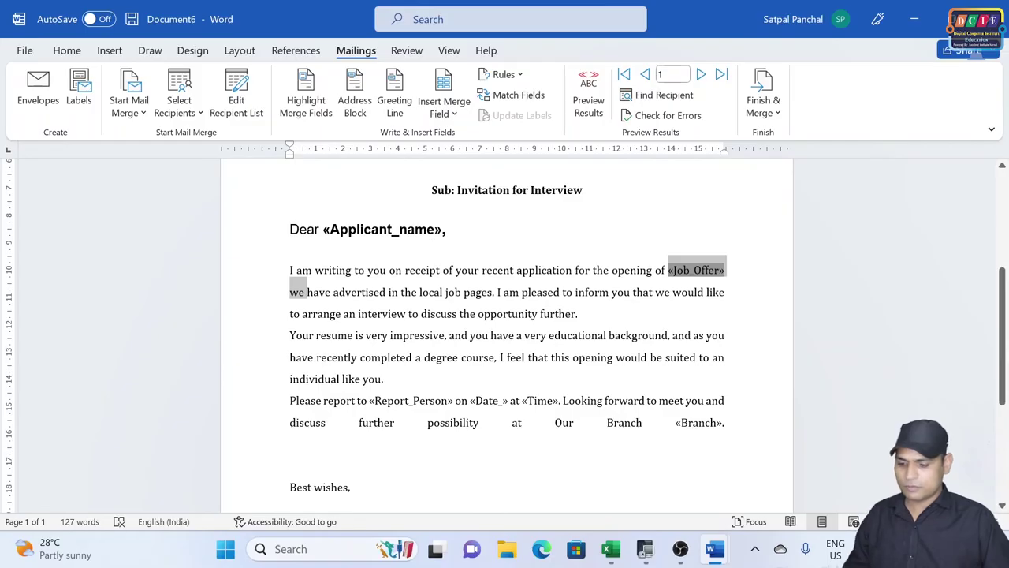
{"action": "key", "text": "ctrl+b"}
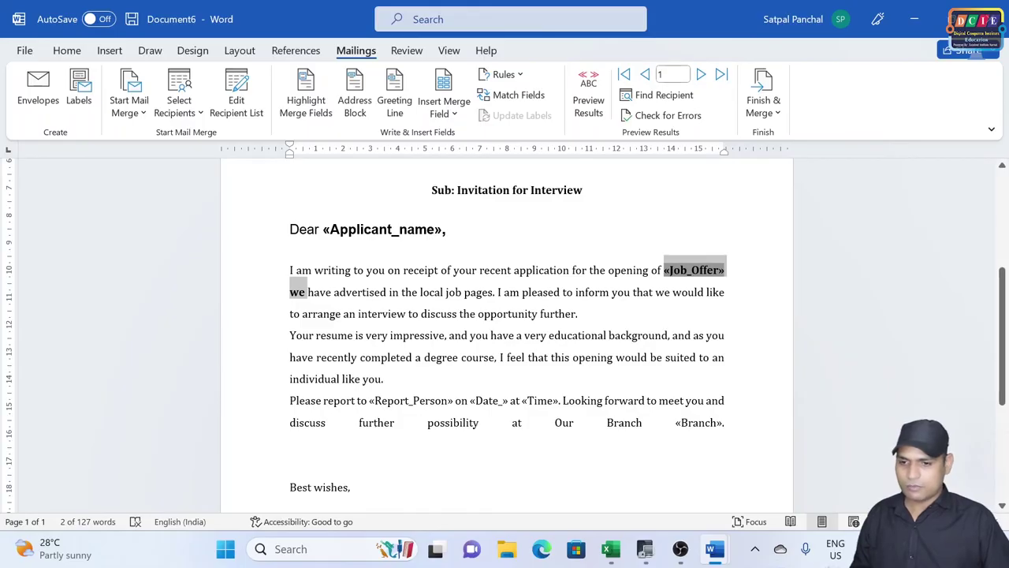
{"action": "left_click", "coordinate": [332, 292]}
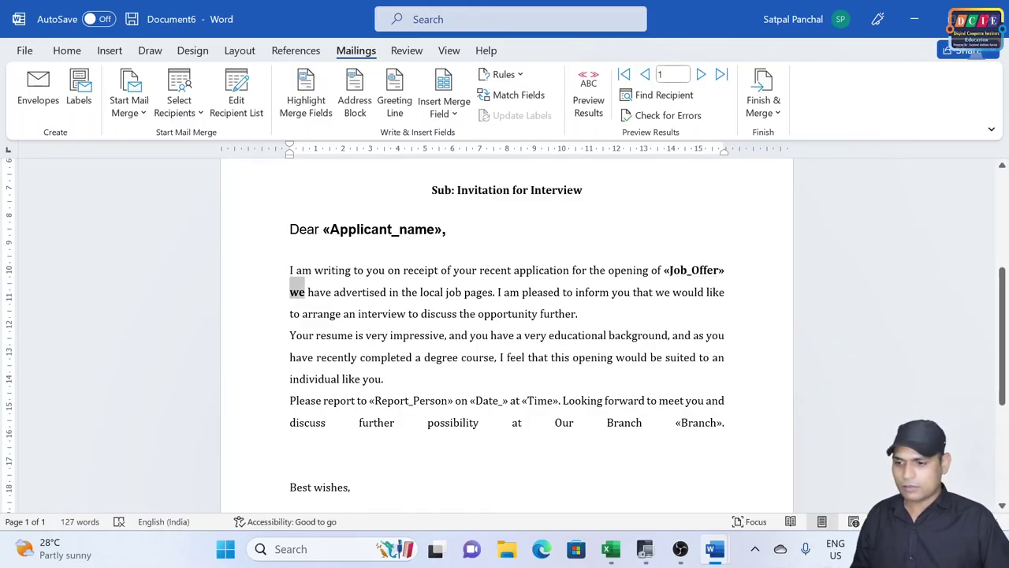
{"action": "double_click", "coordinate": [296, 291]}
{"action": "key", "text": "ctrl+b"}
Step: Bold the «Report_Person», «Date_», «Time» and «Branch» fields in the body paragraph
{"action": "scroll", "coordinate": [505, 331], "scroll_direction": "down", "scroll_amount": 2}
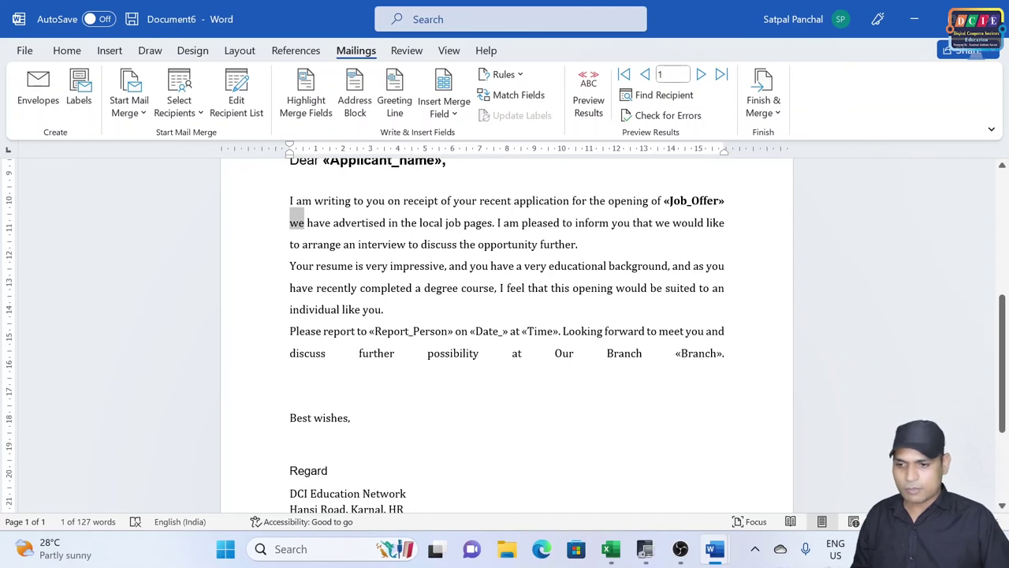
{"action": "key", "text": "F11"}
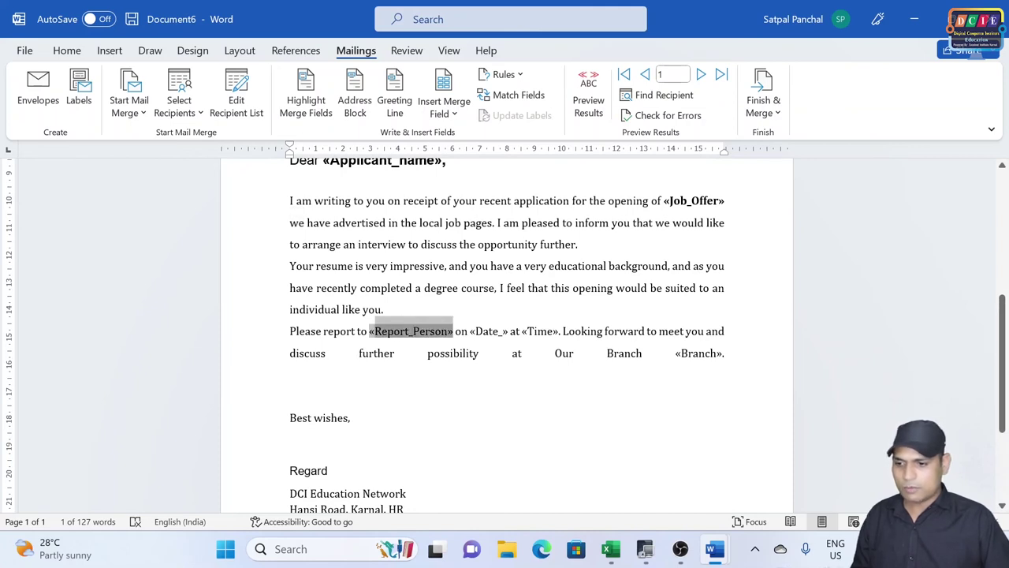
{"action": "key", "text": "ctrl+b"}
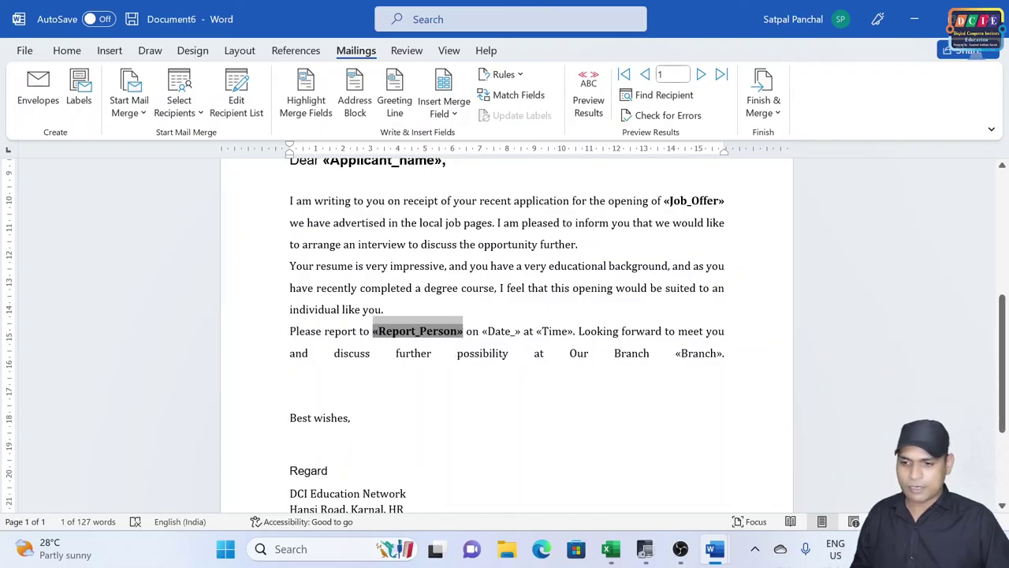
{"action": "key", "text": "F11"}
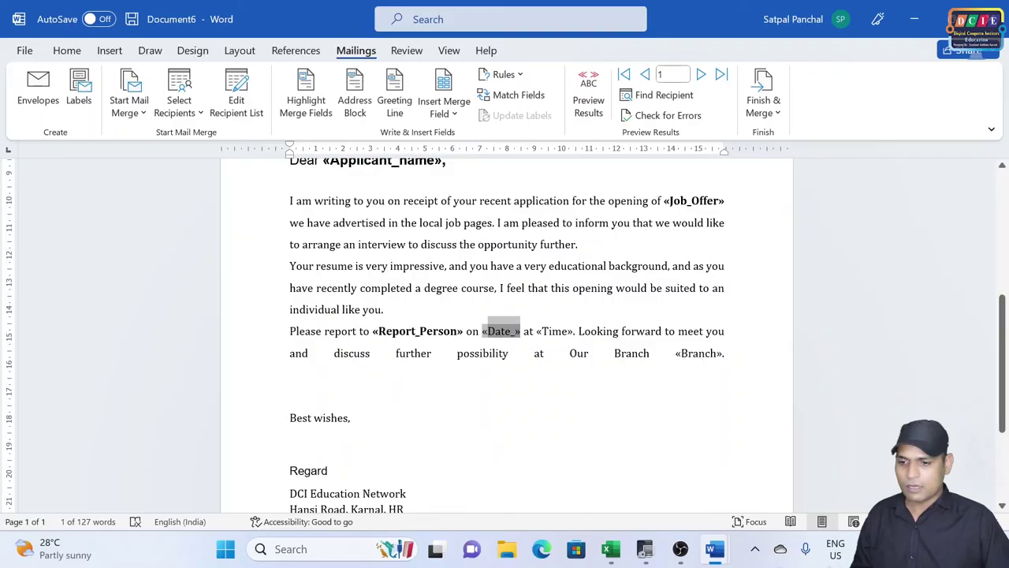
{"action": "key", "text": "ctrl+b"}
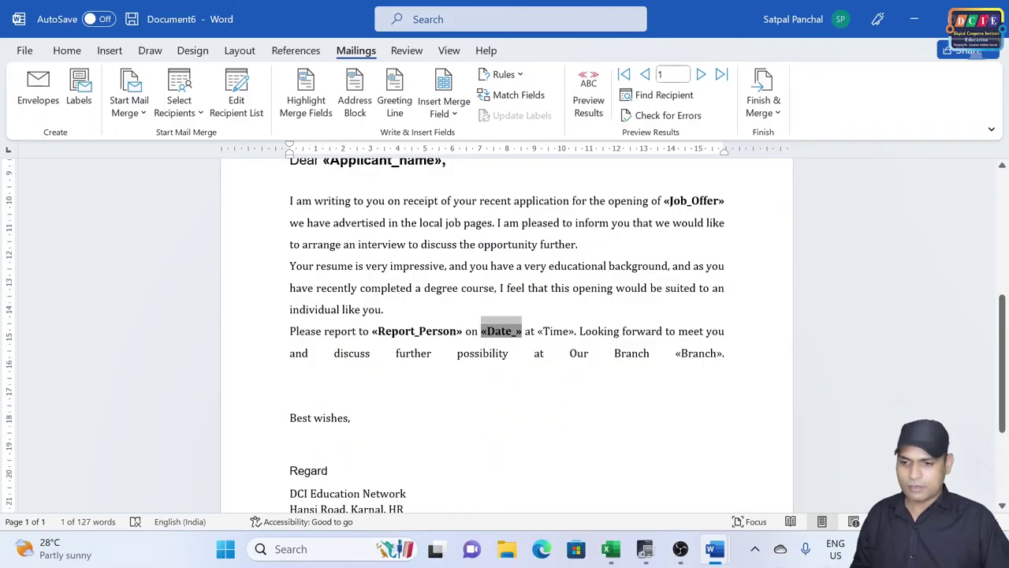
{"action": "key", "text": "F11"}
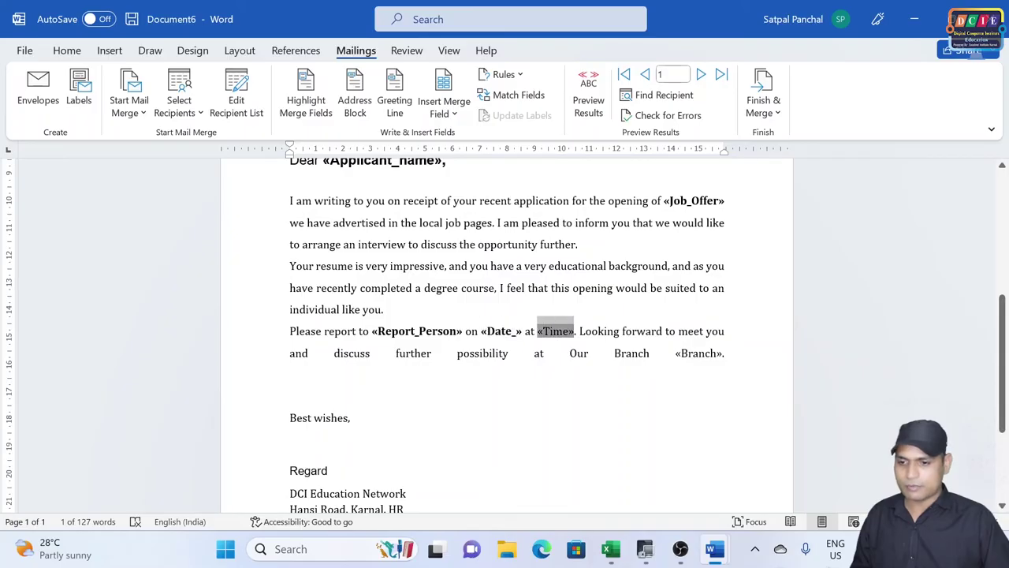
{"action": "double_click", "coordinate": [540, 334]}
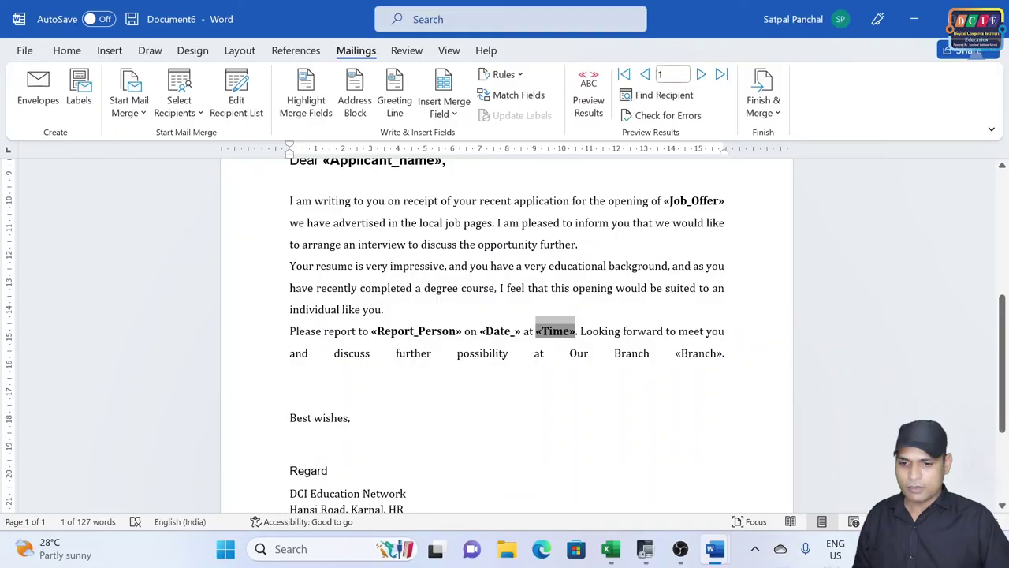
{"action": "key", "text": "F11"}
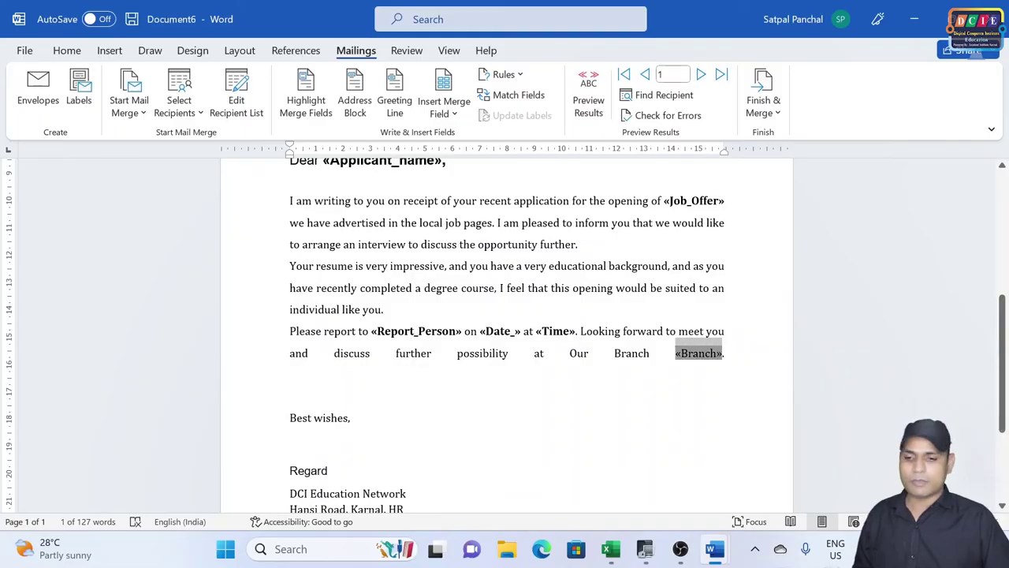
{"action": "key", "text": "ctrl+b"}
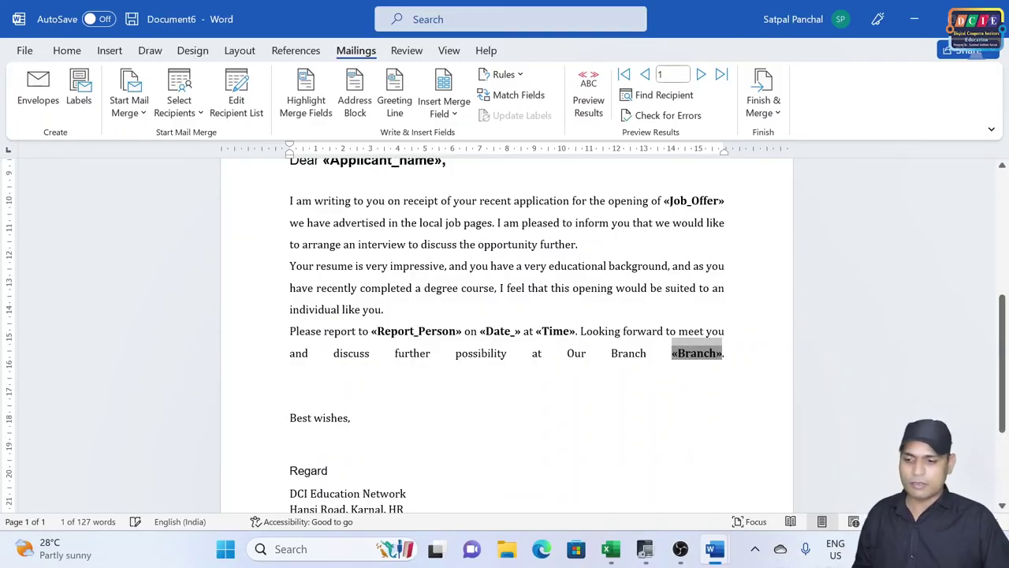
{"action": "left_click", "coordinate": [292, 395]}
{"action": "left_click", "coordinate": [129, 100]}
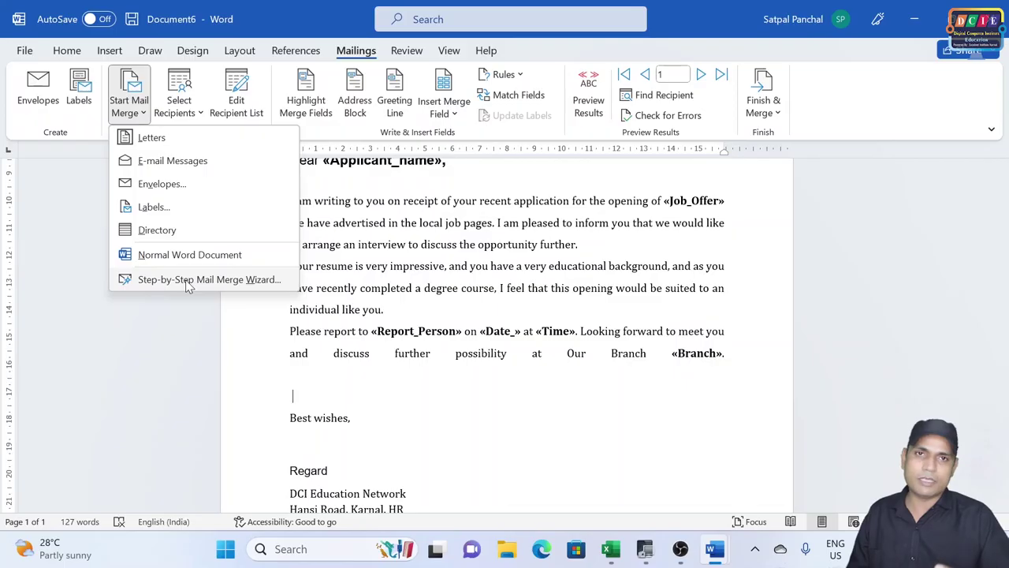
Step: Make the 'Interview Letter' title bold
{"action": "left_click", "coordinate": [371, 339]}
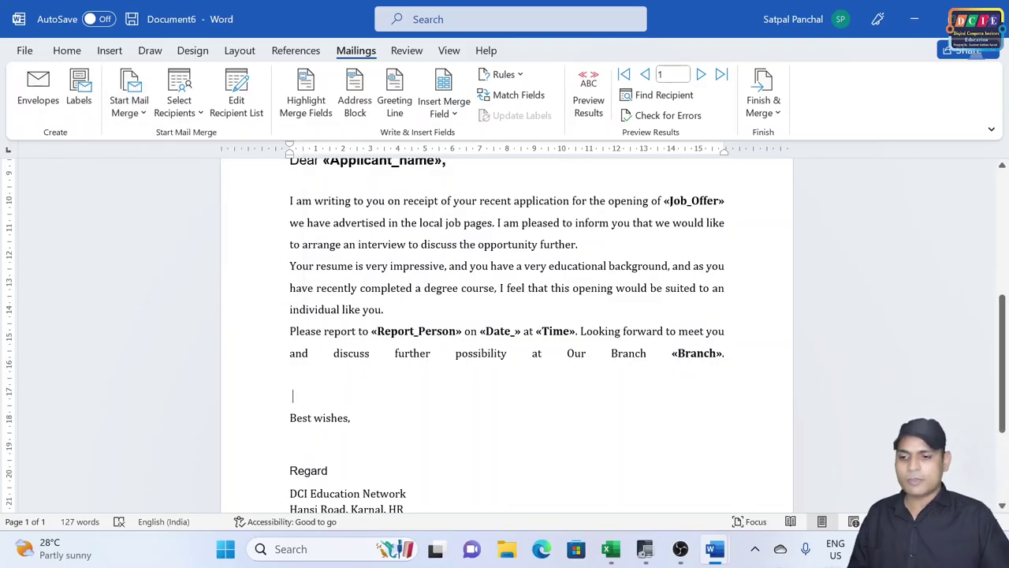
{"action": "scroll", "coordinate": [371, 339], "scroll_direction": "up", "scroll_amount": 3}
{"action": "scroll", "coordinate": [507, 331], "scroll_direction": "up", "scroll_amount": 3}
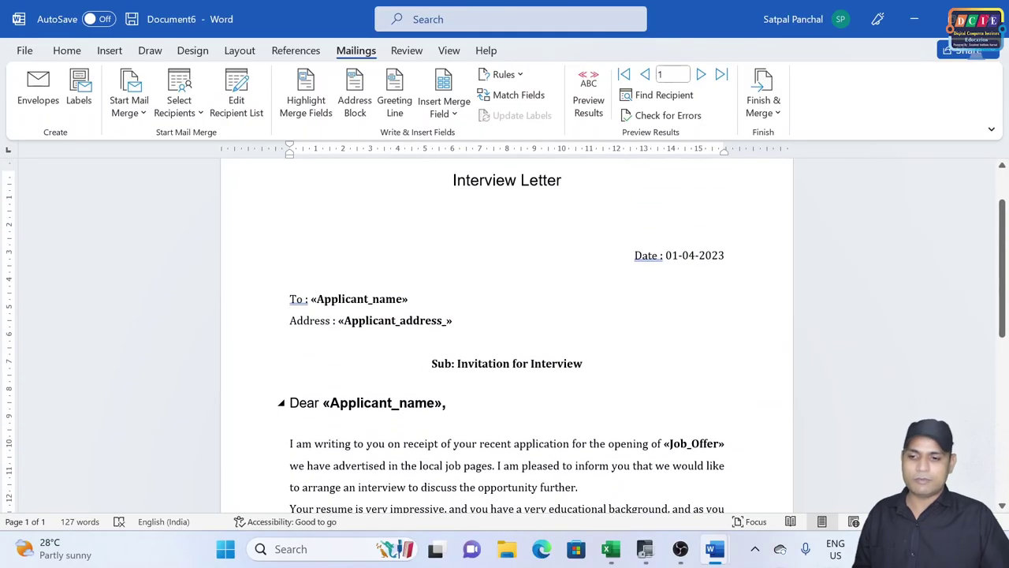
{"action": "scroll", "coordinate": [371, 339], "scroll_direction": "down", "scroll_amount": 2}
{"action": "scroll", "coordinate": [371, 339], "scroll_direction": "down", "scroll_amount": 1}
{"action": "scroll", "coordinate": [370, 339], "scroll_direction": "down", "scroll_amount": 3}
{"action": "scroll", "coordinate": [371, 339], "scroll_direction": "up", "scroll_amount": 3}
{"action": "scroll", "coordinate": [507, 331], "scroll_direction": "up", "scroll_amount": 5}
{"action": "left_click_drag", "start_coordinate": [454, 249], "coordinate": [574, 250]}
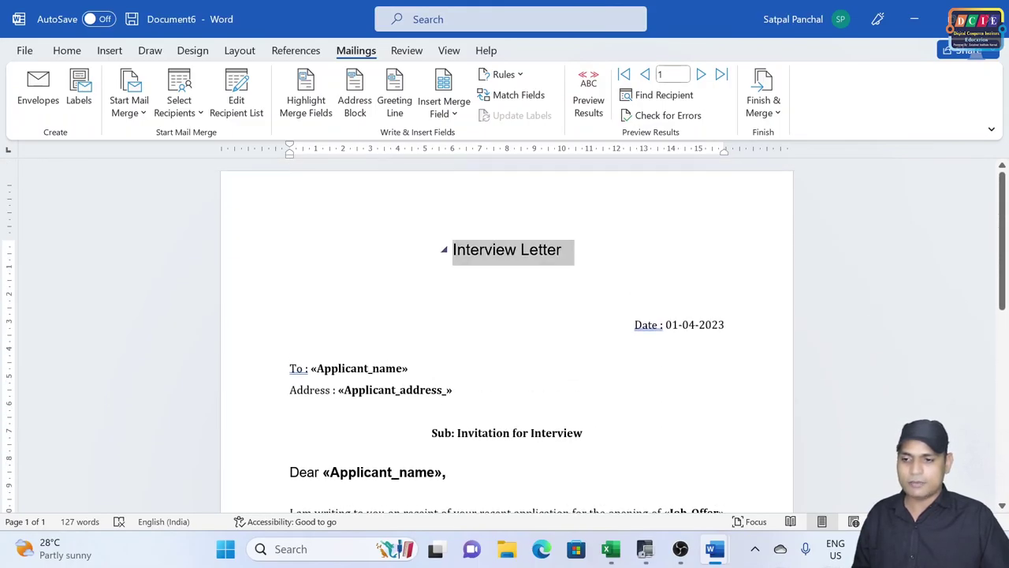
{"action": "key", "text": "ctrl+b"}
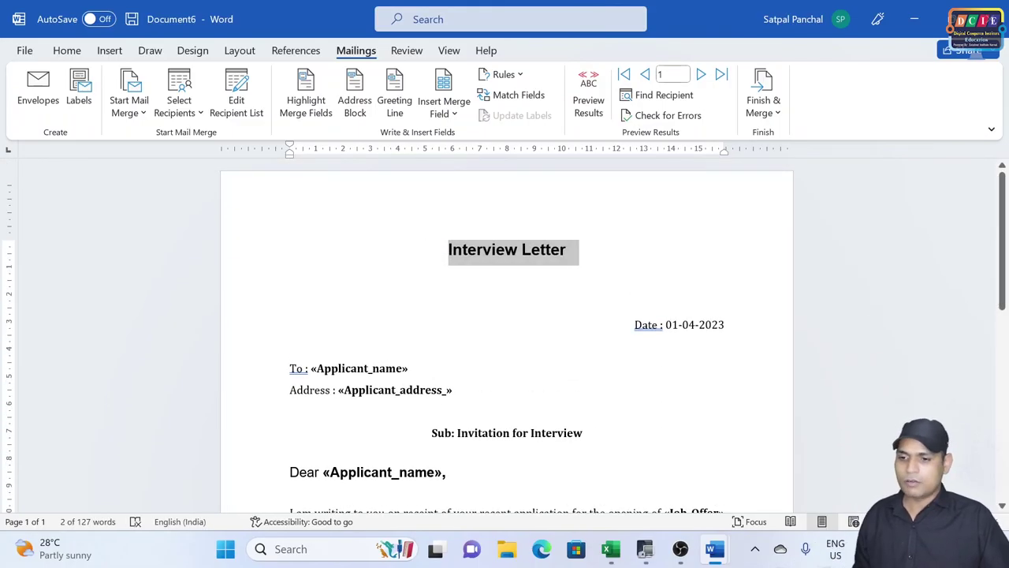
{"action": "left_click", "coordinate": [505, 293]}
Step: Preview record 1's merged letter, showing LAB ATTENDANT, 4/15/2023 and 9:00:00 AM
{"action": "scroll", "coordinate": [505, 339], "scroll_direction": "down", "scroll_amount": 2}
{"action": "scroll", "coordinate": [504, 339], "scroll_direction": "down", "scroll_amount": 1}
{"action": "scroll", "coordinate": [504, 339], "scroll_direction": "down", "scroll_amount": 2}
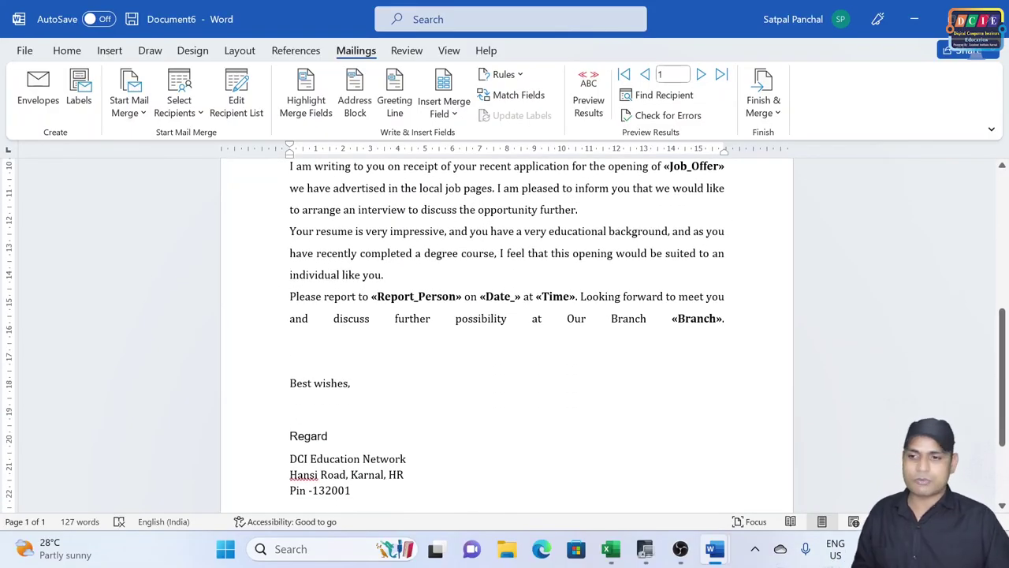
{"action": "left_click", "coordinate": [589, 93]}
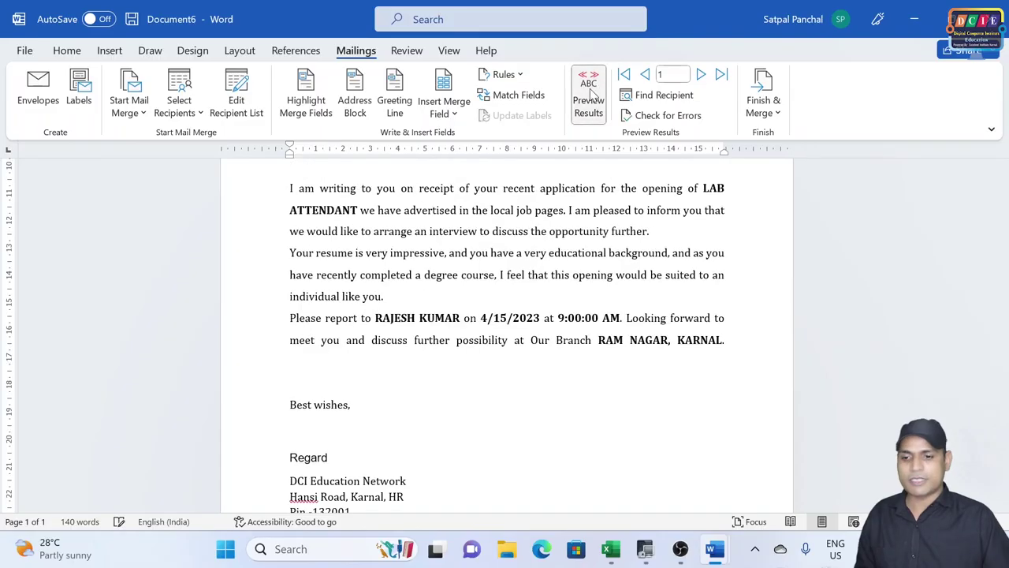
{"action": "scroll", "coordinate": [505, 331], "scroll_direction": "up", "scroll_amount": 2}
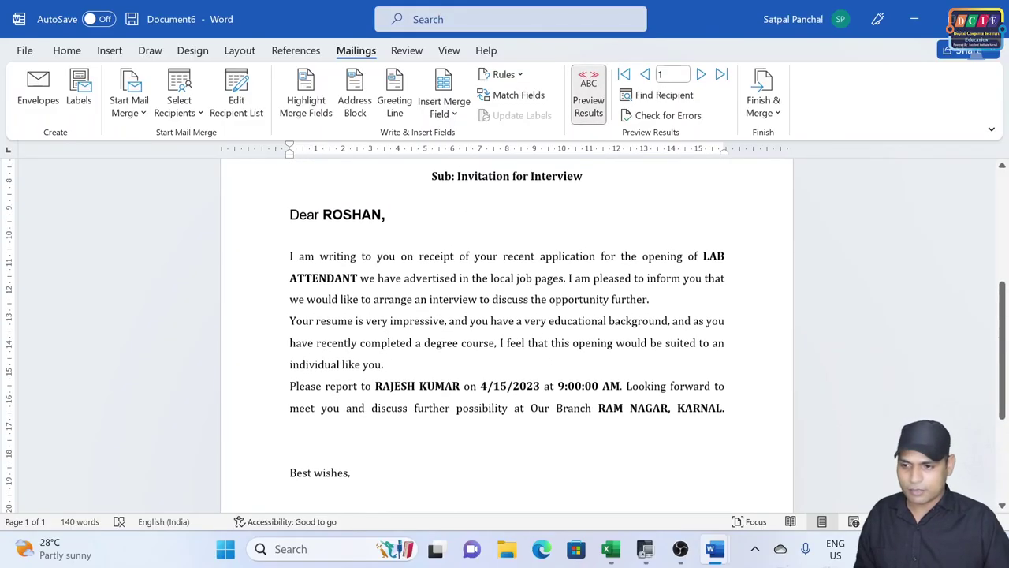
{"action": "scroll", "coordinate": [505, 331], "scroll_direction": "up", "scroll_amount": 2}
{"action": "scroll", "coordinate": [505, 331], "scroll_direction": "up", "scroll_amount": 2}
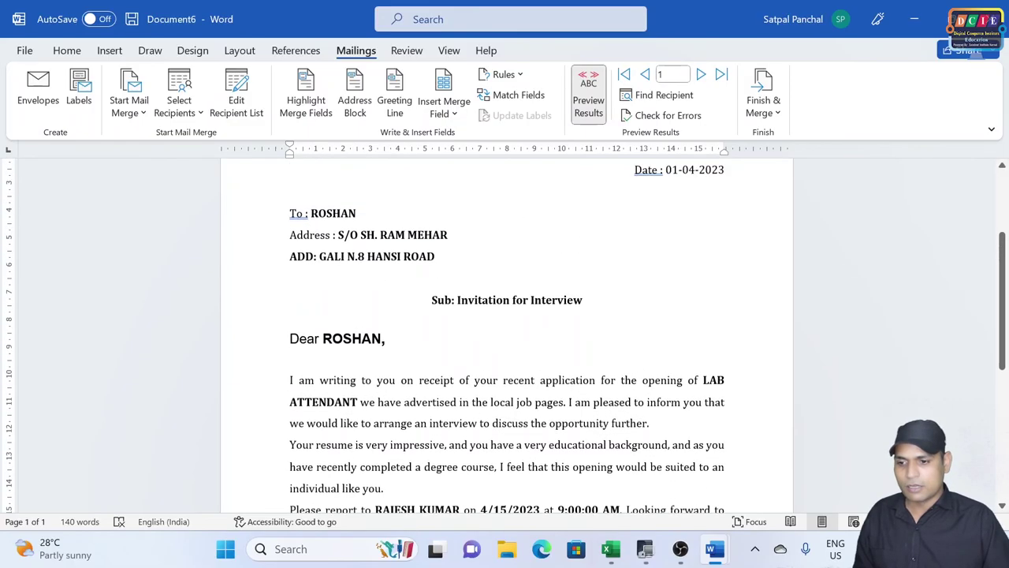
{"action": "scroll", "coordinate": [504, 331], "scroll_direction": "down", "scroll_amount": 1}
{"action": "scroll", "coordinate": [505, 331], "scroll_direction": "down", "scroll_amount": 3}
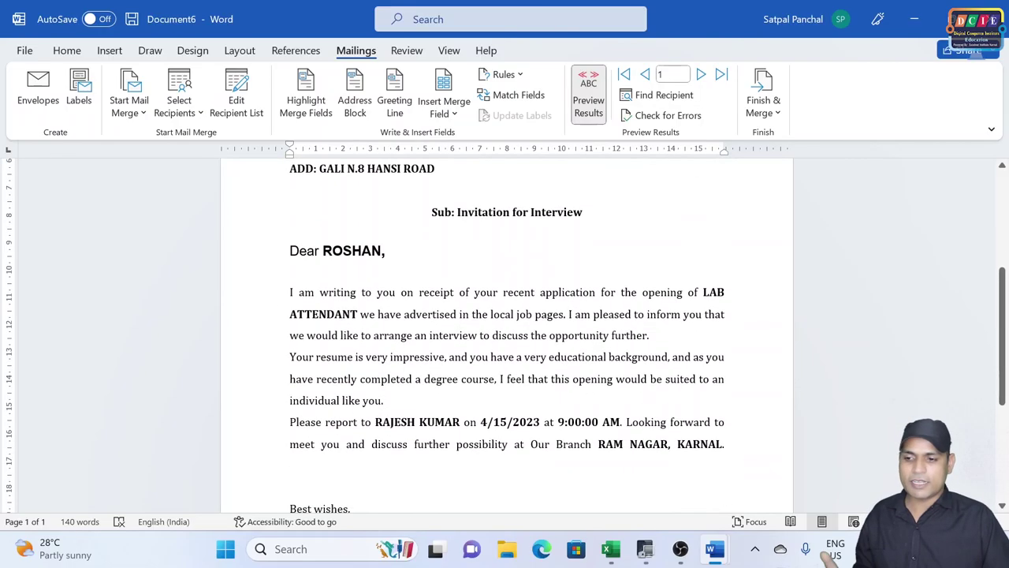
{"action": "scroll", "coordinate": [504, 331], "scroll_direction": "down", "scroll_amount": 4}
{"action": "scroll", "coordinate": [504, 331], "scroll_direction": "down", "scroll_amount": 2}
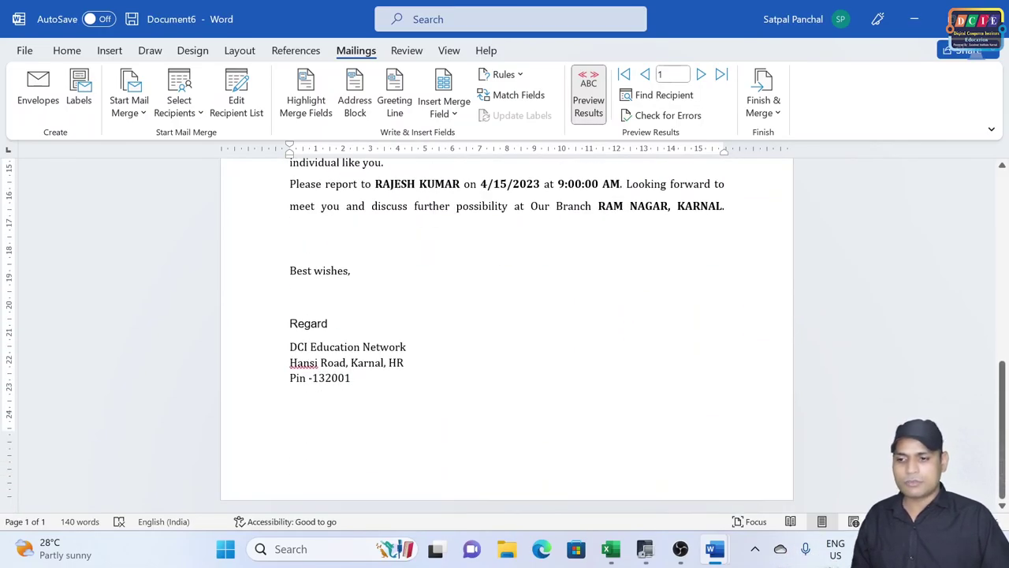
{"action": "scroll", "coordinate": [504, 331], "scroll_direction": "up", "scroll_amount": 3}
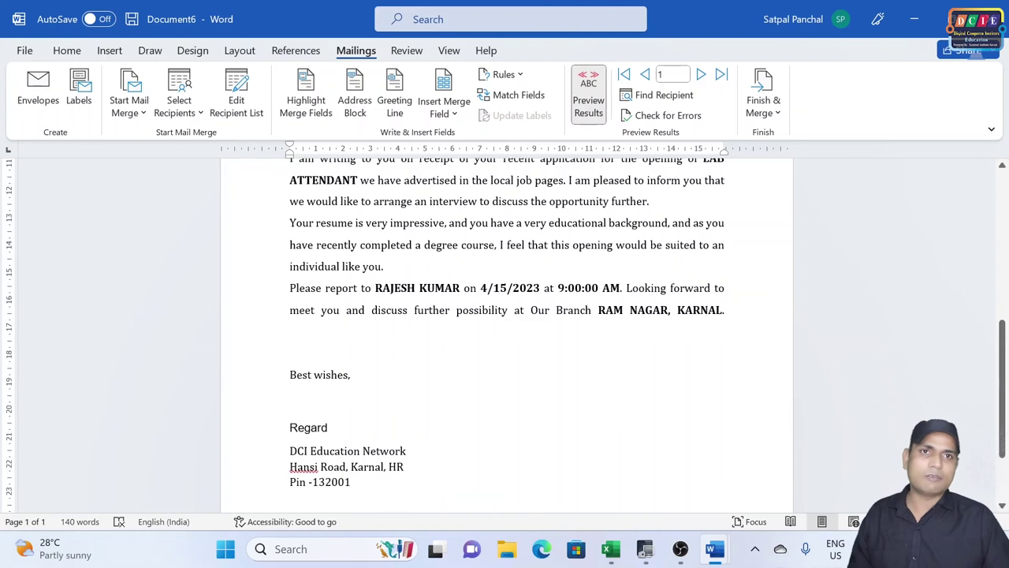
{"action": "scroll", "coordinate": [505, 331], "scroll_direction": "up", "scroll_amount": 2}
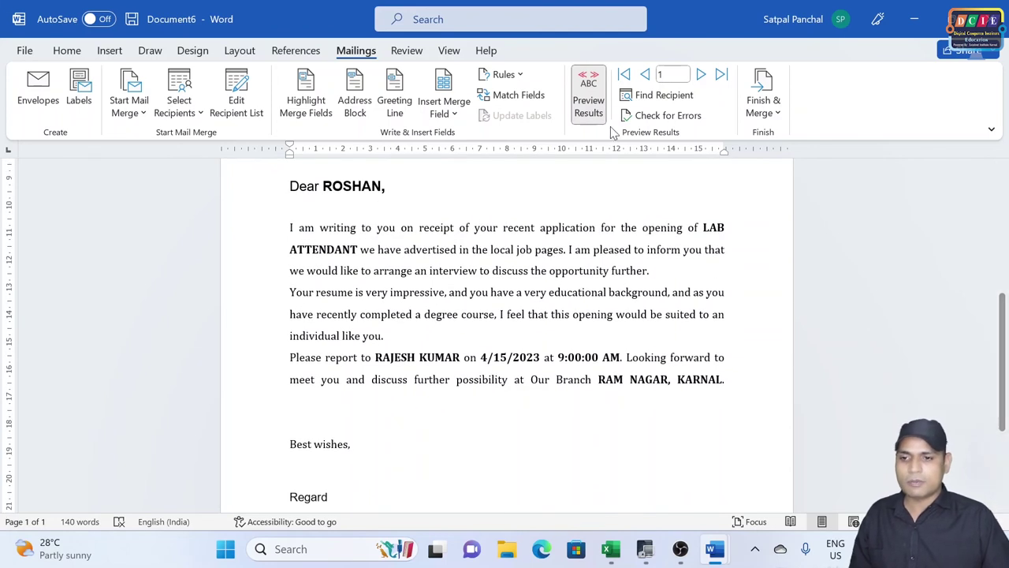
{"action": "left_click", "coordinate": [770, 119]}
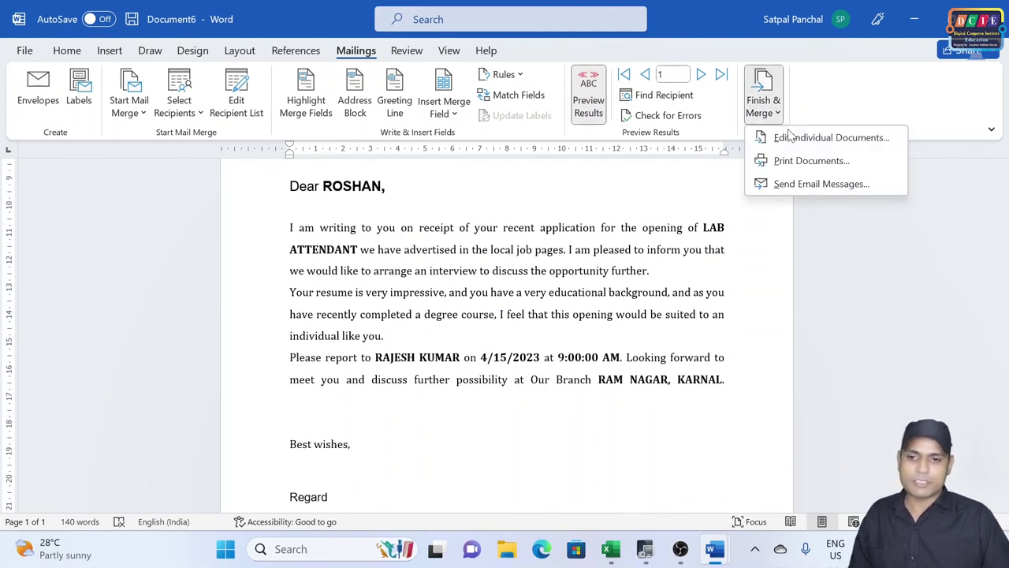
{"action": "left_click", "coordinate": [744, 92]}
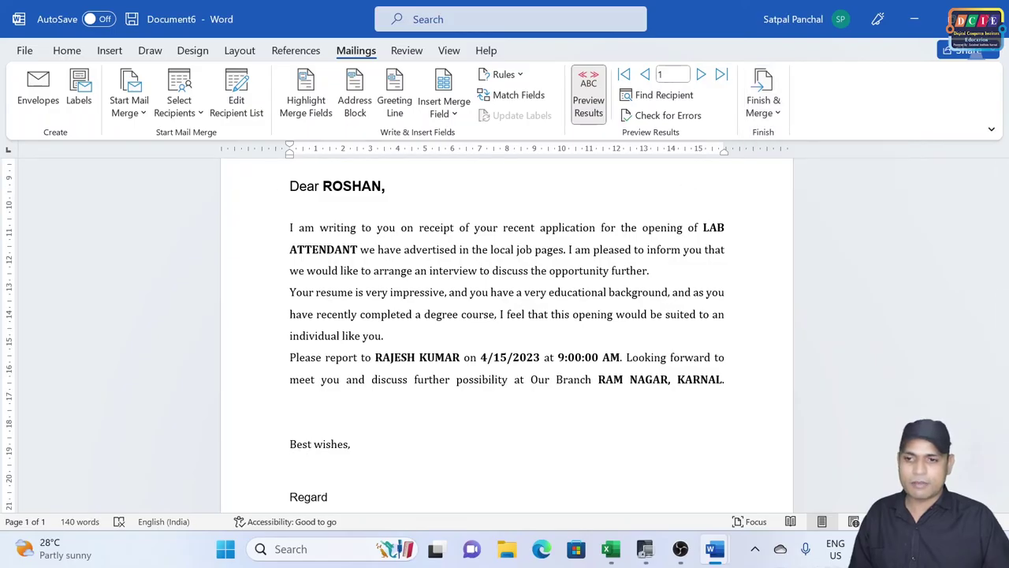
Step: Step the preview with Next Record to record 15, a LAB ATTENDANT letter
{"action": "left_click", "coordinate": [702, 74]}
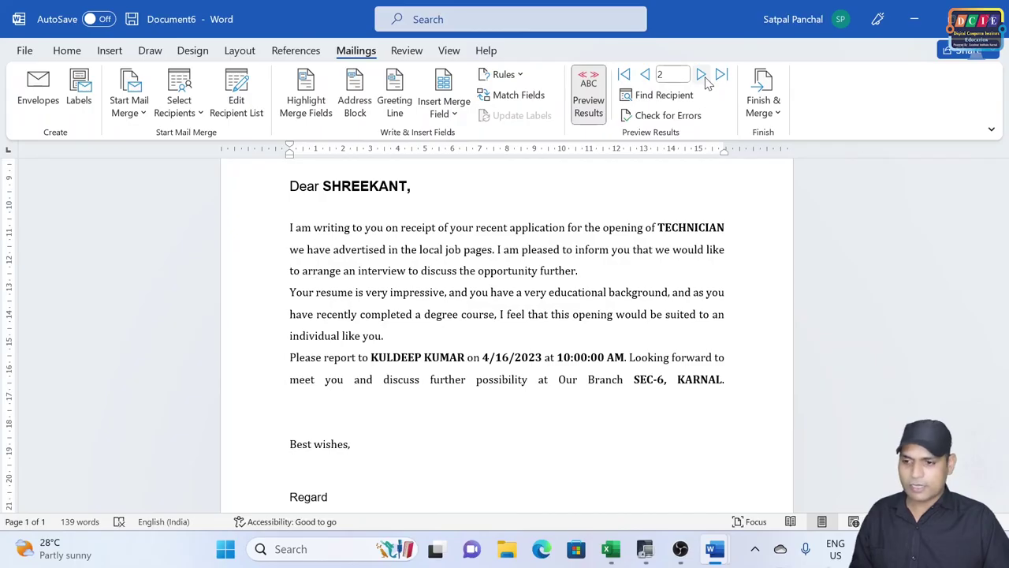
{"action": "scroll", "coordinate": [505, 331], "scroll_direction": "up", "scroll_amount": 2}
{"action": "scroll", "coordinate": [505, 331], "scroll_direction": "up", "scroll_amount": 1}
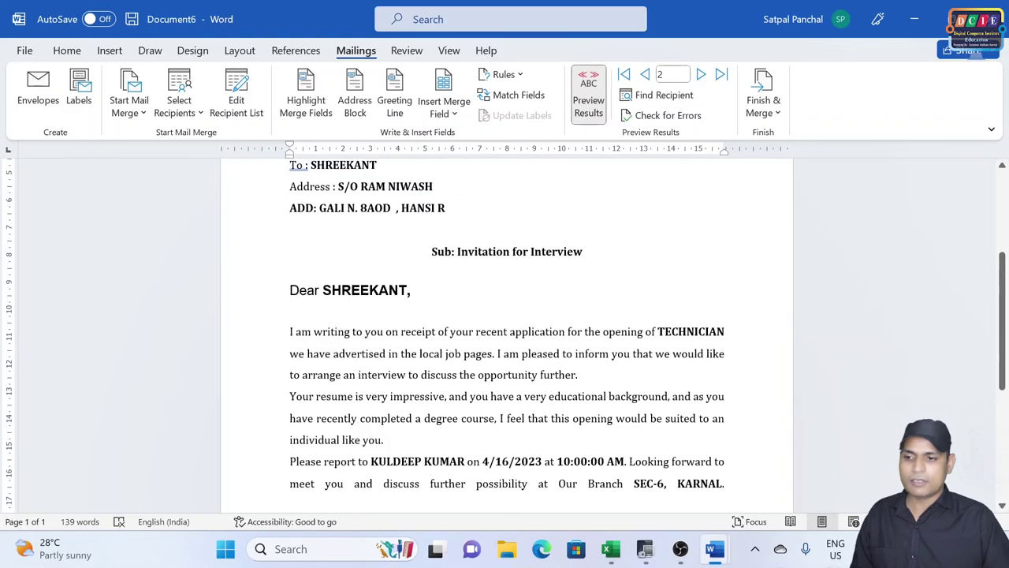
{"action": "scroll", "coordinate": [505, 331], "scroll_direction": "up", "scroll_amount": 1}
{"action": "left_click", "coordinate": [701, 74]}
{"action": "left_click", "coordinate": [701, 74]}
{"action": "left_click", "coordinate": [701, 74]}
{"action": "left_click", "coordinate": [701, 74]}
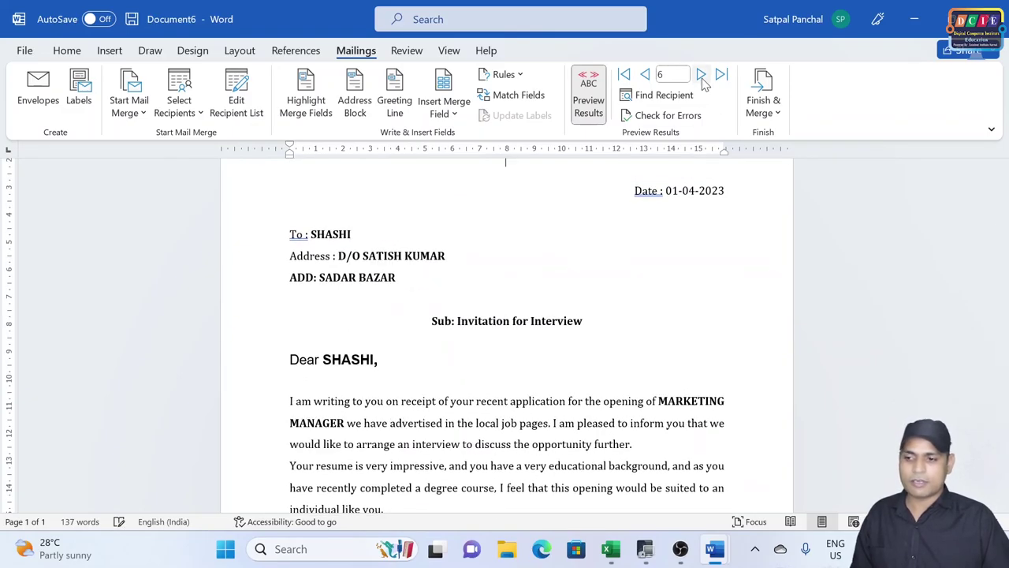
{"action": "left_click", "coordinate": [704, 82]}
{"action": "left_click", "coordinate": [704, 82]}
{"action": "left_click", "coordinate": [704, 82]}
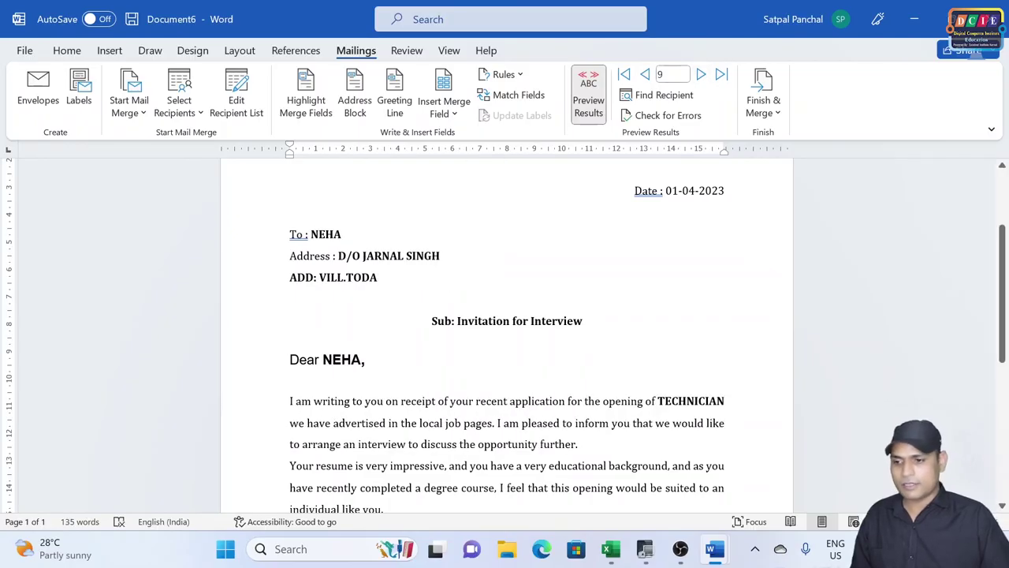
{"action": "left_click", "coordinate": [701, 76]}
{"action": "left_click", "coordinate": [701, 76]}
{"action": "left_click", "coordinate": [700, 76]}
{"action": "left_click", "coordinate": [700, 76]}
{"action": "left_click", "coordinate": [701, 75]}
{"action": "left_click", "coordinate": [701, 76]}
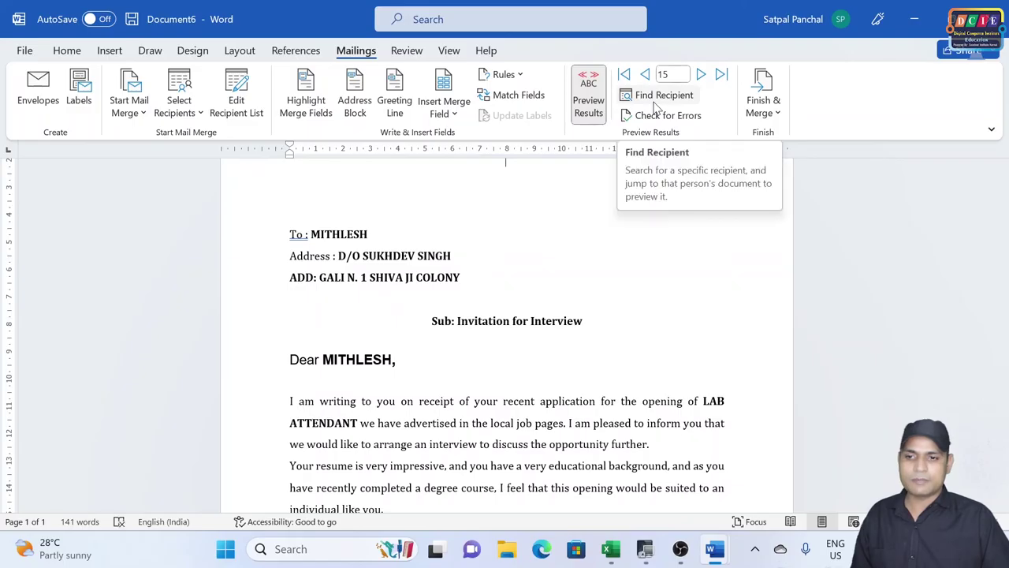
Step: Find an applicant by name with Find Recipient, landing on record 9, a TECHNICIAN letter
{"action": "left_click", "coordinate": [659, 96]}
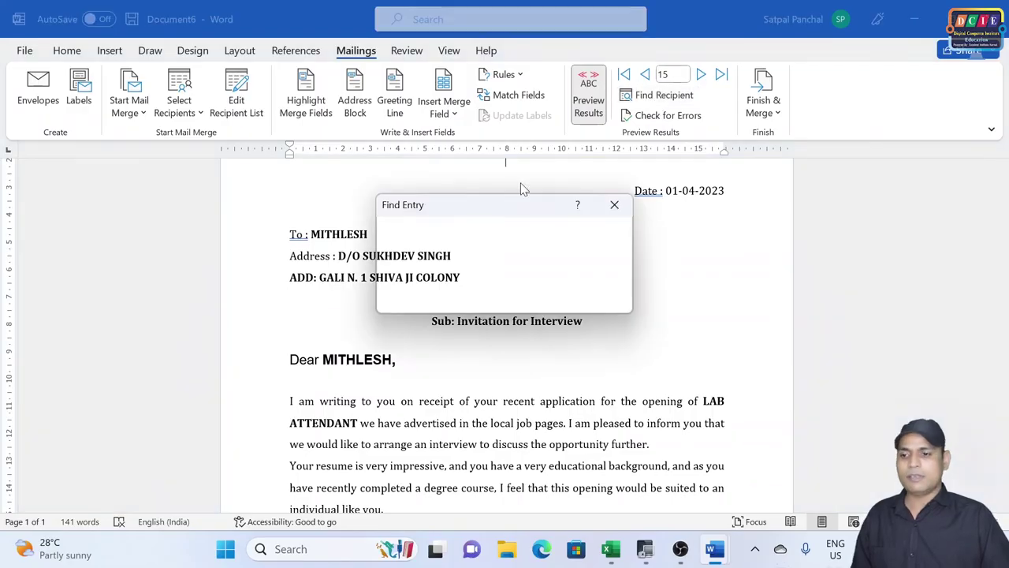
{"action": "type", "text": "neha"}
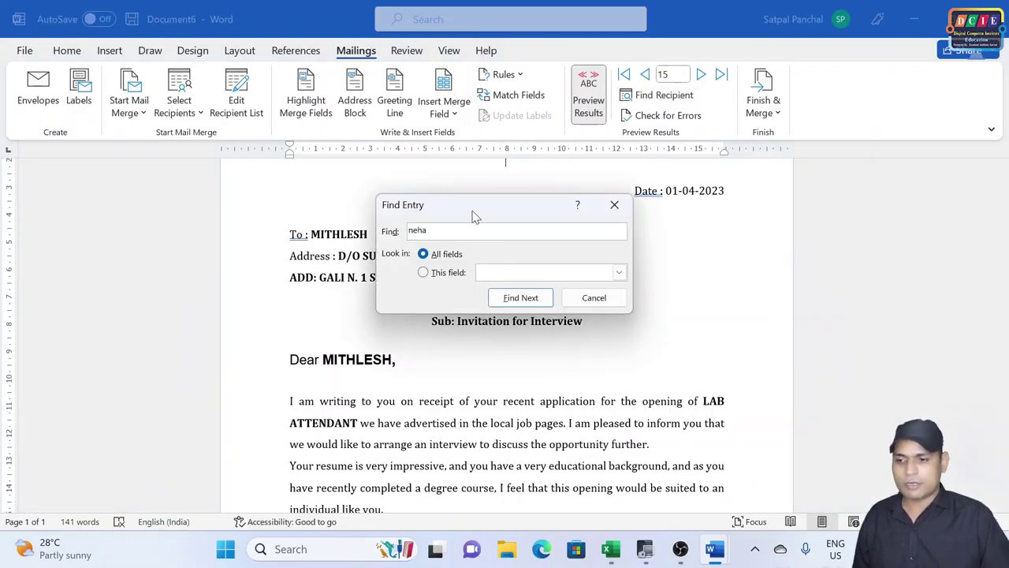
{"action": "left_click_drag", "start_coordinate": [476, 216], "coordinate": [746, 235]}
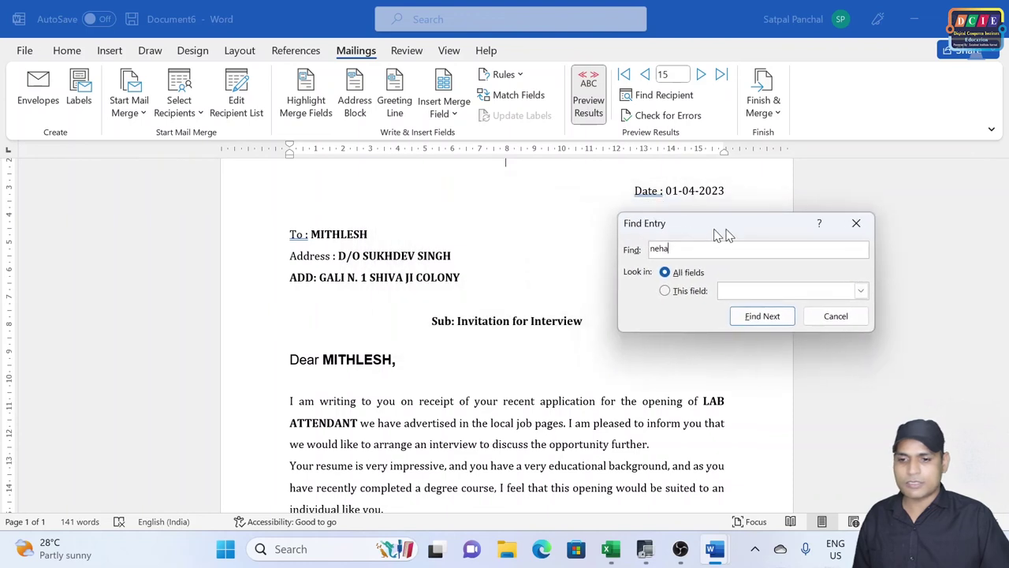
{"action": "left_click", "coordinate": [793, 317]}
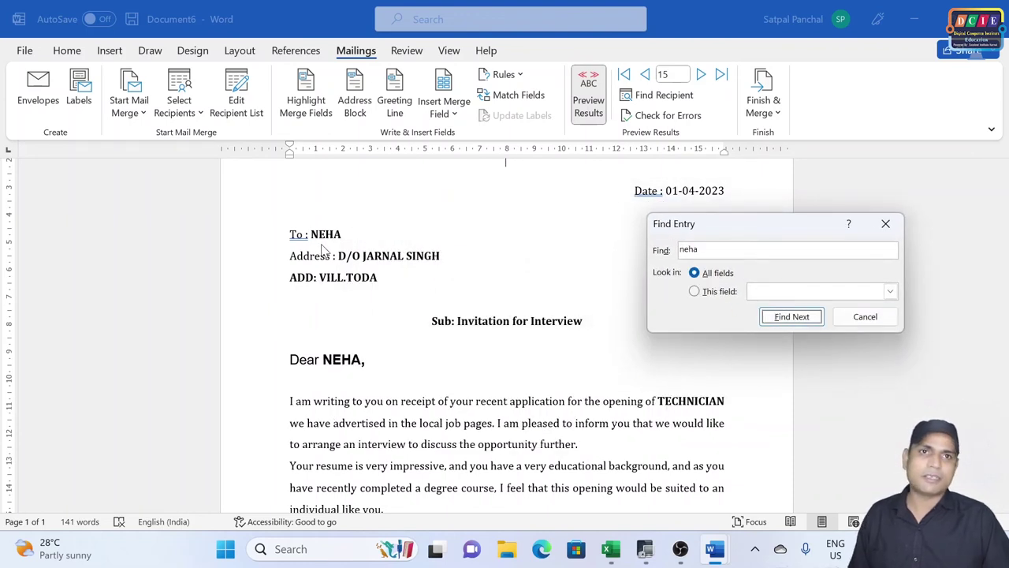
{"action": "left_click", "coordinate": [859, 317]}
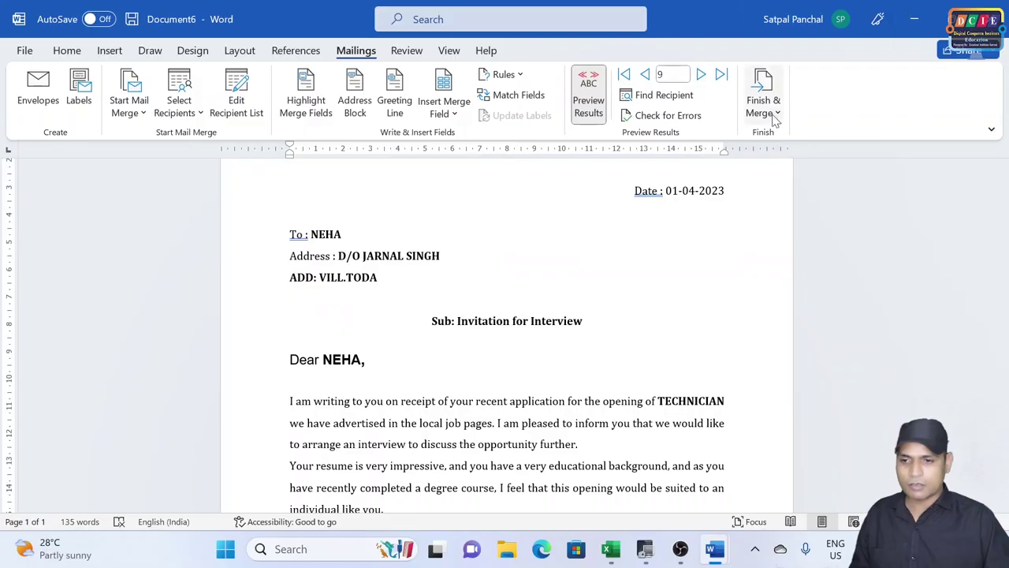
Step: Step the merge preview forward to record 20, the Marketing Manager letter, and open Finish & Merge
{"action": "double_click", "coordinate": [707, 82]}
{"action": "double_click", "coordinate": [707, 81]}
{"action": "double_click", "coordinate": [707, 81]}
{"action": "double_click", "coordinate": [708, 81]}
{"action": "left_click", "coordinate": [706, 79]}
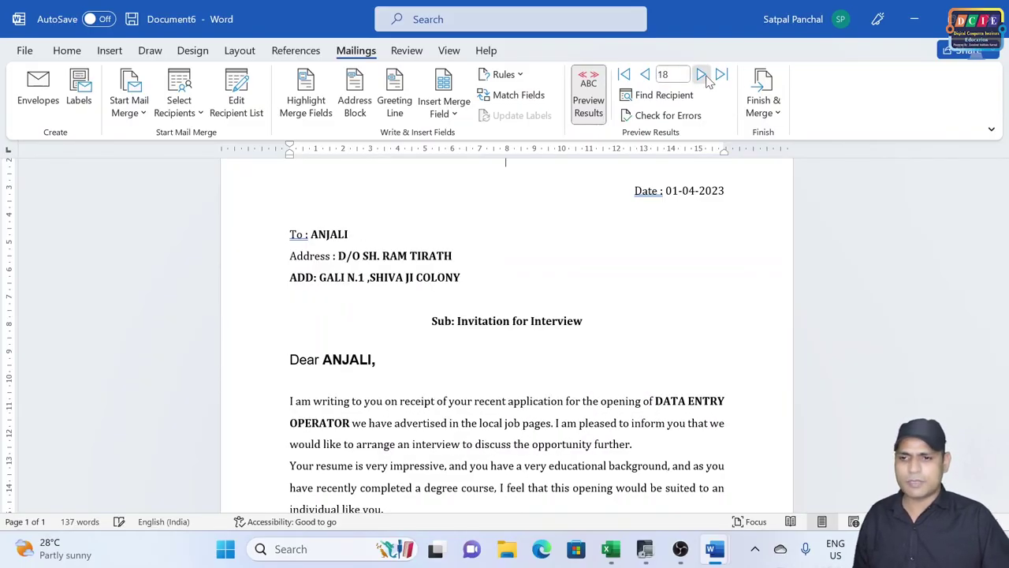
{"action": "double_click", "coordinate": [706, 79]}
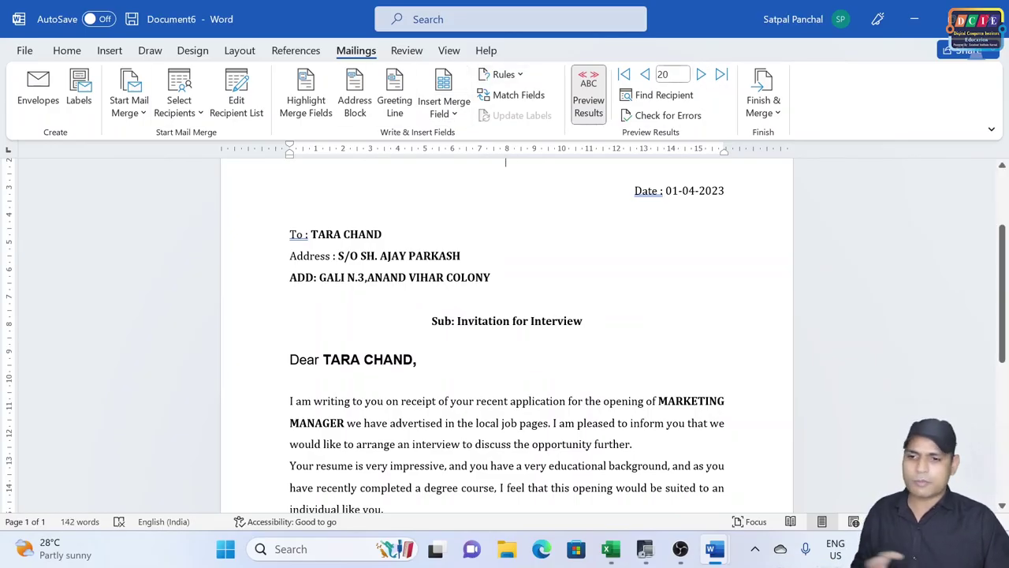
{"action": "left_click", "coordinate": [765, 111]}
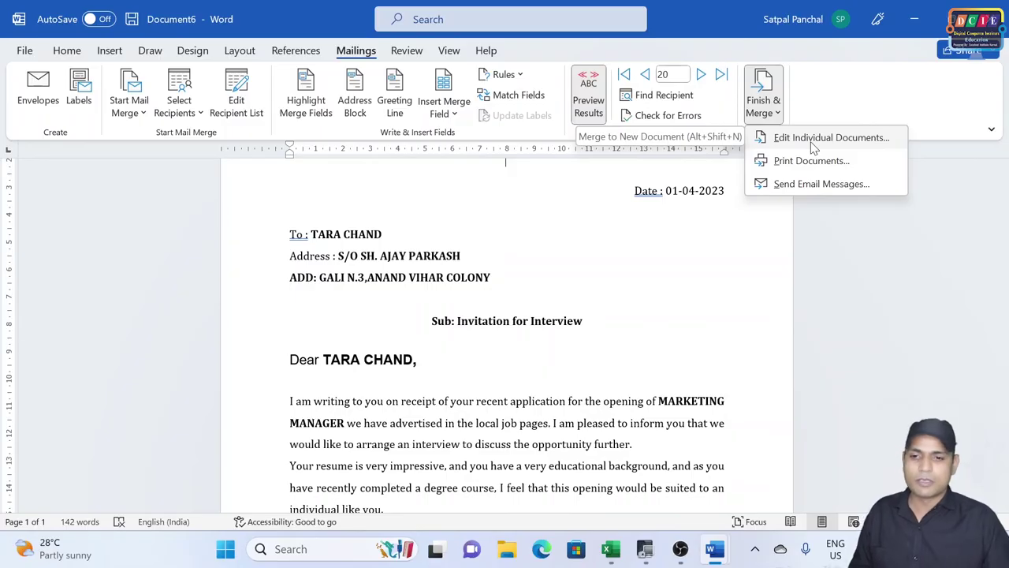
Step: Use Edit Individual Documents with All records to produce the merged Letters2 document
{"action": "left_click", "coordinate": [814, 139]}
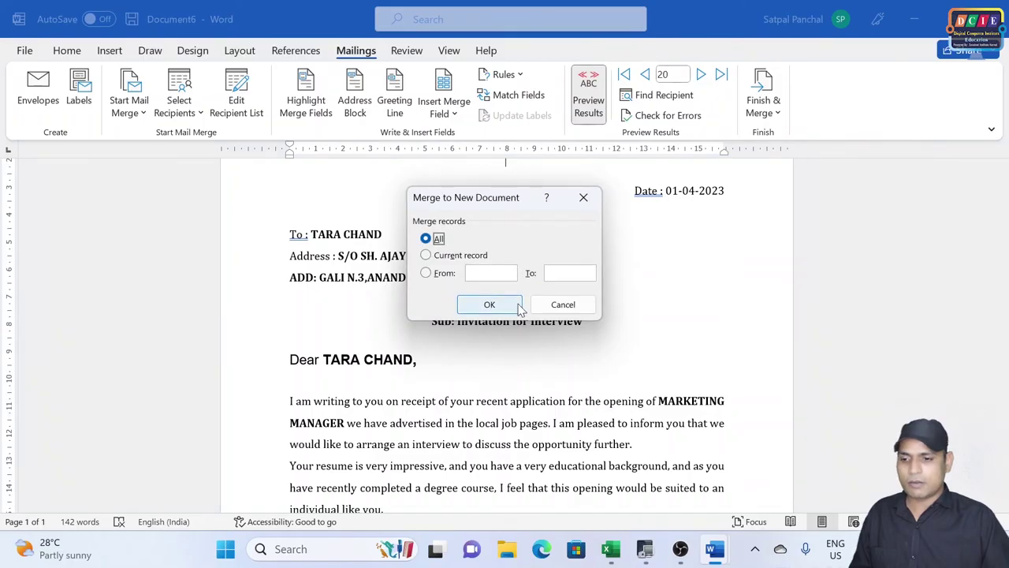
{"action": "left_click", "coordinate": [495, 305]}
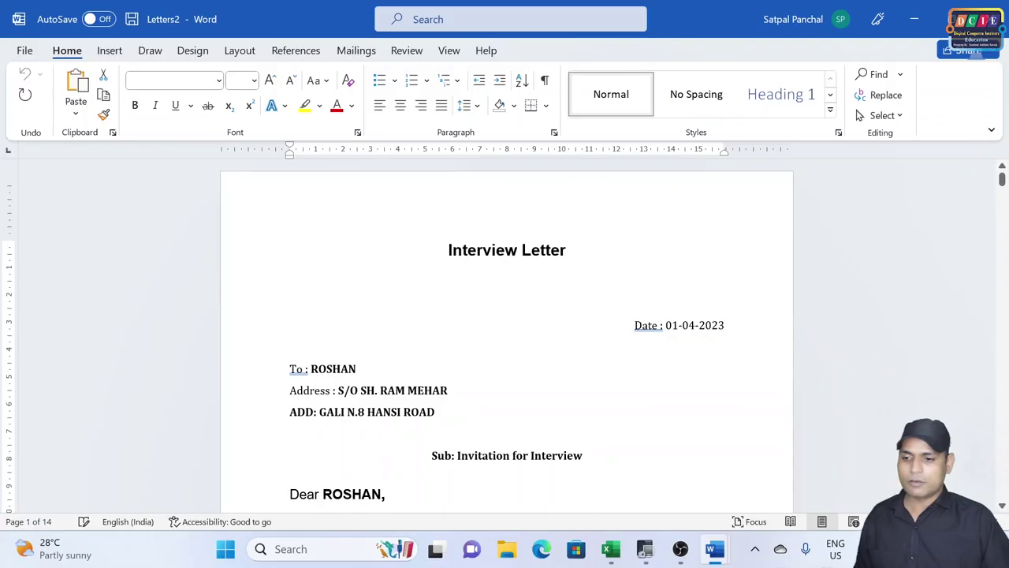
Step: Check each personalized letter through the 26 pages of Letters2, then bring up the Mailings commands
{"action": "scroll", "coordinate": [507, 339], "scroll_direction": "down", "scroll_amount": 2}
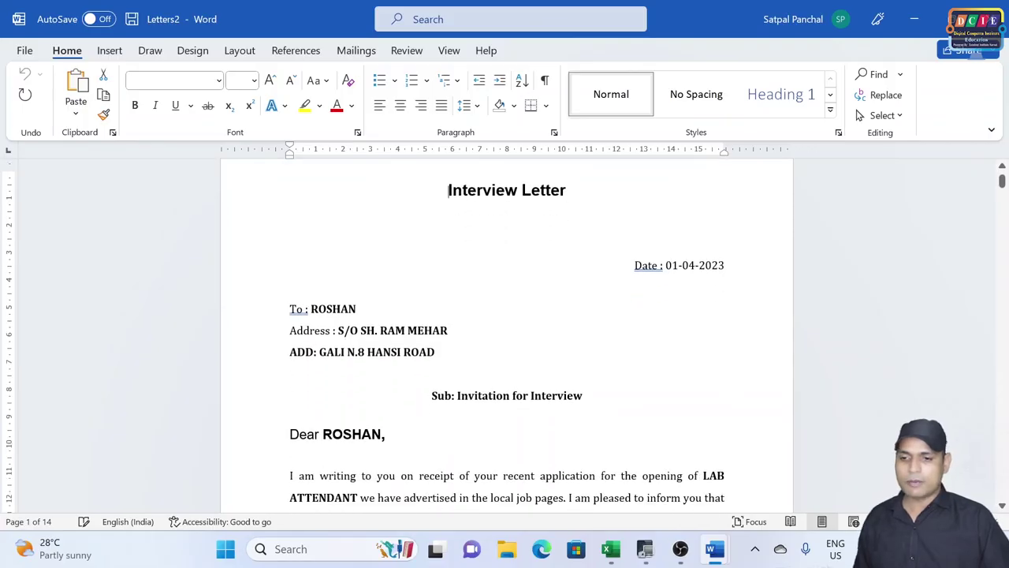
{"action": "scroll", "coordinate": [507, 339], "scroll_direction": "down", "scroll_amount": 3}
{"action": "scroll", "coordinate": [507, 339], "scroll_direction": "down", "scroll_amount": 3}
{"action": "scroll", "coordinate": [507, 331], "scroll_direction": "down", "scroll_amount": 3}
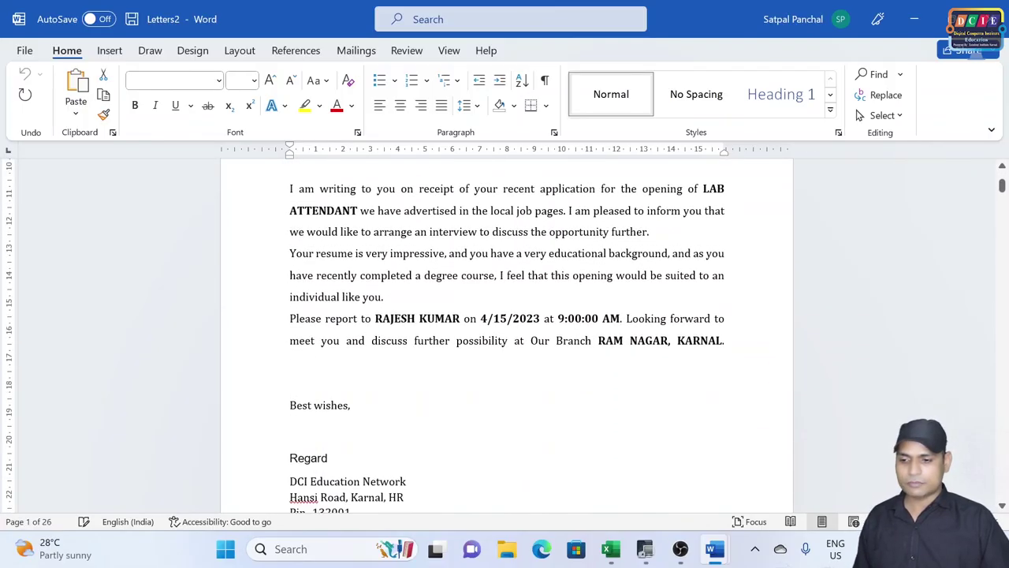
{"action": "scroll", "coordinate": [507, 331], "scroll_direction": "up", "scroll_amount": 3}
{"action": "scroll", "coordinate": [507, 331], "scroll_direction": "up", "scroll_amount": 2}
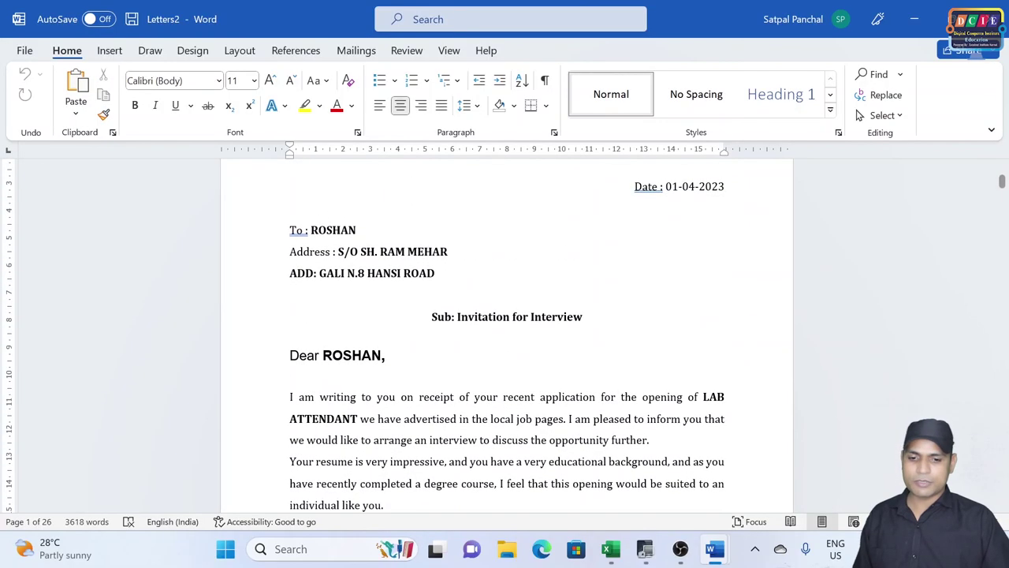
{"action": "scroll", "coordinate": [507, 339], "scroll_direction": "down", "scroll_amount": 1, "text": "ctrl"}
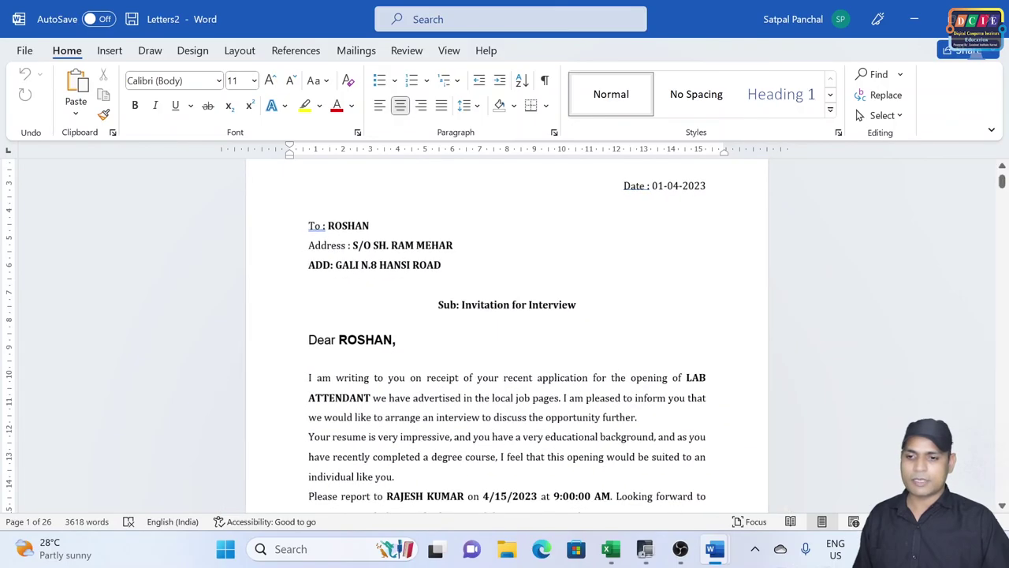
{"action": "scroll", "coordinate": [507, 339], "scroll_direction": "up", "scroll_amount": 2}
{"action": "scroll", "coordinate": [507, 331], "scroll_direction": "down", "scroll_amount": 1}
{"action": "scroll", "coordinate": [507, 332], "scroll_direction": "down", "scroll_amount": 2}
{"action": "scroll", "coordinate": [507, 331], "scroll_direction": "down", "scroll_amount": 1}
{"action": "scroll", "coordinate": [507, 331], "scroll_direction": "down", "scroll_amount": 2}
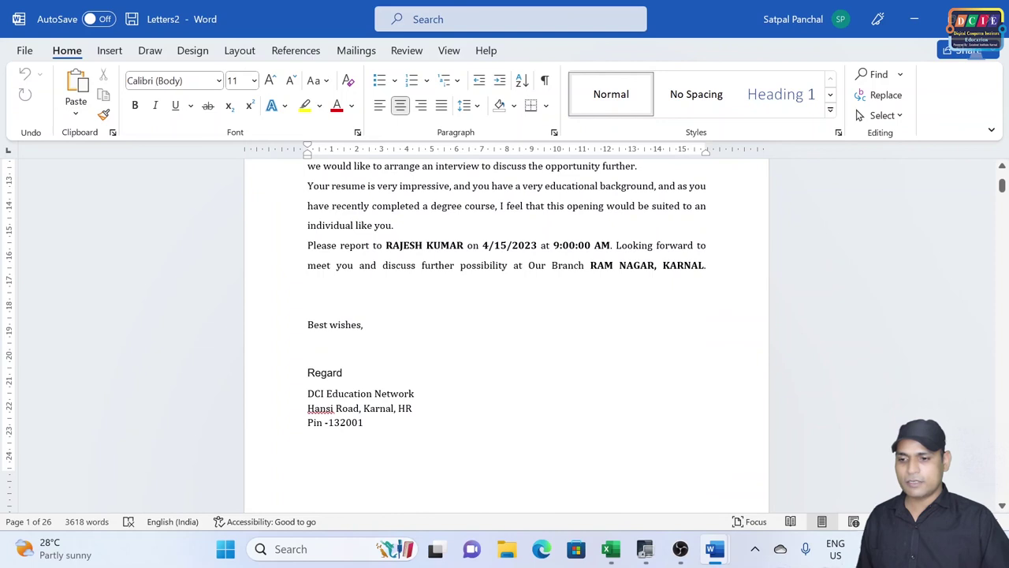
{"action": "scroll", "coordinate": [507, 331], "scroll_direction": "down", "scroll_amount": 1}
{"action": "scroll", "coordinate": [507, 331], "scroll_direction": "down", "scroll_amount": 2}
{"action": "scroll", "coordinate": [507, 331], "scroll_direction": "down", "scroll_amount": 1}
{"action": "scroll", "coordinate": [507, 331], "scroll_direction": "down", "scroll_amount": 1}
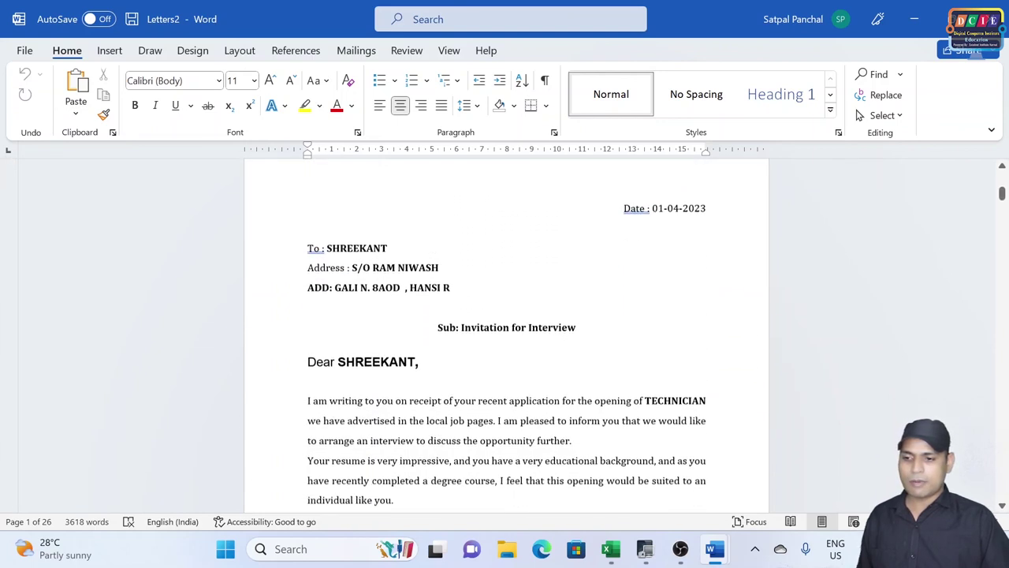
{"action": "scroll", "coordinate": [507, 331], "scroll_direction": "down", "scroll_amount": 1}
{"action": "scroll", "coordinate": [507, 331], "scroll_direction": "down", "scroll_amount": 2}
{"action": "scroll", "coordinate": [506, 331], "scroll_direction": "down", "scroll_amount": 1}
{"action": "scroll", "coordinate": [507, 331], "scroll_direction": "down", "scroll_amount": 1}
{"action": "scroll", "coordinate": [506, 331], "scroll_direction": "down", "scroll_amount": 1}
{"action": "scroll", "coordinate": [507, 331], "scroll_direction": "down", "scroll_amount": 2}
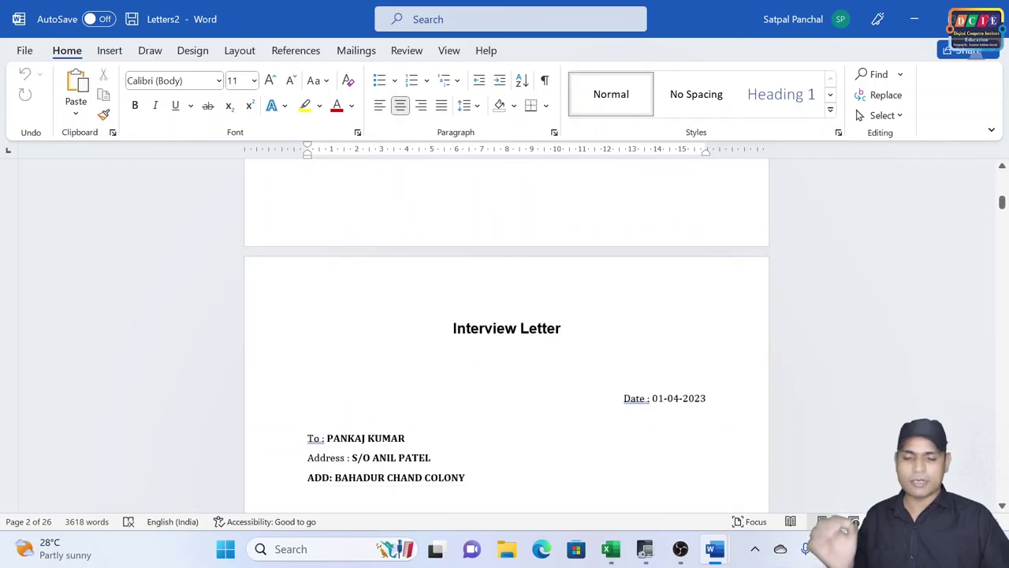
{"action": "scroll", "coordinate": [506, 331], "scroll_direction": "down", "scroll_amount": 2}
{"action": "scroll", "coordinate": [507, 331], "scroll_direction": "down", "scroll_amount": 3}
{"action": "scroll", "coordinate": [507, 331], "scroll_direction": "down", "scroll_amount": 3}
{"action": "scroll", "coordinate": [507, 331], "scroll_direction": "down", "scroll_amount": 1}
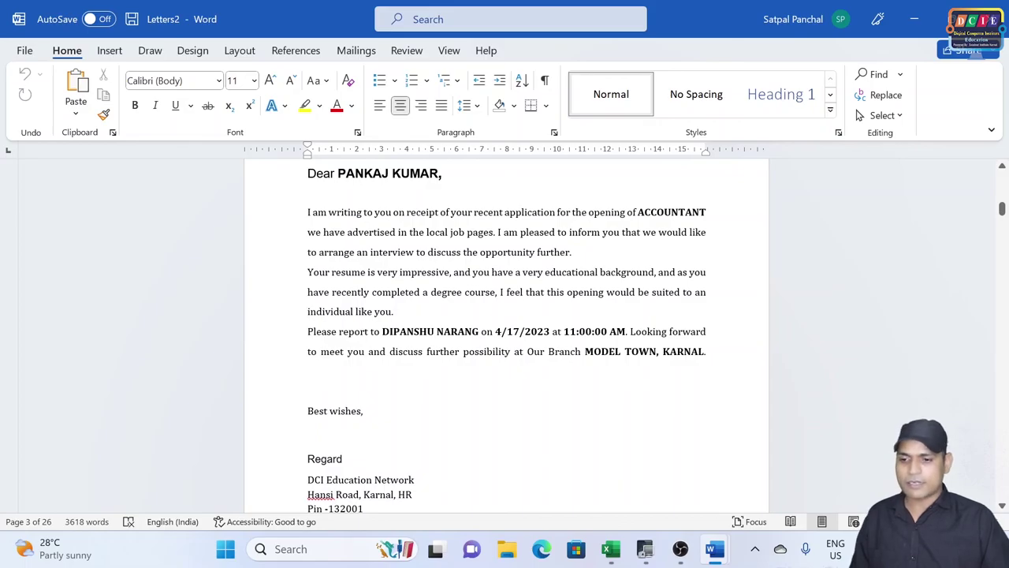
{"action": "scroll", "coordinate": [507, 331], "scroll_direction": "down", "scroll_amount": 1}
{"action": "scroll", "coordinate": [507, 331], "scroll_direction": "down", "scroll_amount": 2}
{"action": "scroll", "coordinate": [507, 331], "scroll_direction": "down", "scroll_amount": 2}
{"action": "scroll", "coordinate": [506, 331], "scroll_direction": "down", "scroll_amount": 2}
{"action": "scroll", "coordinate": [507, 332], "scroll_direction": "down", "scroll_amount": 4}
{"action": "scroll", "coordinate": [507, 331], "scroll_direction": "down", "scroll_amount": 2}
{"action": "scroll", "coordinate": [507, 331], "scroll_direction": "down", "scroll_amount": 1}
{"action": "scroll", "coordinate": [507, 331], "scroll_direction": "down", "scroll_amount": 2}
{"action": "scroll", "coordinate": [507, 331], "scroll_direction": "down", "scroll_amount": 2}
{"action": "scroll", "coordinate": [507, 331], "scroll_direction": "down", "scroll_amount": 1}
{"action": "scroll", "coordinate": [507, 331], "scroll_direction": "down", "scroll_amount": 4}
{"action": "scroll", "coordinate": [507, 331], "scroll_direction": "down", "scroll_amount": 8}
{"action": "scroll", "coordinate": [507, 331], "scroll_direction": "down", "scroll_amount": 1}
{"action": "scroll", "coordinate": [507, 331], "scroll_direction": "down", "scroll_amount": 4}
{"action": "scroll", "coordinate": [507, 331], "scroll_direction": "down", "scroll_amount": 4}
{"action": "scroll", "coordinate": [507, 332], "scroll_direction": "down", "scroll_amount": 3}
{"action": "scroll", "coordinate": [507, 331], "scroll_direction": "down", "scroll_amount": 8}
{"action": "scroll", "coordinate": [507, 331], "scroll_direction": "down", "scroll_amount": 6}
{"action": "scroll", "coordinate": [507, 331], "scroll_direction": "down", "scroll_amount": 3}
{"action": "scroll", "coordinate": [507, 331], "scroll_direction": "down", "scroll_amount": 3}
{"action": "scroll", "coordinate": [507, 331], "scroll_direction": "down", "scroll_amount": 6}
{"action": "scroll", "coordinate": [507, 331], "scroll_direction": "down", "scroll_amount": 3}
{"action": "scroll", "coordinate": [507, 331], "scroll_direction": "down", "scroll_amount": 2}
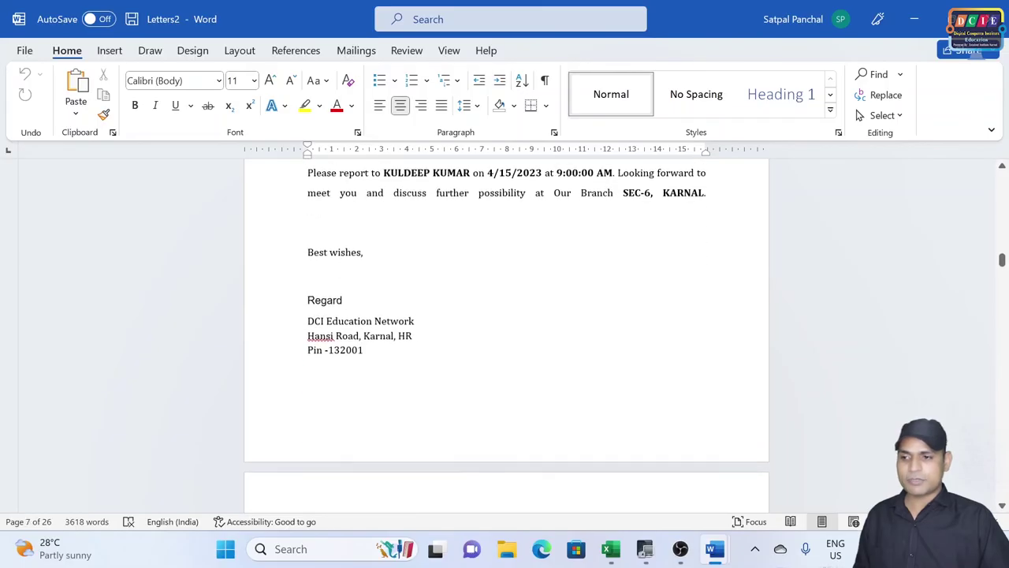
{"action": "scroll", "coordinate": [507, 331], "scroll_direction": "down", "scroll_amount": 4}
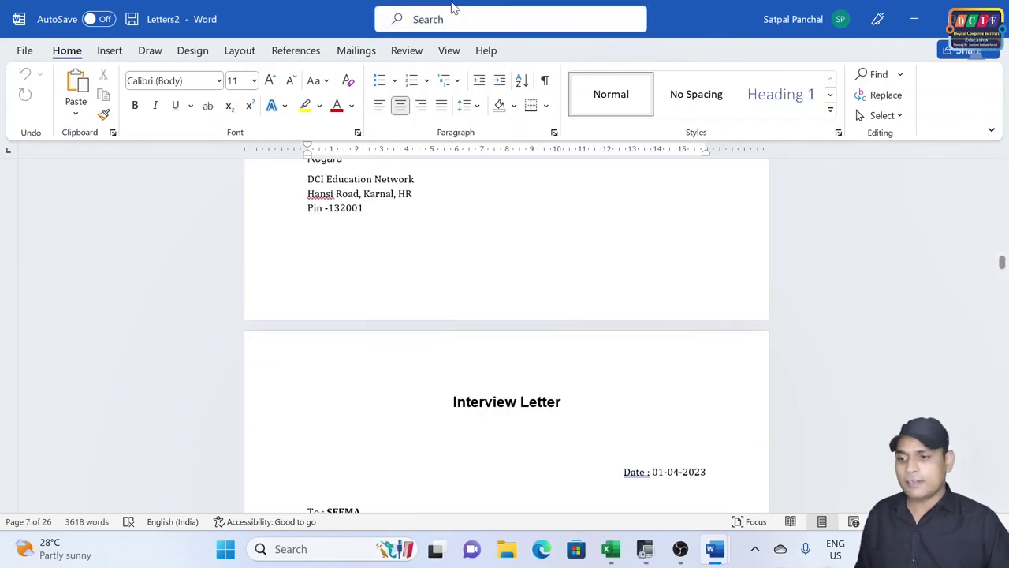
{"action": "left_click", "coordinate": [361, 50]}
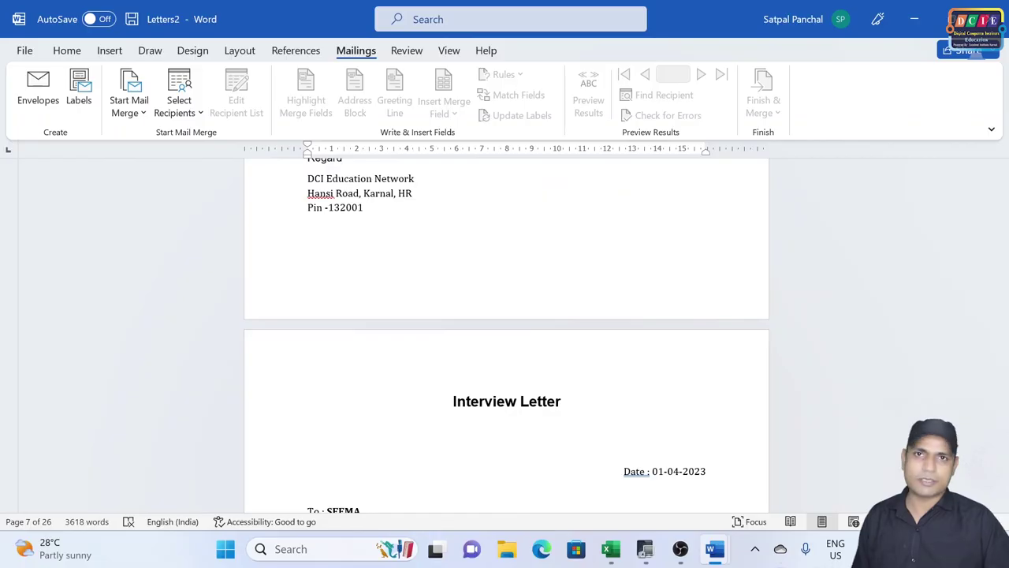
Step: Look at the Select Recipients choices without changing them, then go to the File view
{"action": "left_click", "coordinate": [193, 108]}
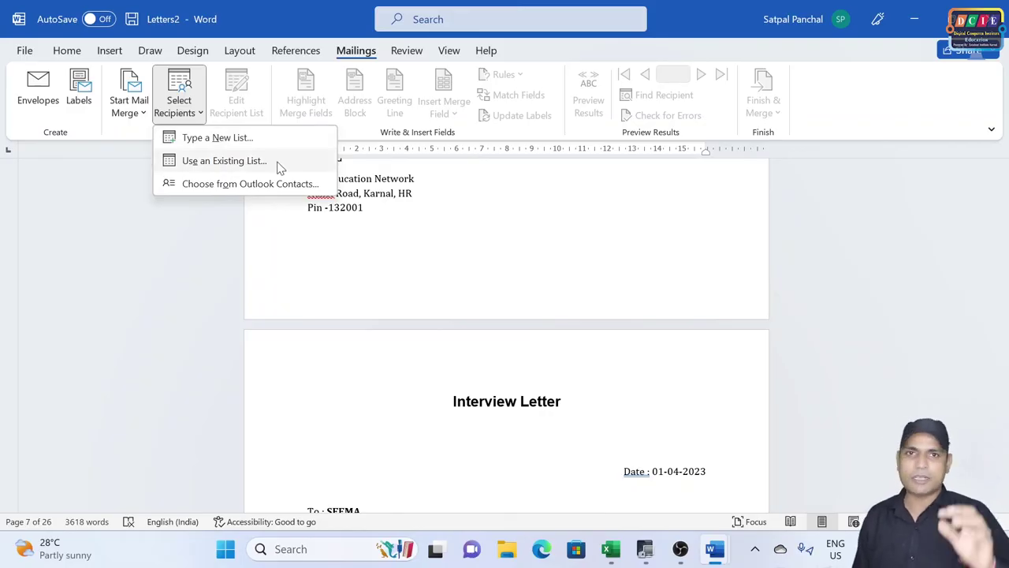
{"action": "left_click", "coordinate": [611, 207]}
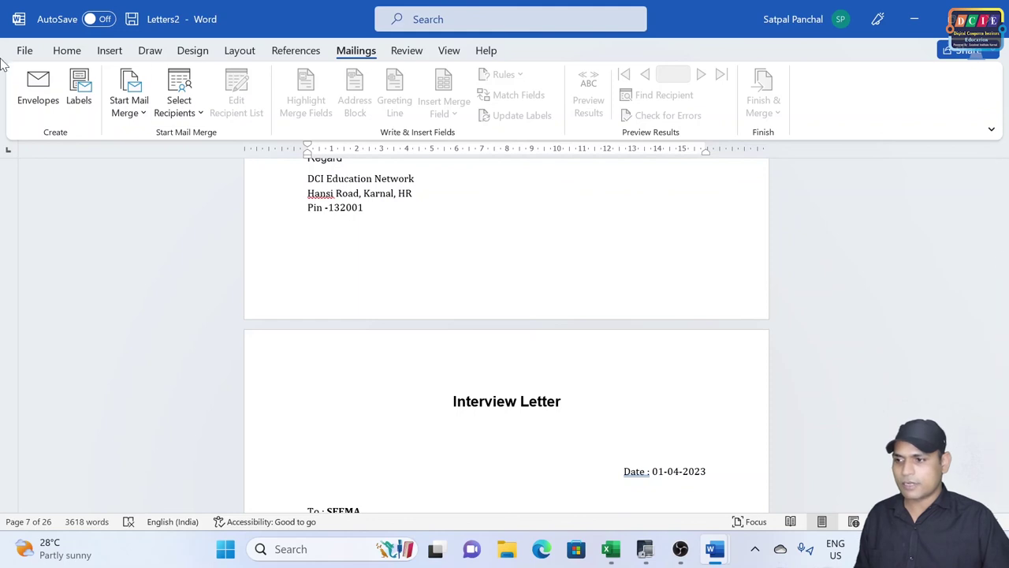
{"action": "left_click", "coordinate": [24, 50]}
Step: Create the blank Document7 and show its Mailings commands
{"action": "left_click", "coordinate": [198, 149]}
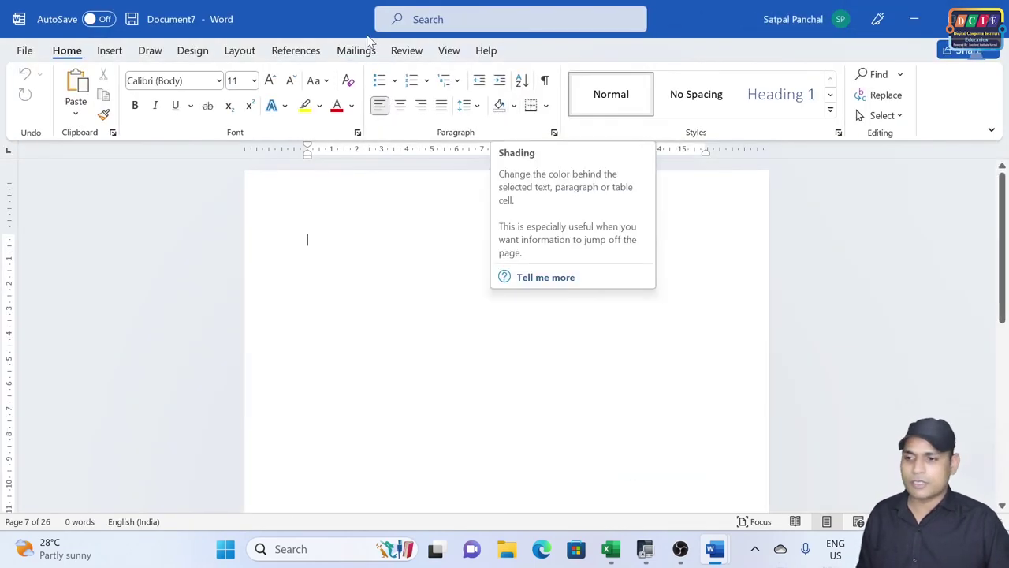
{"action": "left_click", "coordinate": [359, 51]}
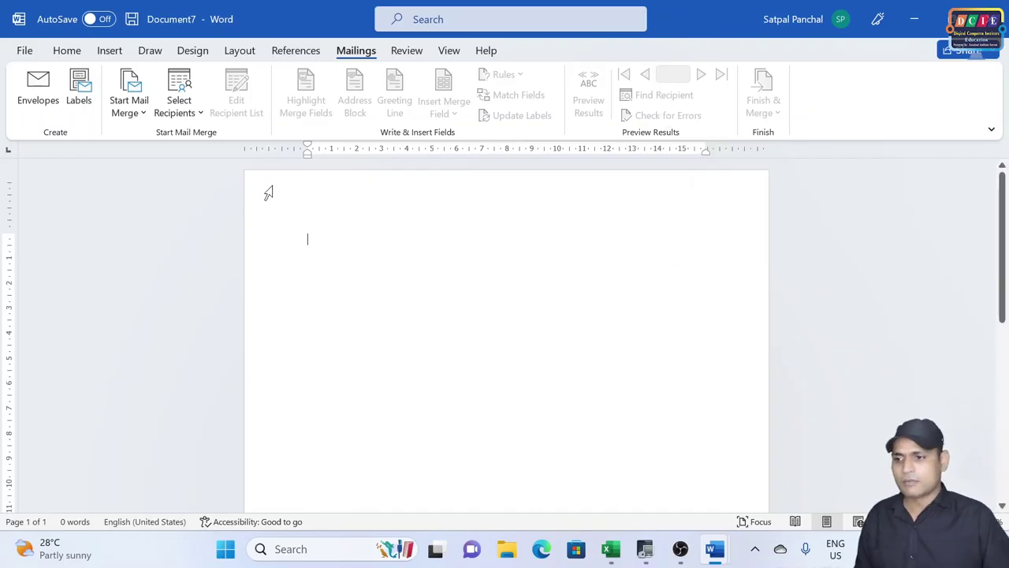
{"action": "left_click", "coordinate": [124, 112]}
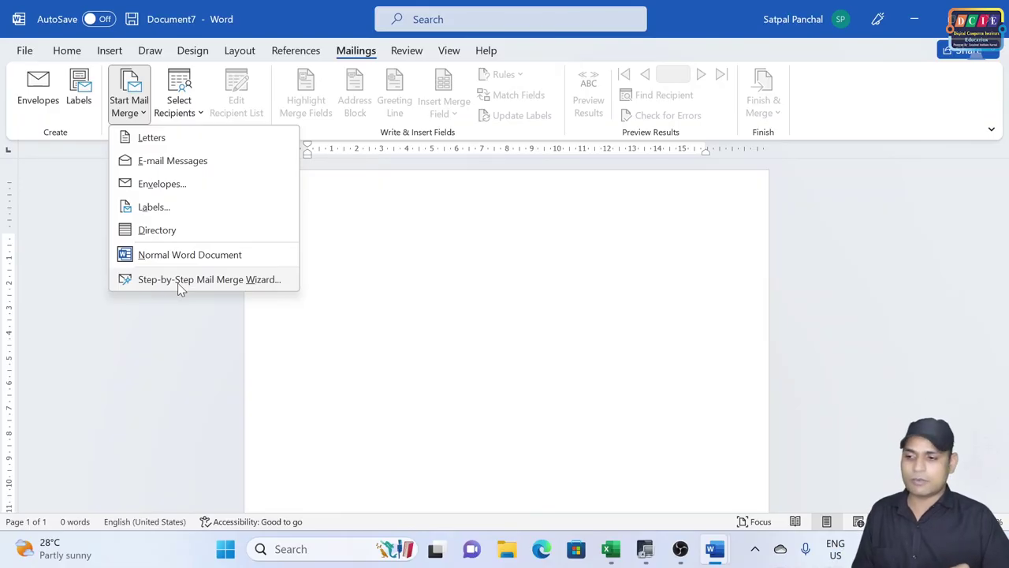
{"action": "left_click", "coordinate": [344, 247]}
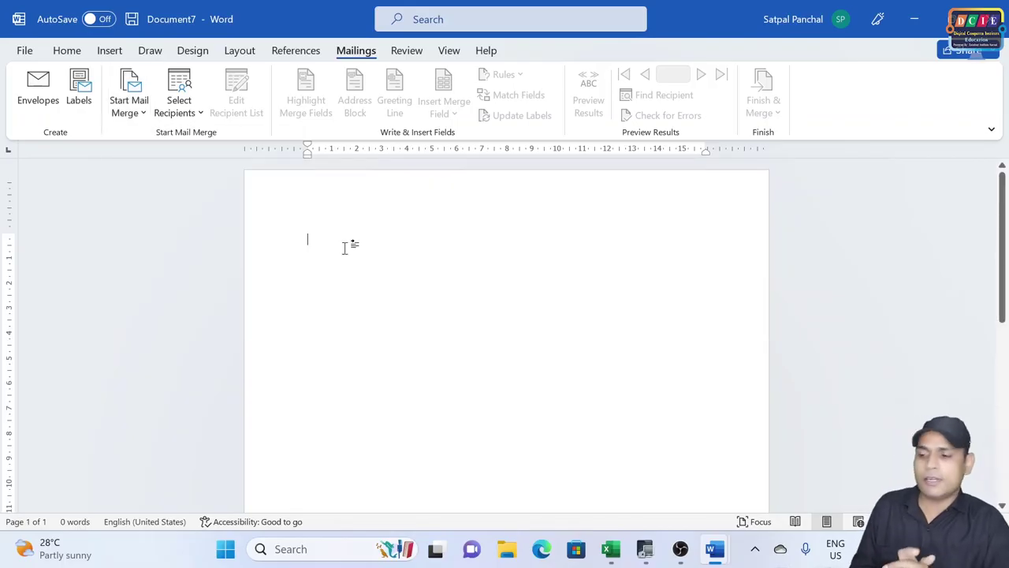